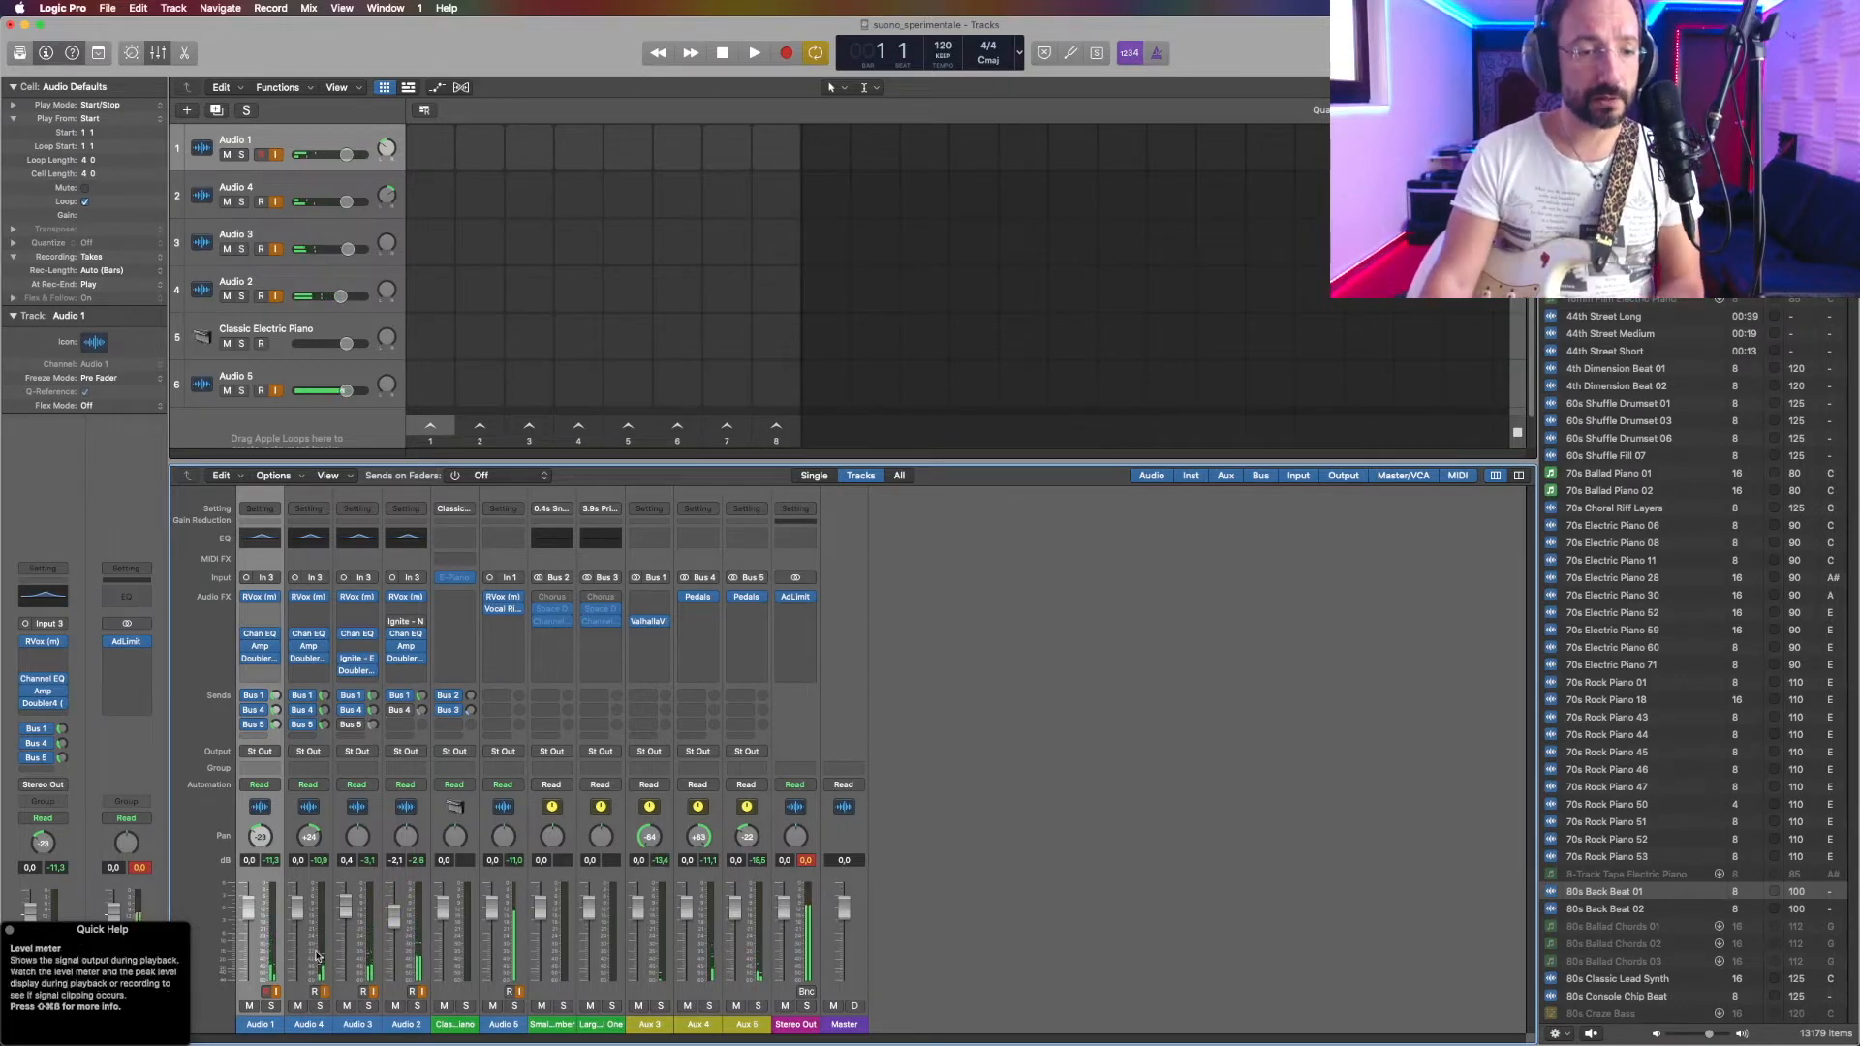
Step: Solo the Audio 1 and Audio 5 channels and center Audio 1's pan
click(273, 1006)
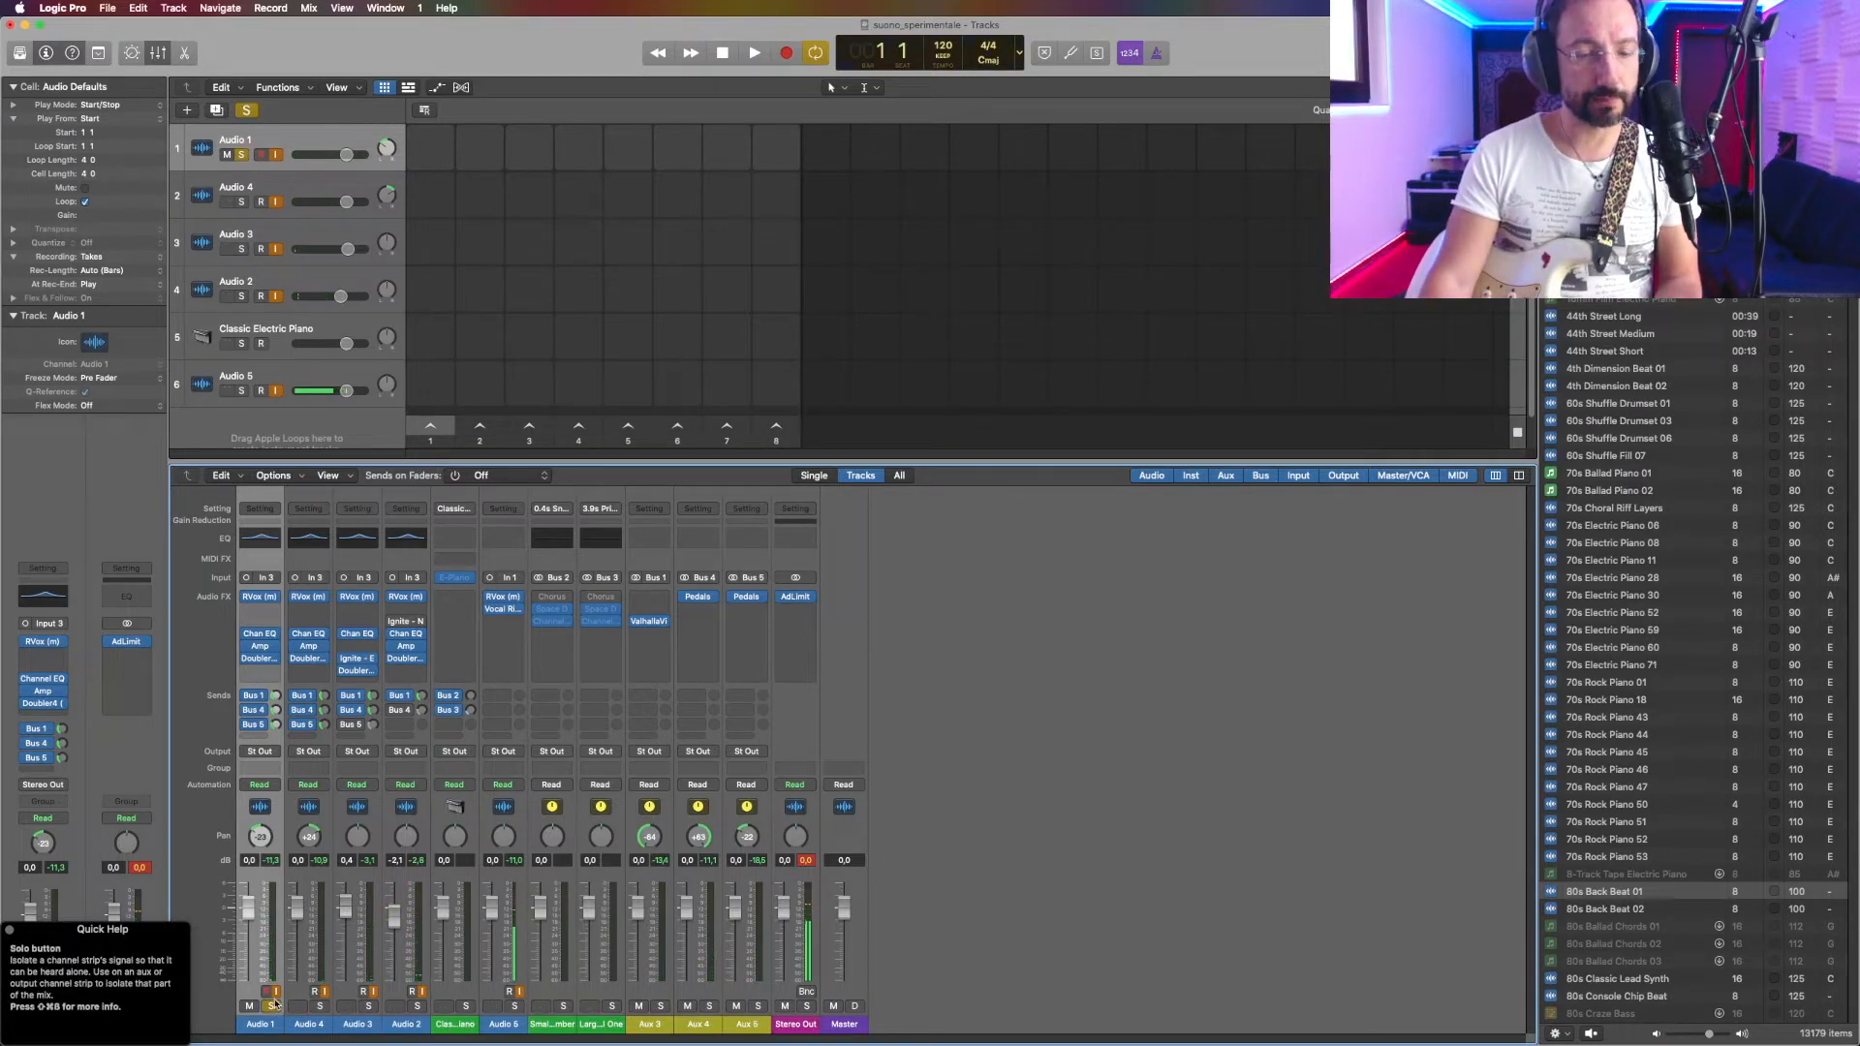
click(515, 1005)
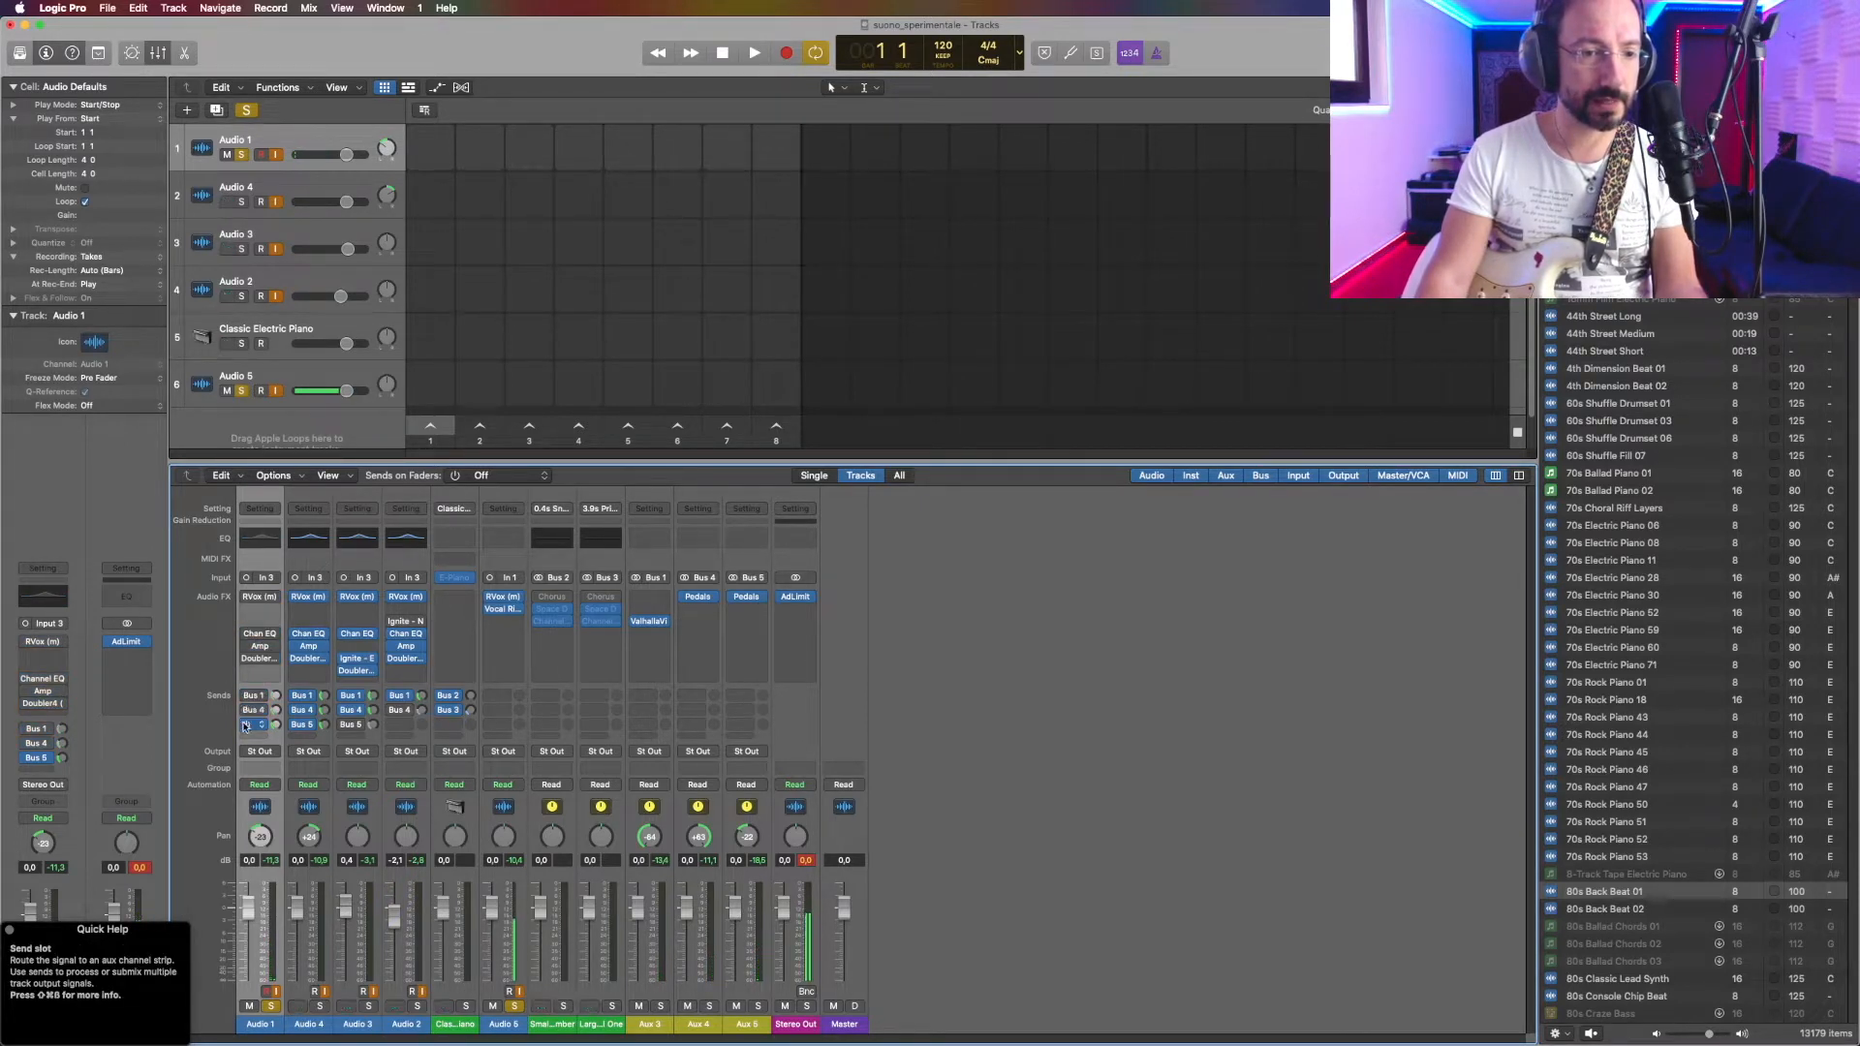
drag(259, 836, 271, 814)
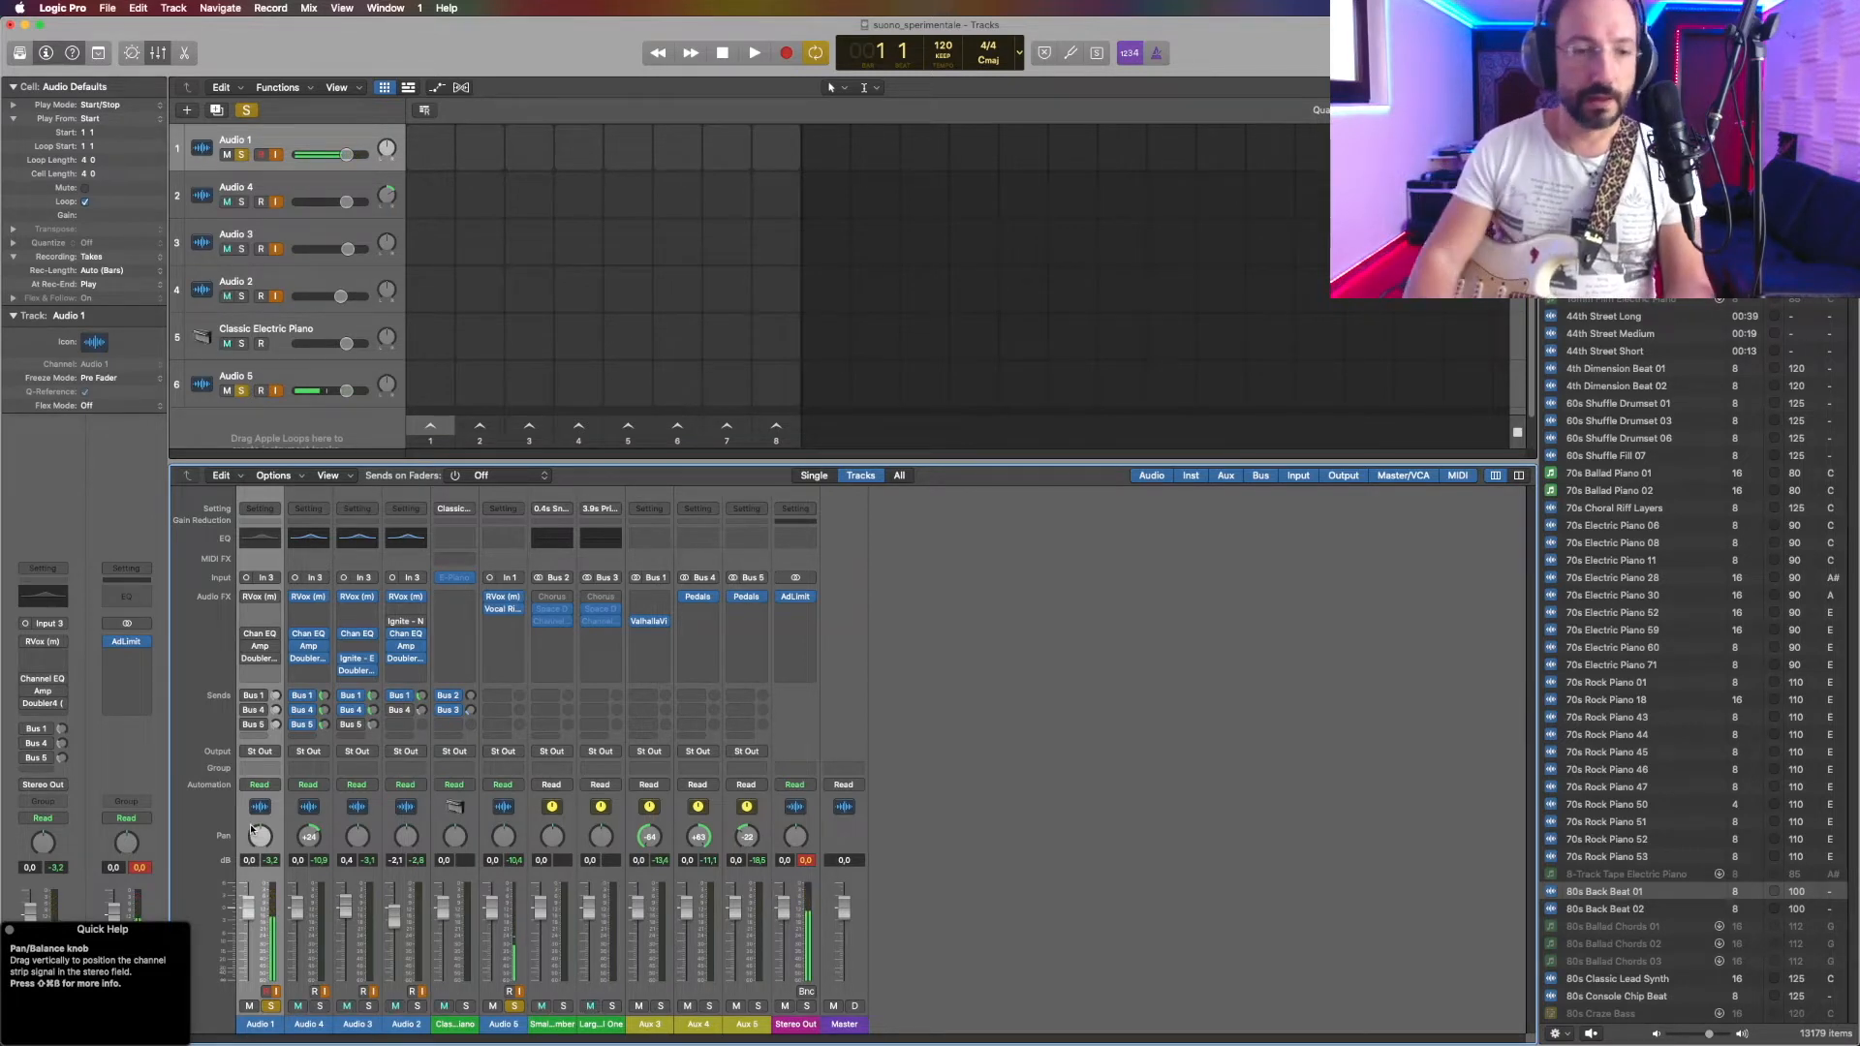
Step: Open the RVox compressor on Audio 1 and look through the Waves plug-ins available for an empty effect slot
click(260, 597)
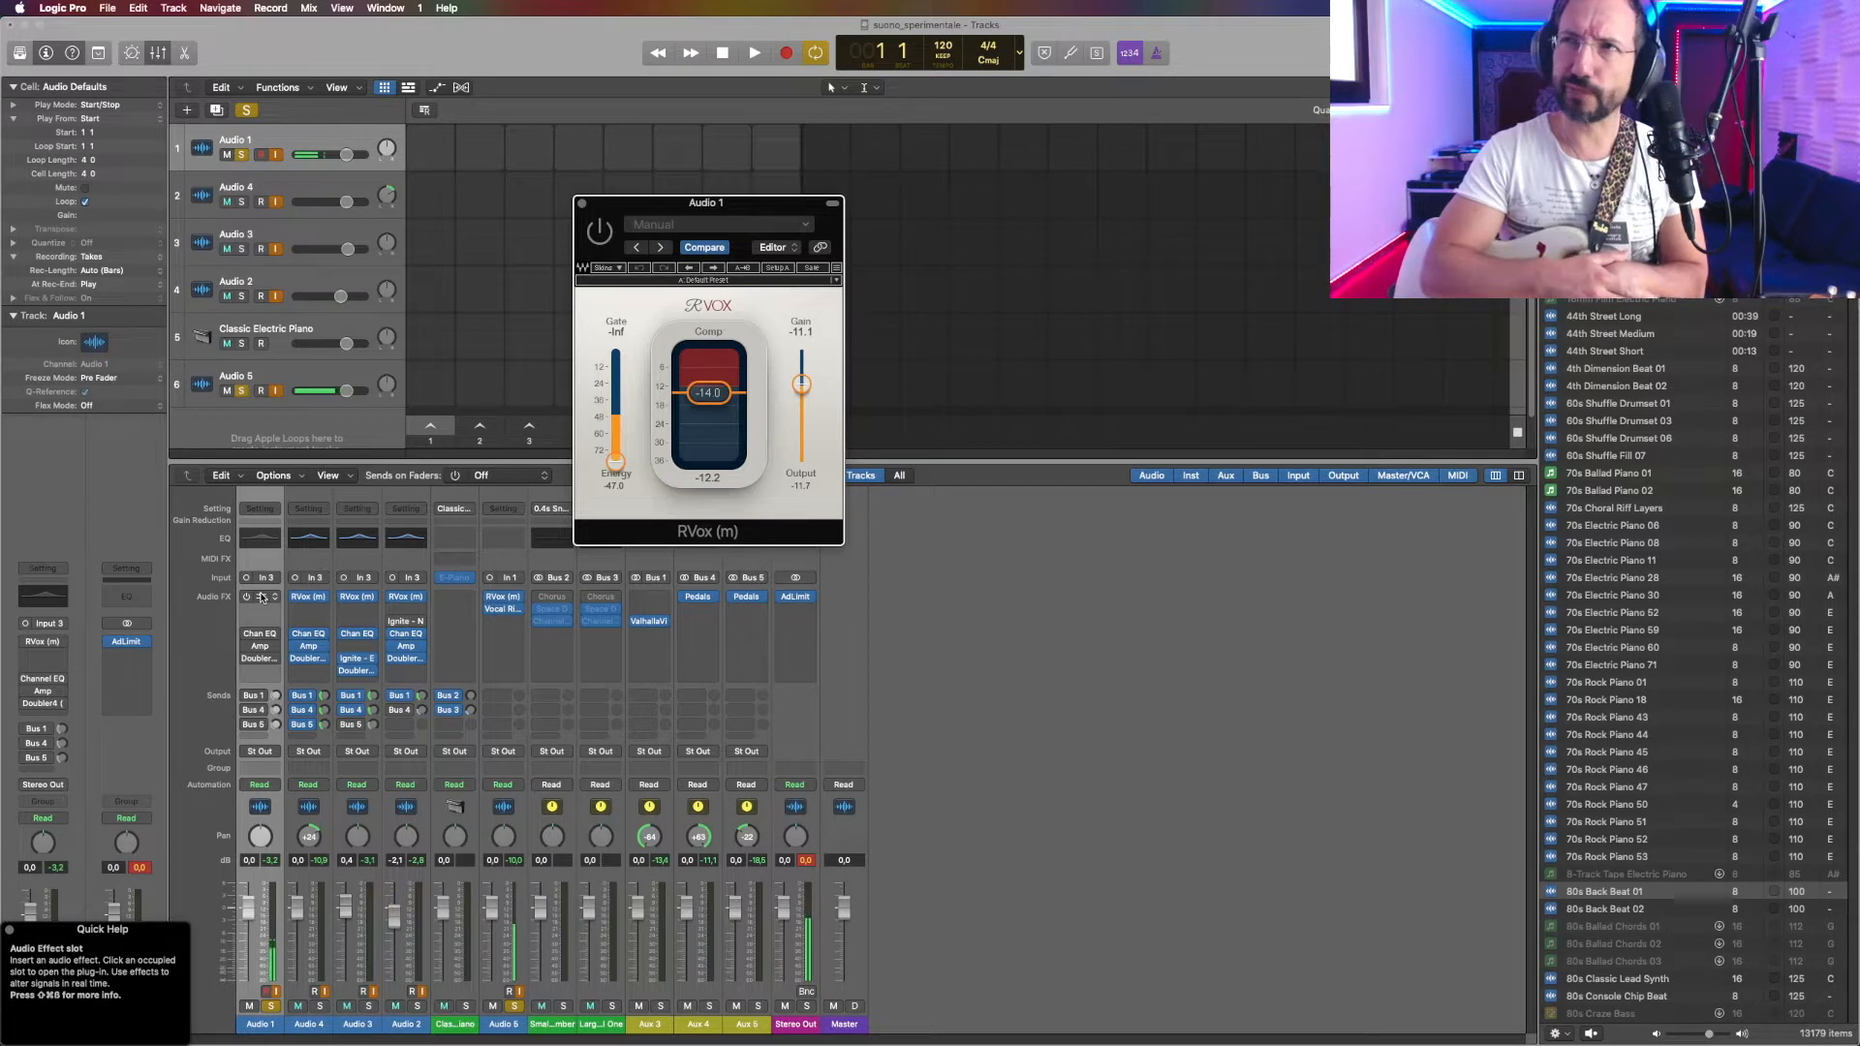
click(261, 675)
mouse_move(323, 942)
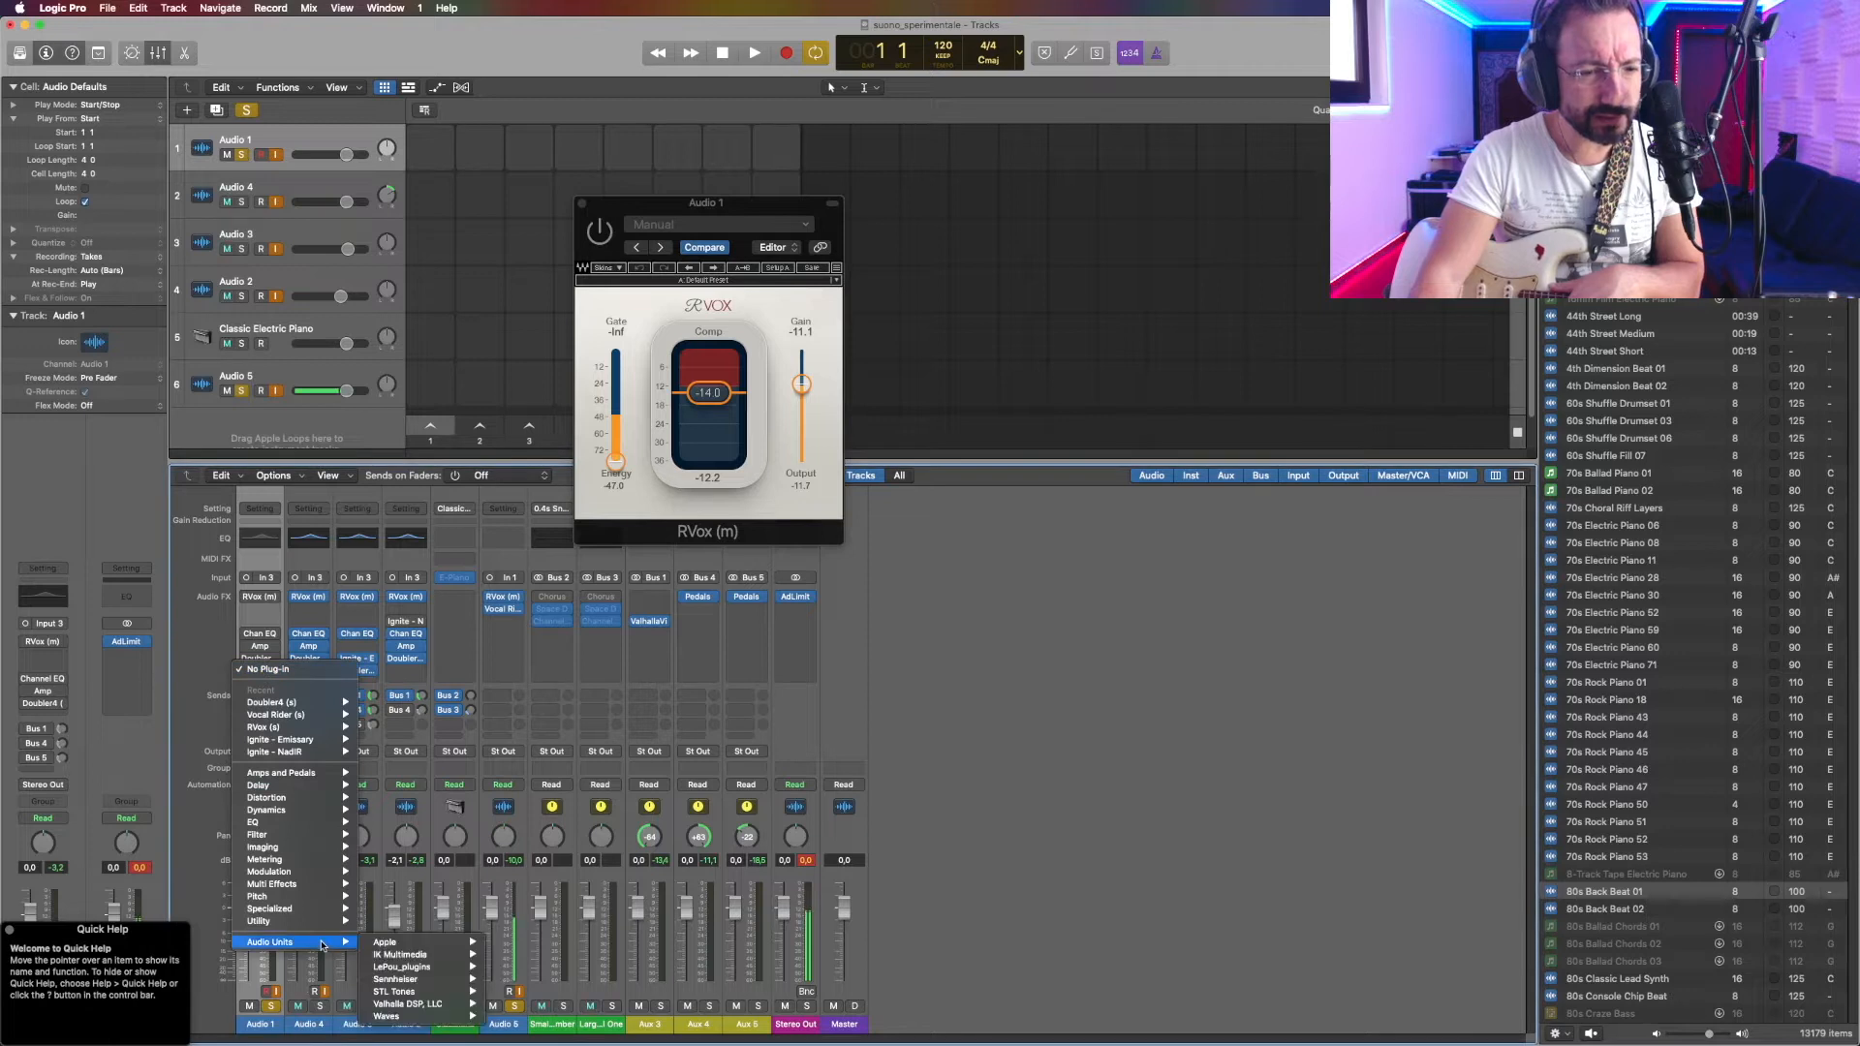
mouse_move(431, 1016)
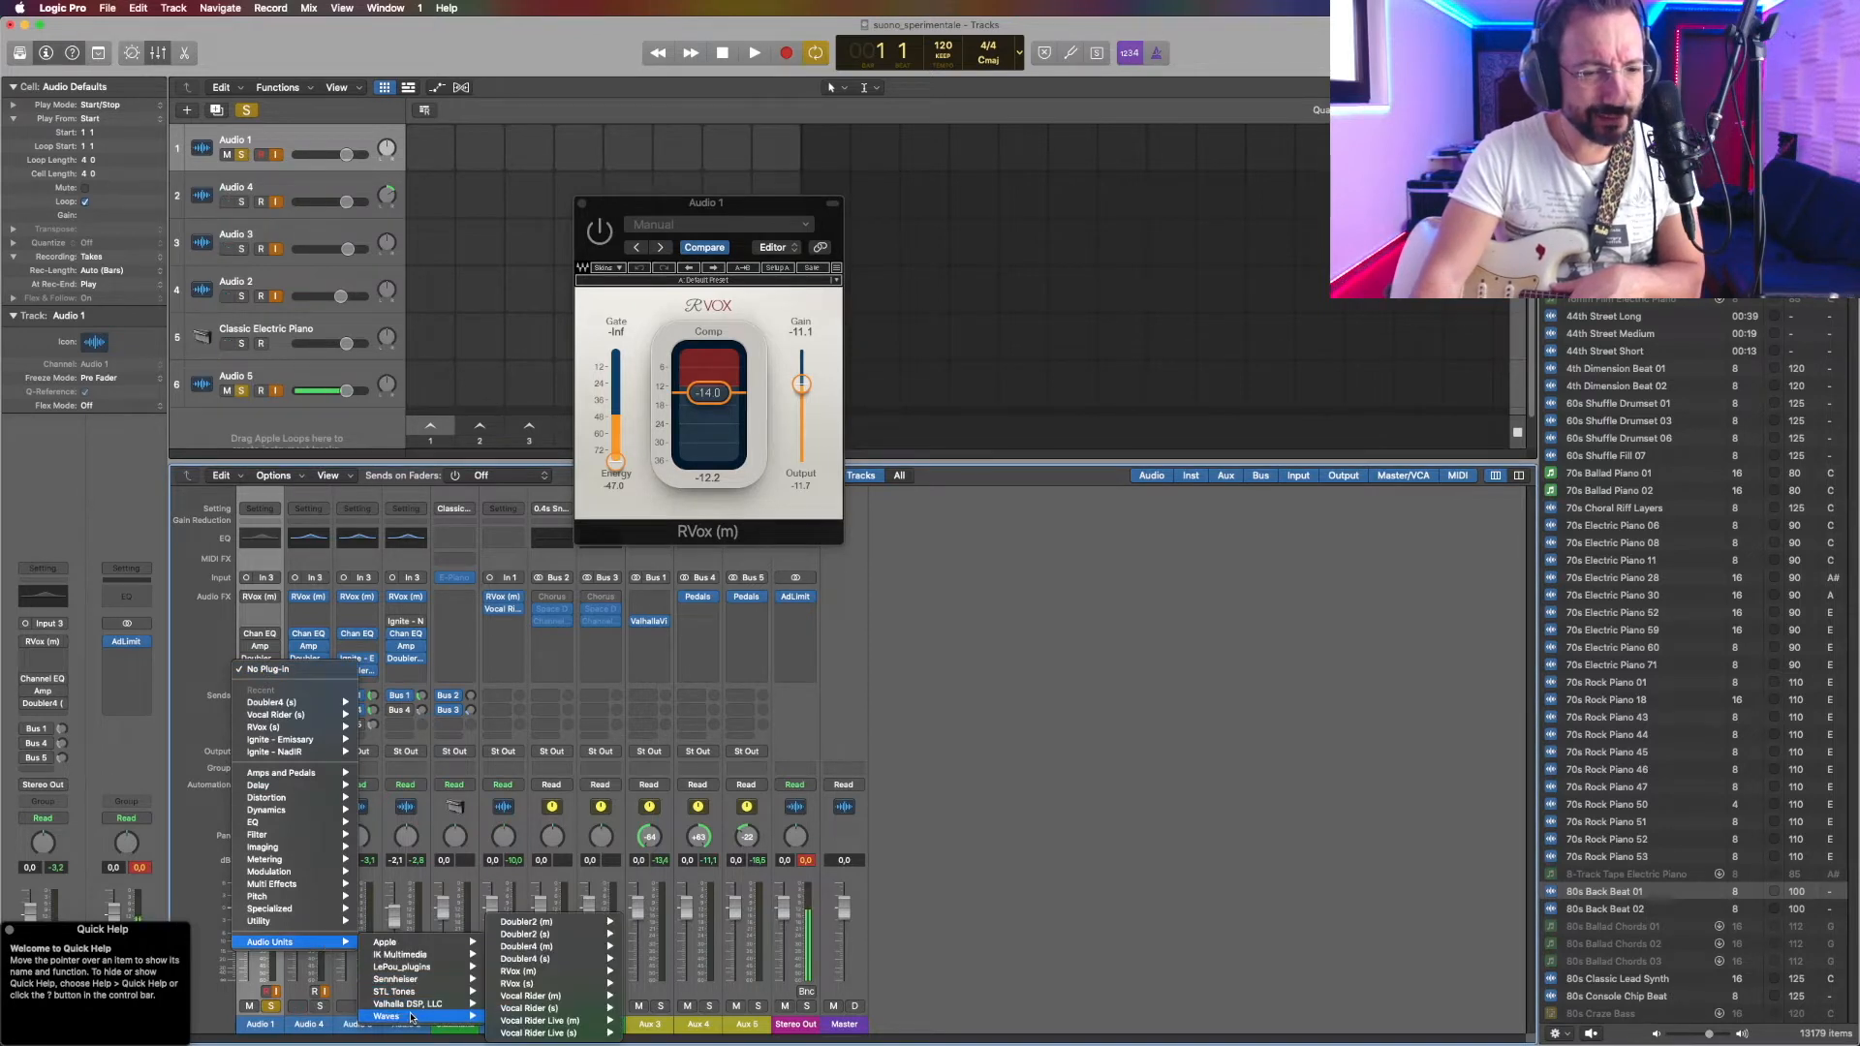
click(687, 211)
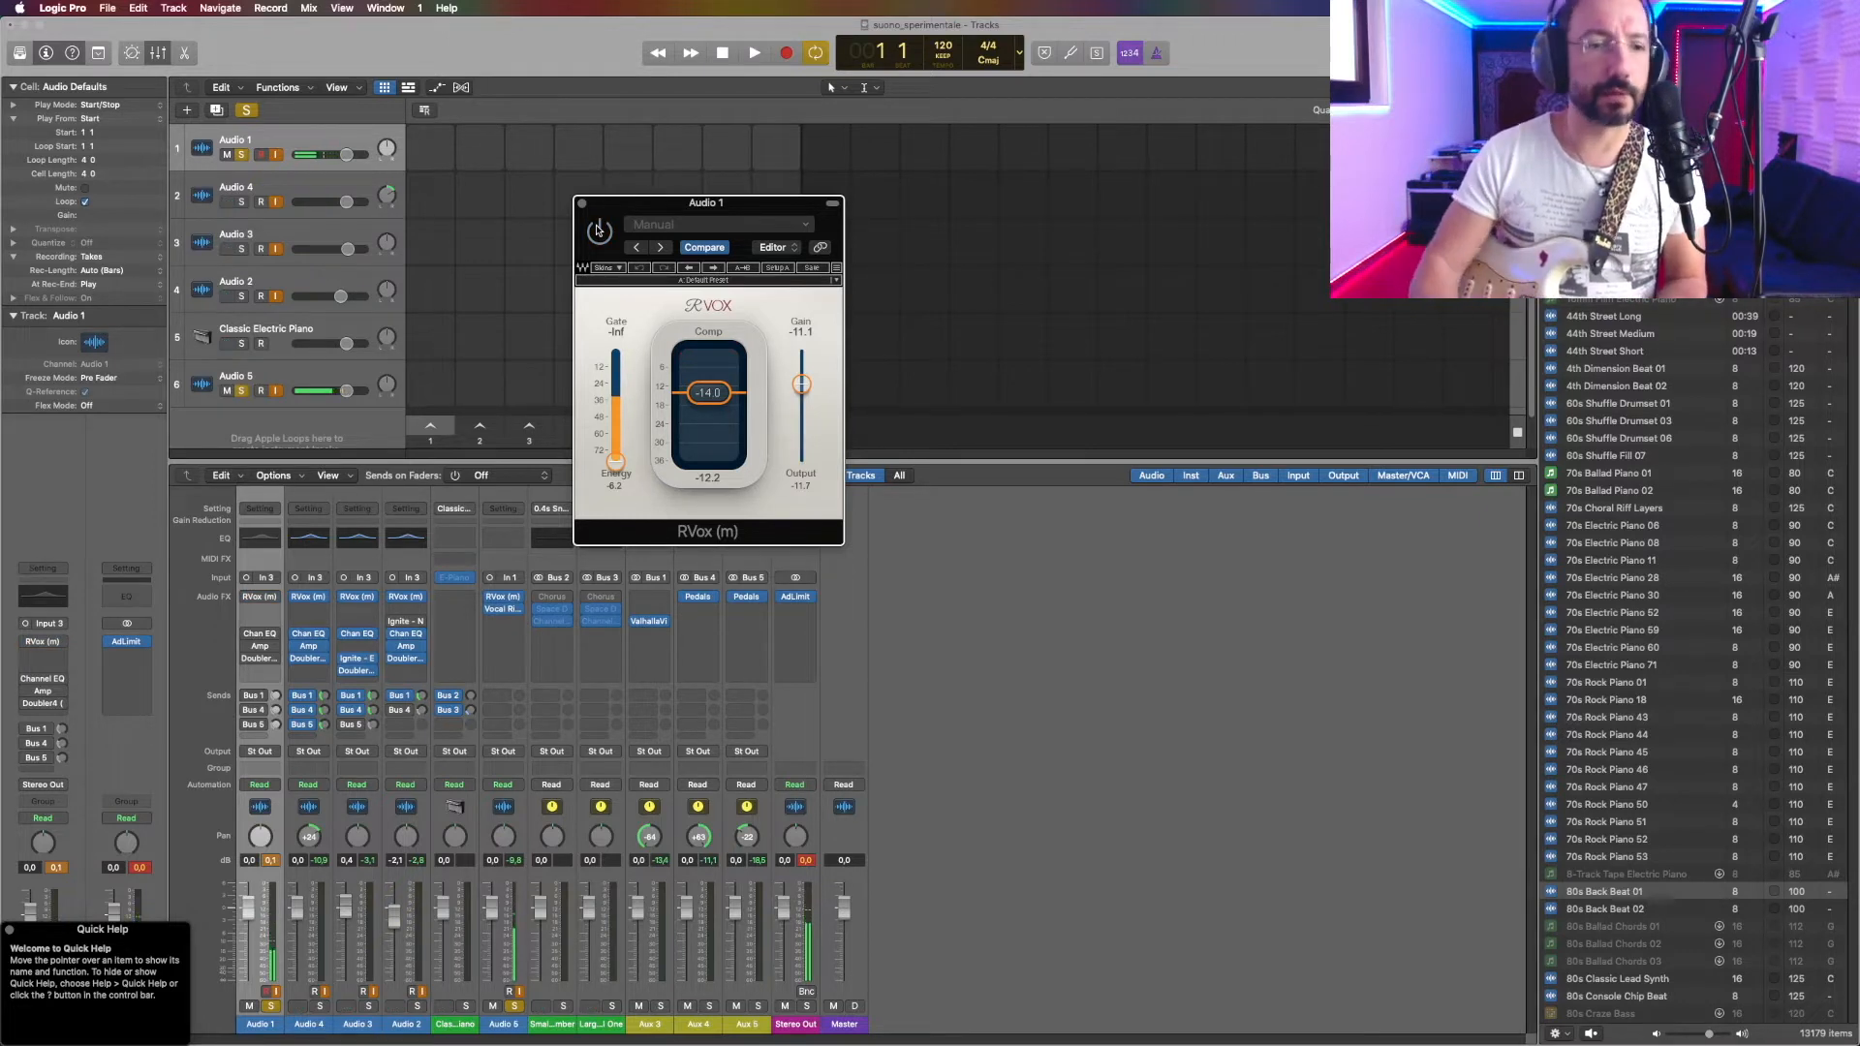
Step: Open Audio 1's Amp Designer, switch it on, and move its window clear of the RVox window
click(260, 648)
drag(1008, 229, 983, 278)
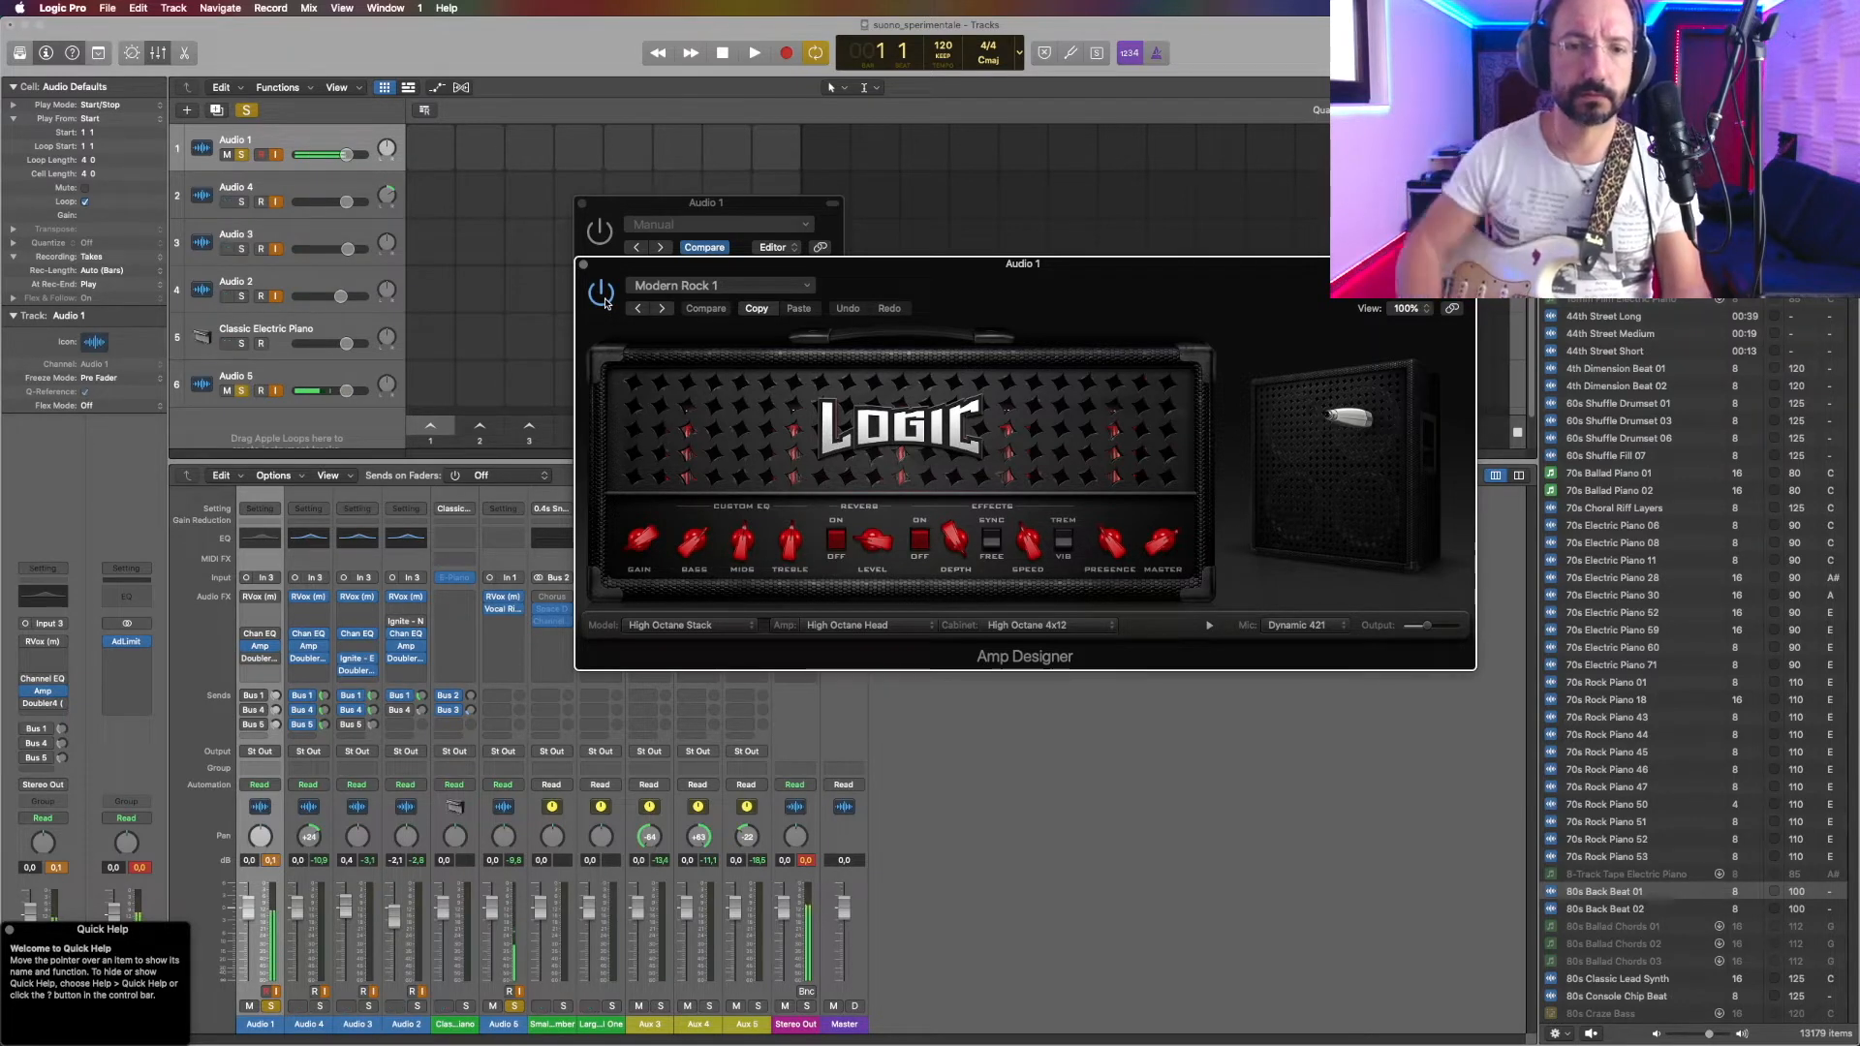
drag(656, 264, 945, 264)
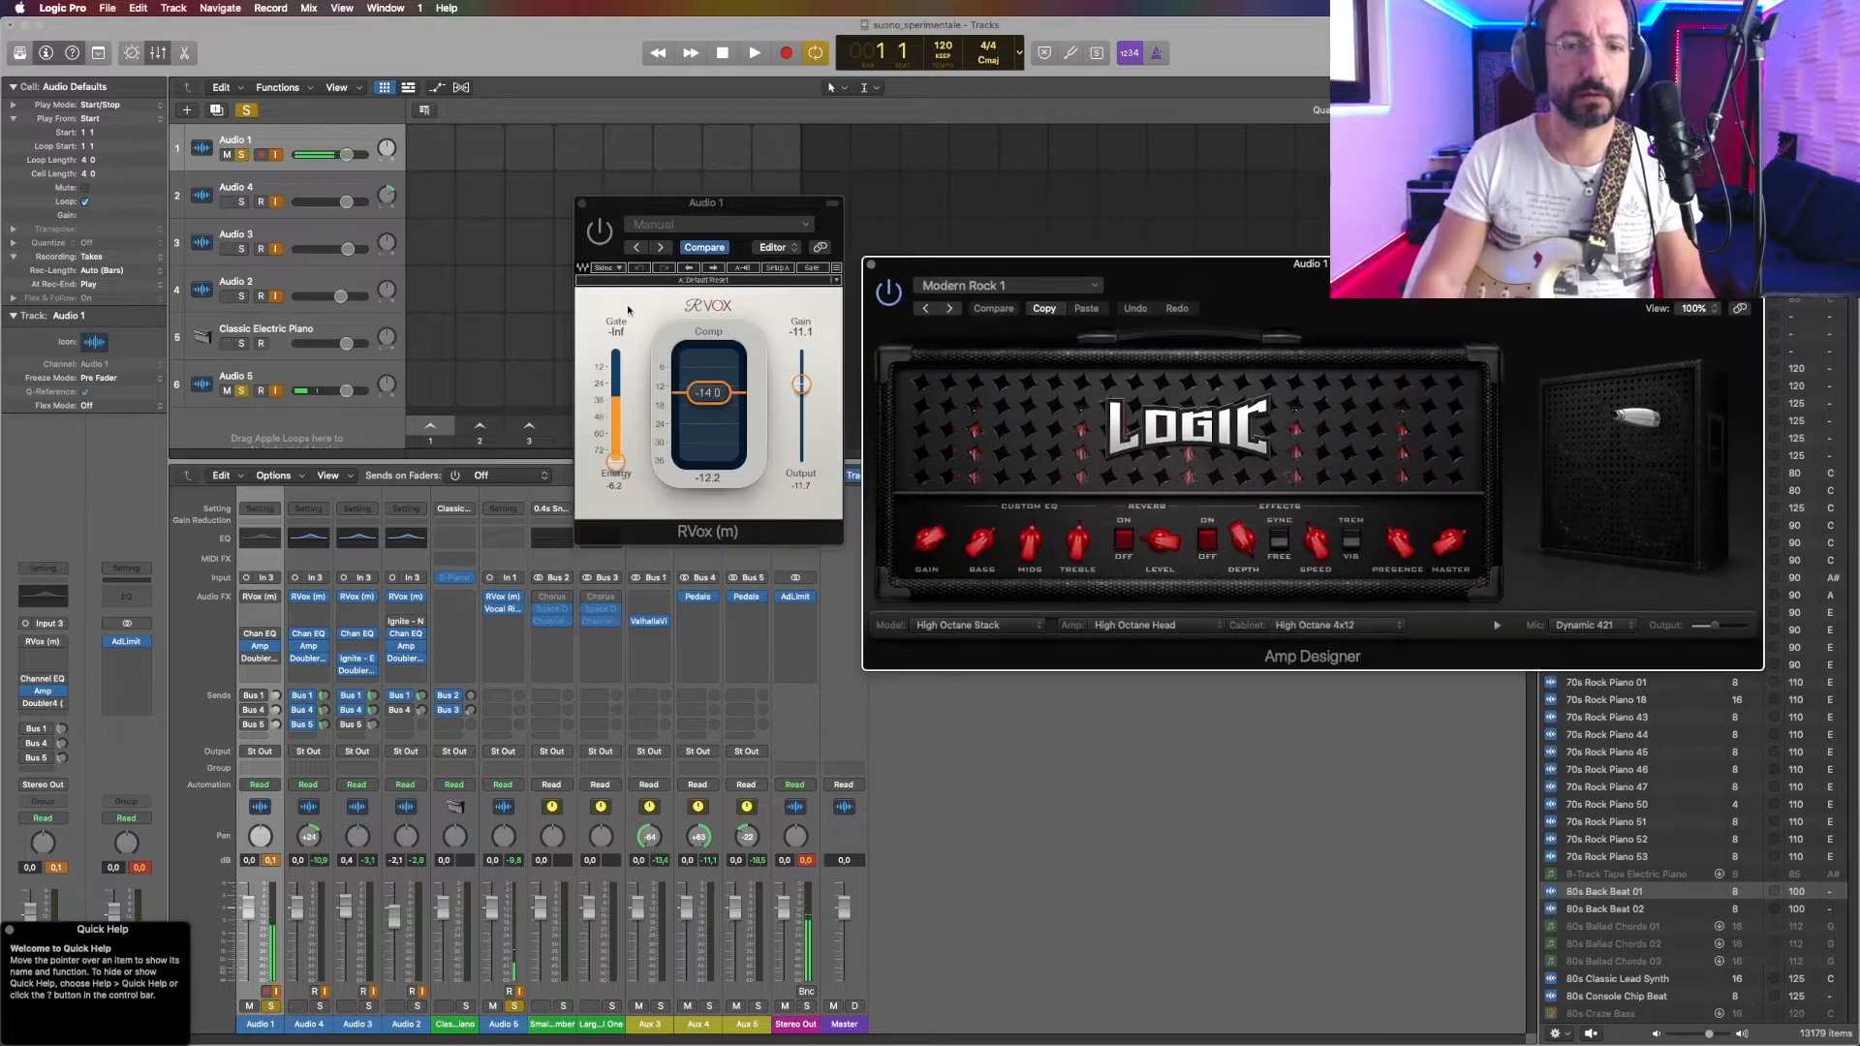
Step: Switch on RVox on Audio 1 and set its compression to -15.1 and gain to -11.0
click(598, 242)
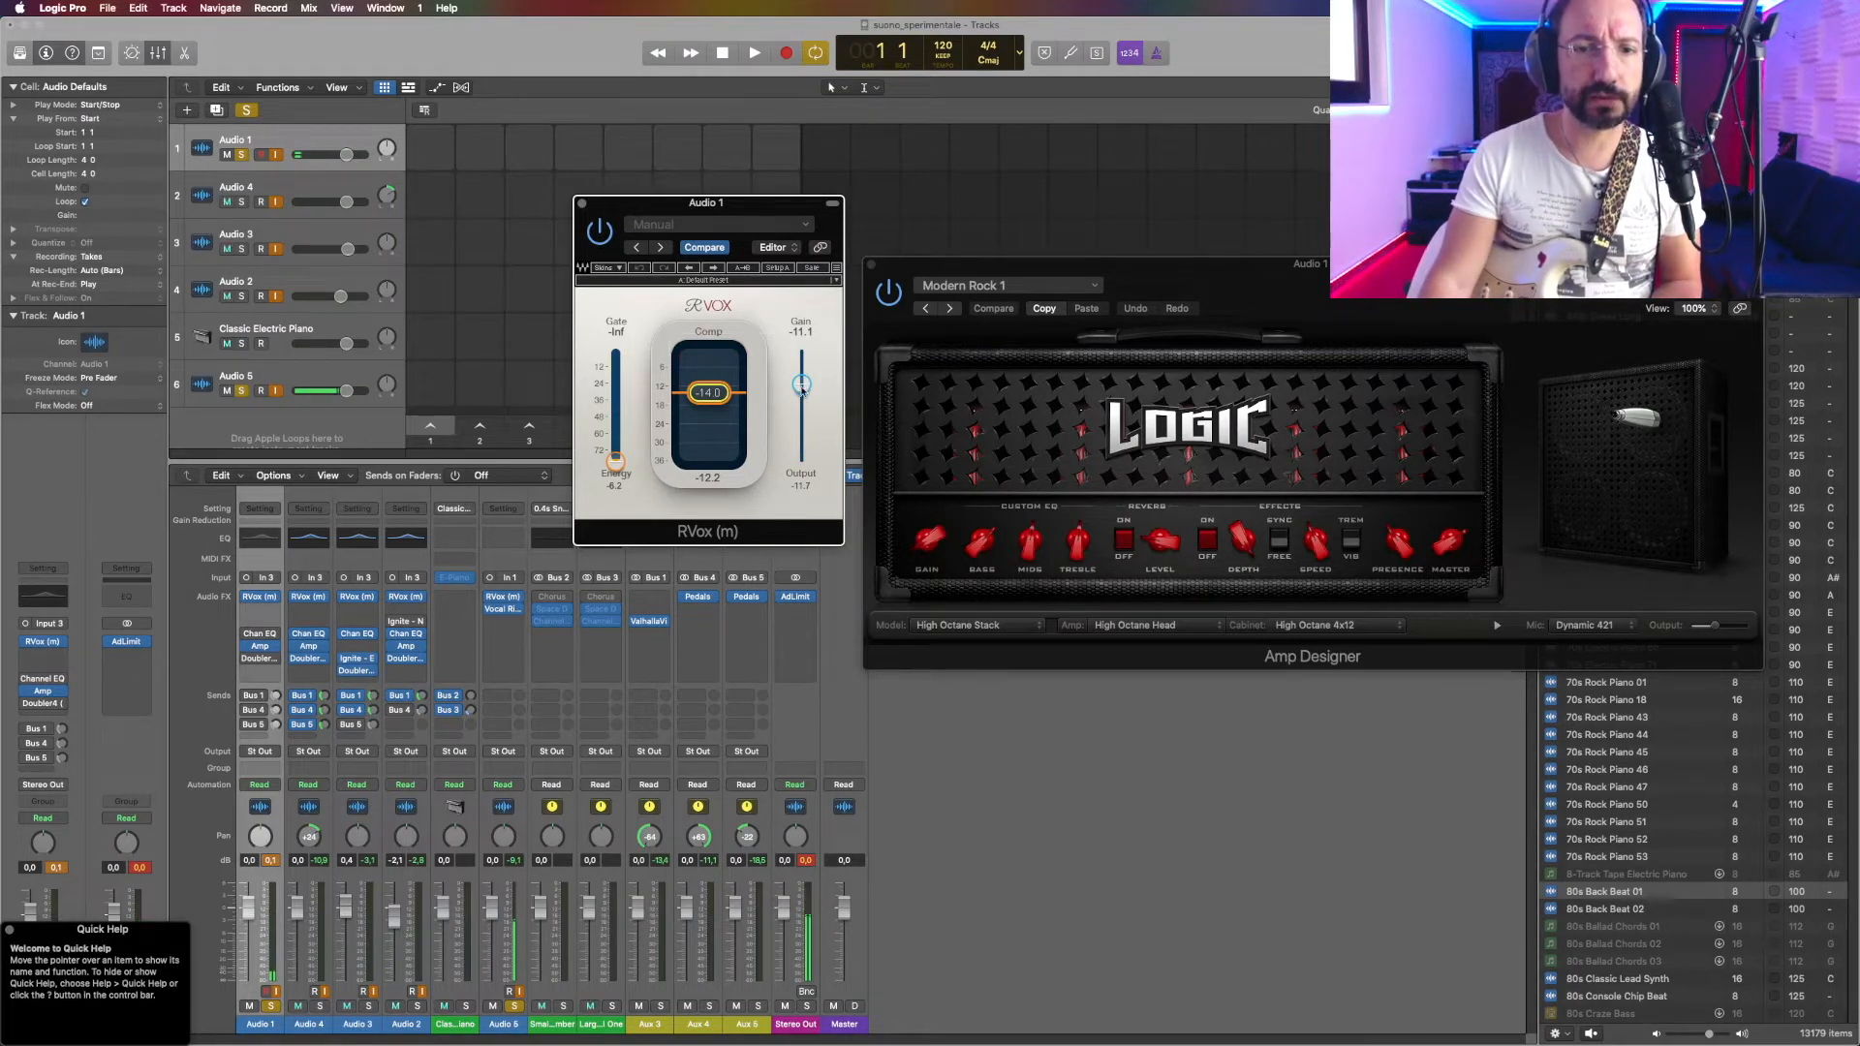
drag(801, 386, 718, 310)
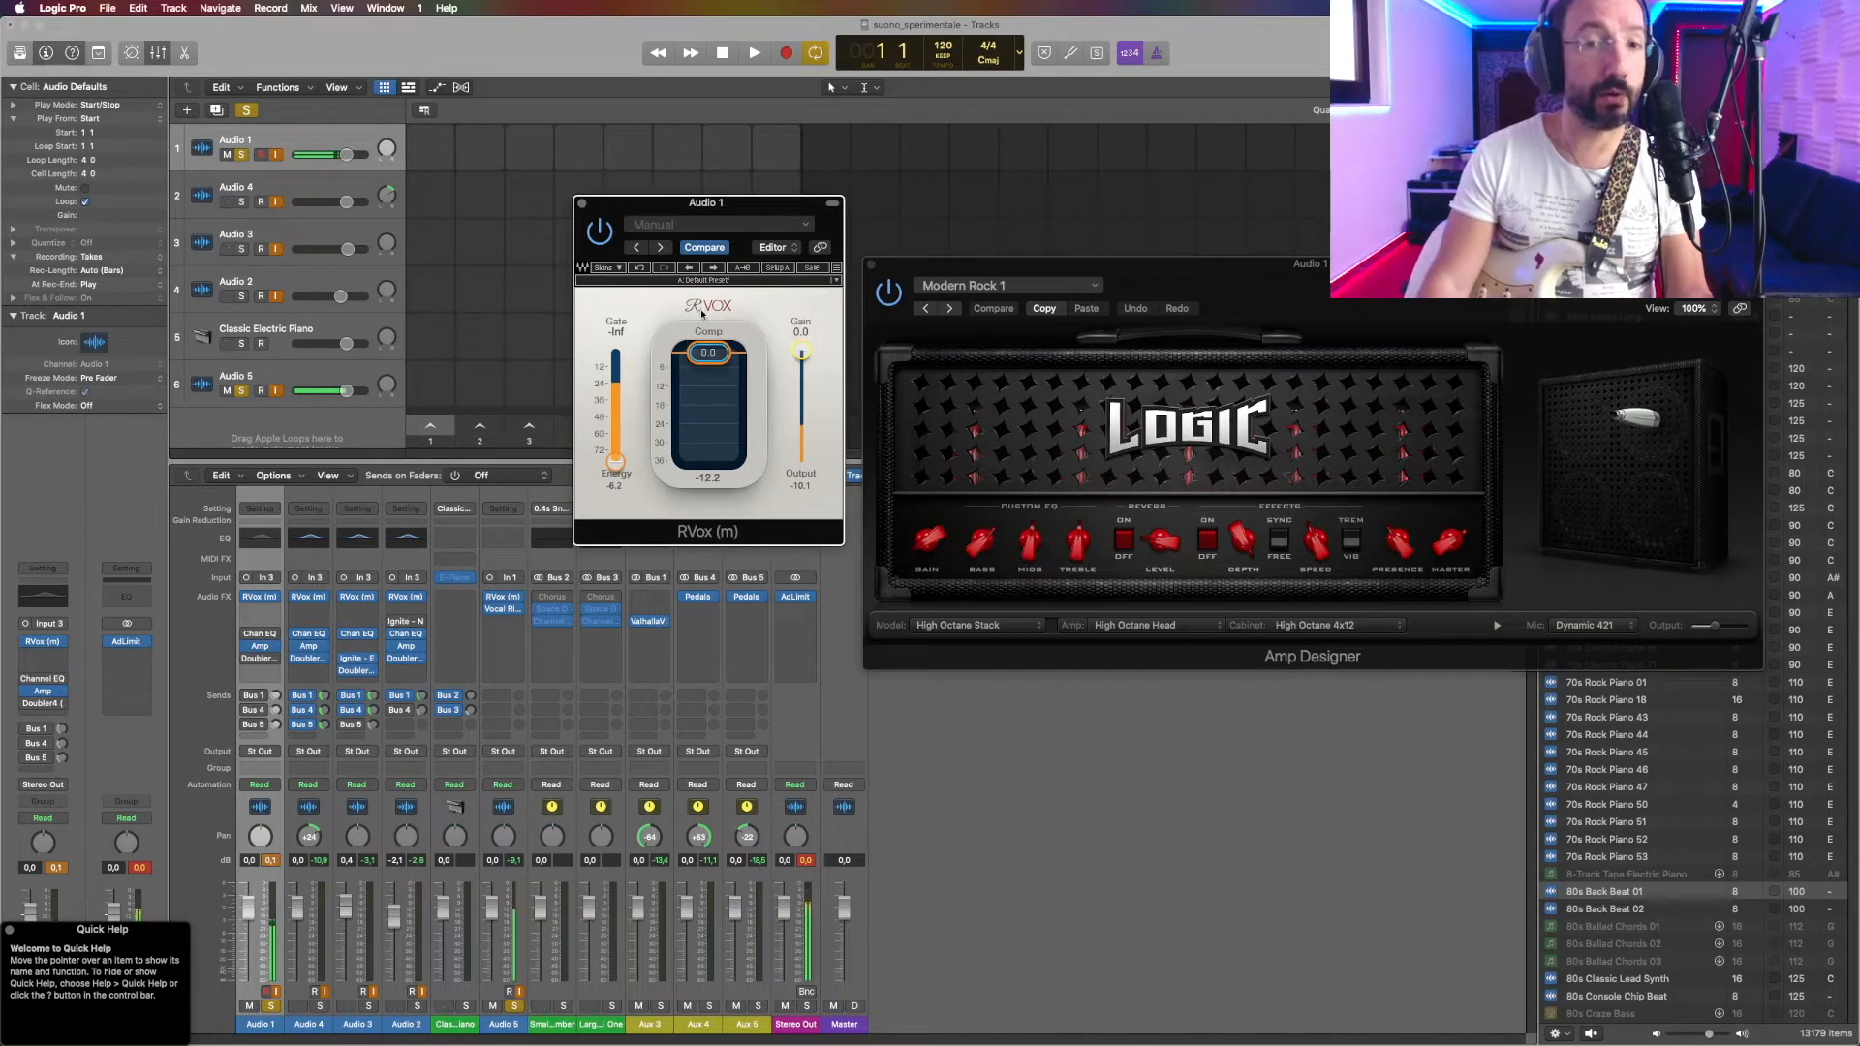
drag(795, 350, 796, 397)
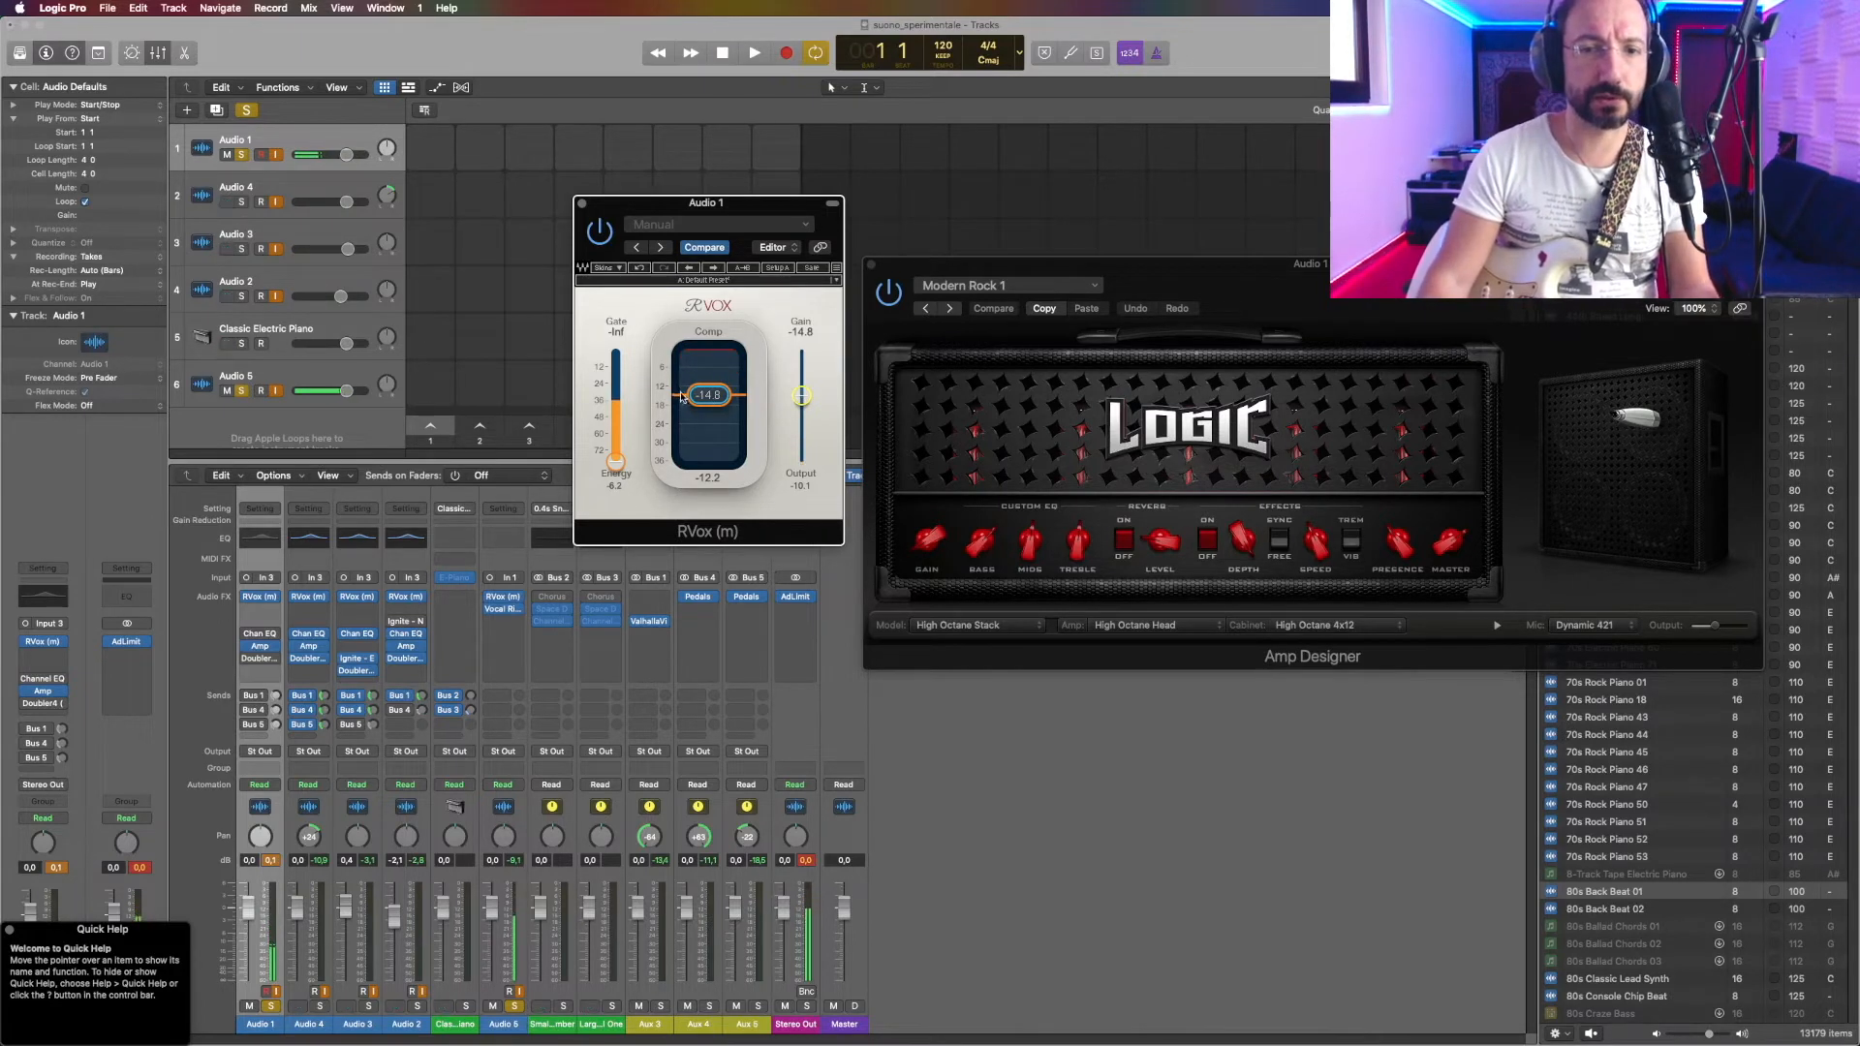
drag(719, 401, 719, 405)
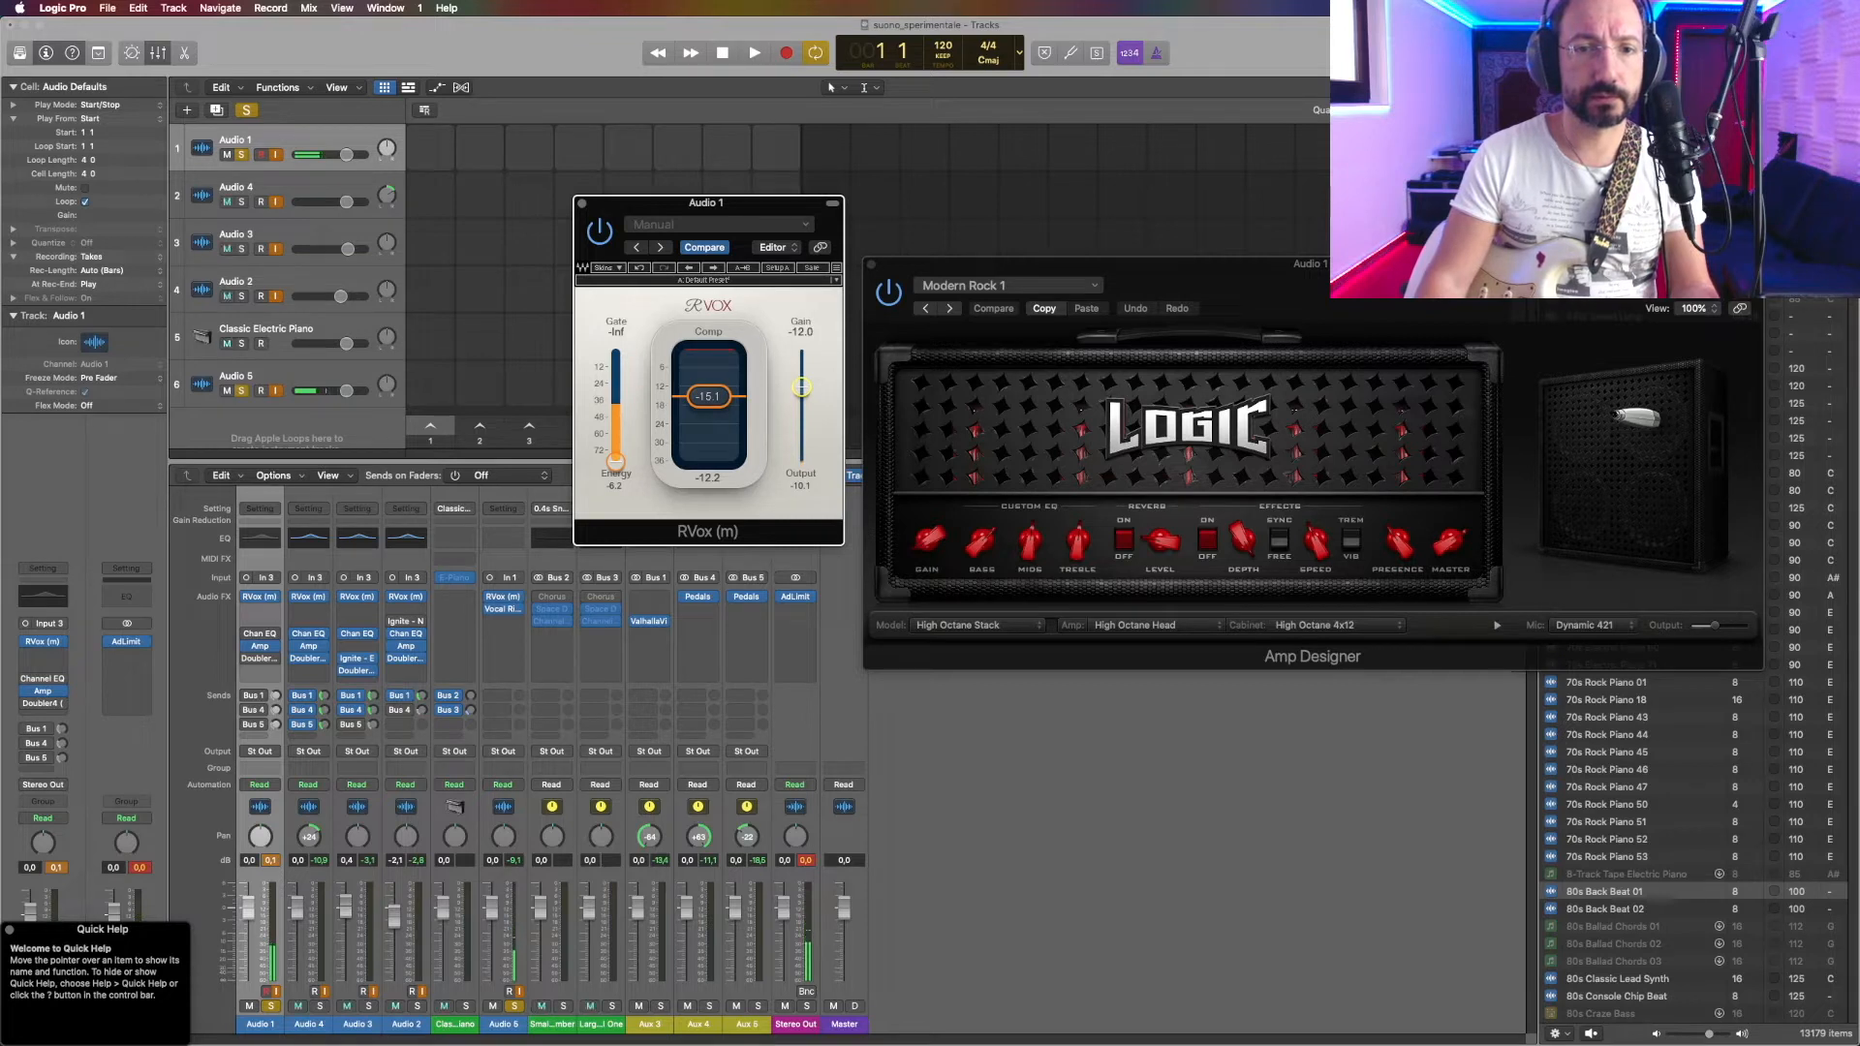
drag(803, 396, 802, 384)
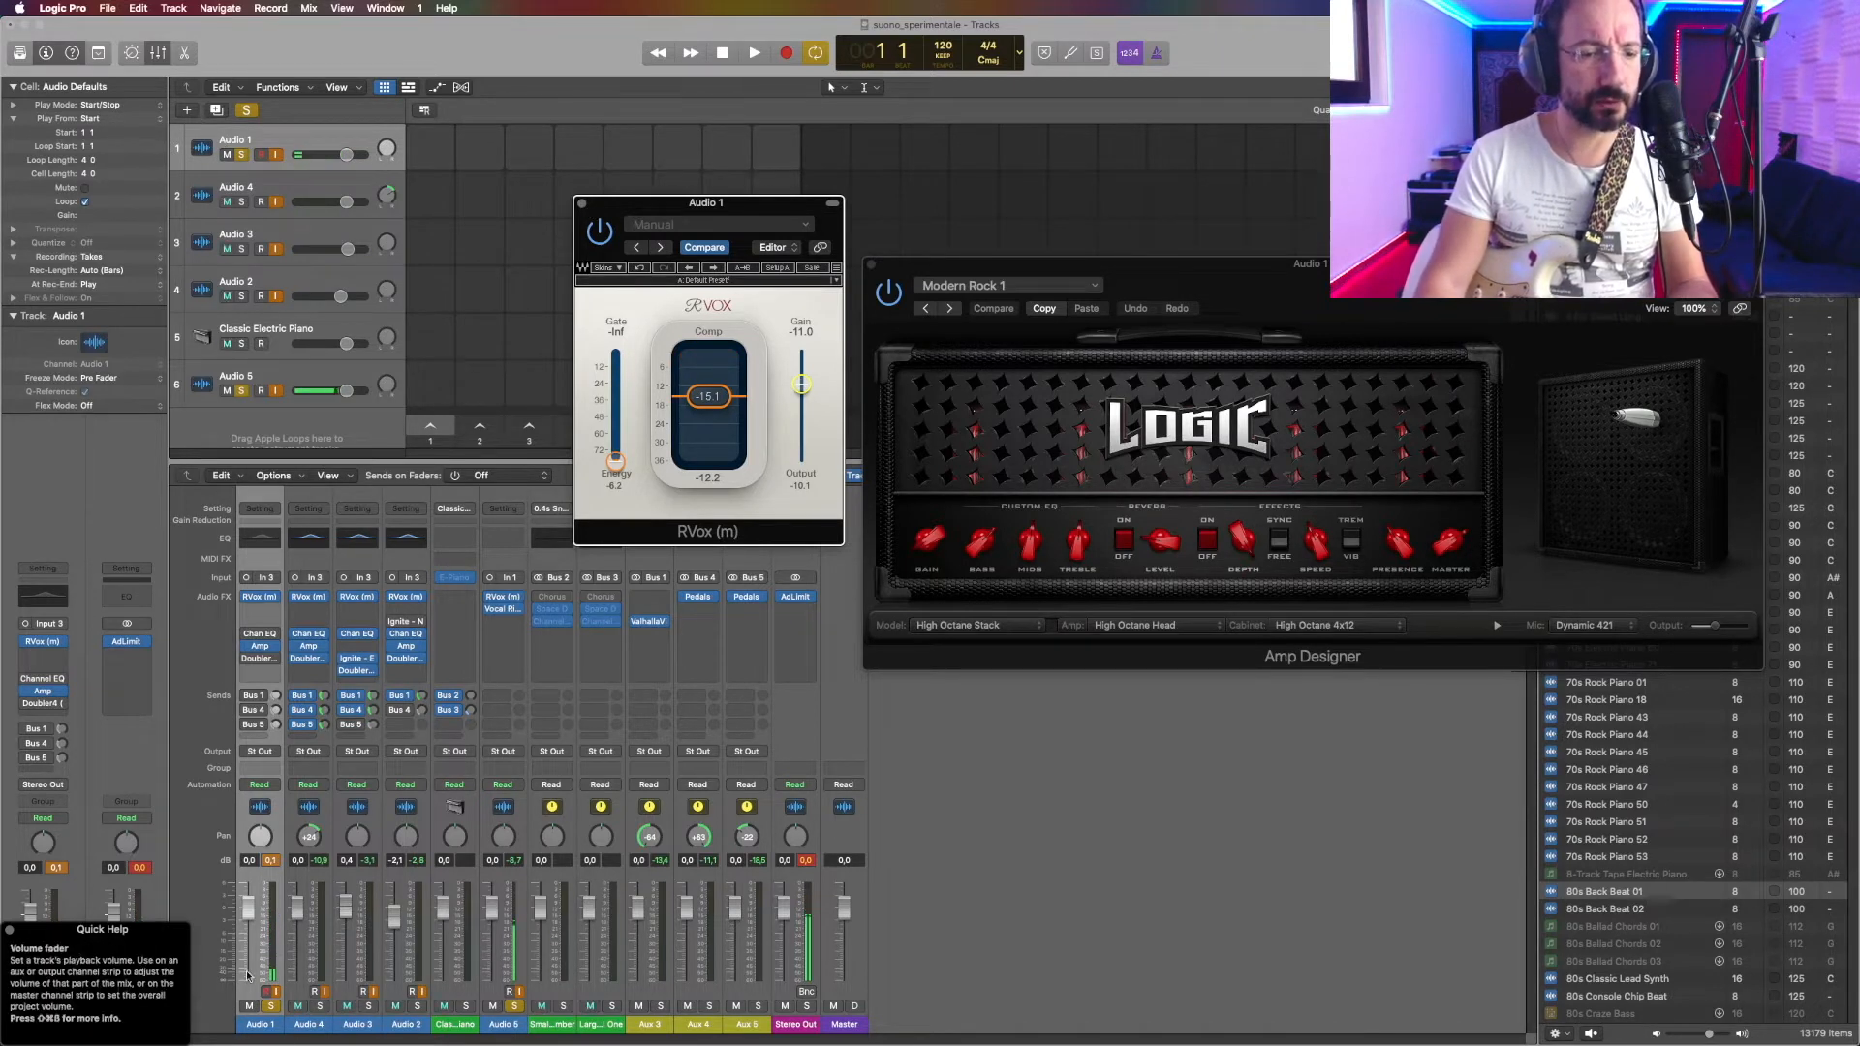
Step: Take Audio 1 out of solo and add a new audio track below it
click(270, 1007)
click(186, 111)
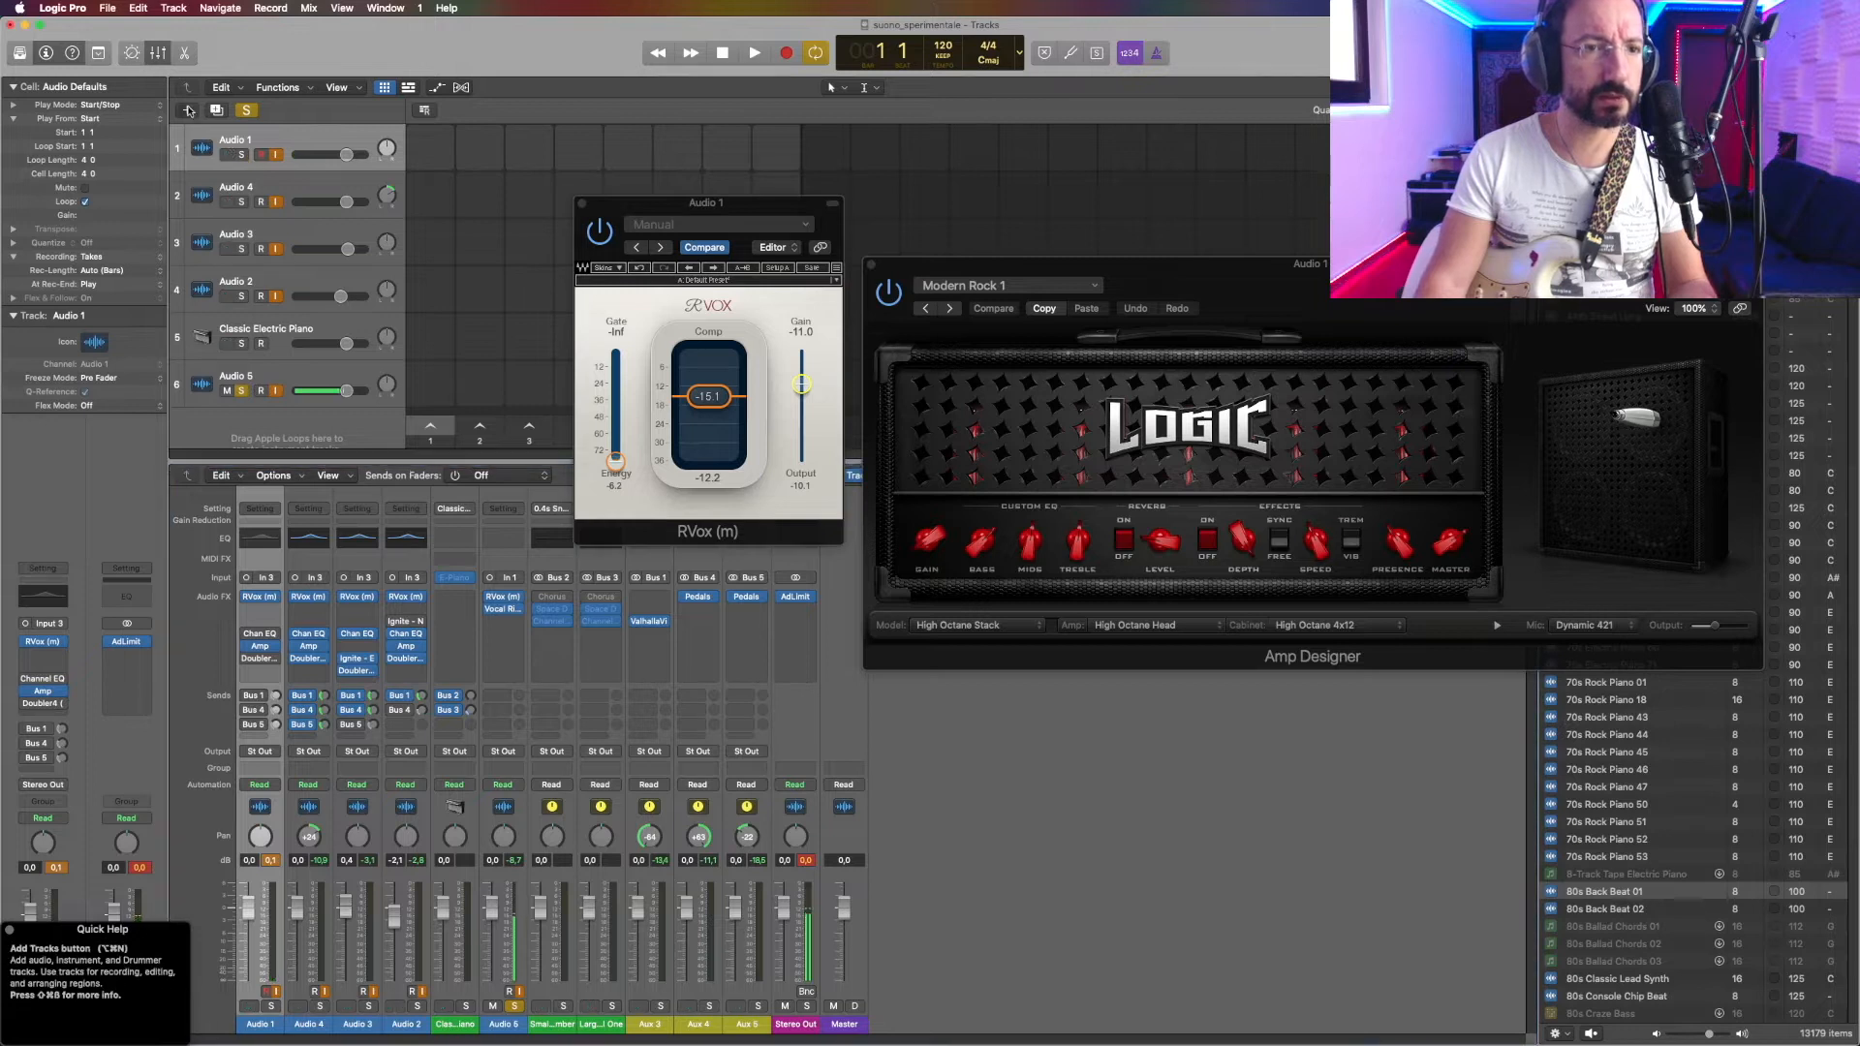
click(1152, 278)
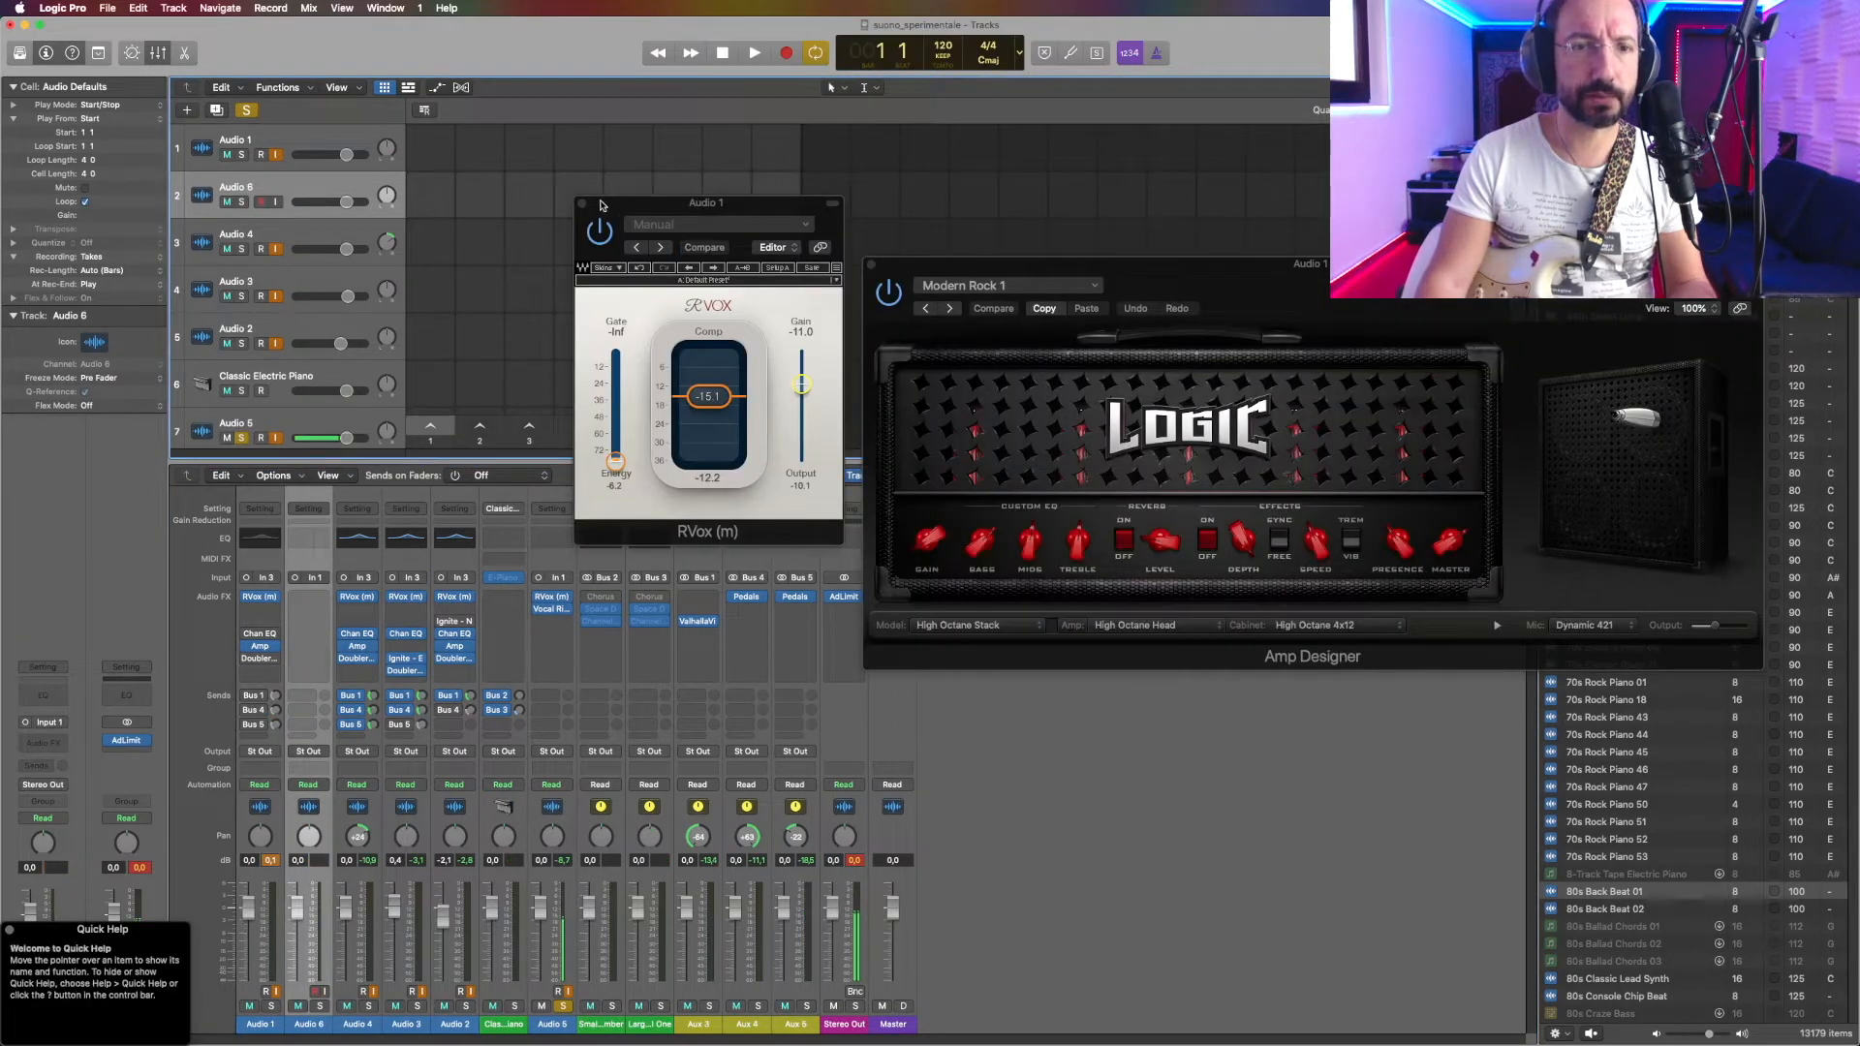
Step: Close the open plug-in windows and insert Amp Designer in the first effect slot of the new audio track
click(582, 204)
click(870, 264)
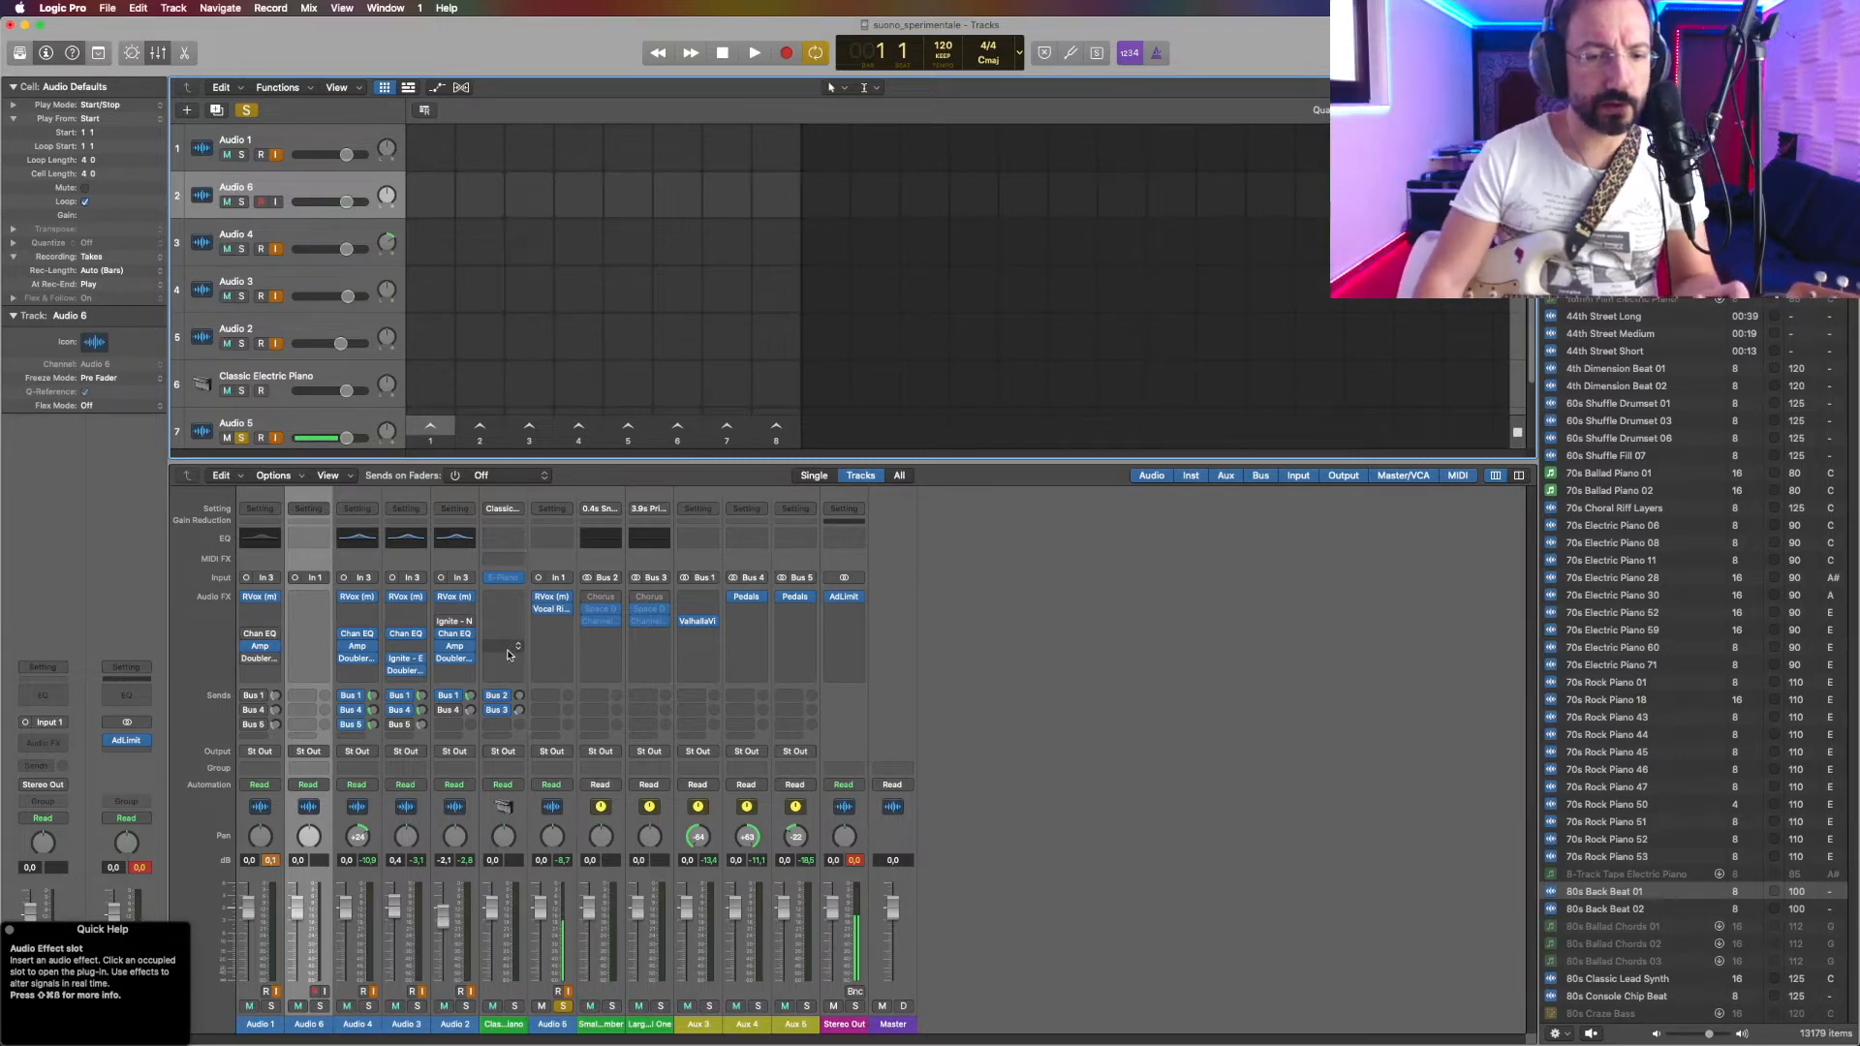
click(309, 596)
mouse_move(378, 832)
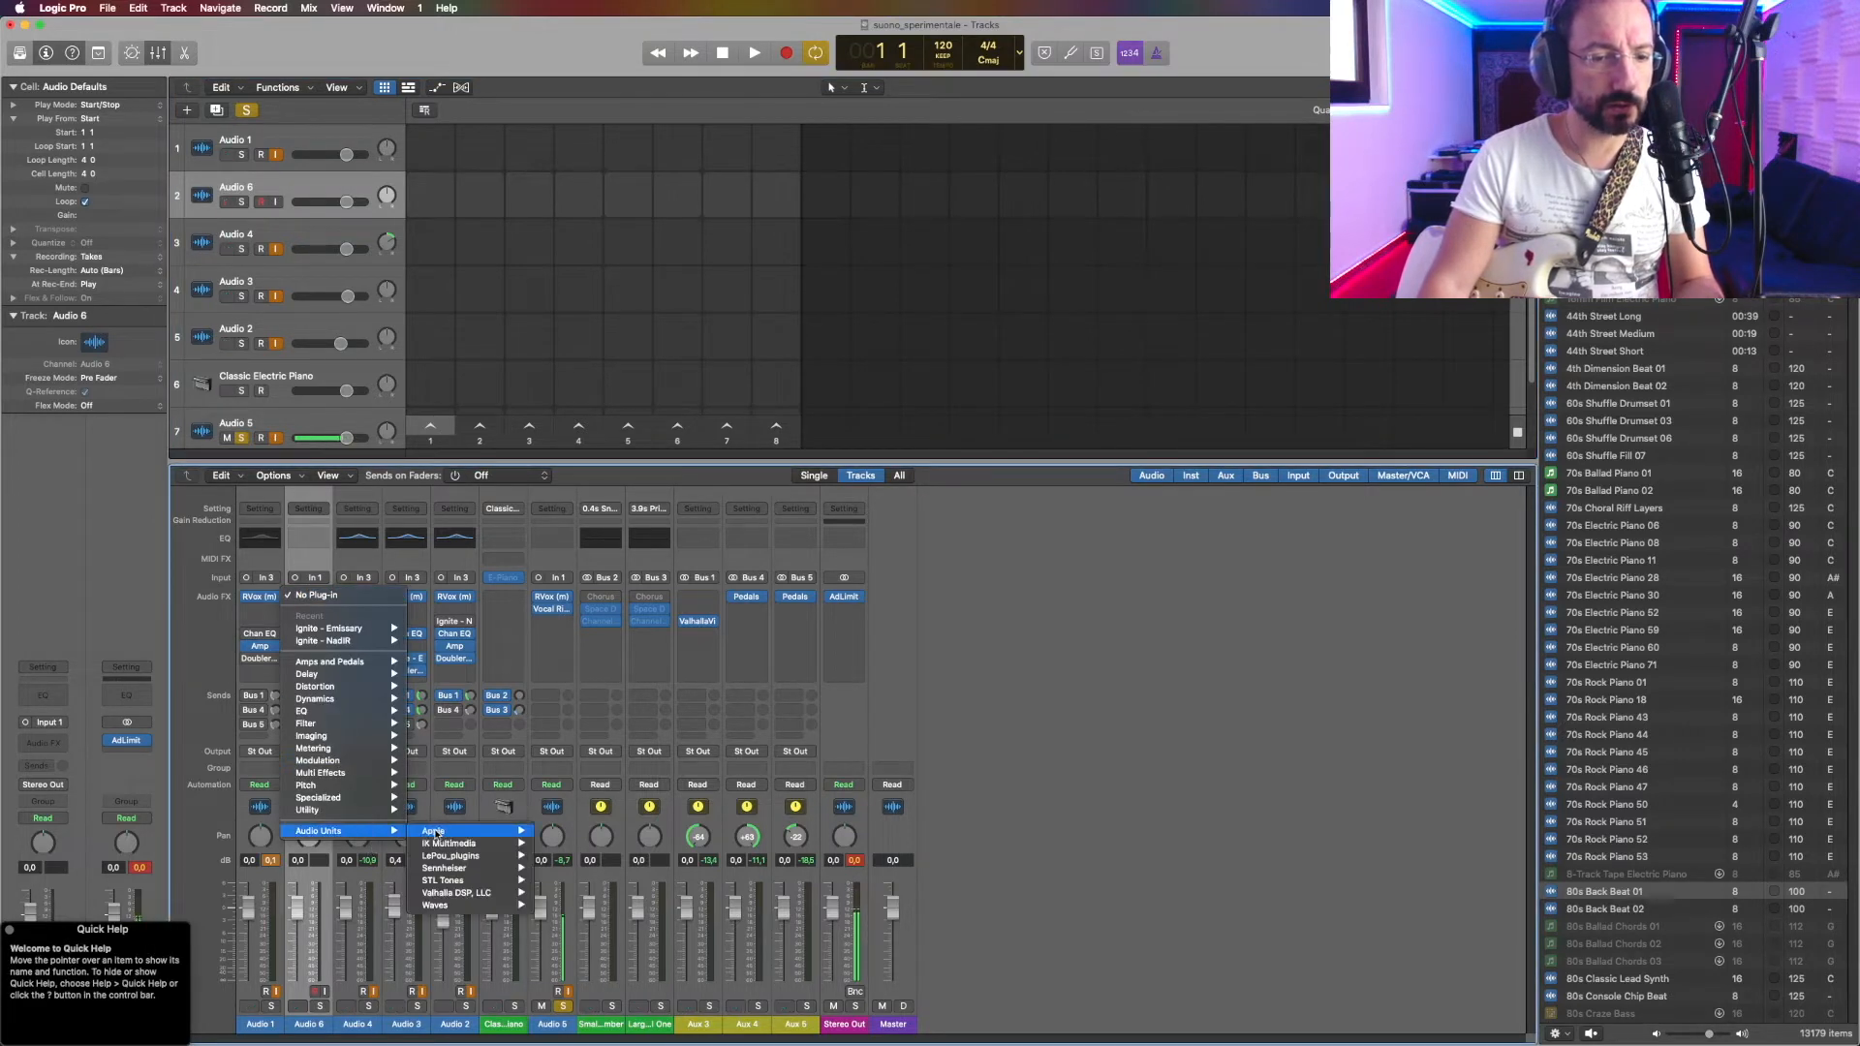
mouse_move(435, 835)
mouse_move(378, 661)
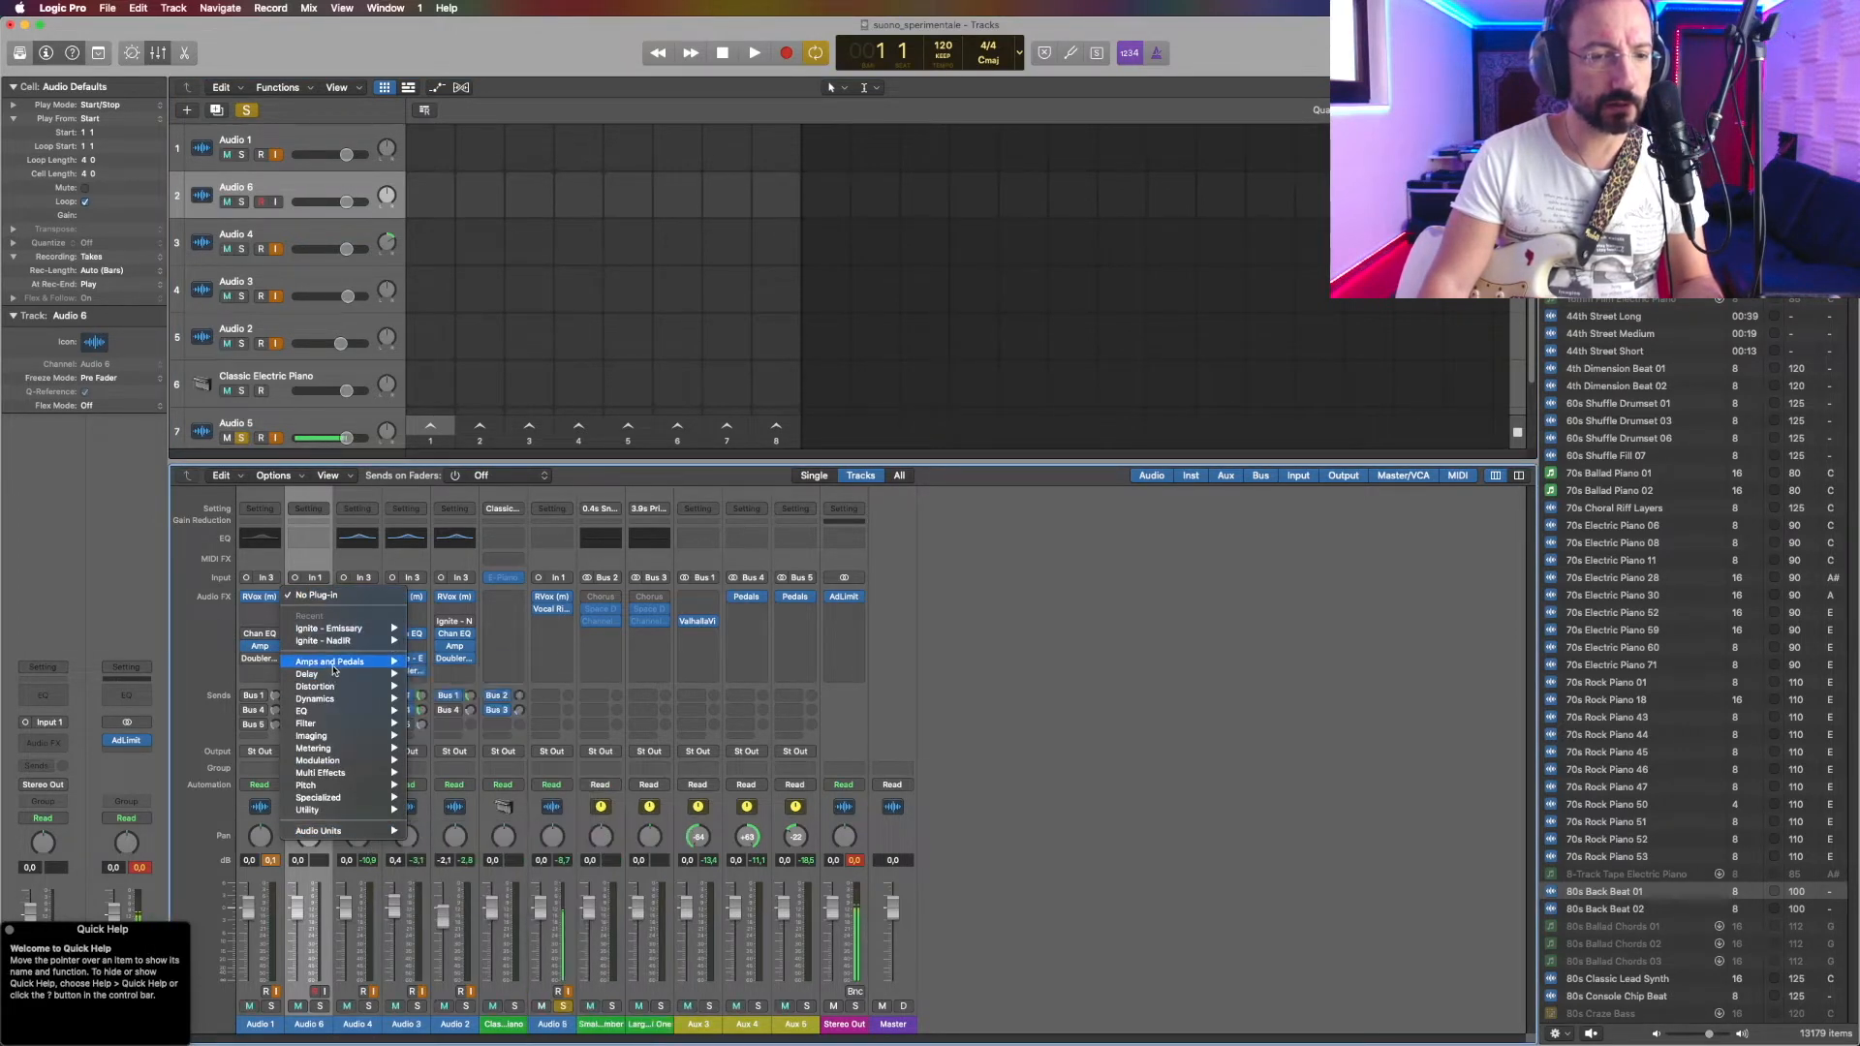
mouse_move(449, 664)
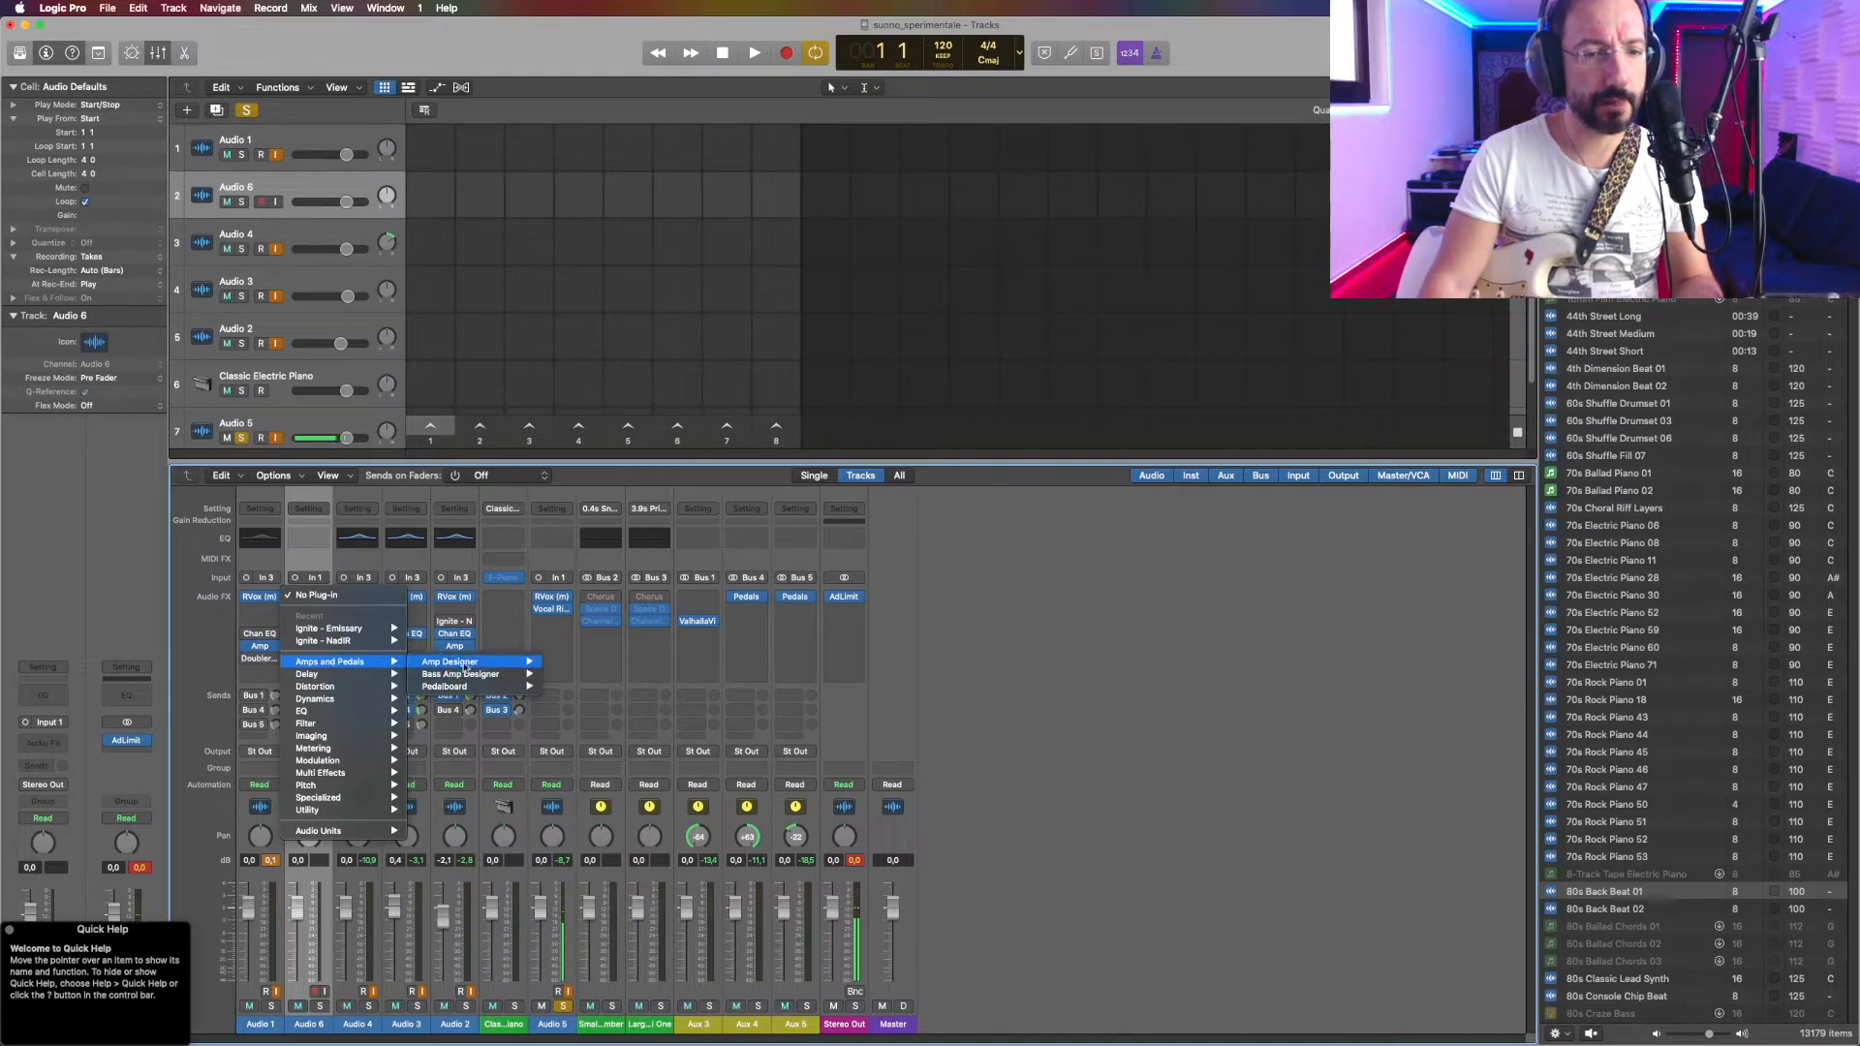
click(570, 663)
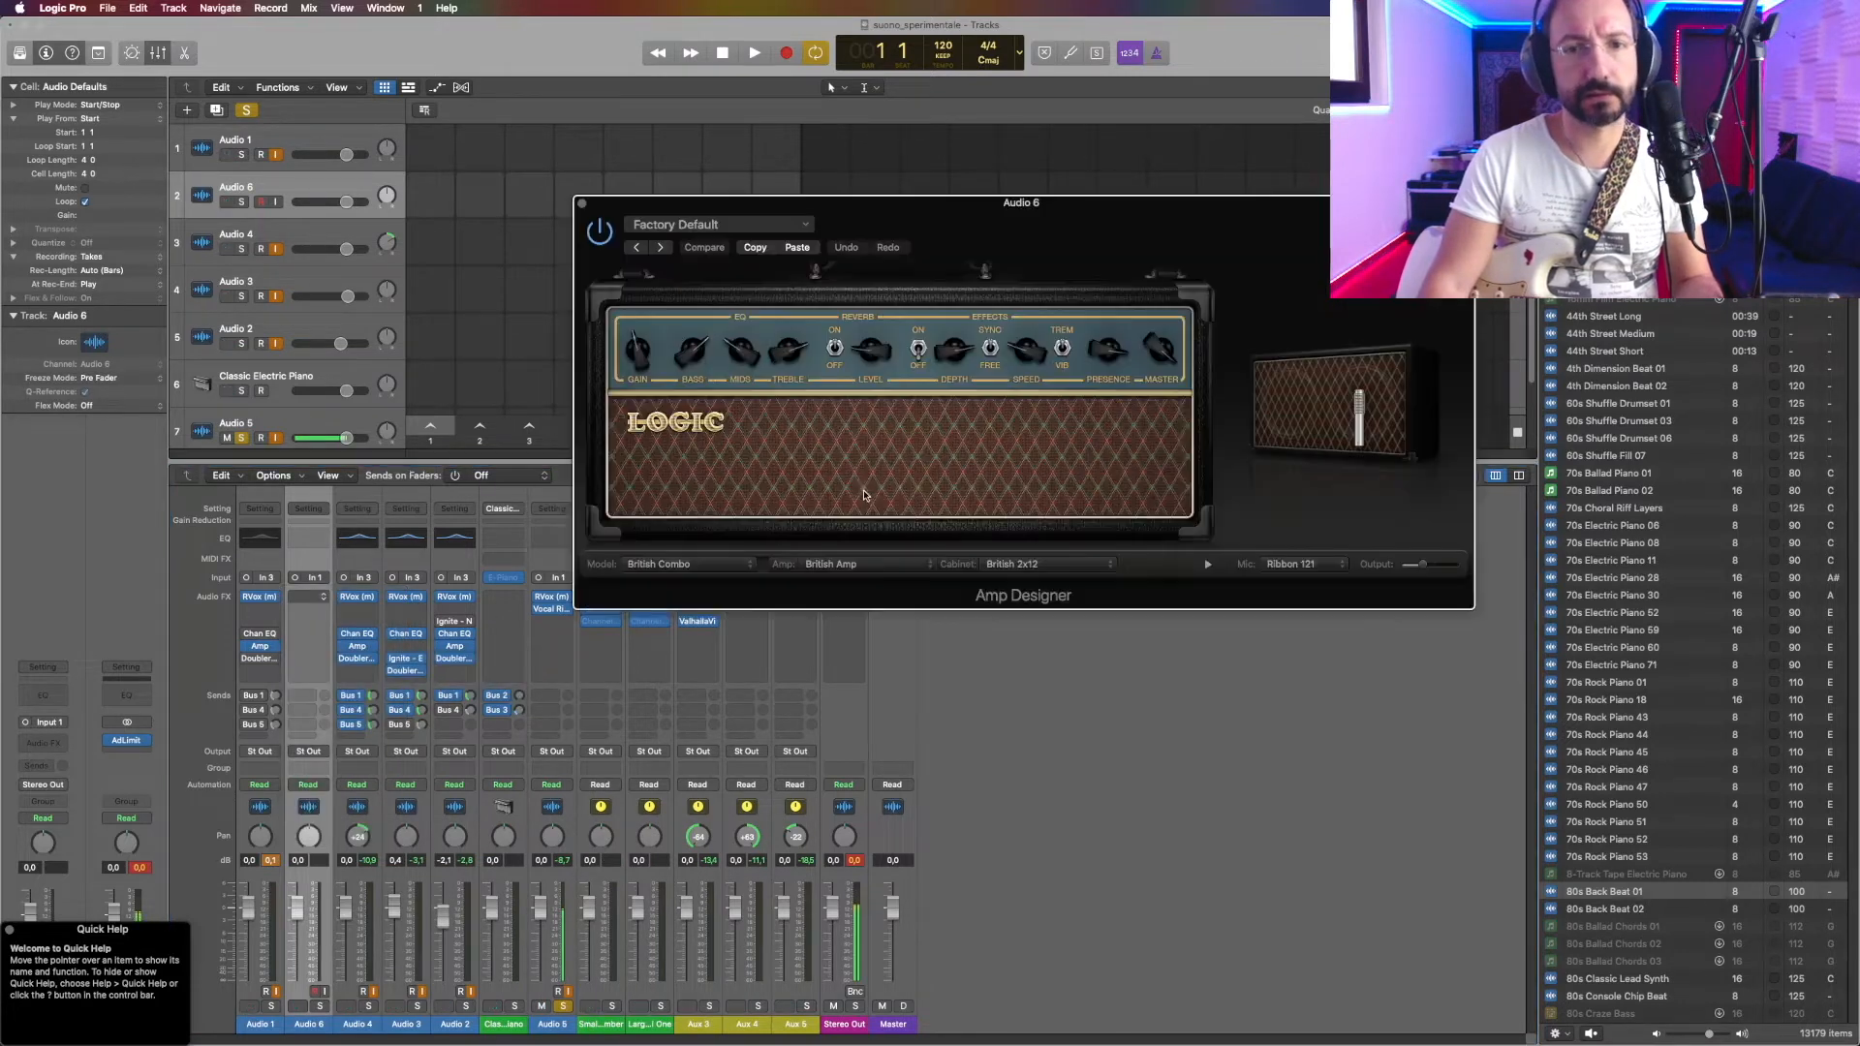
Step: Open Audio 1's amp for reference and load the matching 03 Distorted preset Modern Rock 1 into Audio 6's Amp Designer
click(756, 225)
mouse_move(787, 517)
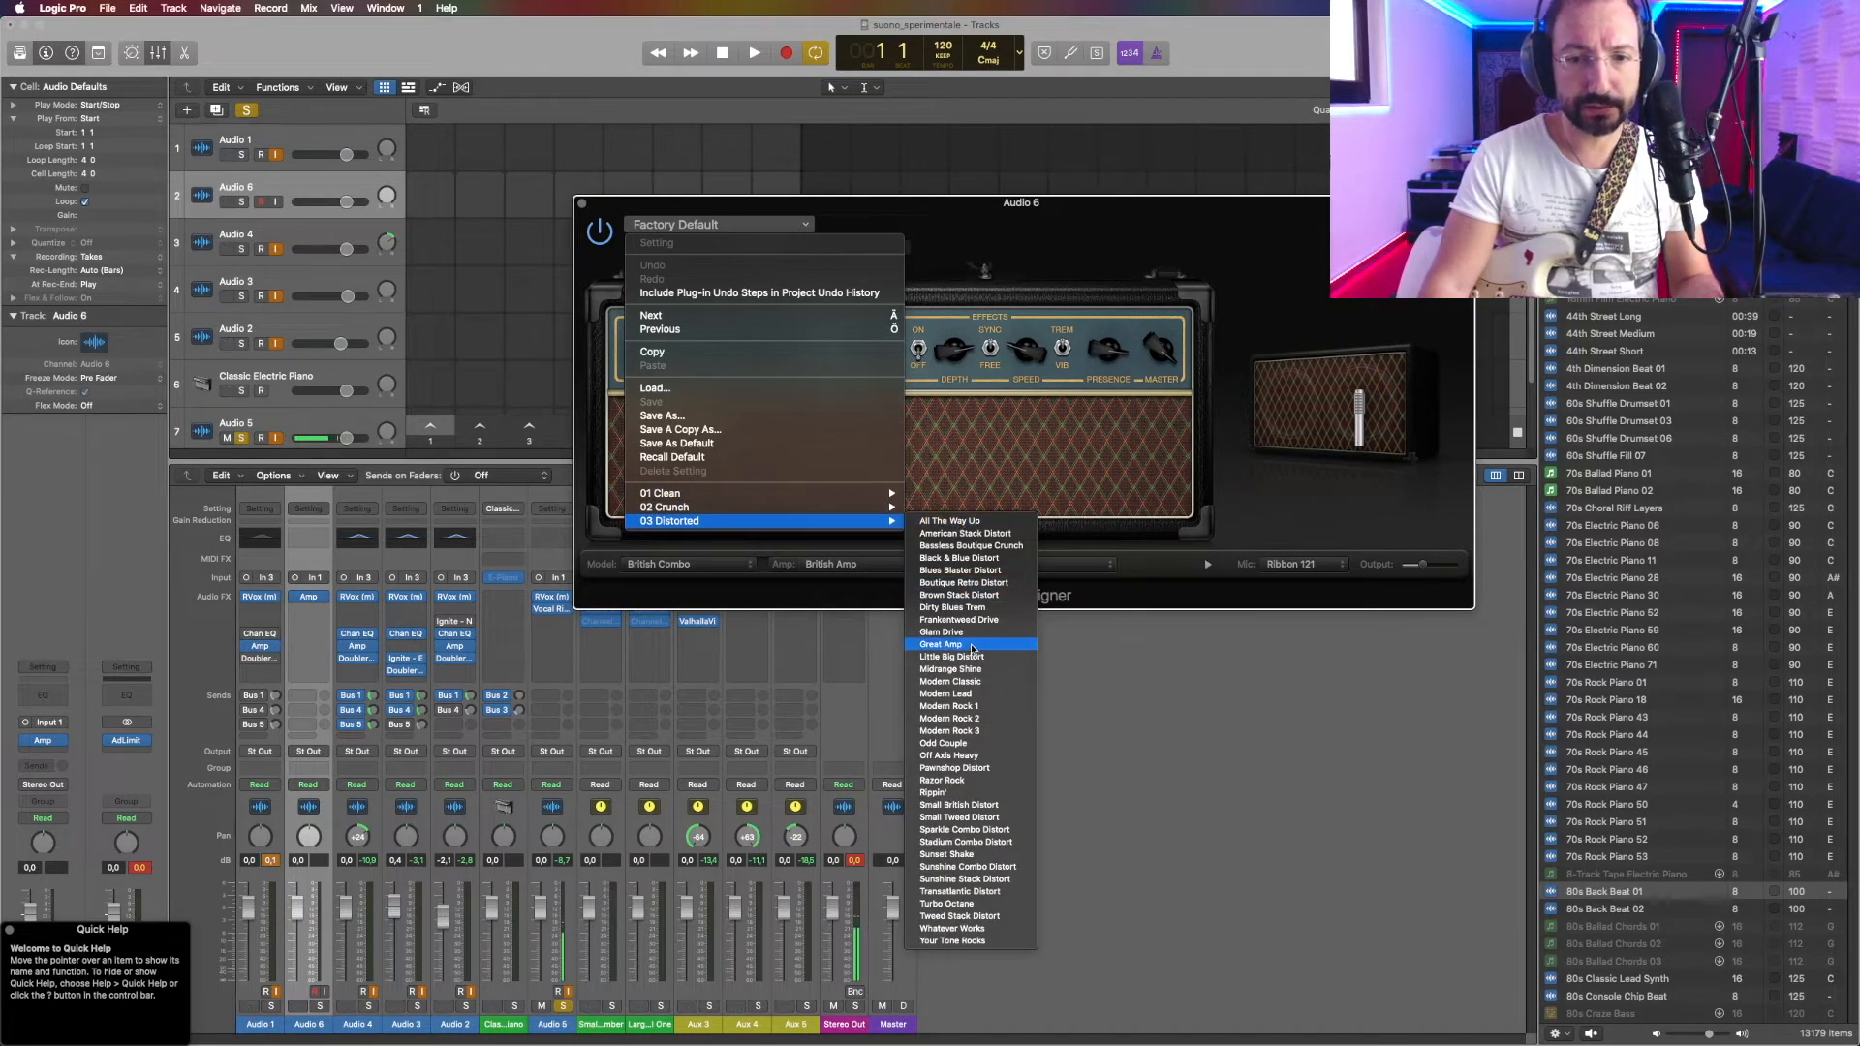
click(266, 646)
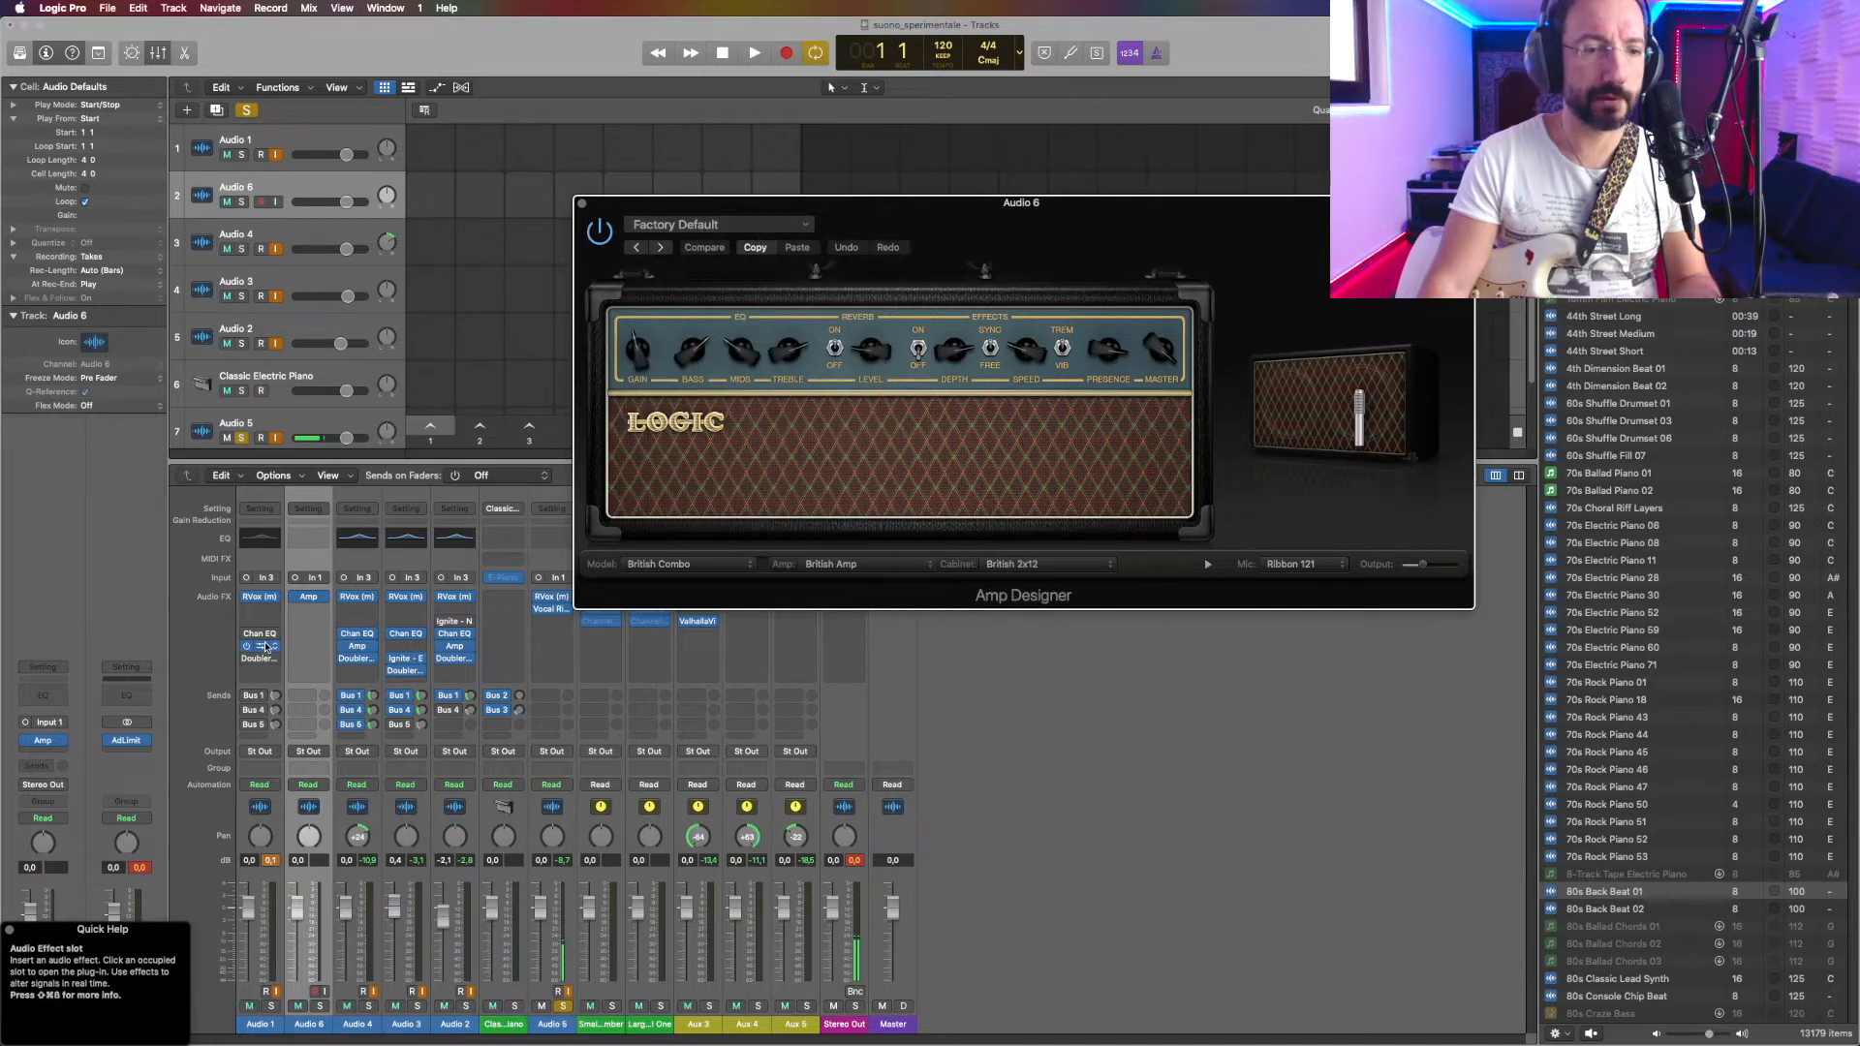
click(266, 646)
click(266, 647)
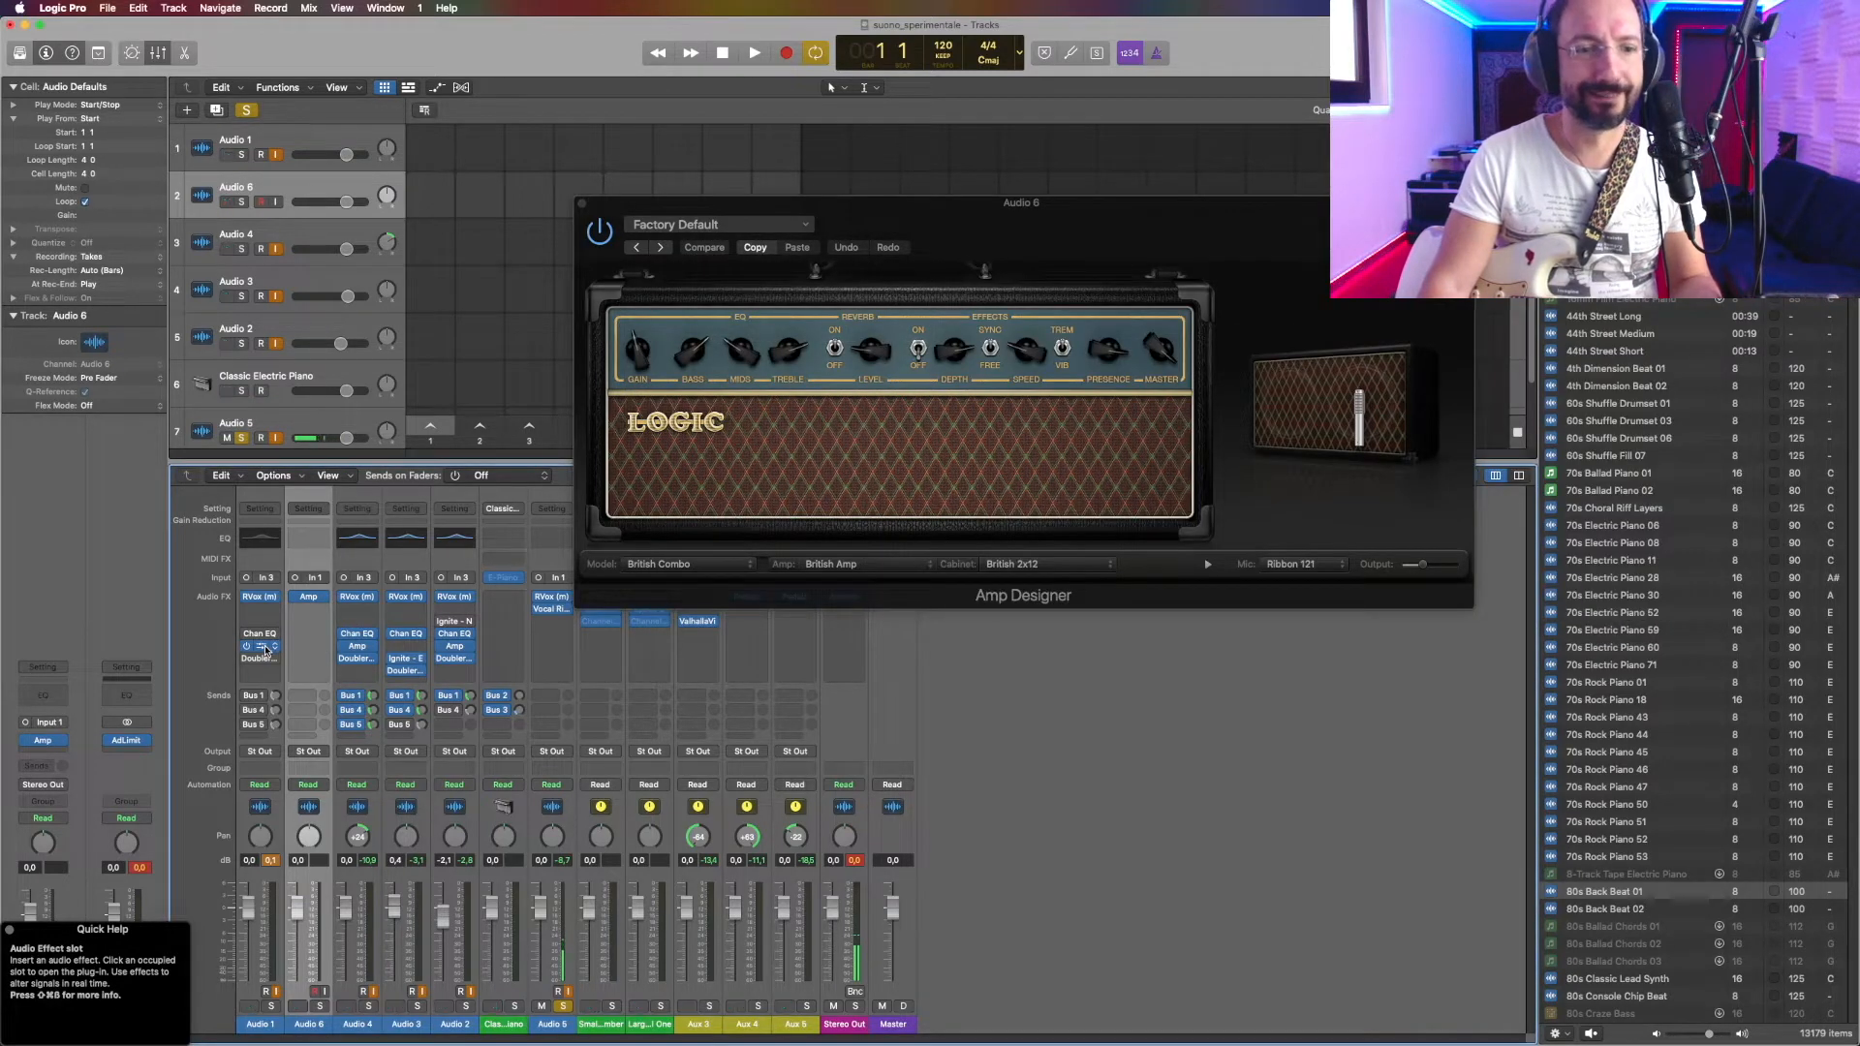
click(267, 649)
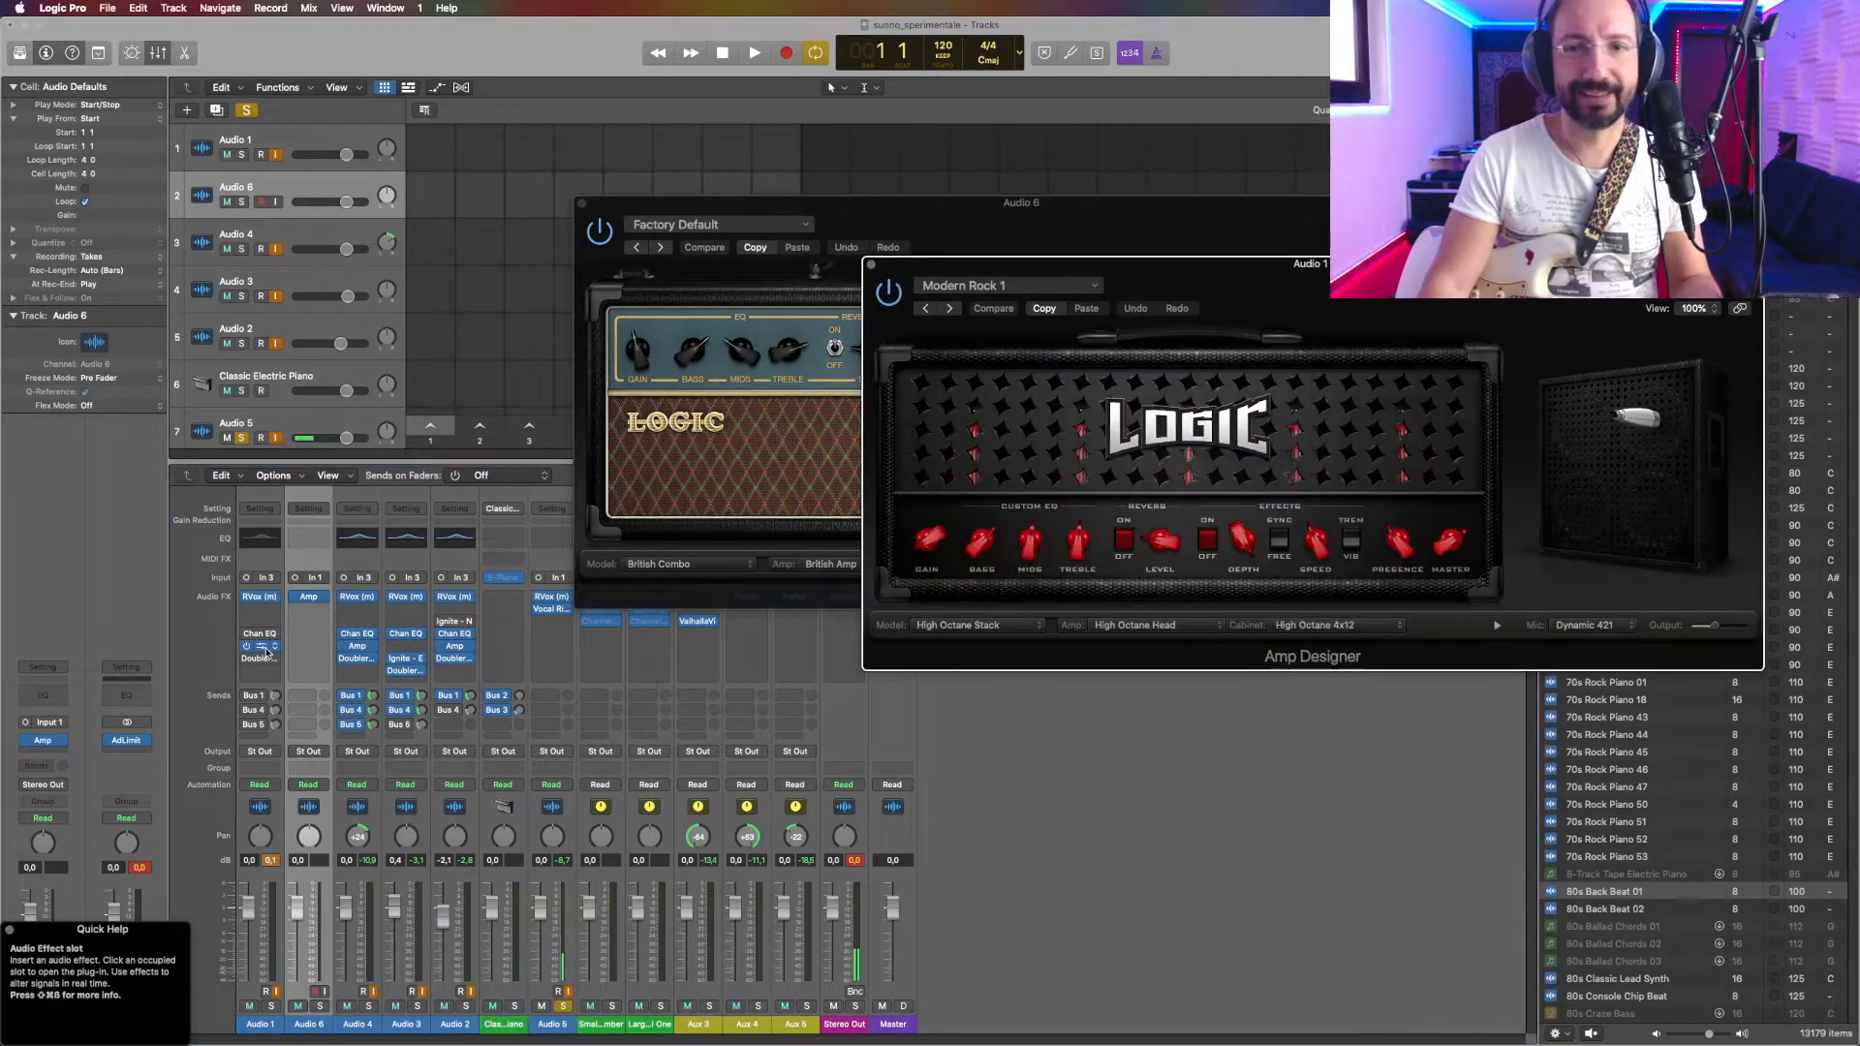
click(722, 223)
mouse_move(763, 526)
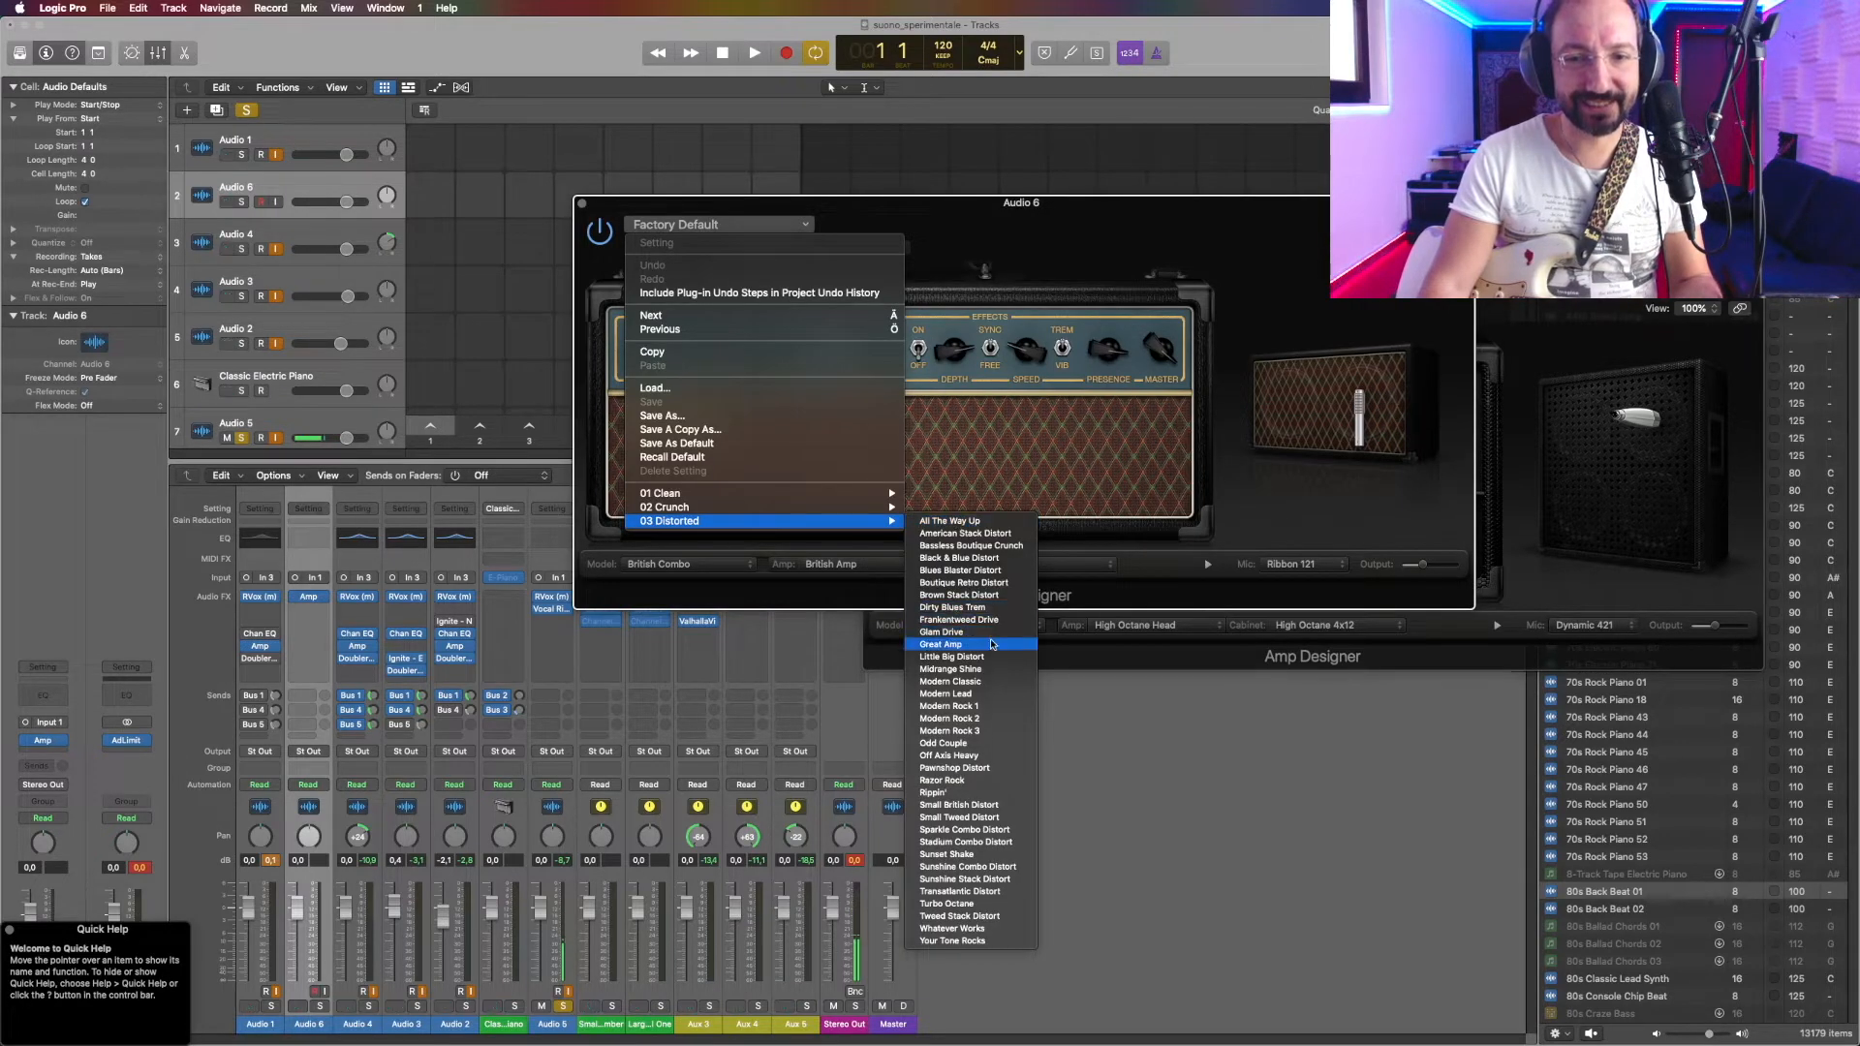
click(986, 707)
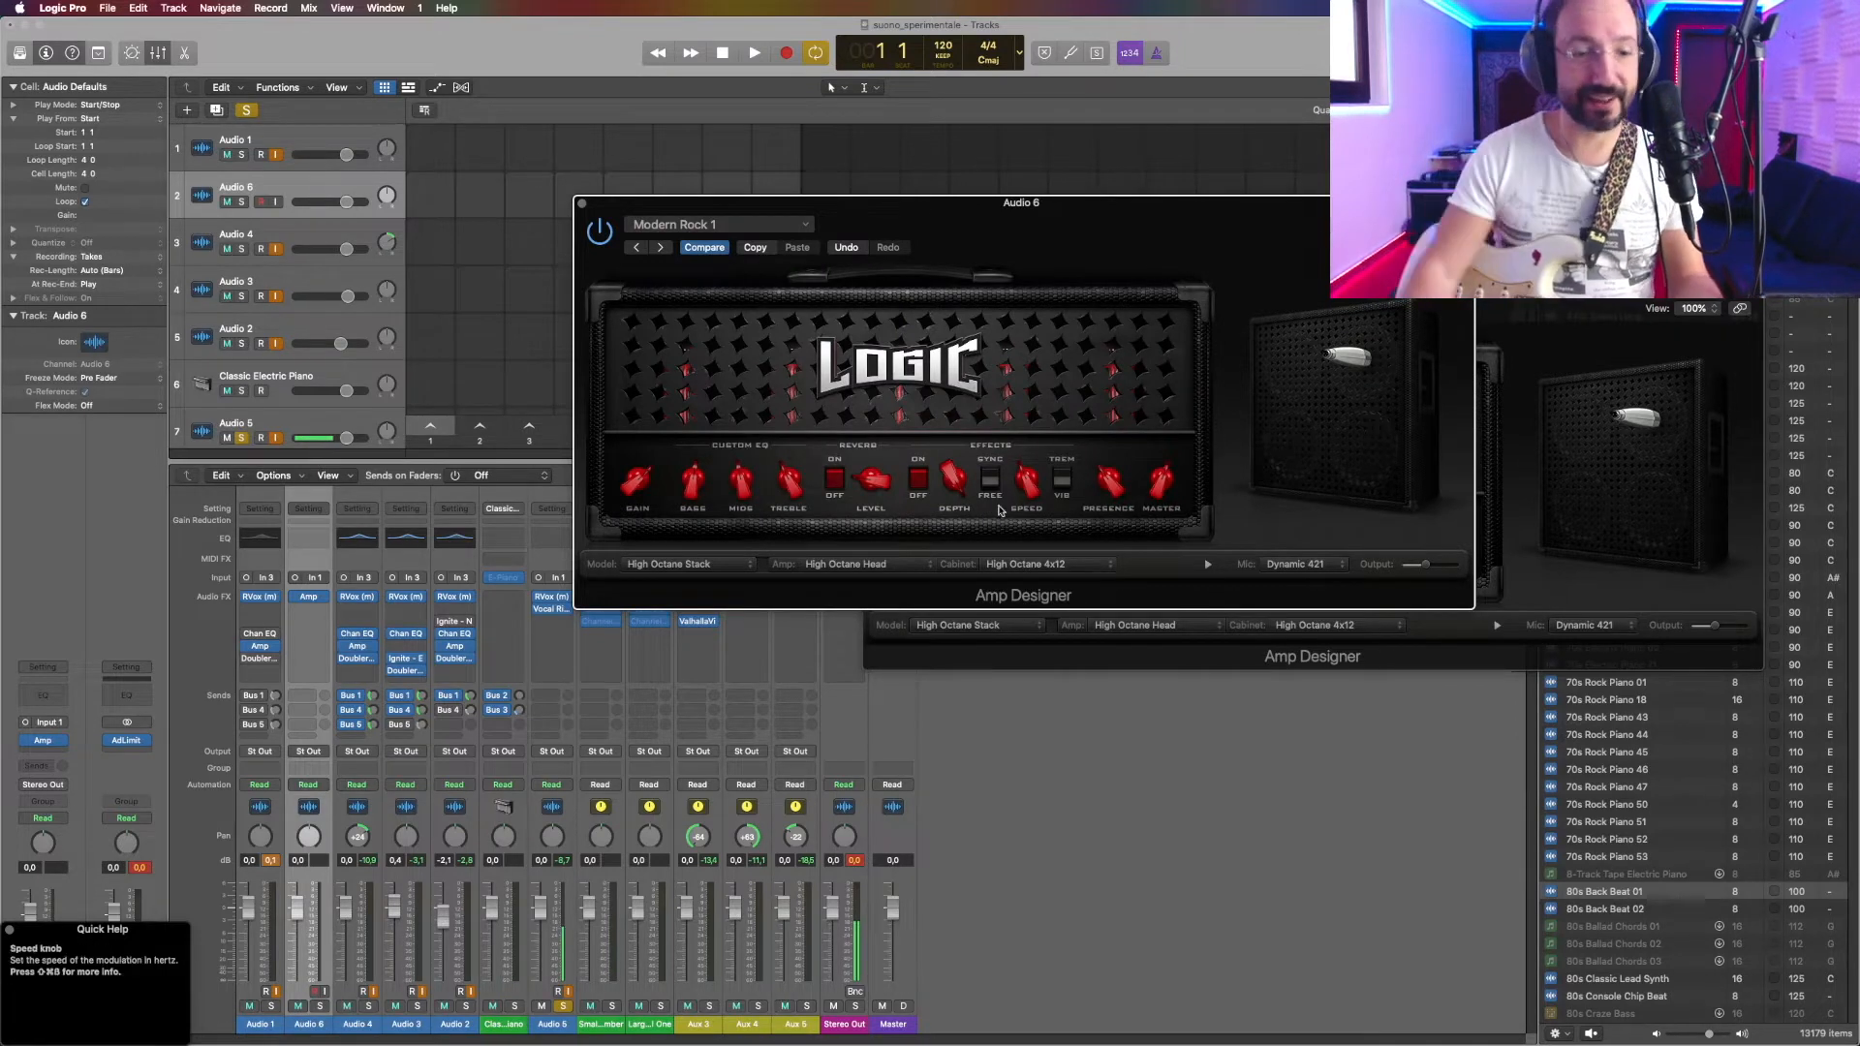
Step: Enable input monitoring on Audio 6 with Input 3 as its source, and solo the track
click(321, 993)
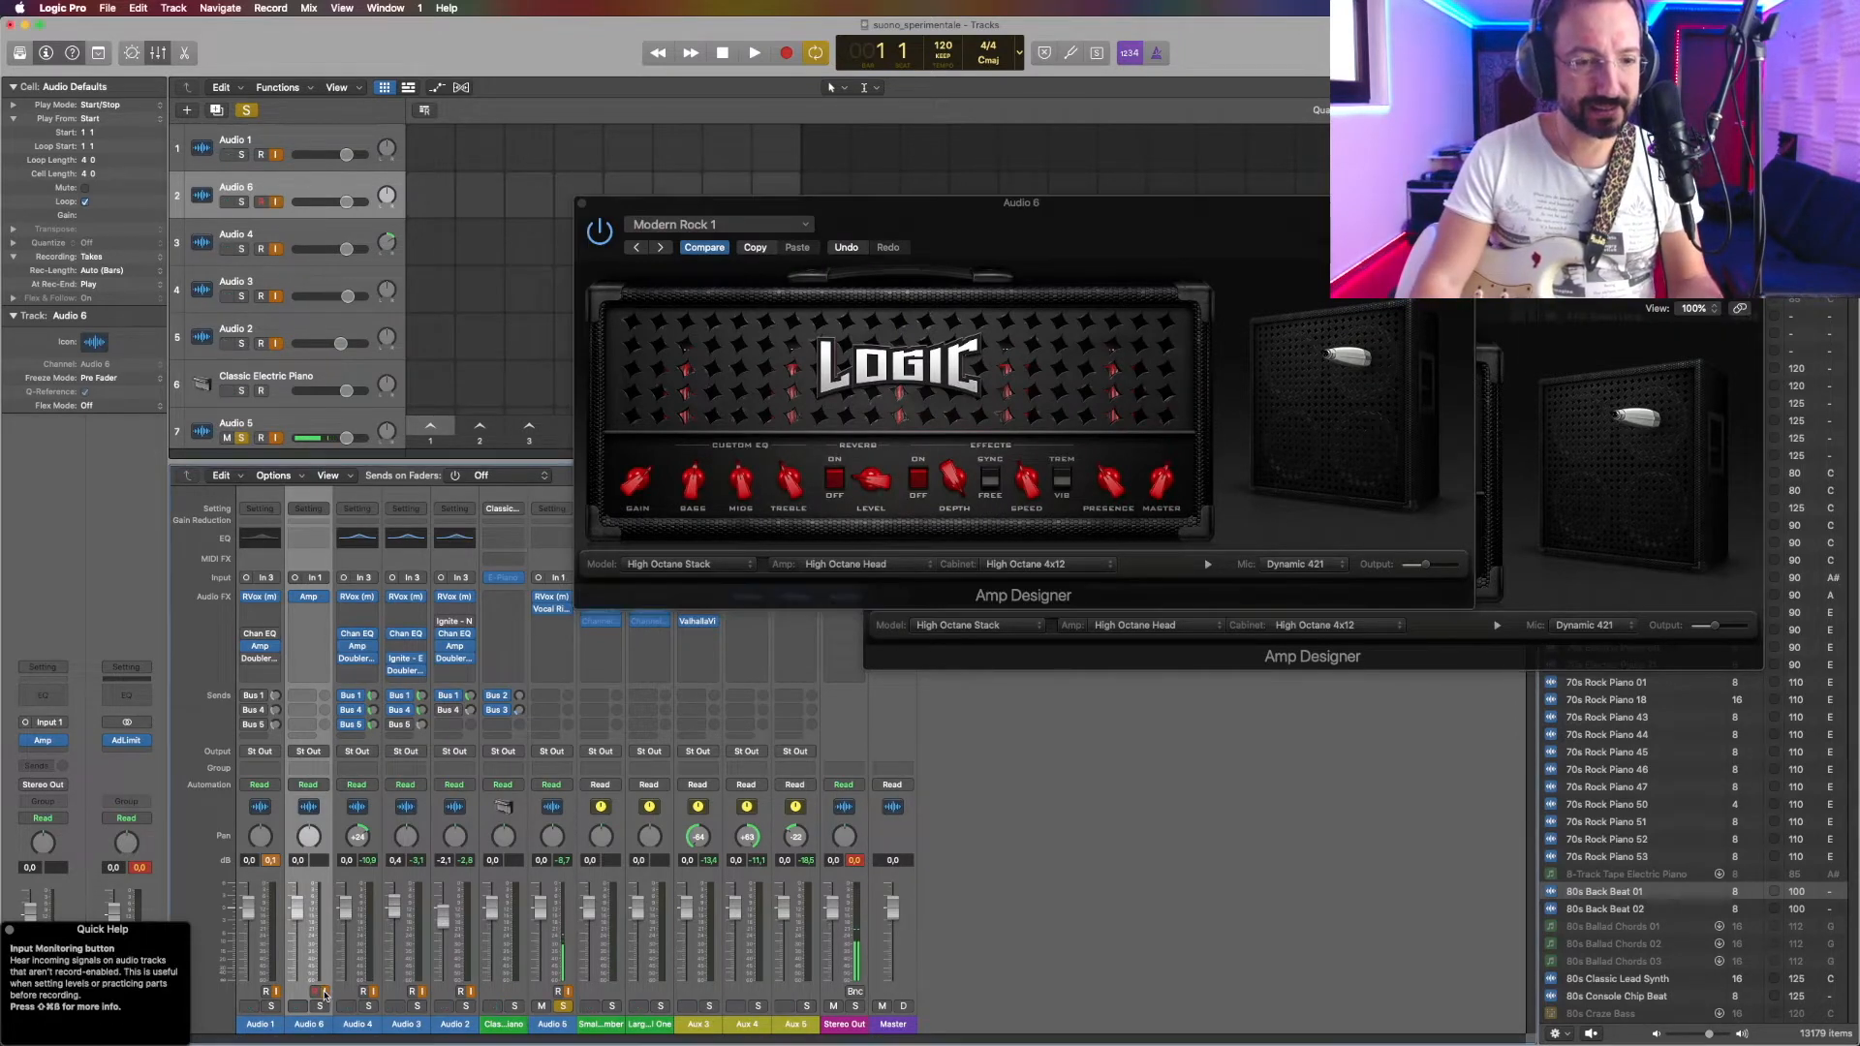
click(312, 577)
mouse_move(333, 621)
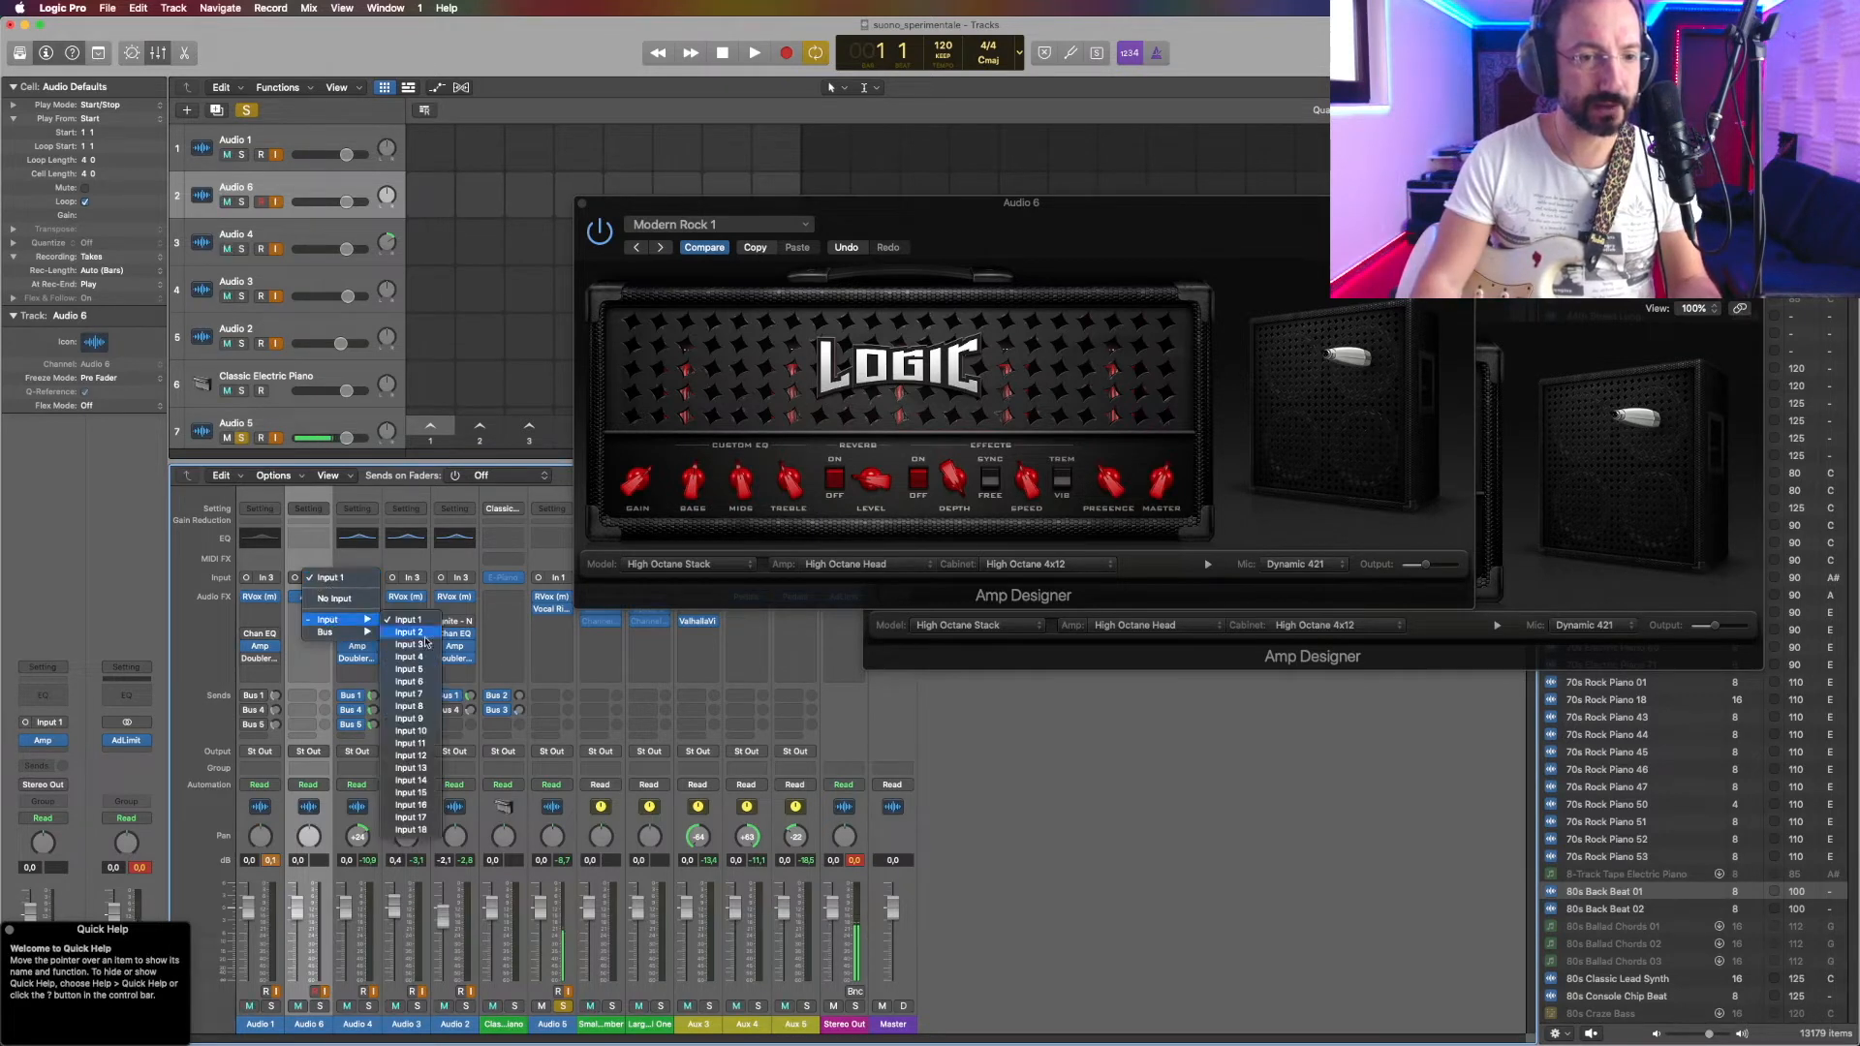
click(393, 648)
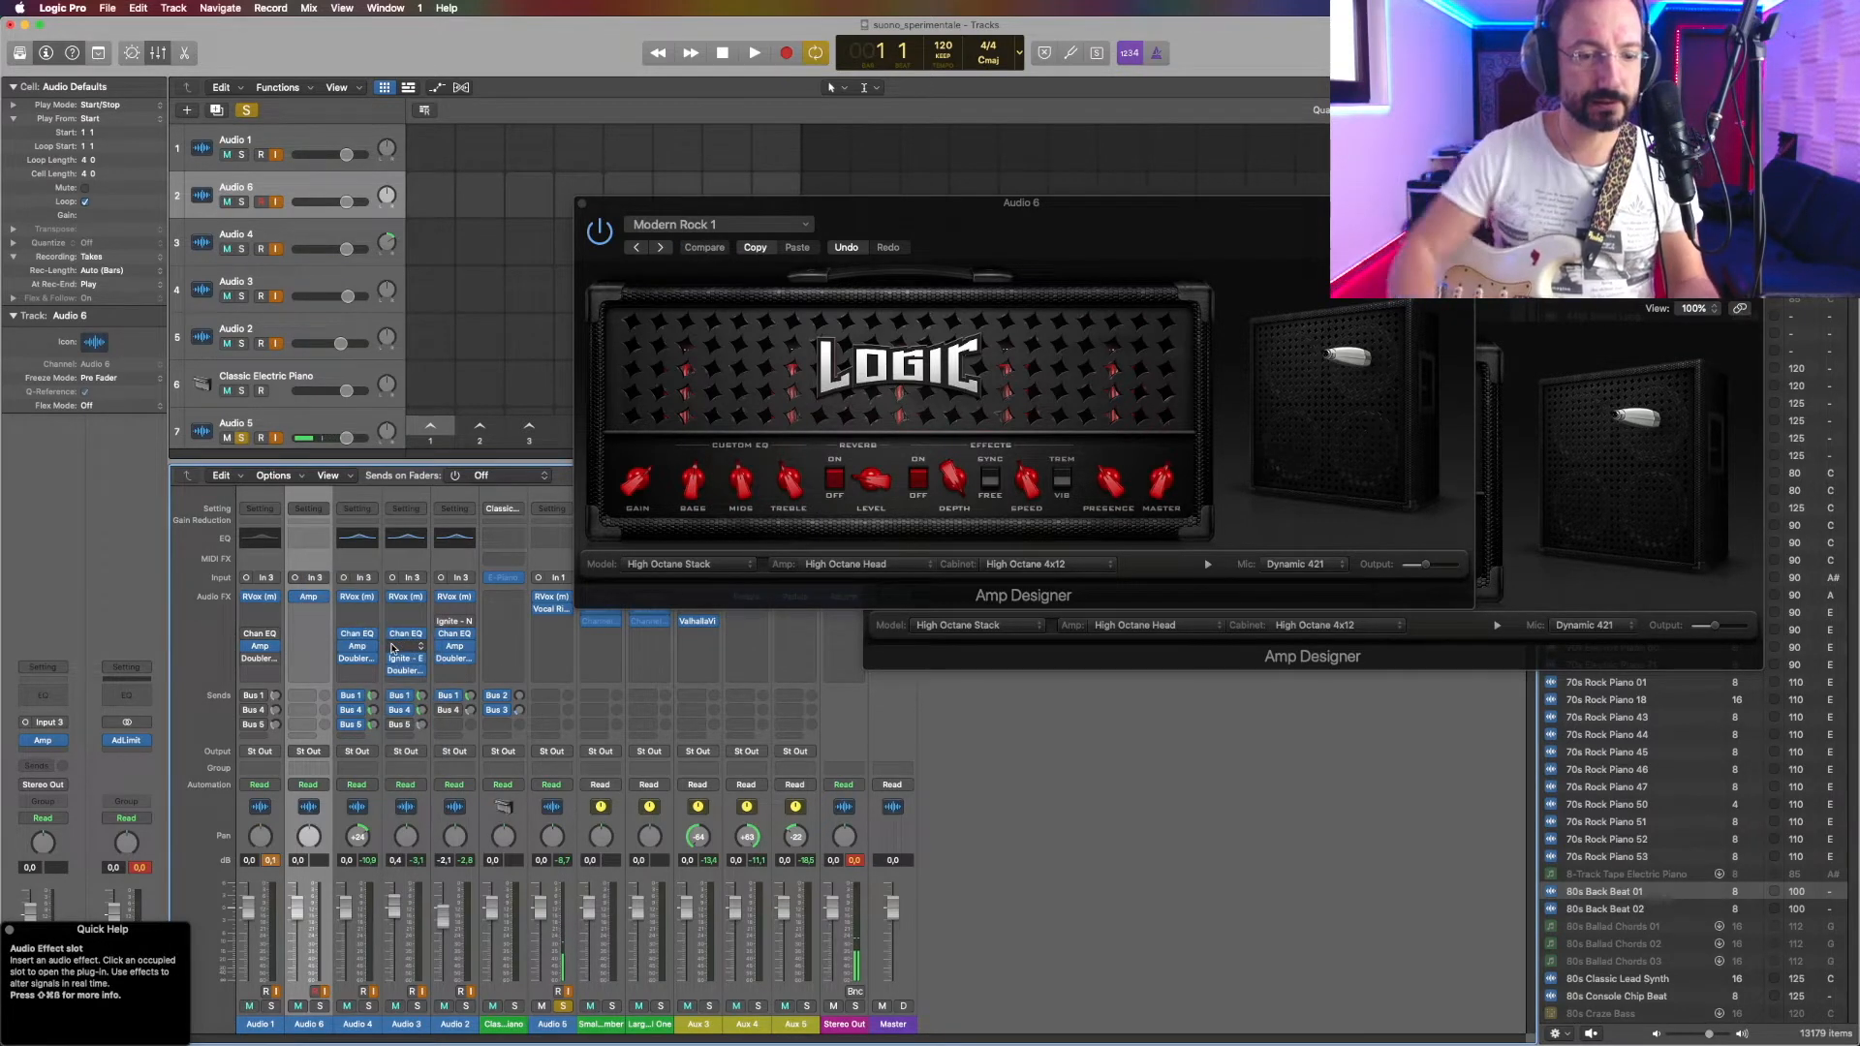
click(321, 1007)
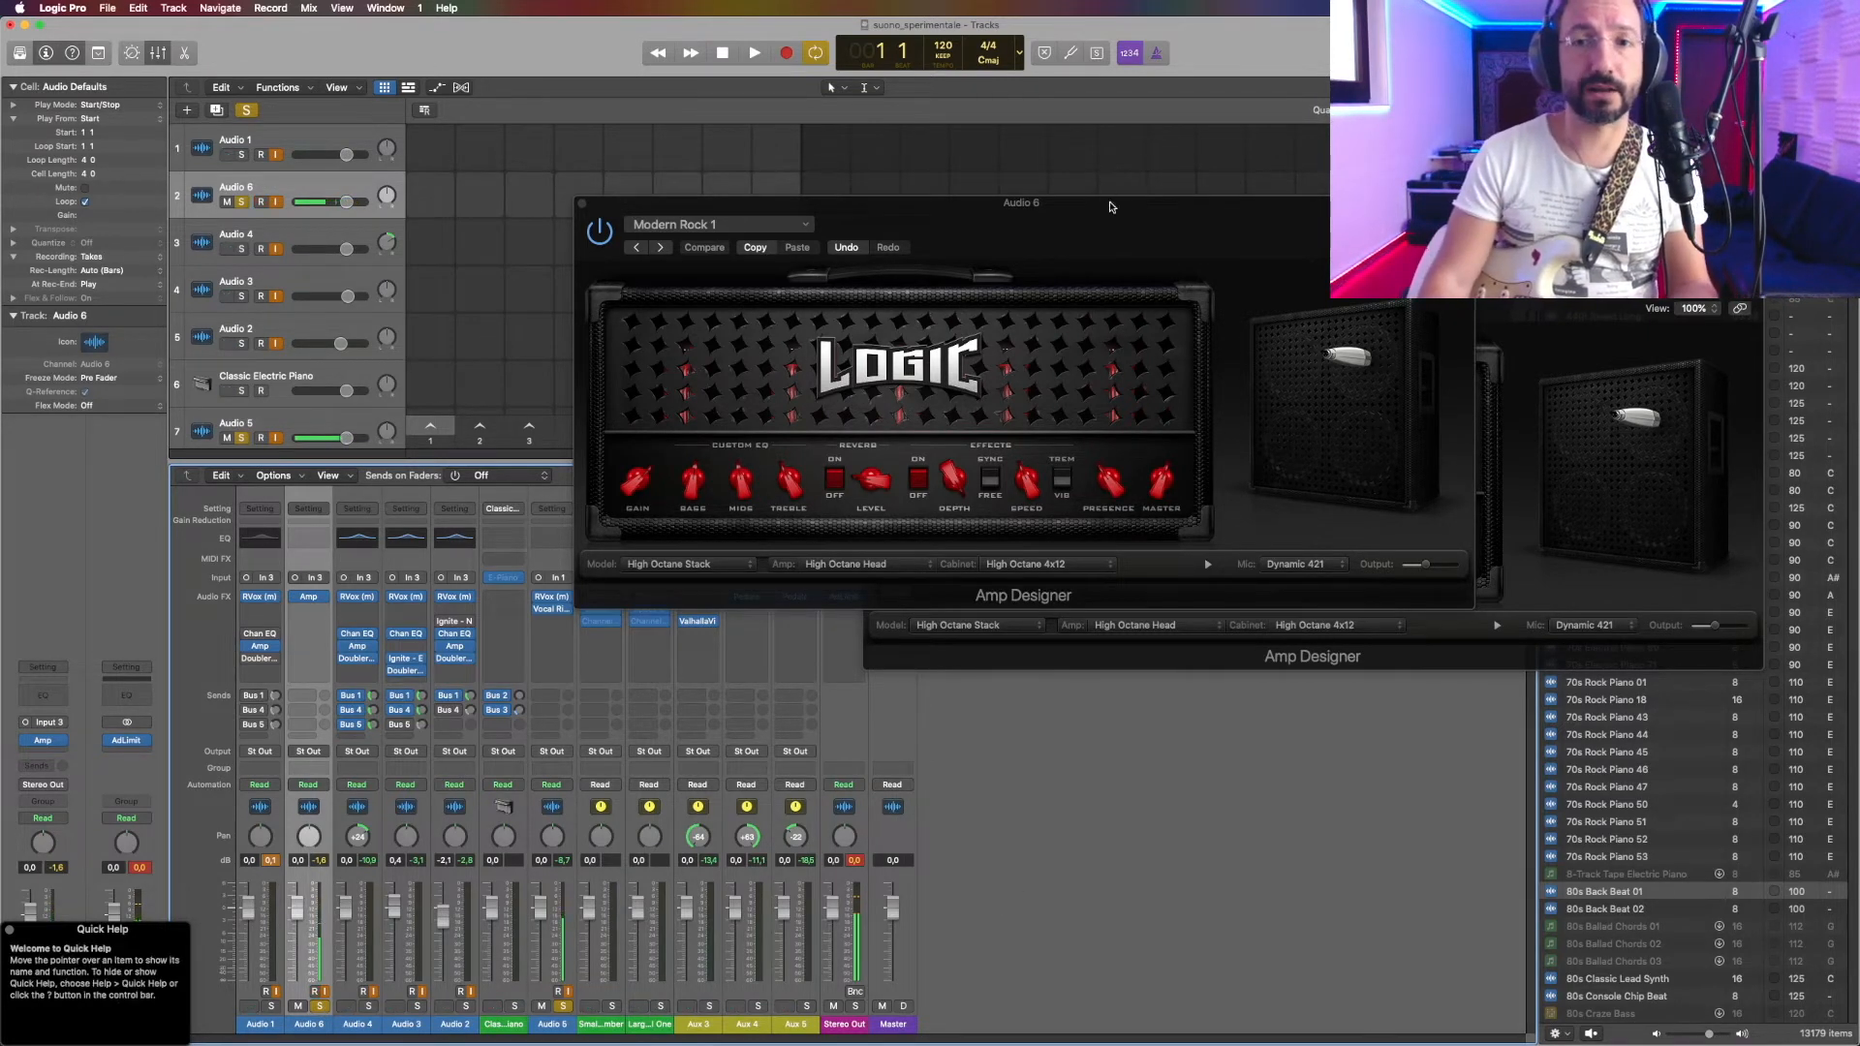
Step: Arrange the Audio 6 and Audio 1 amp windows side by side to compare their settings, and close Audio 6's window
drag(1111, 206, 541, 282)
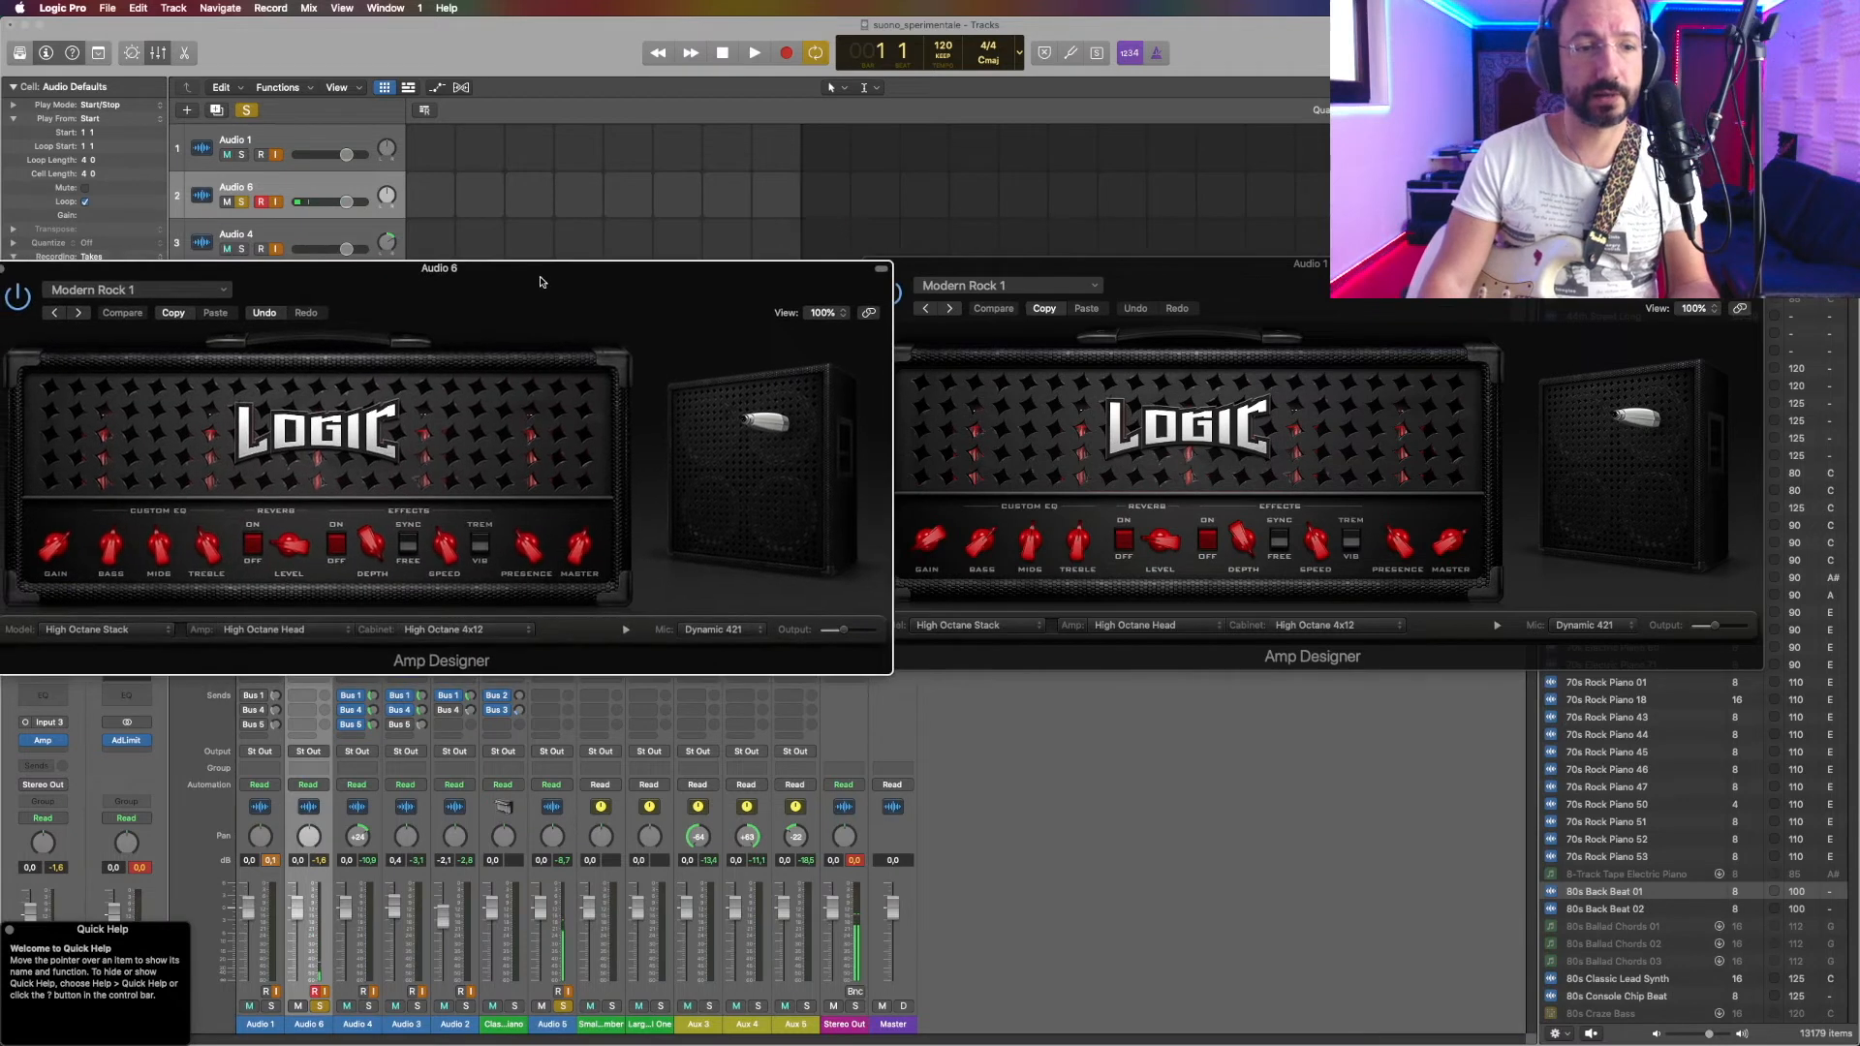
drag(1116, 272, 1205, 261)
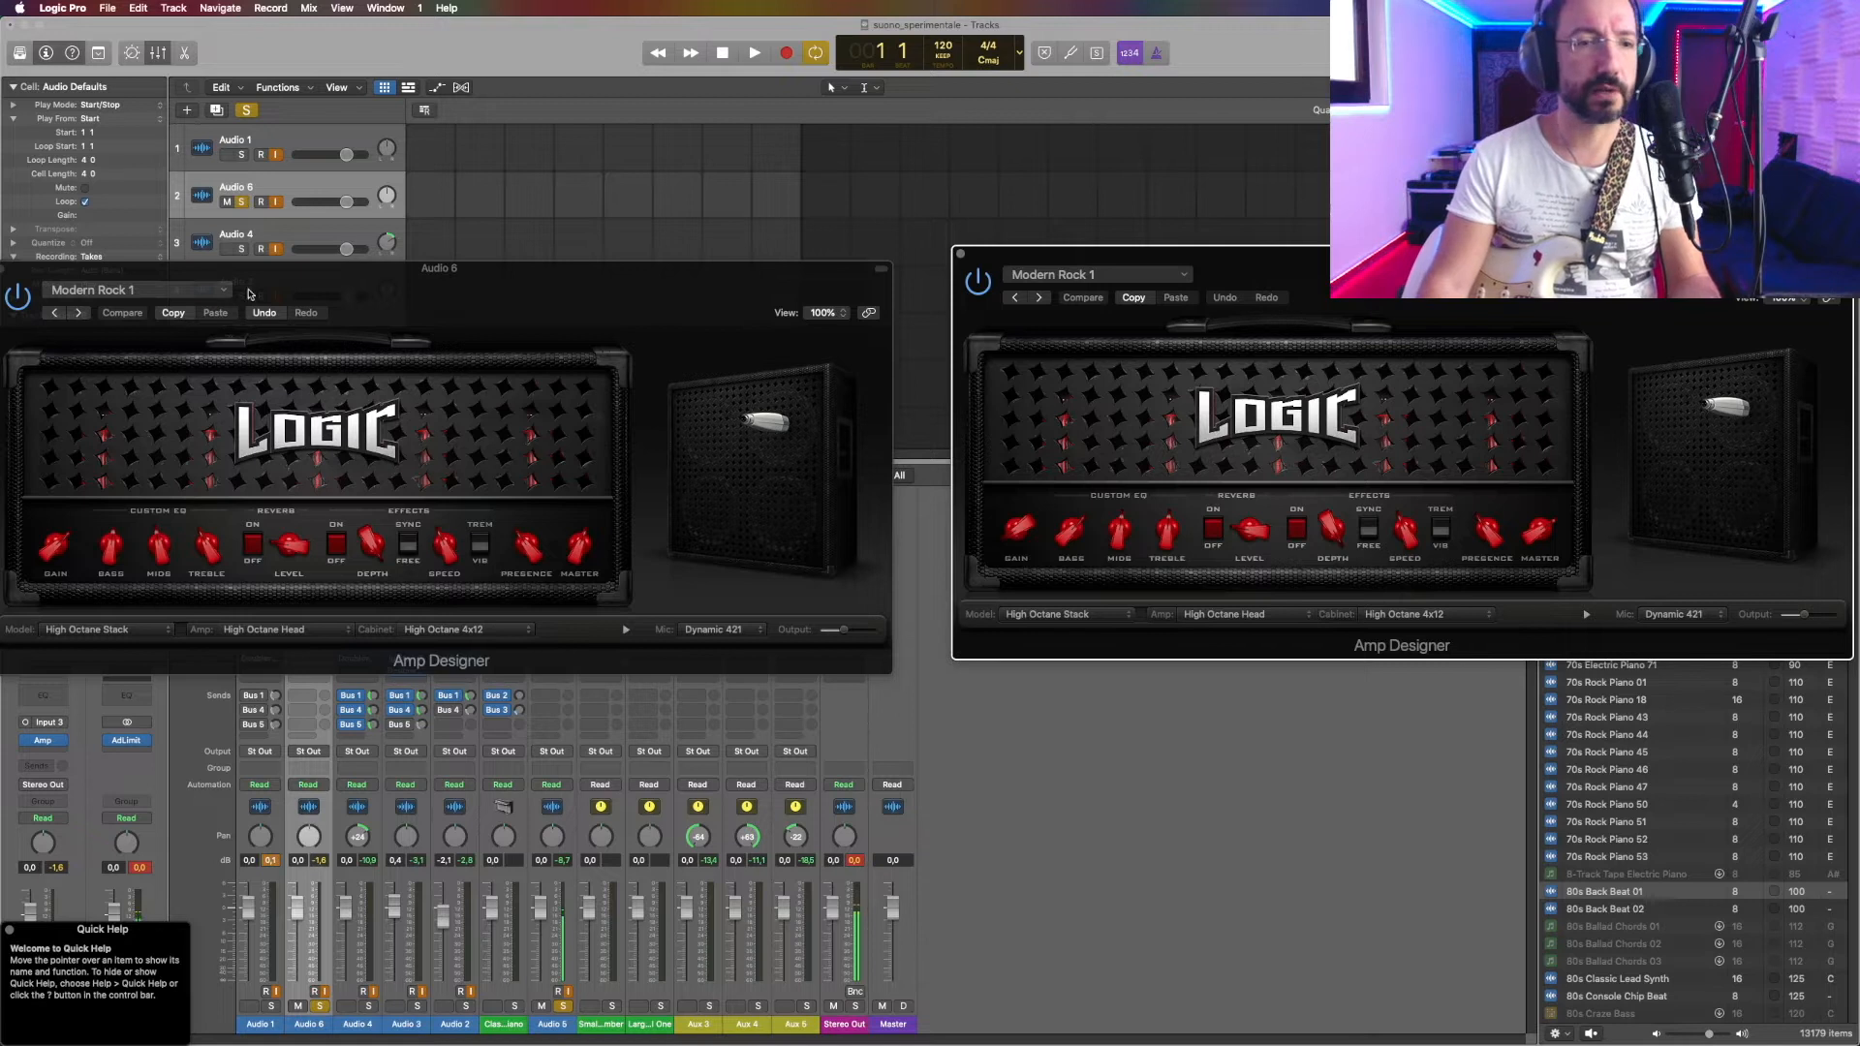
drag(310, 286, 347, 275)
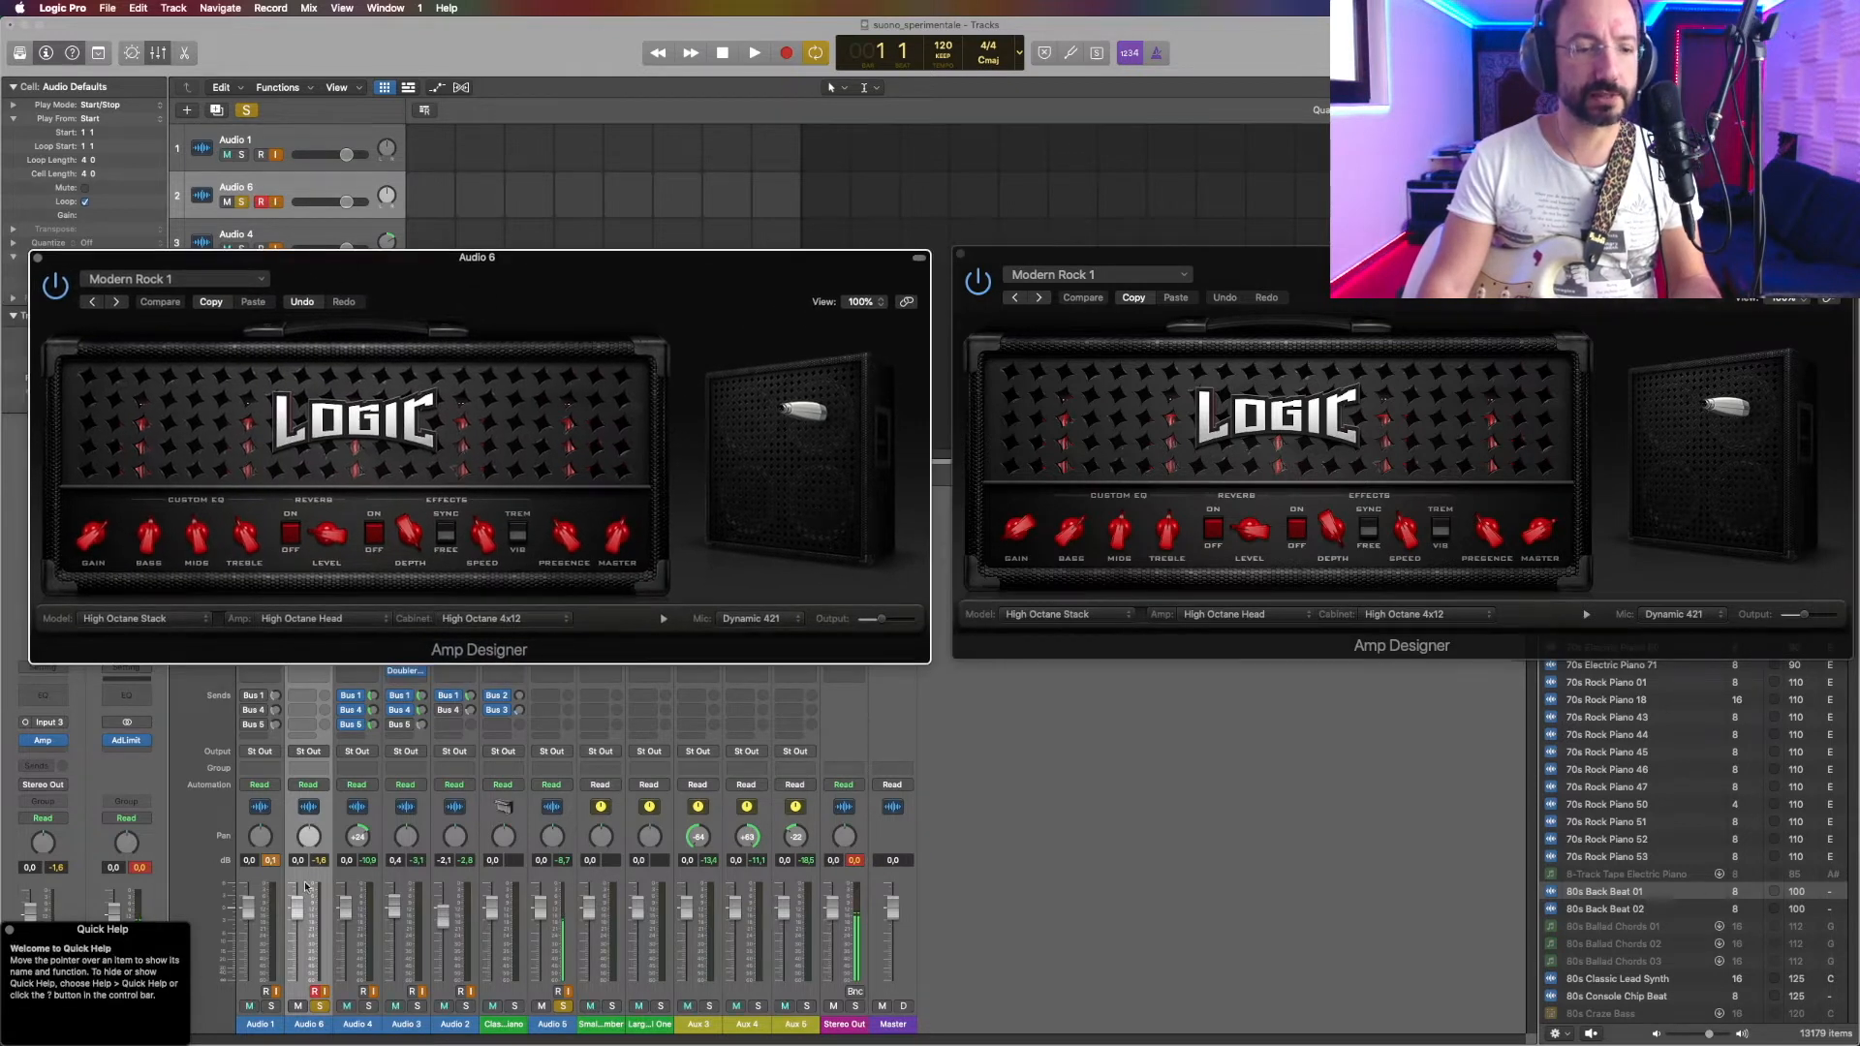
click(37, 258)
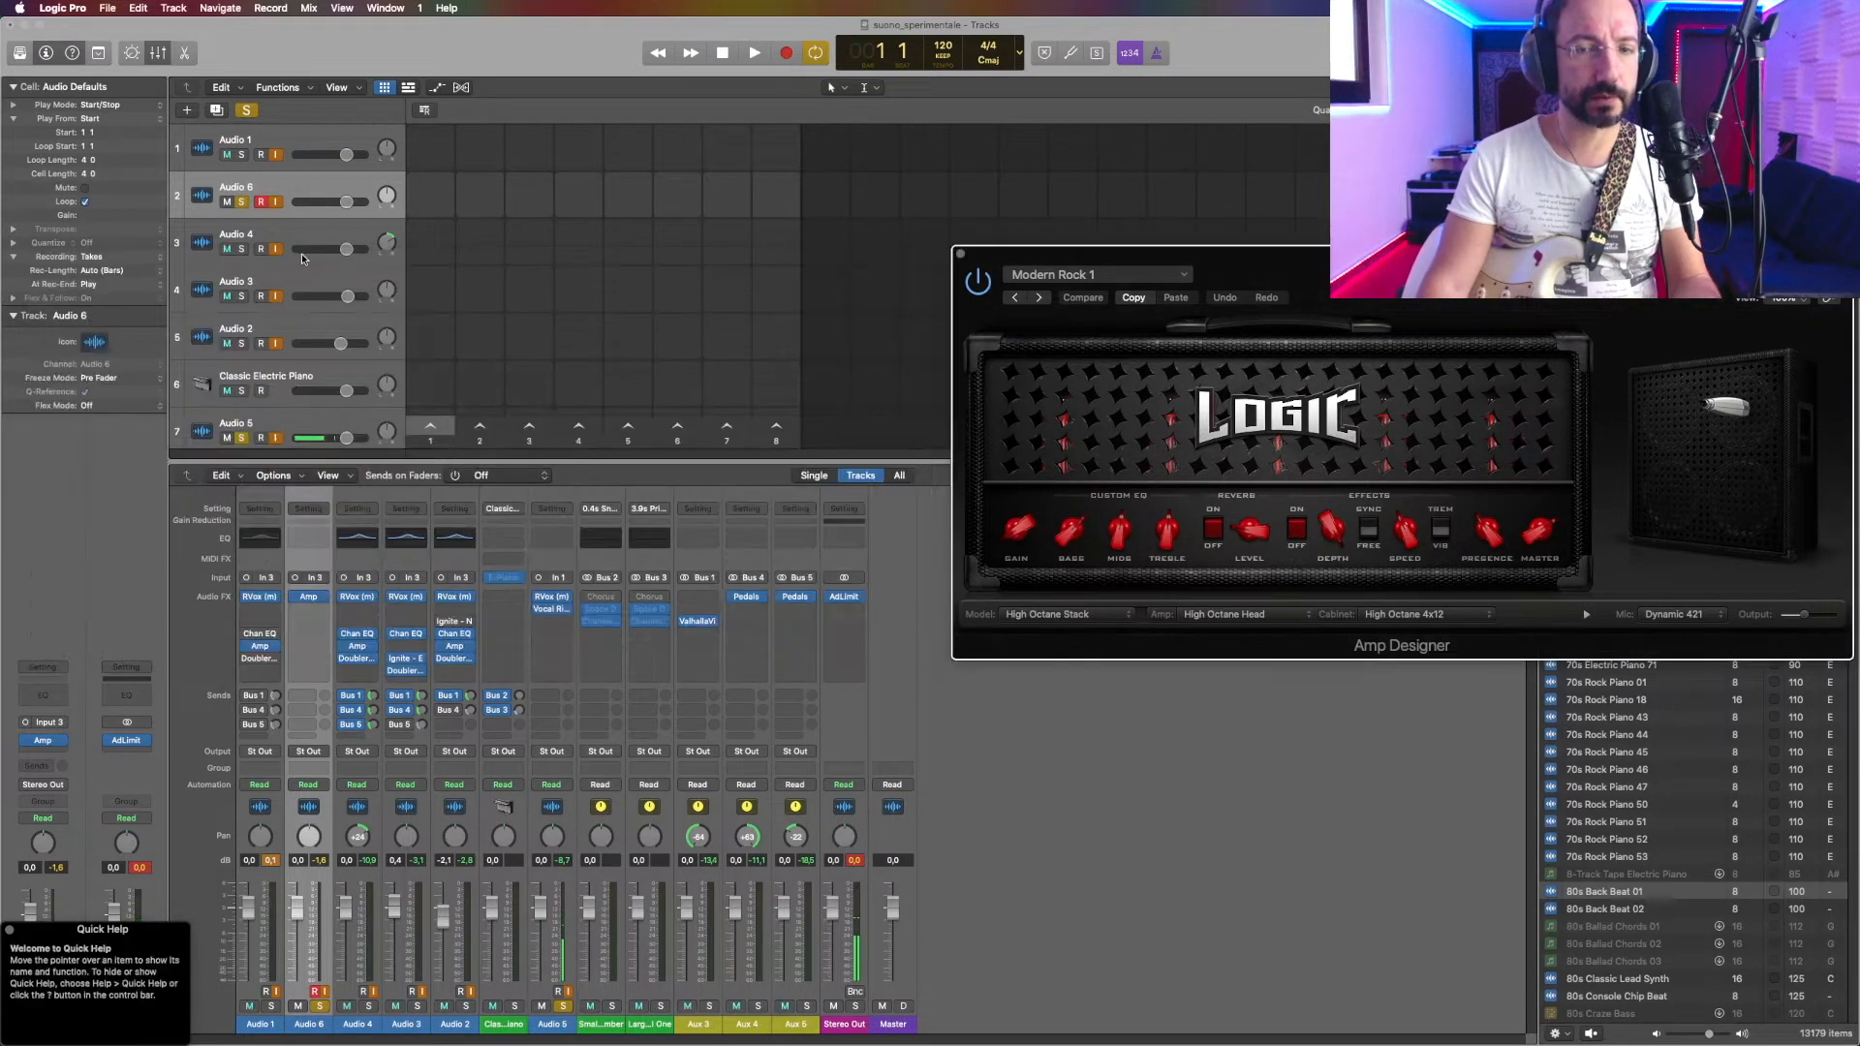
Step: Close Audio 1's Amp Designer window and move the solo from Audio 6 to Audio 1 for comparison
click(962, 254)
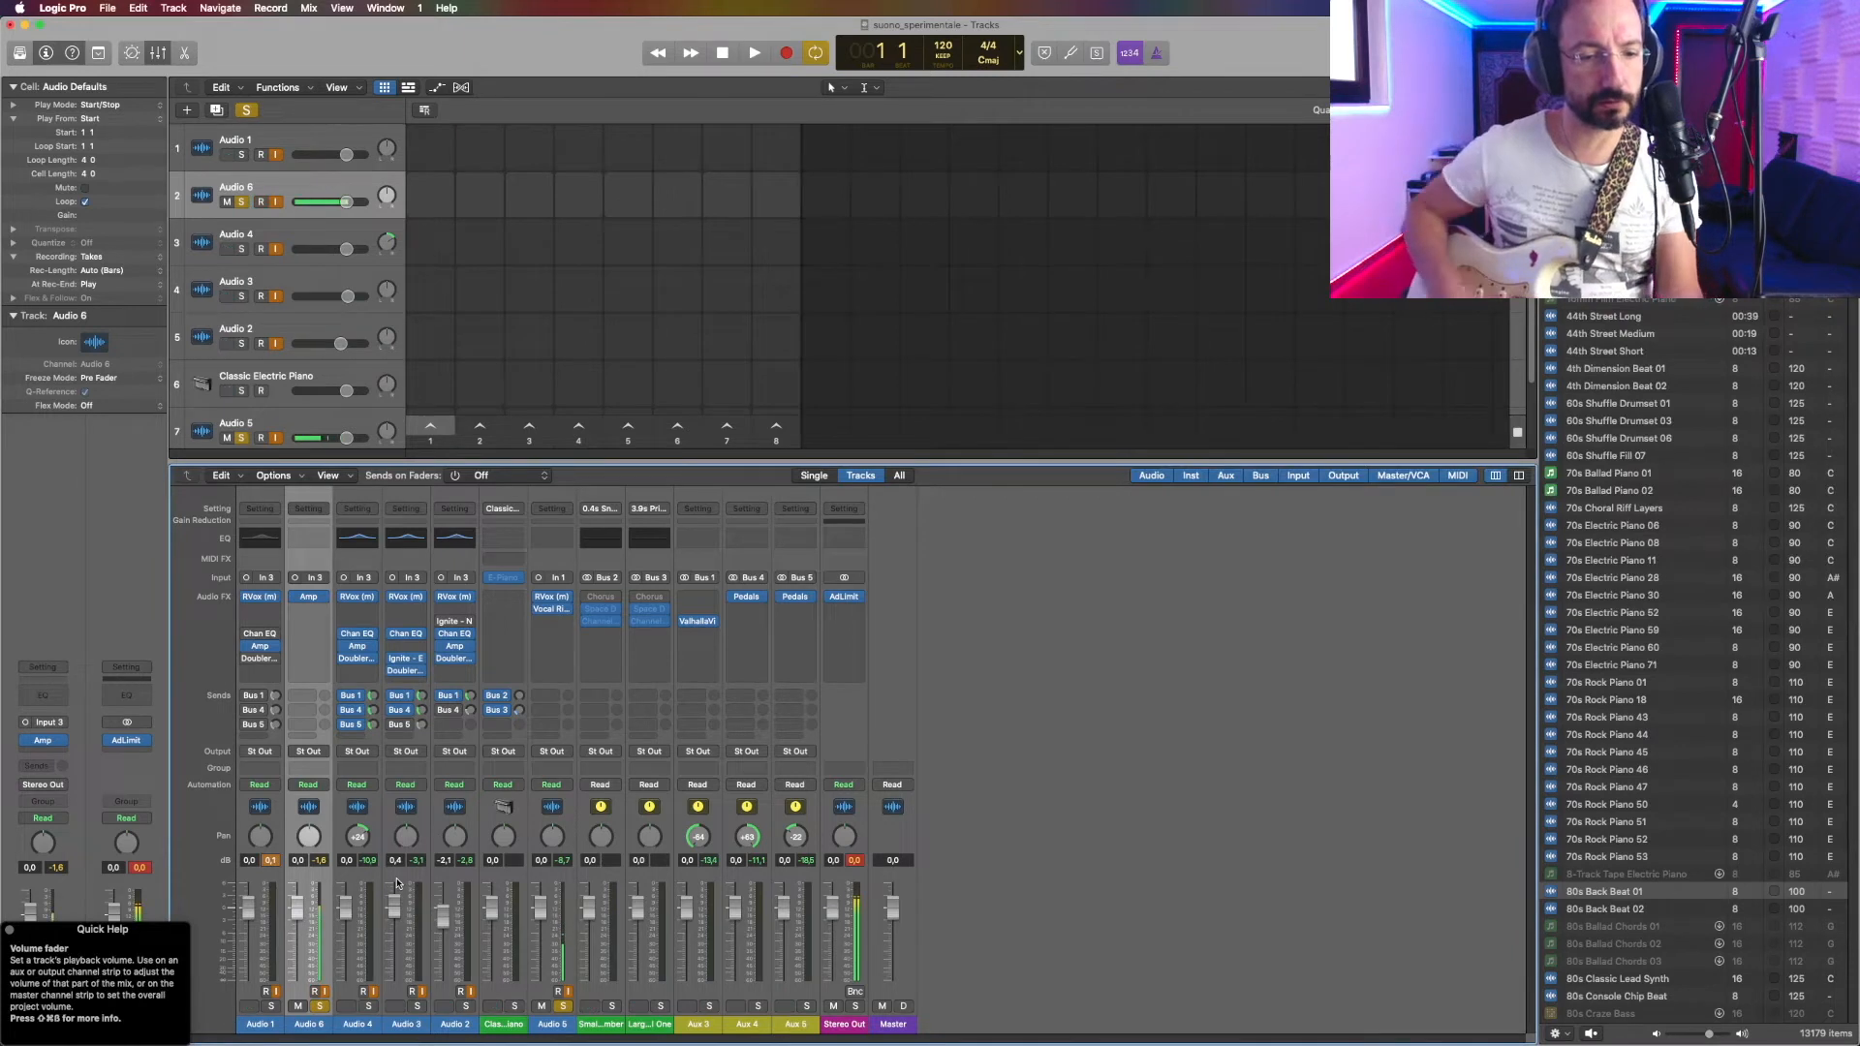
click(275, 1008)
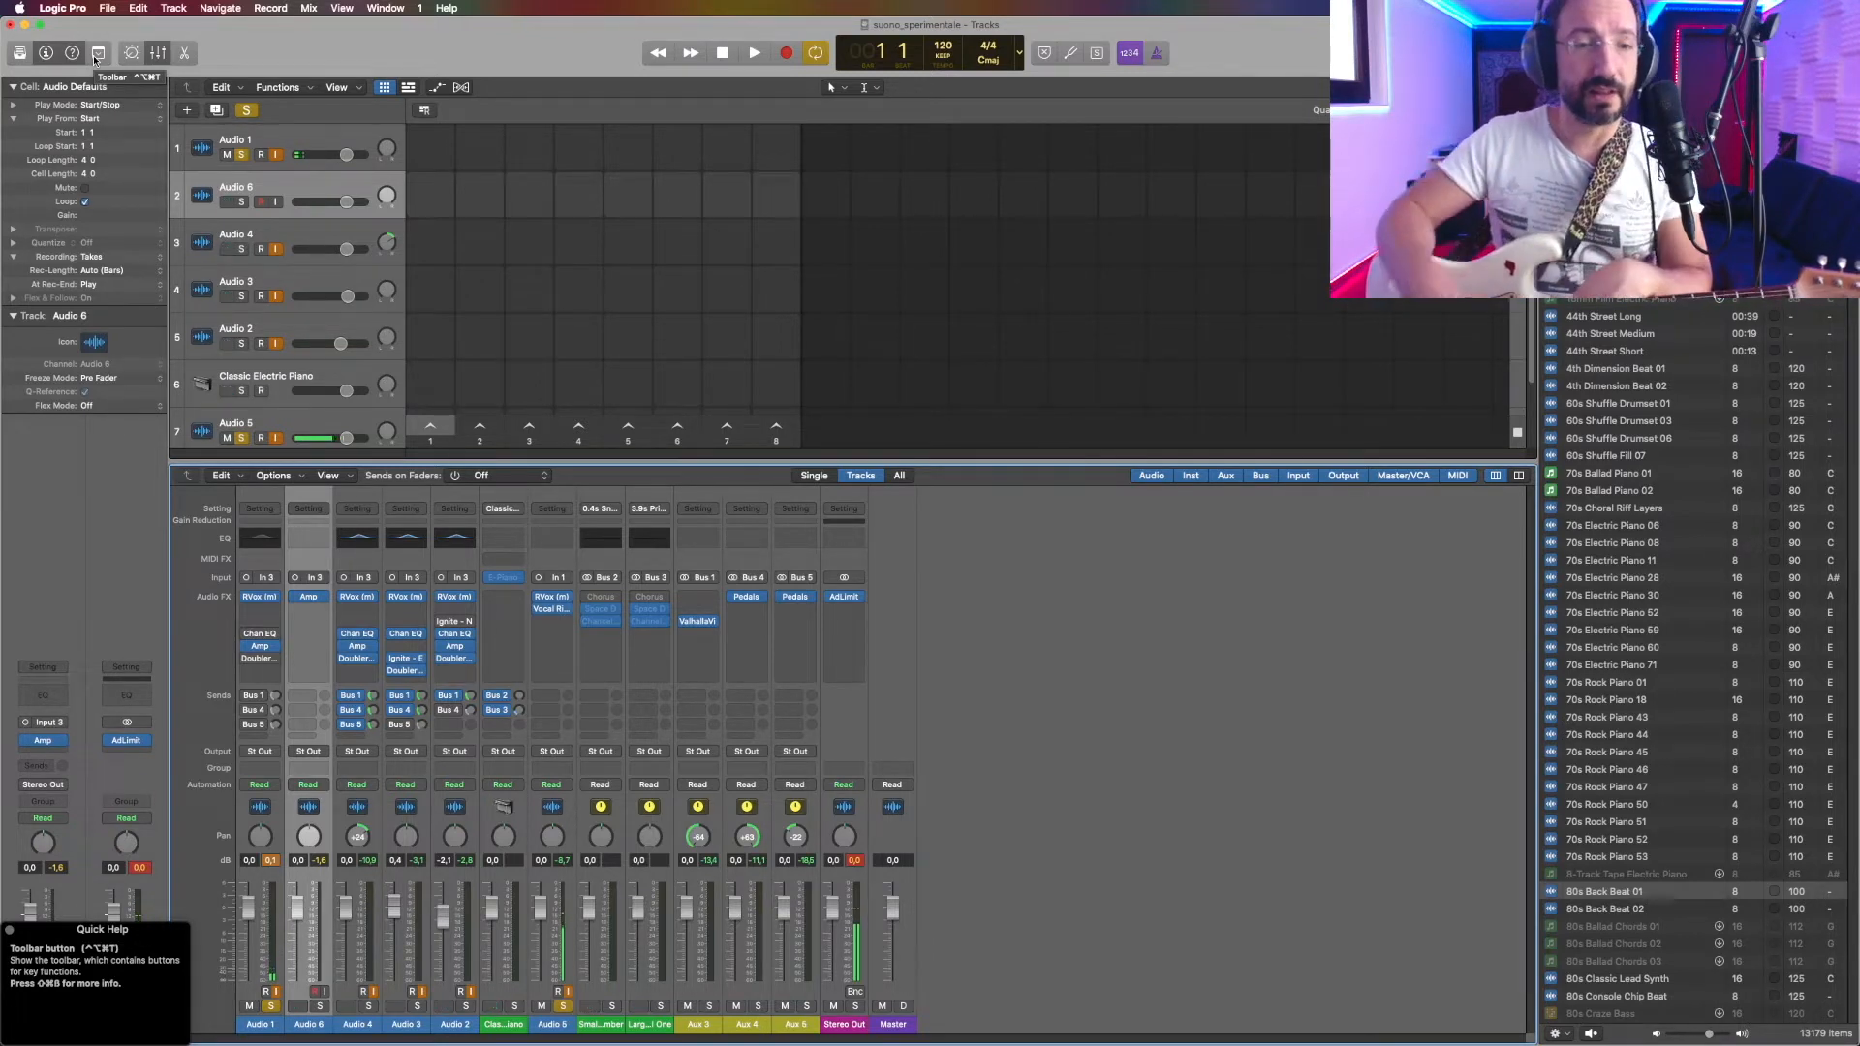
Step: Compare Audio 1 with and without its Channel EQ by toggling the bypass, leave the EQ active, and close its window
click(261, 636)
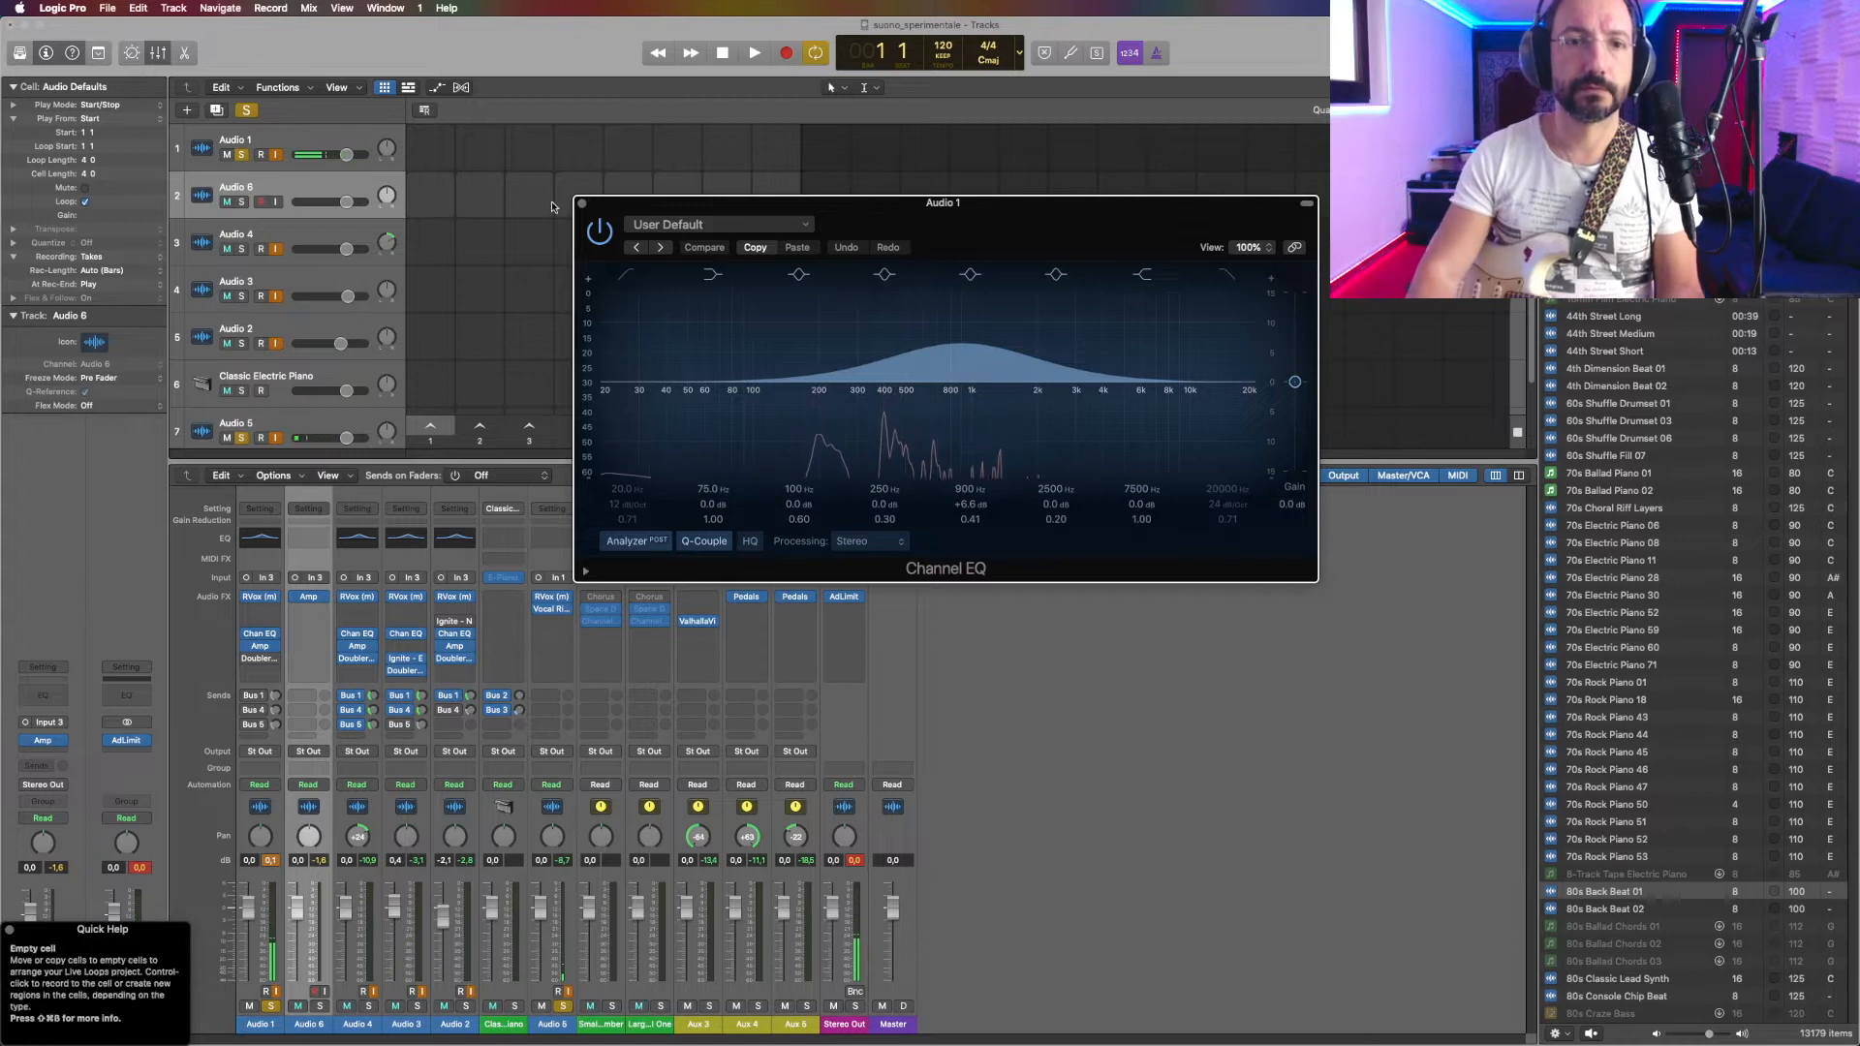
click(608, 229)
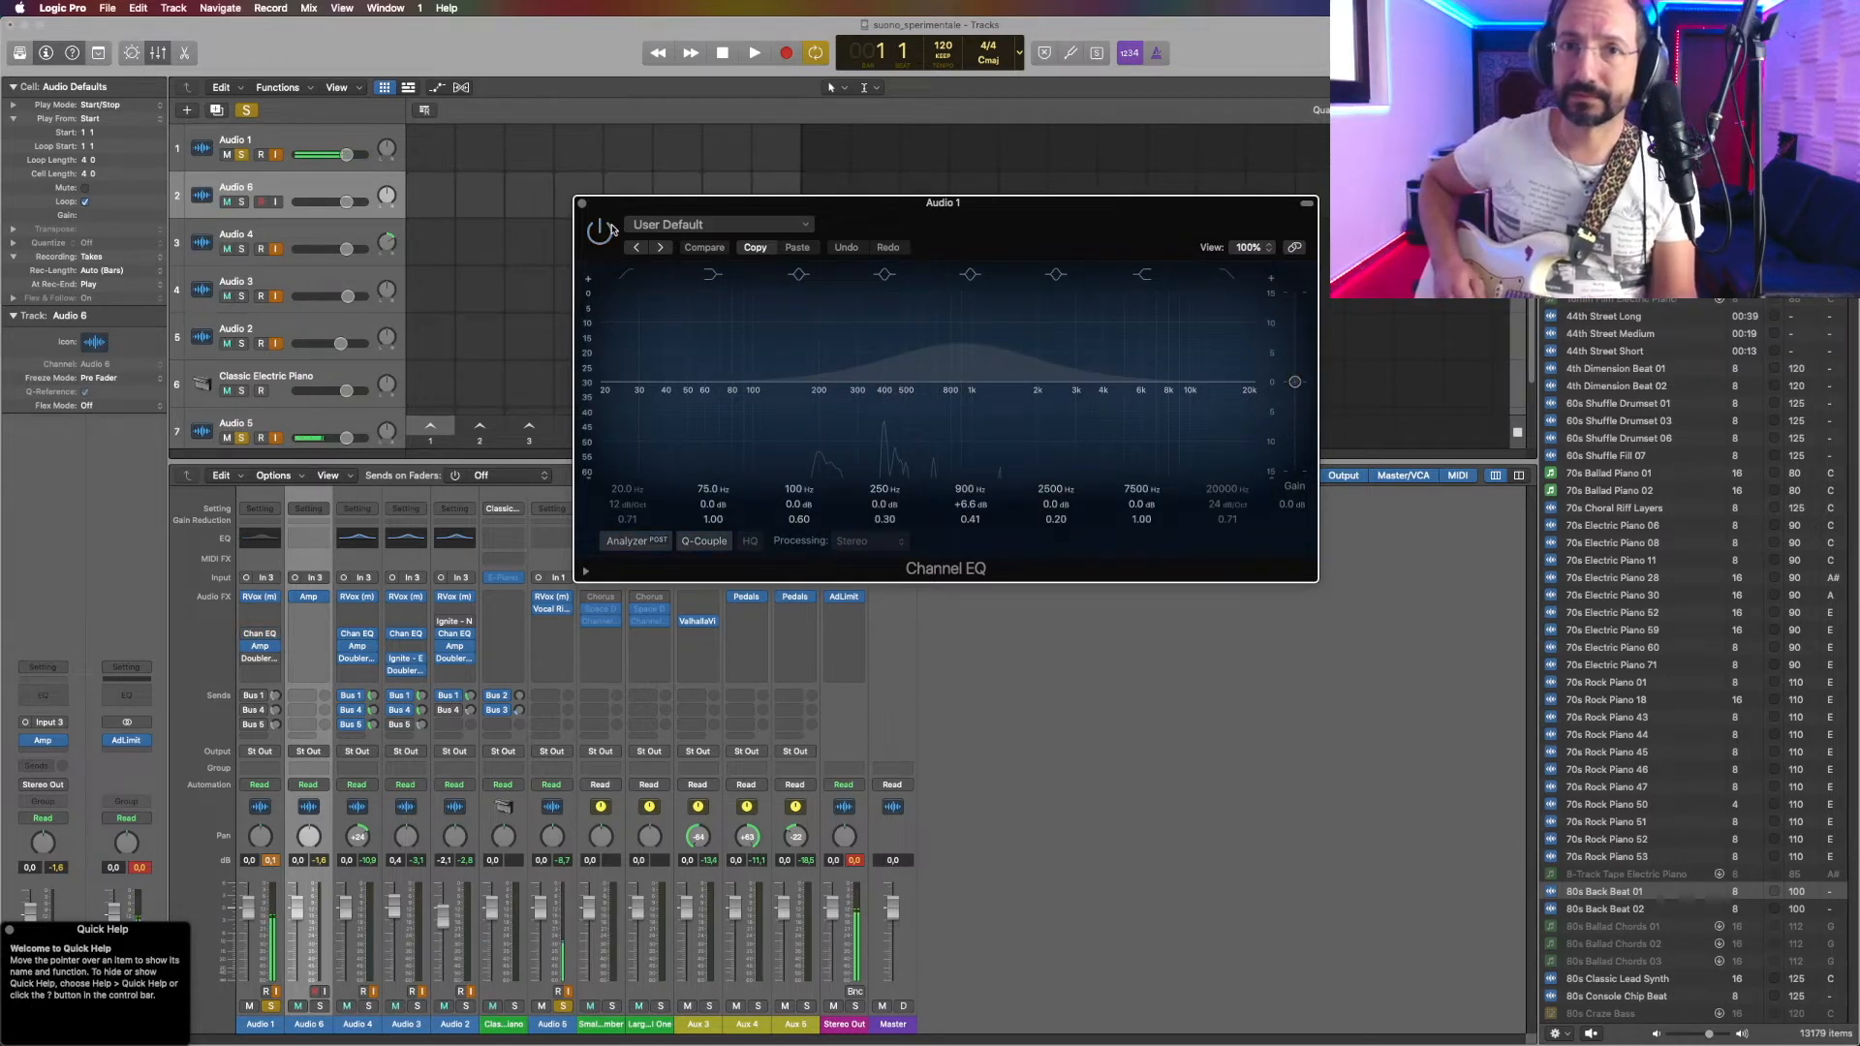
click(608, 229)
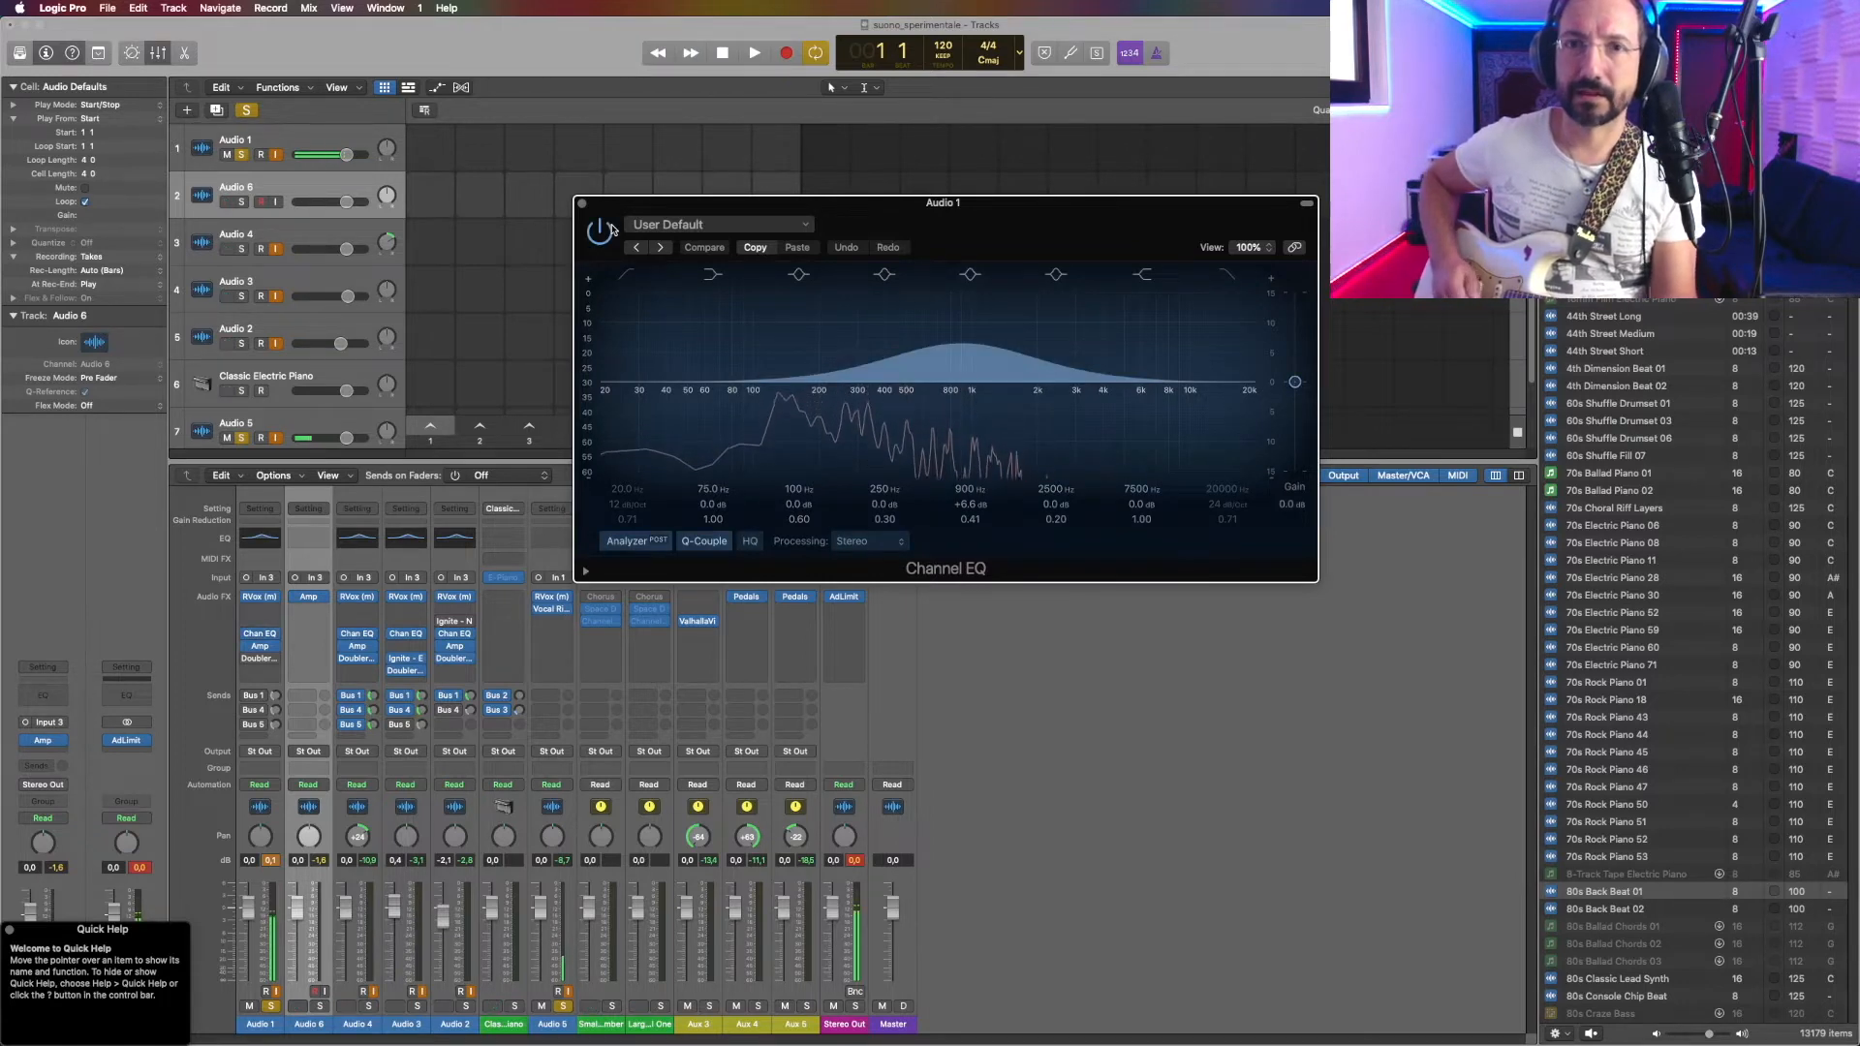
click(611, 230)
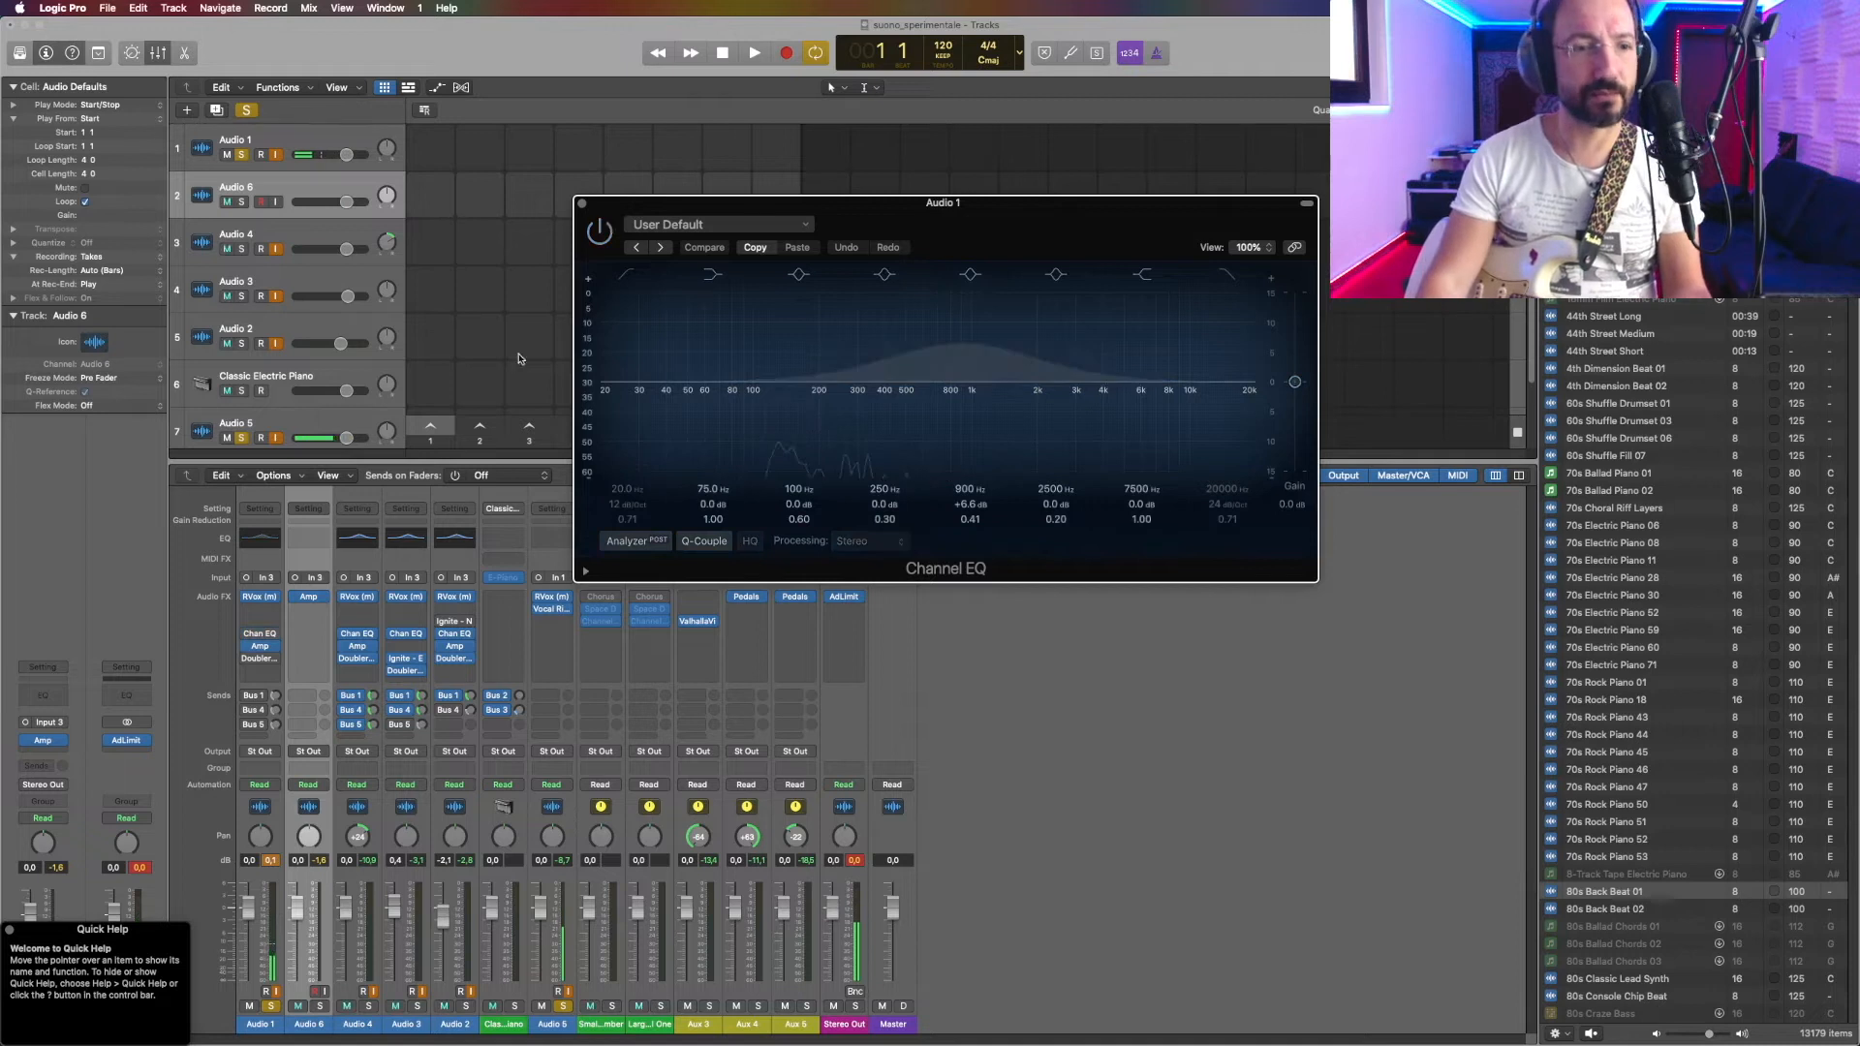
click(582, 205)
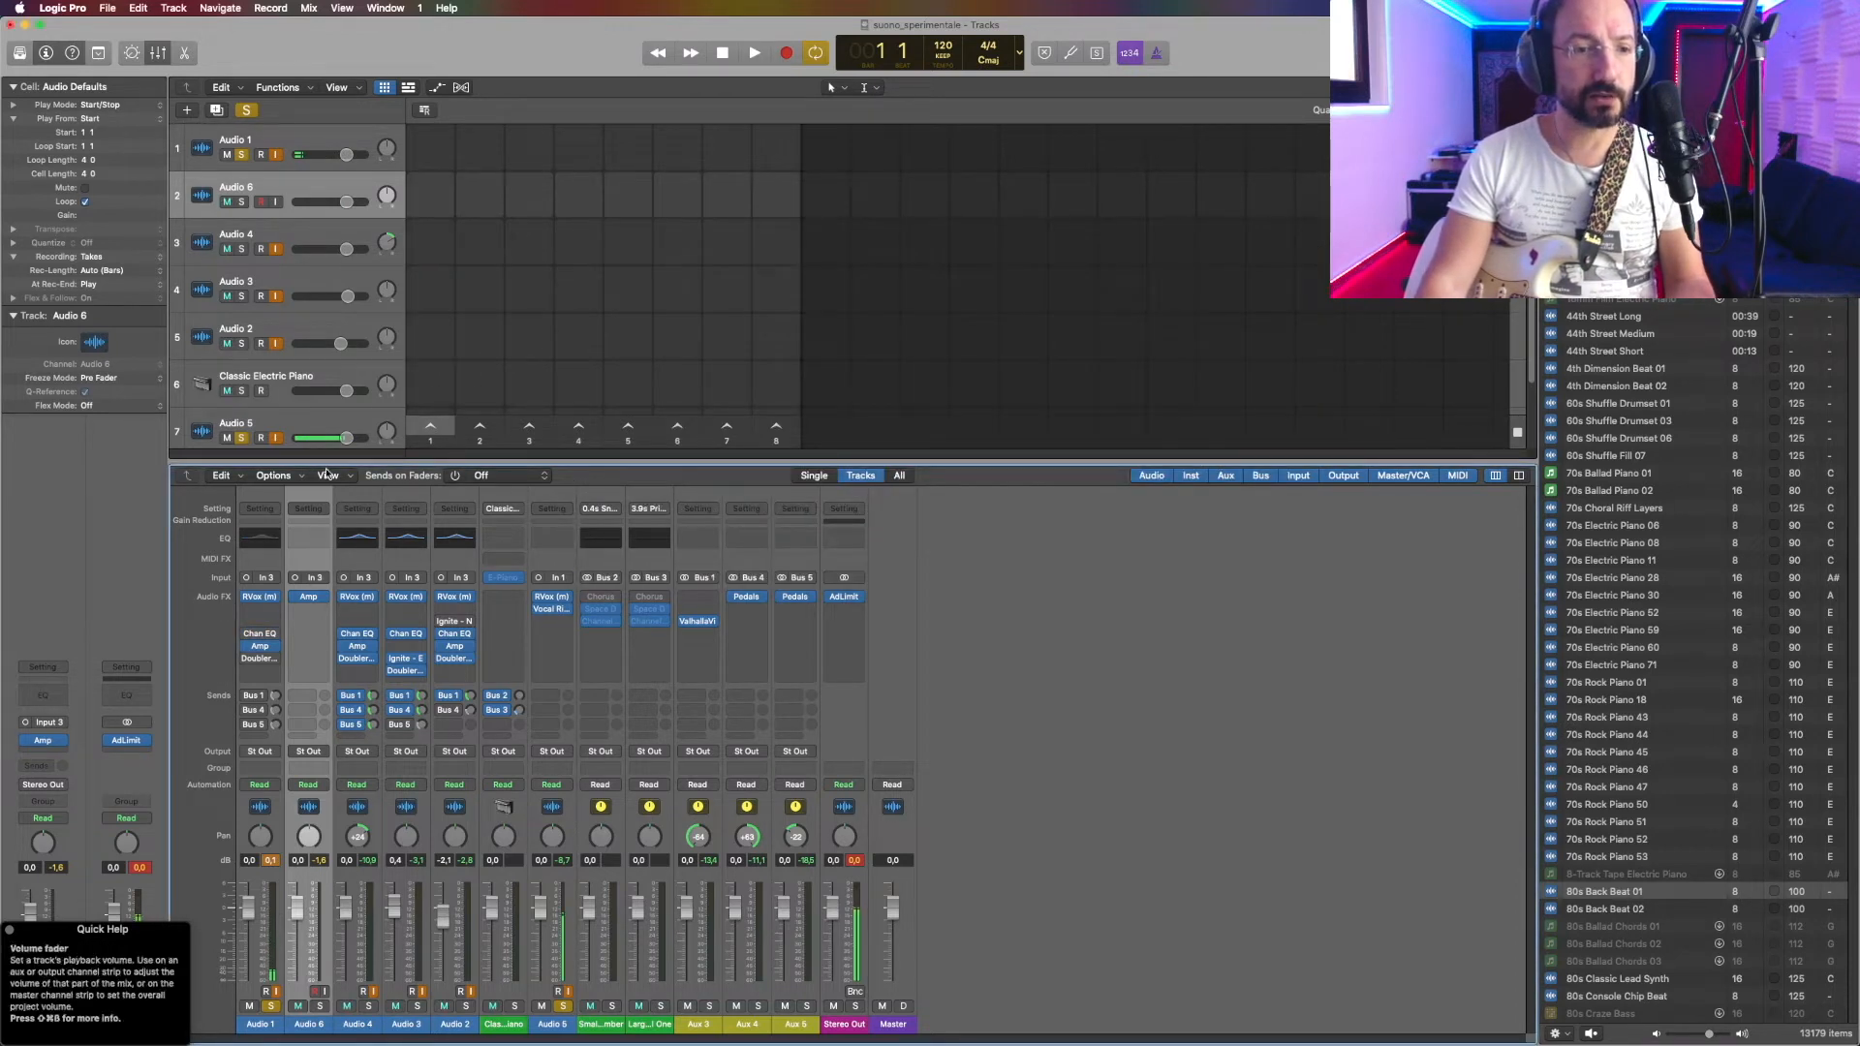
click(258, 637)
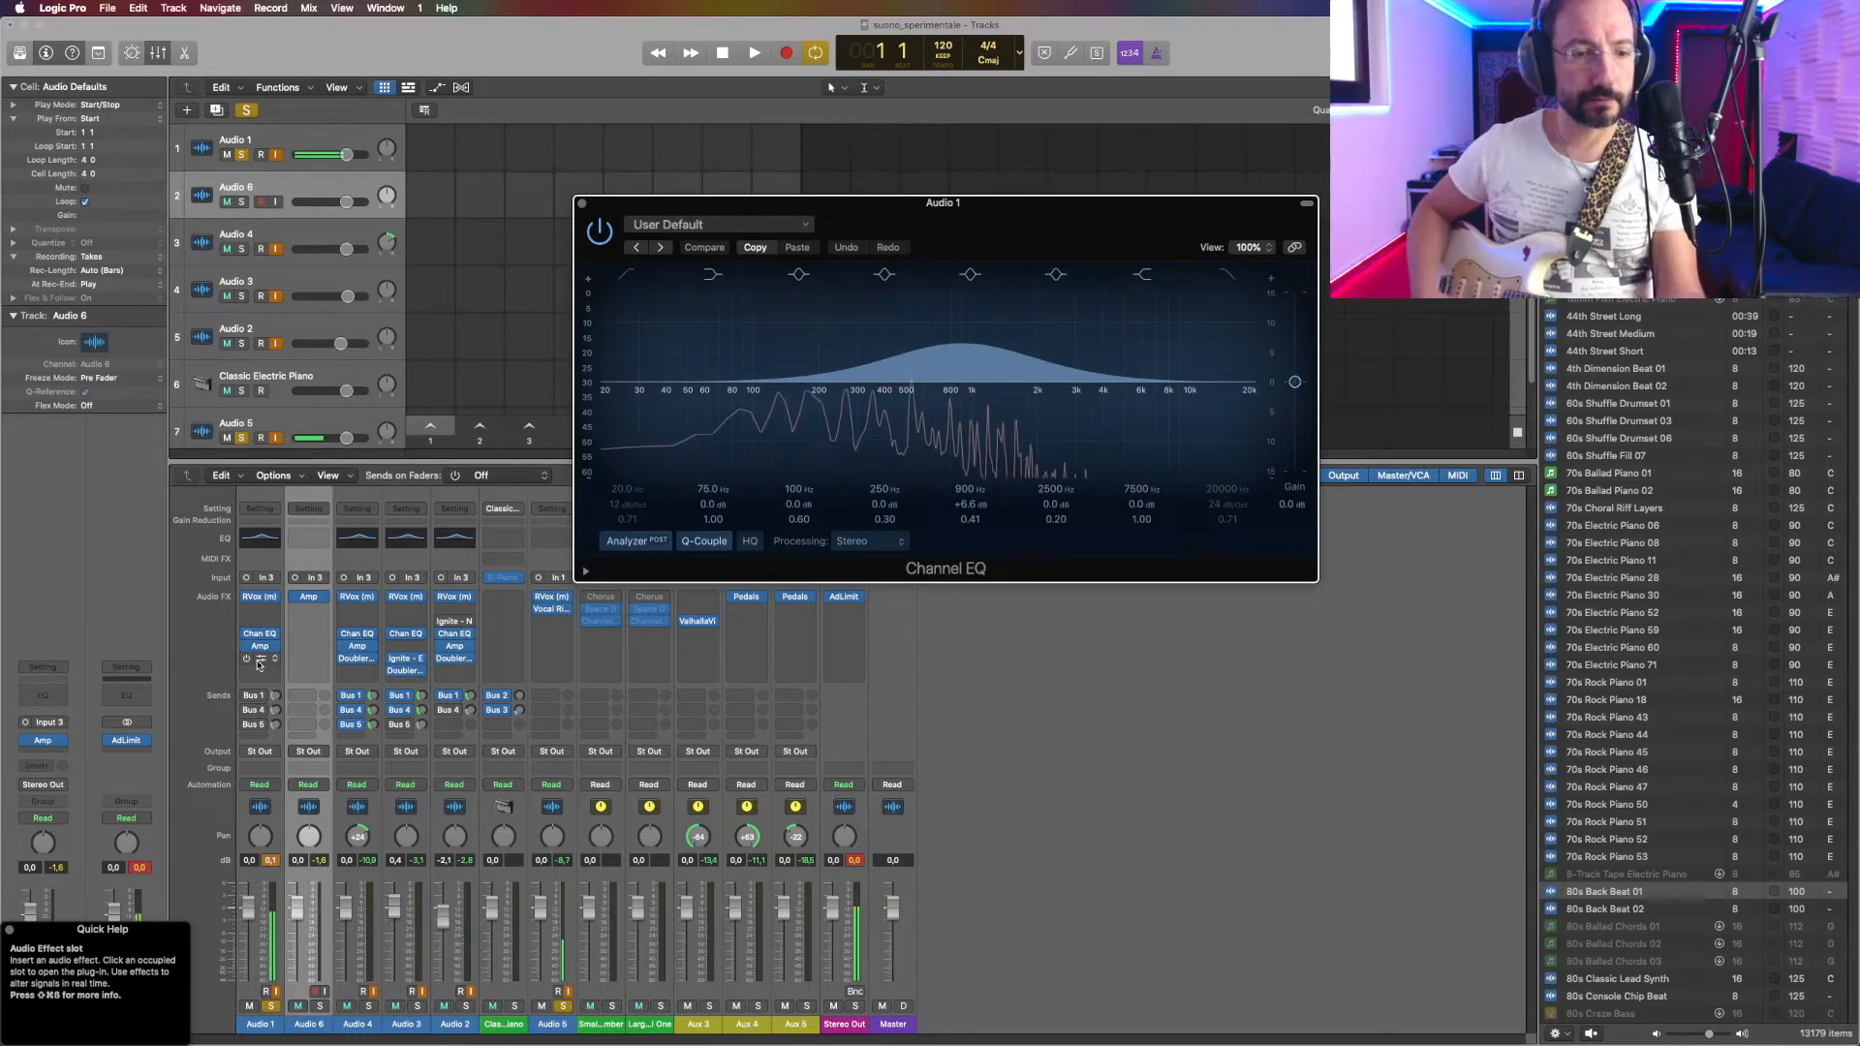
click(581, 203)
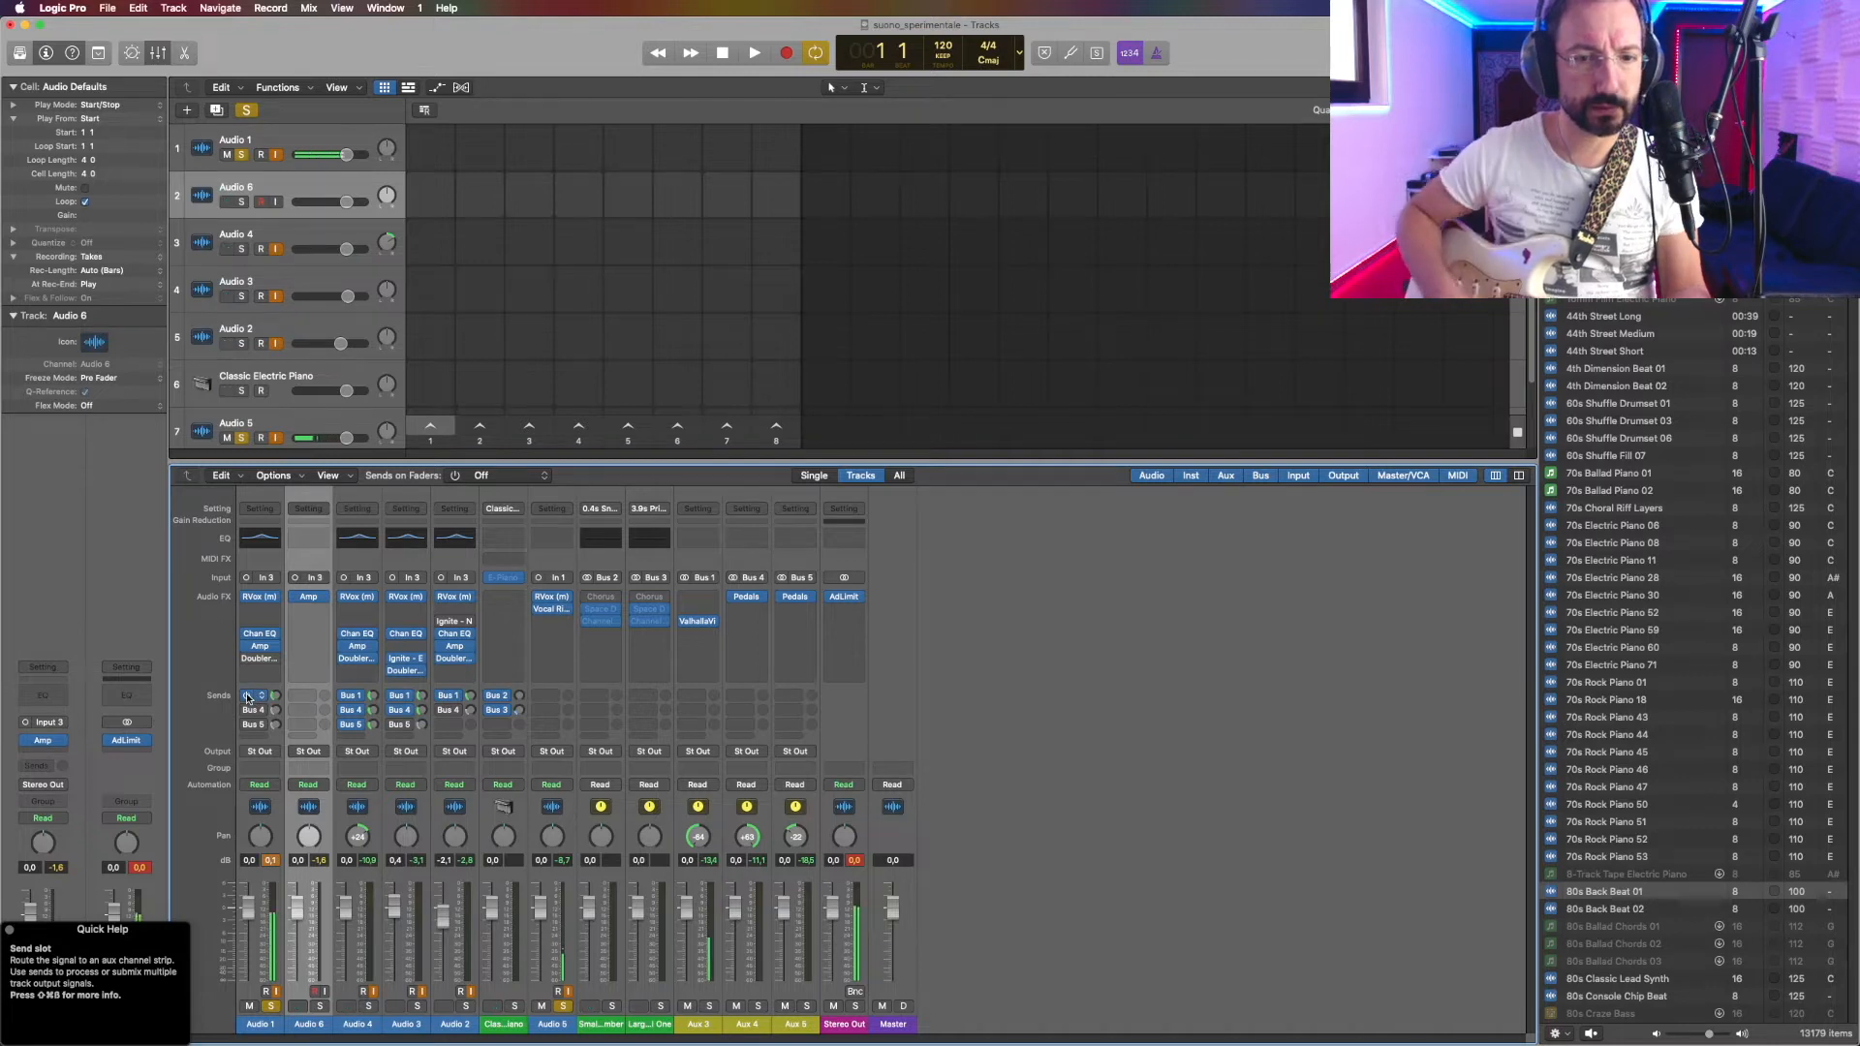
Step: Inspect the ValhallaVintageVerb reverb on Aux 3, close it, and select Audio 1's channel strip
click(701, 623)
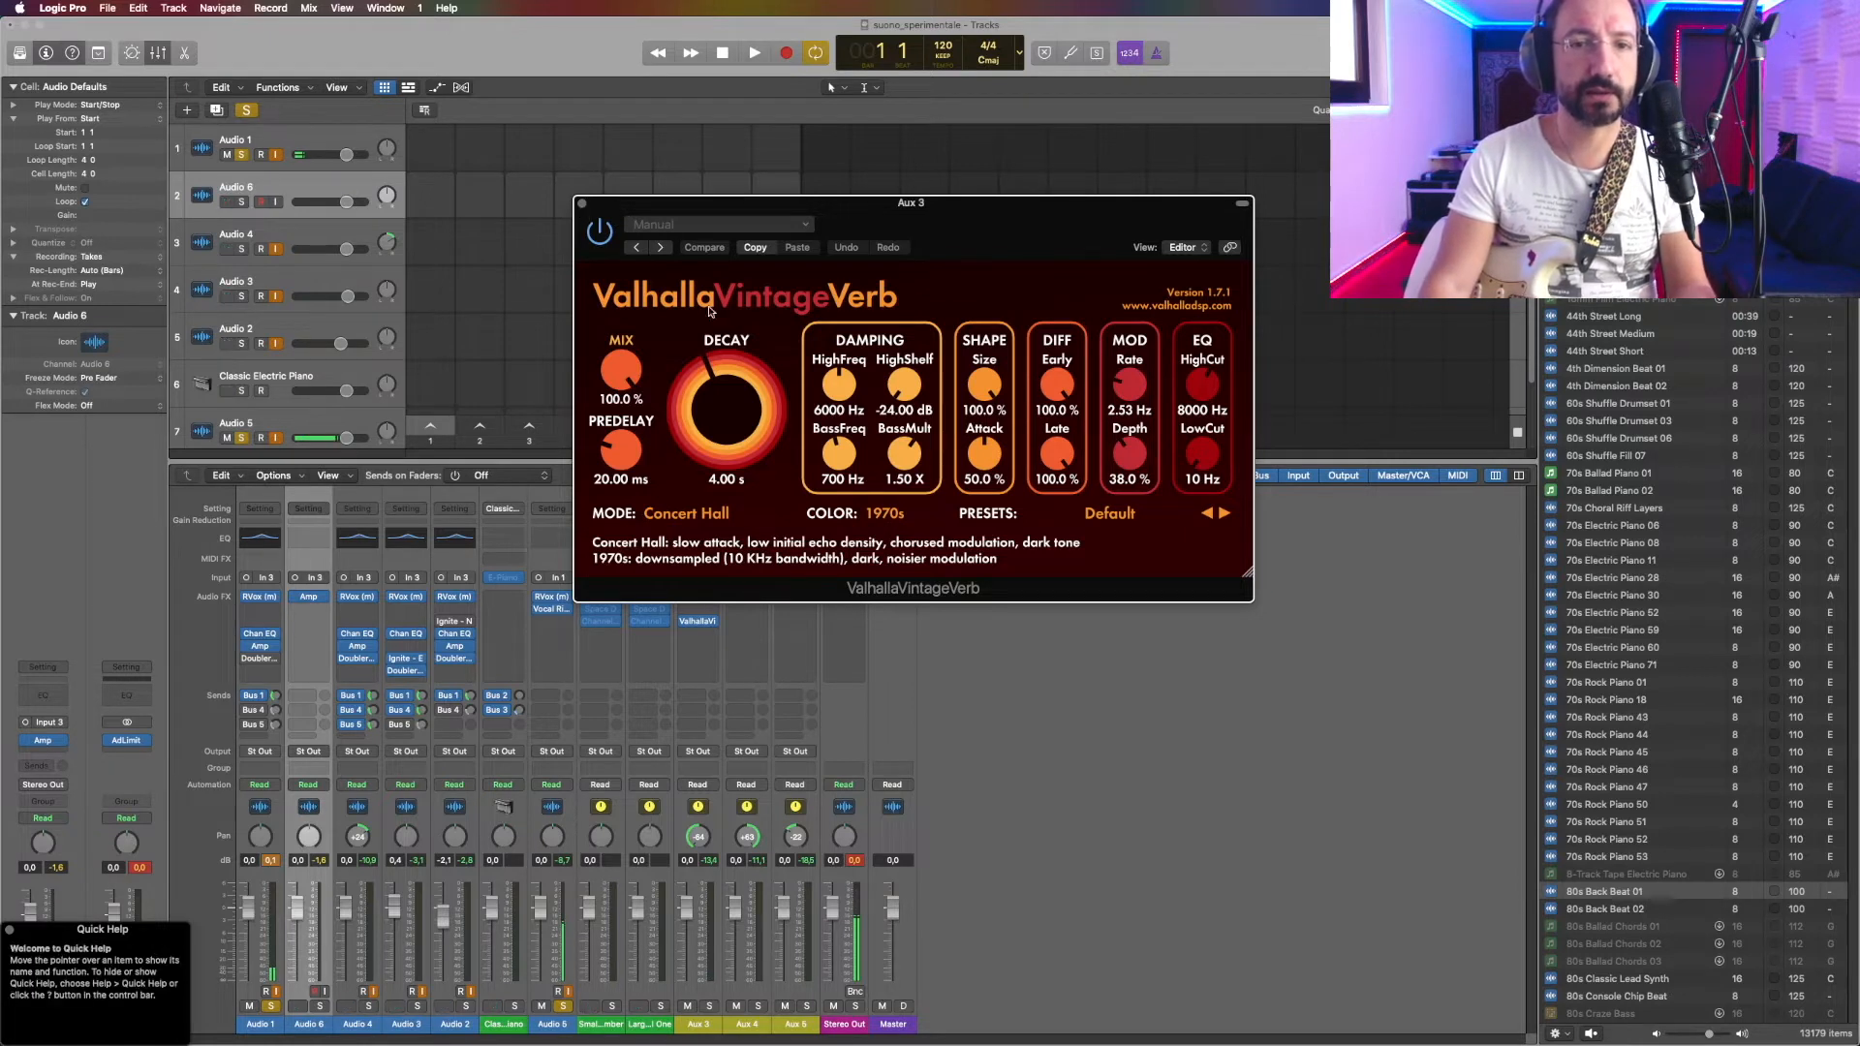
click(582, 203)
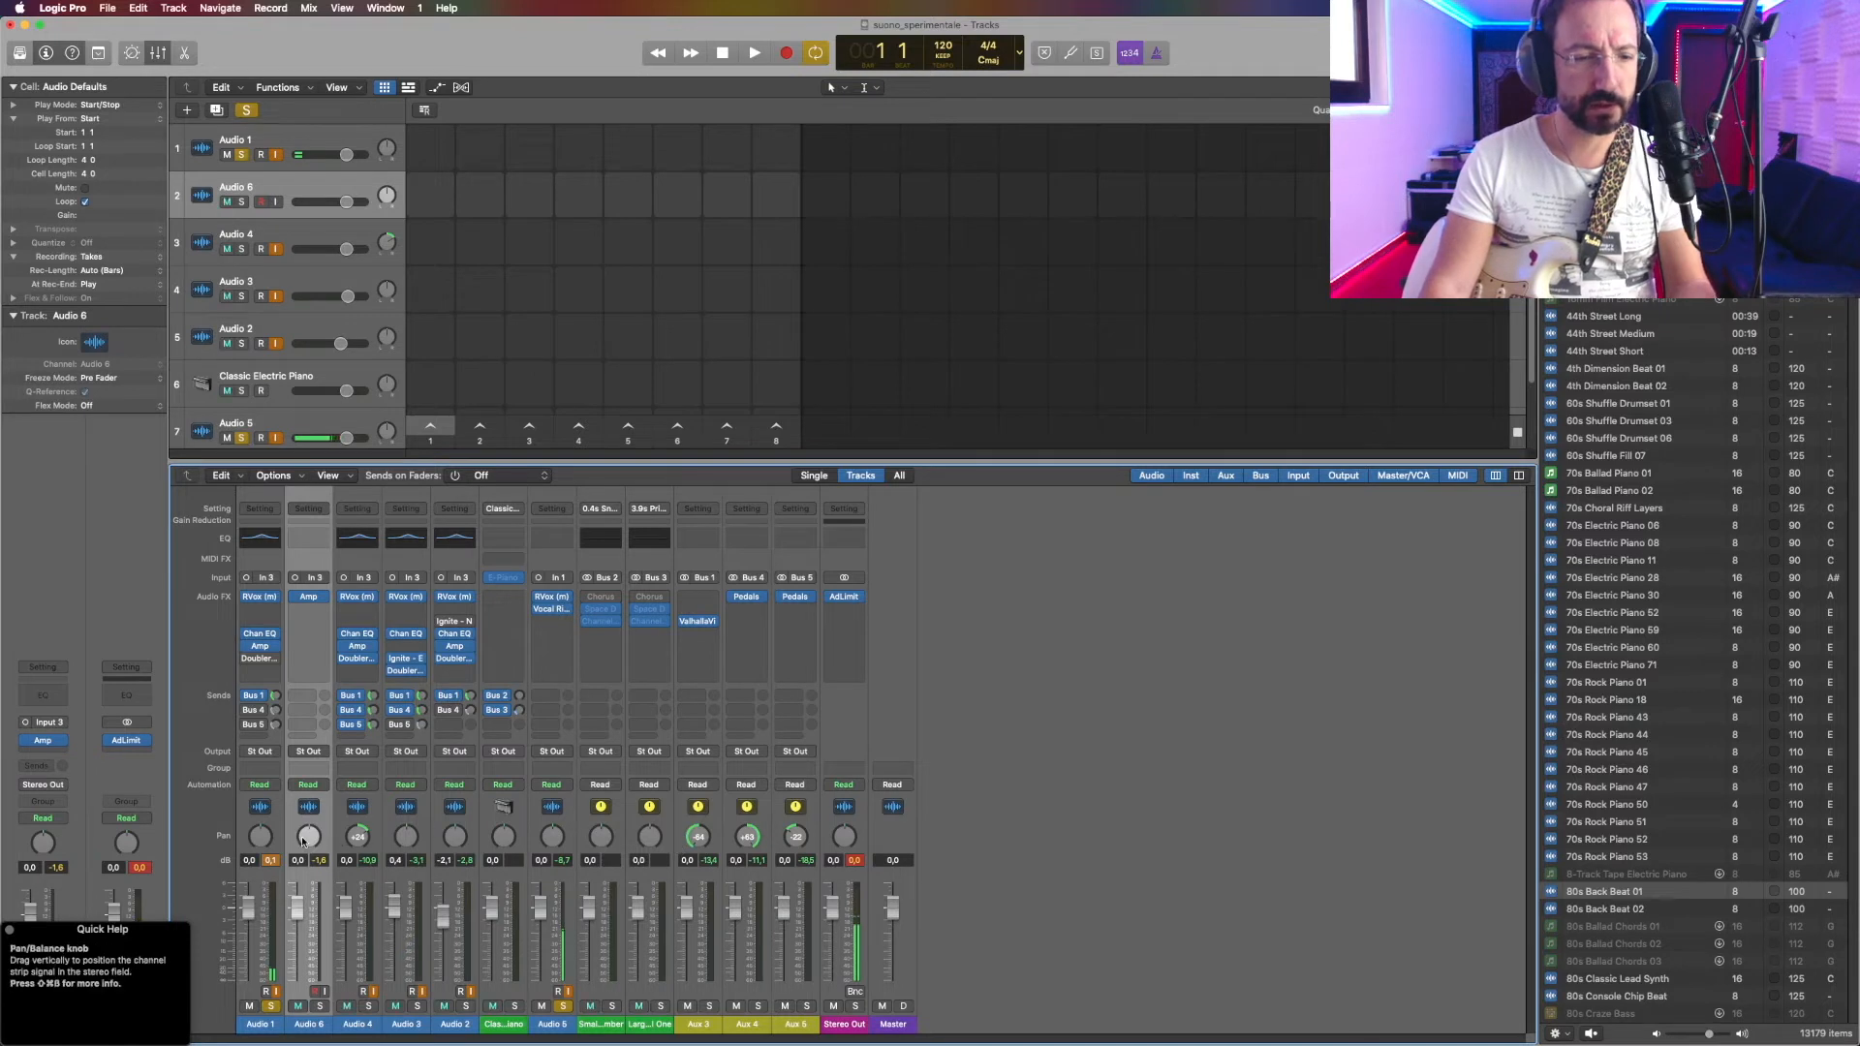
click(274, 828)
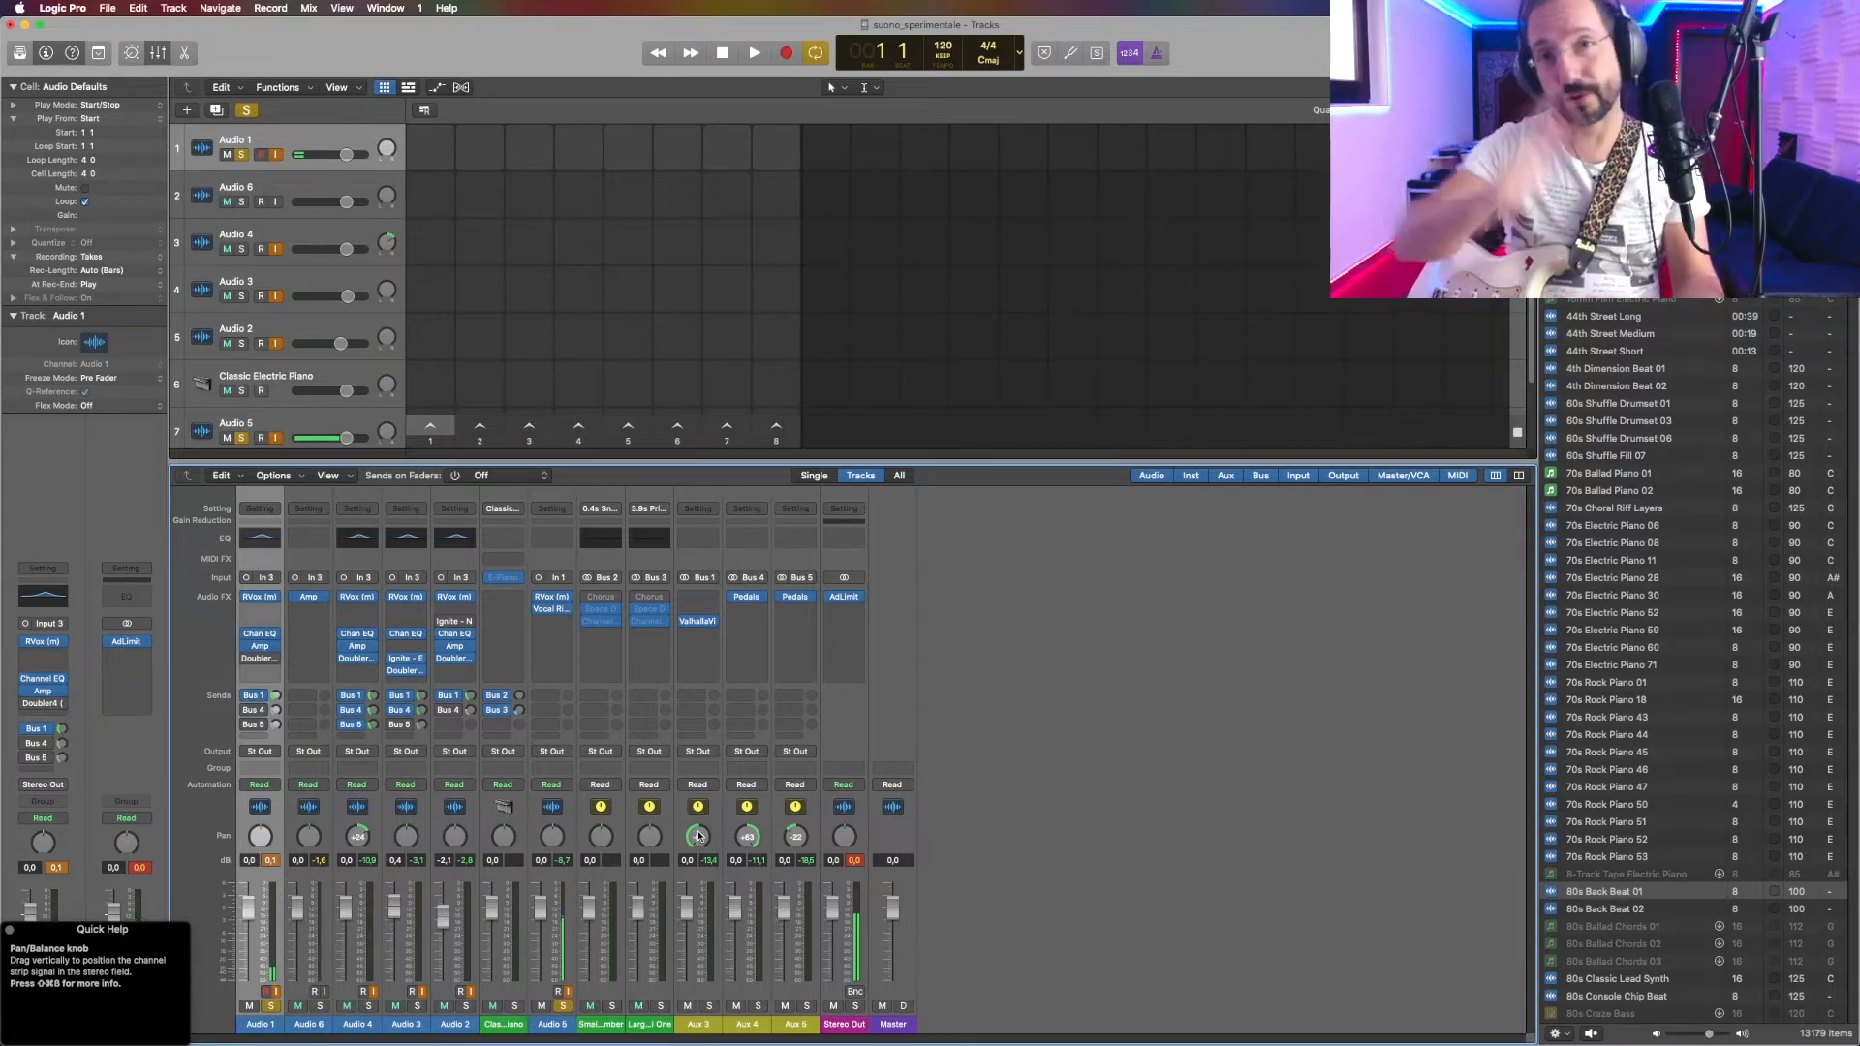
Step: Switch Audio 1's active send from Bus 1 to Bus 4 and open the Pedalboard on Aux 4
click(249, 712)
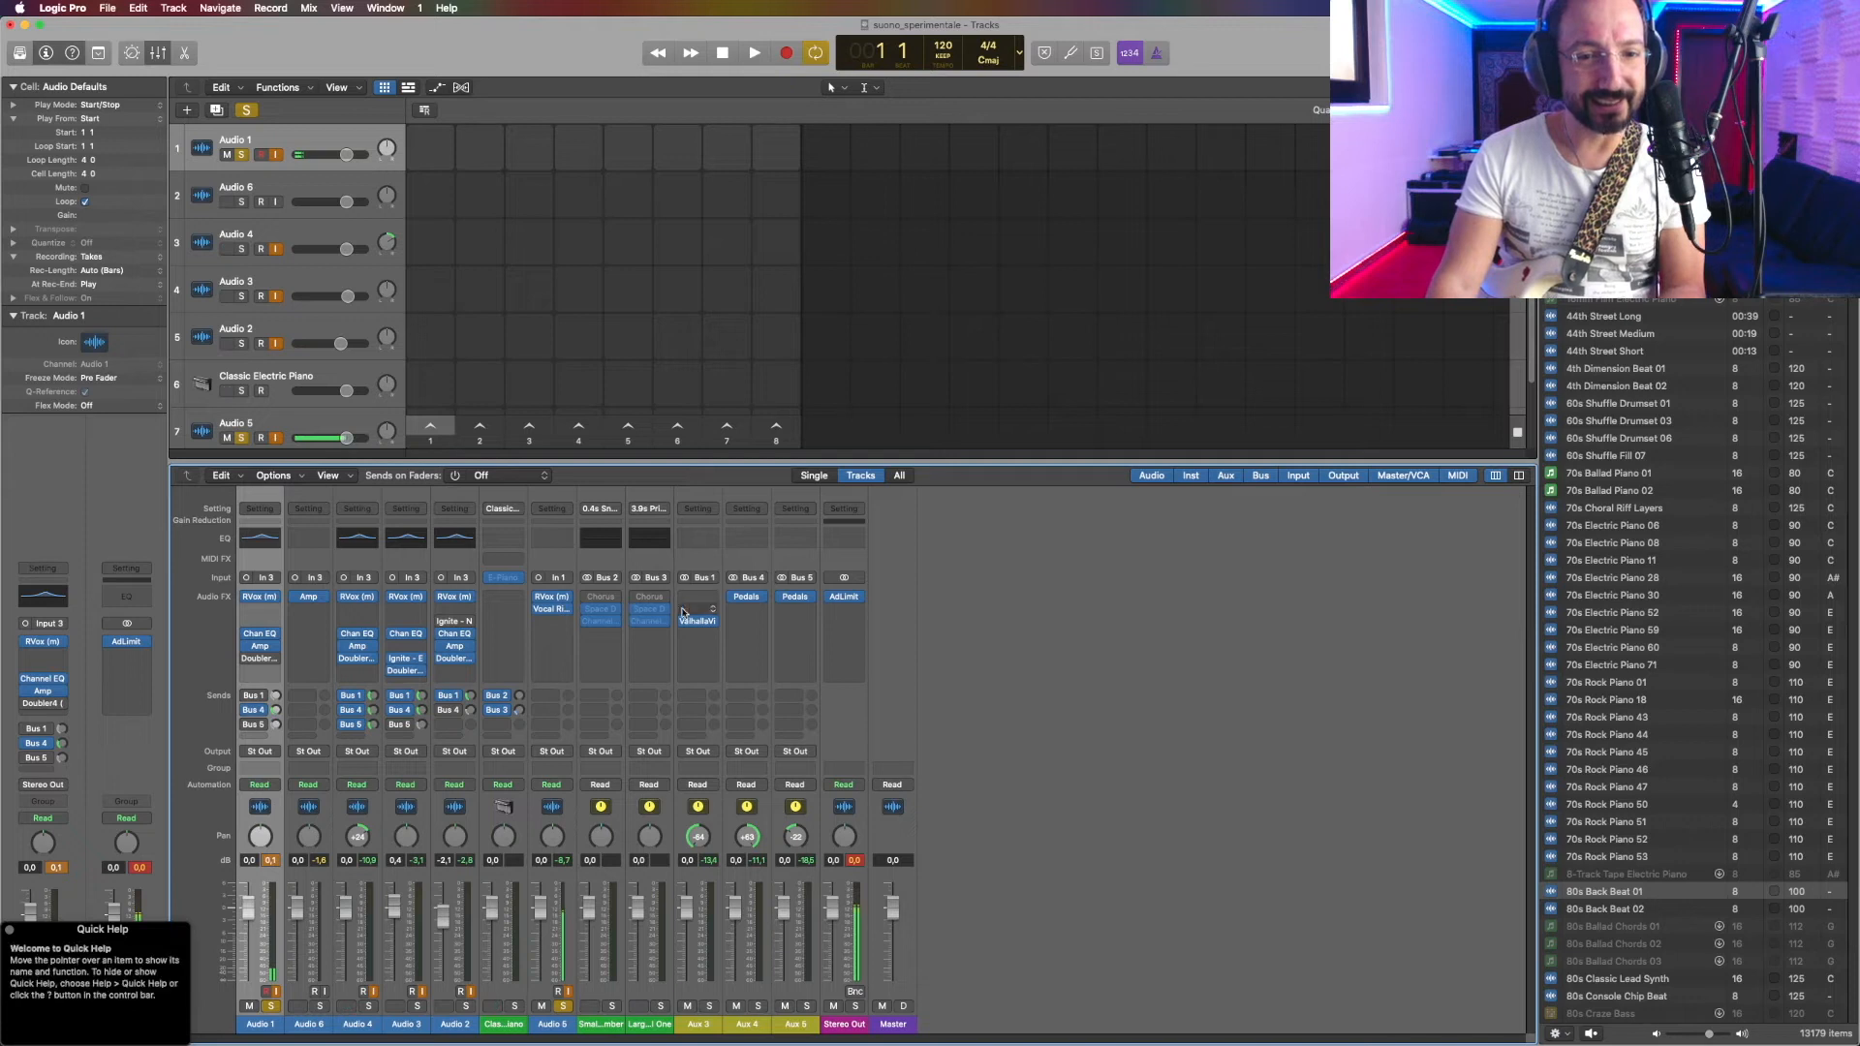
click(750, 598)
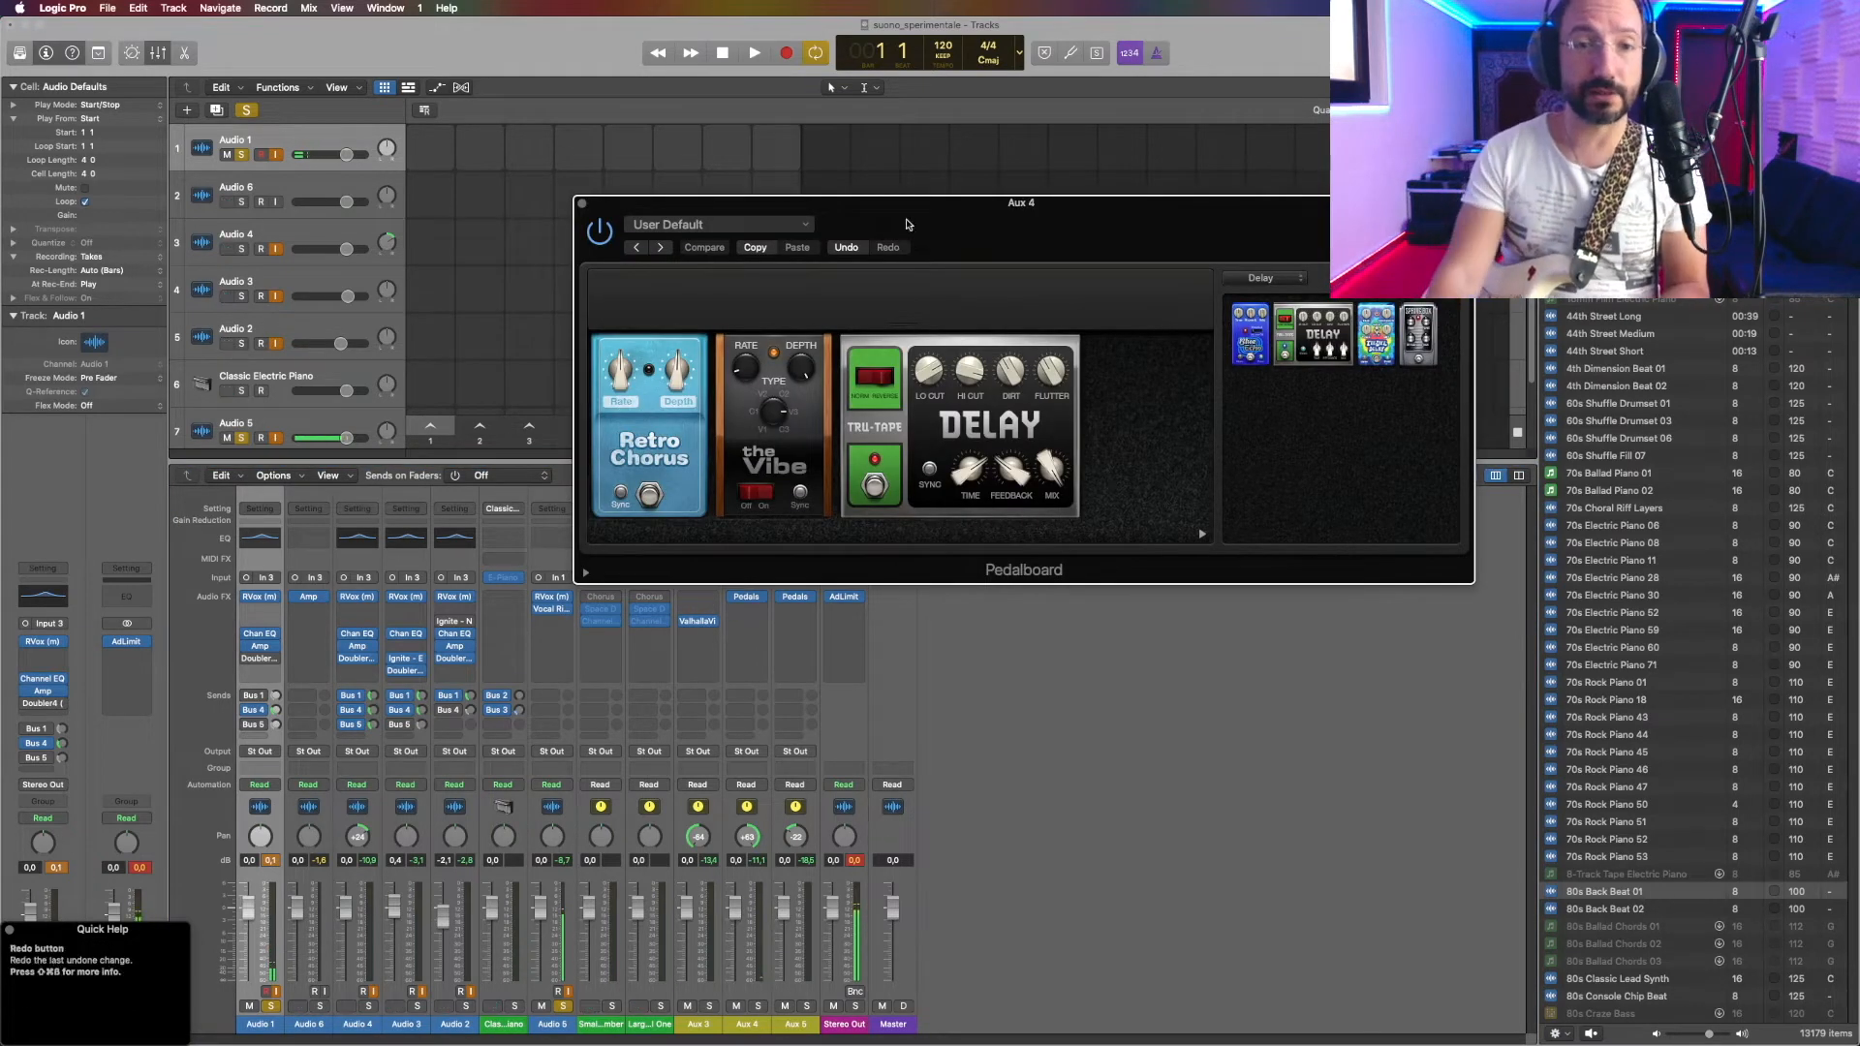
mouse_move(943, 272)
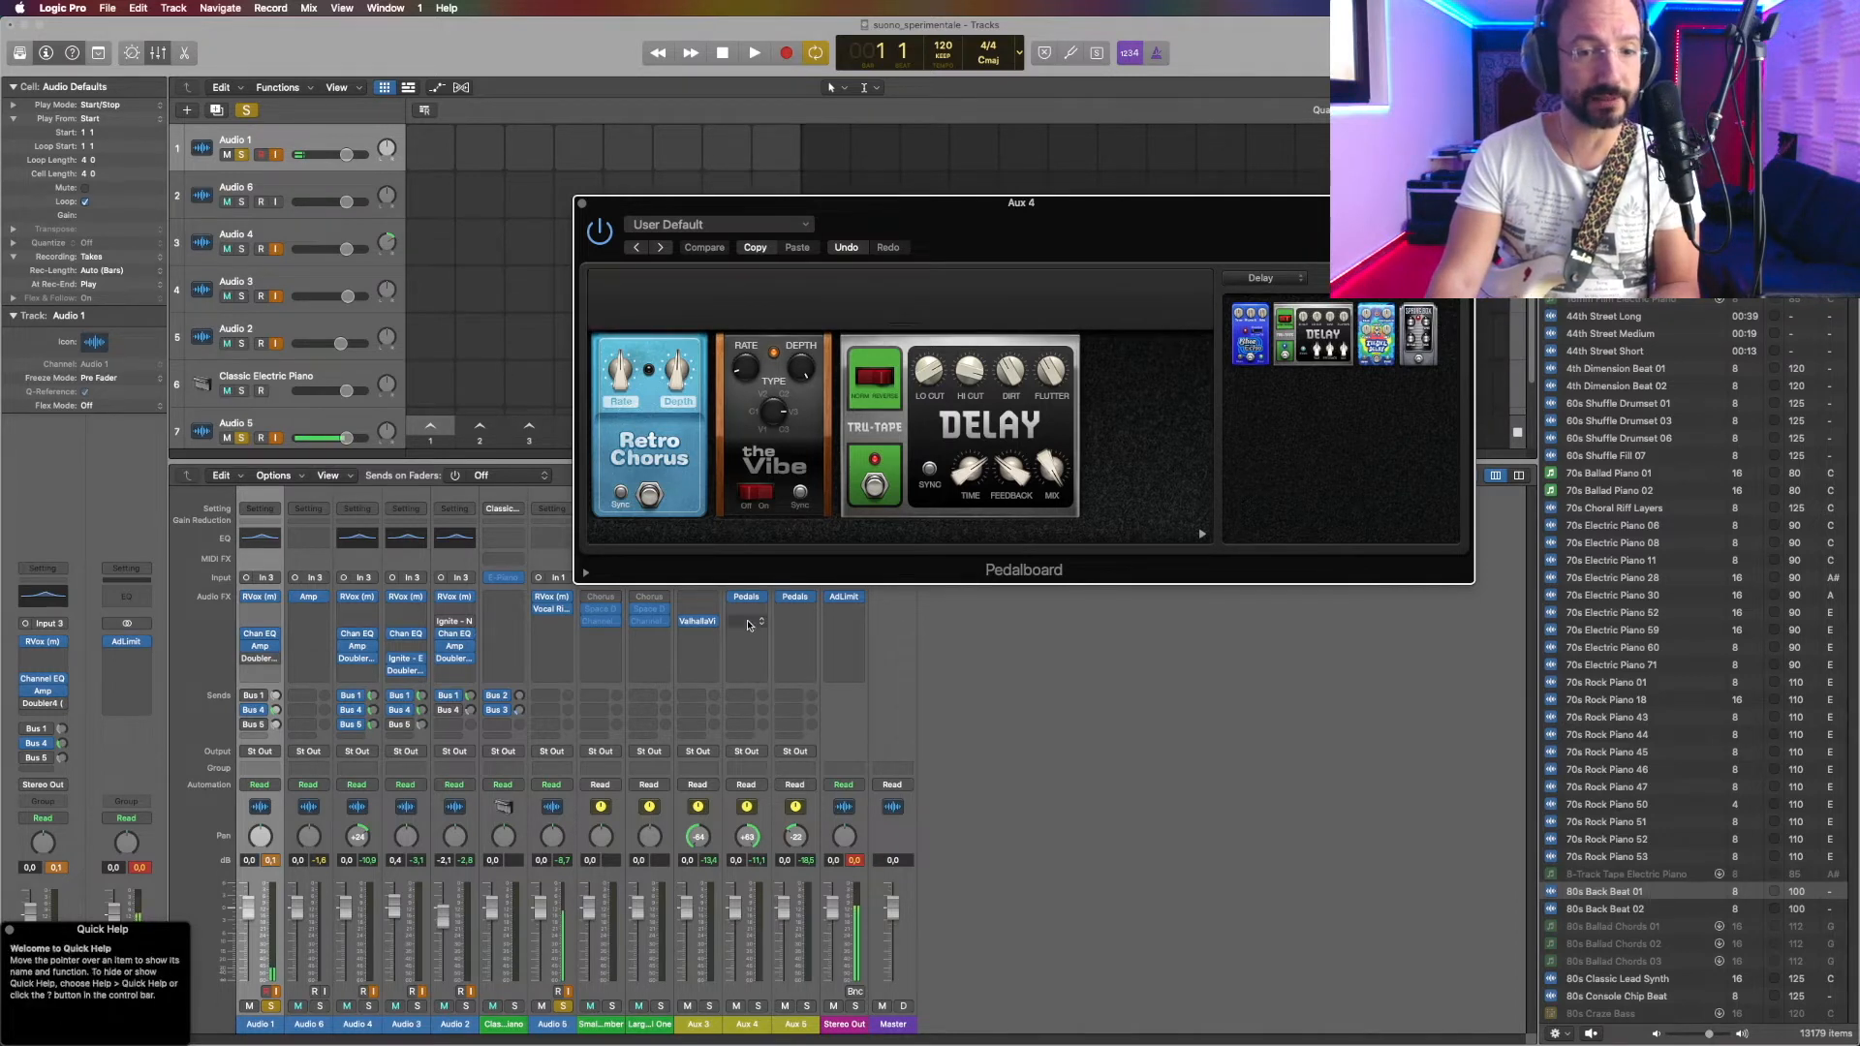
Step: Find Pedalboard among the Amps and Pedals effects for Aux 4 without inserting another plug-in
mouse_move(753, 600)
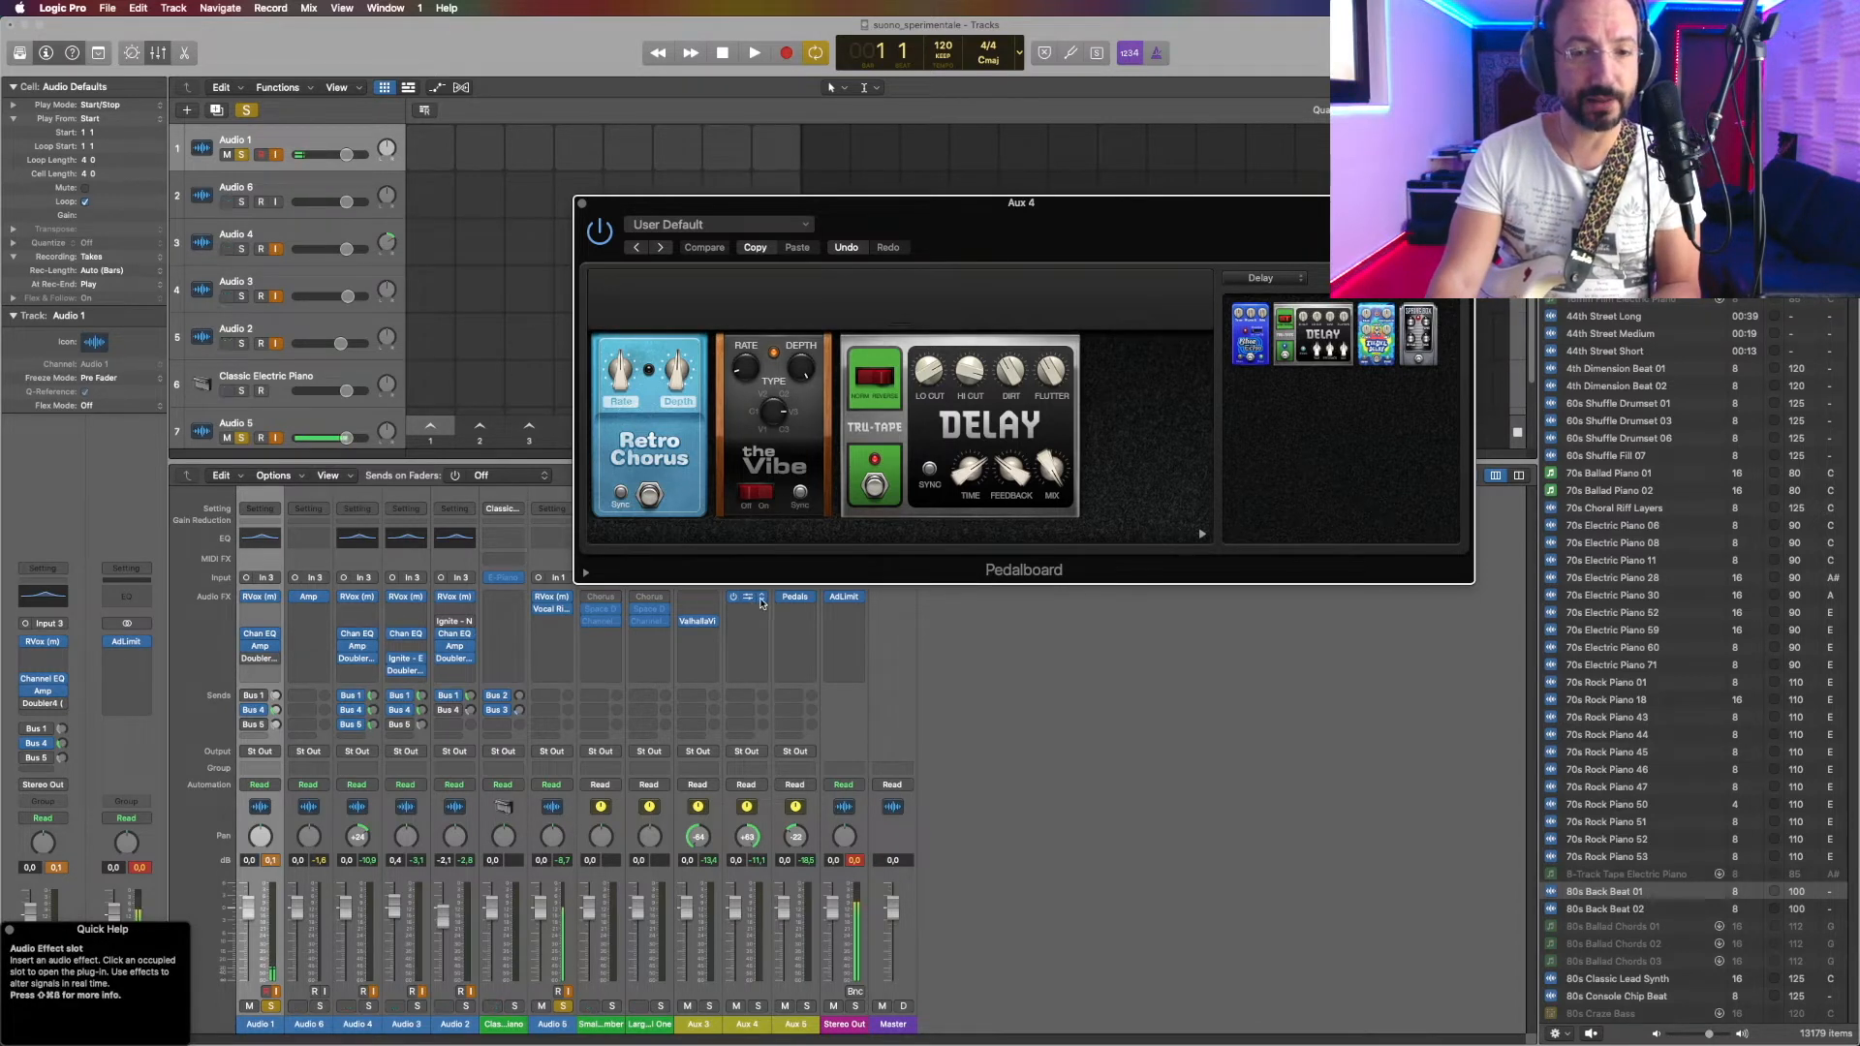
click(752, 603)
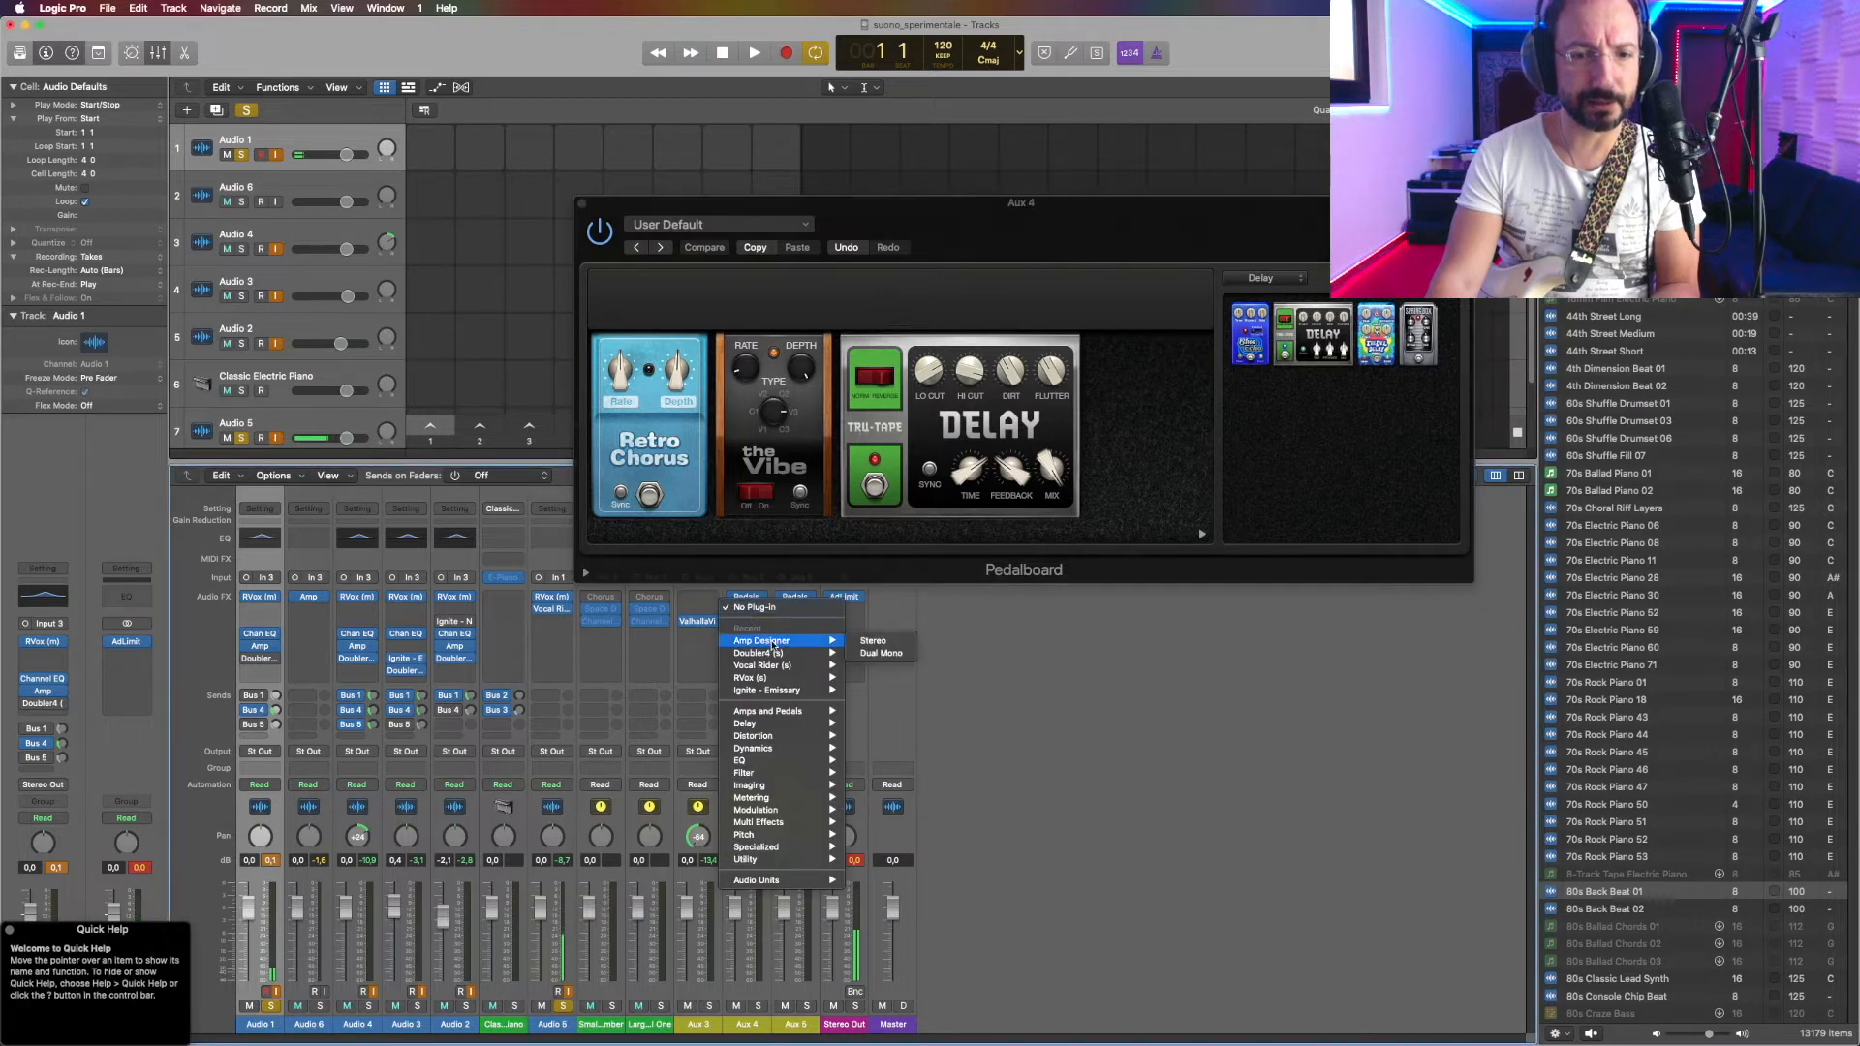
mouse_move(790, 711)
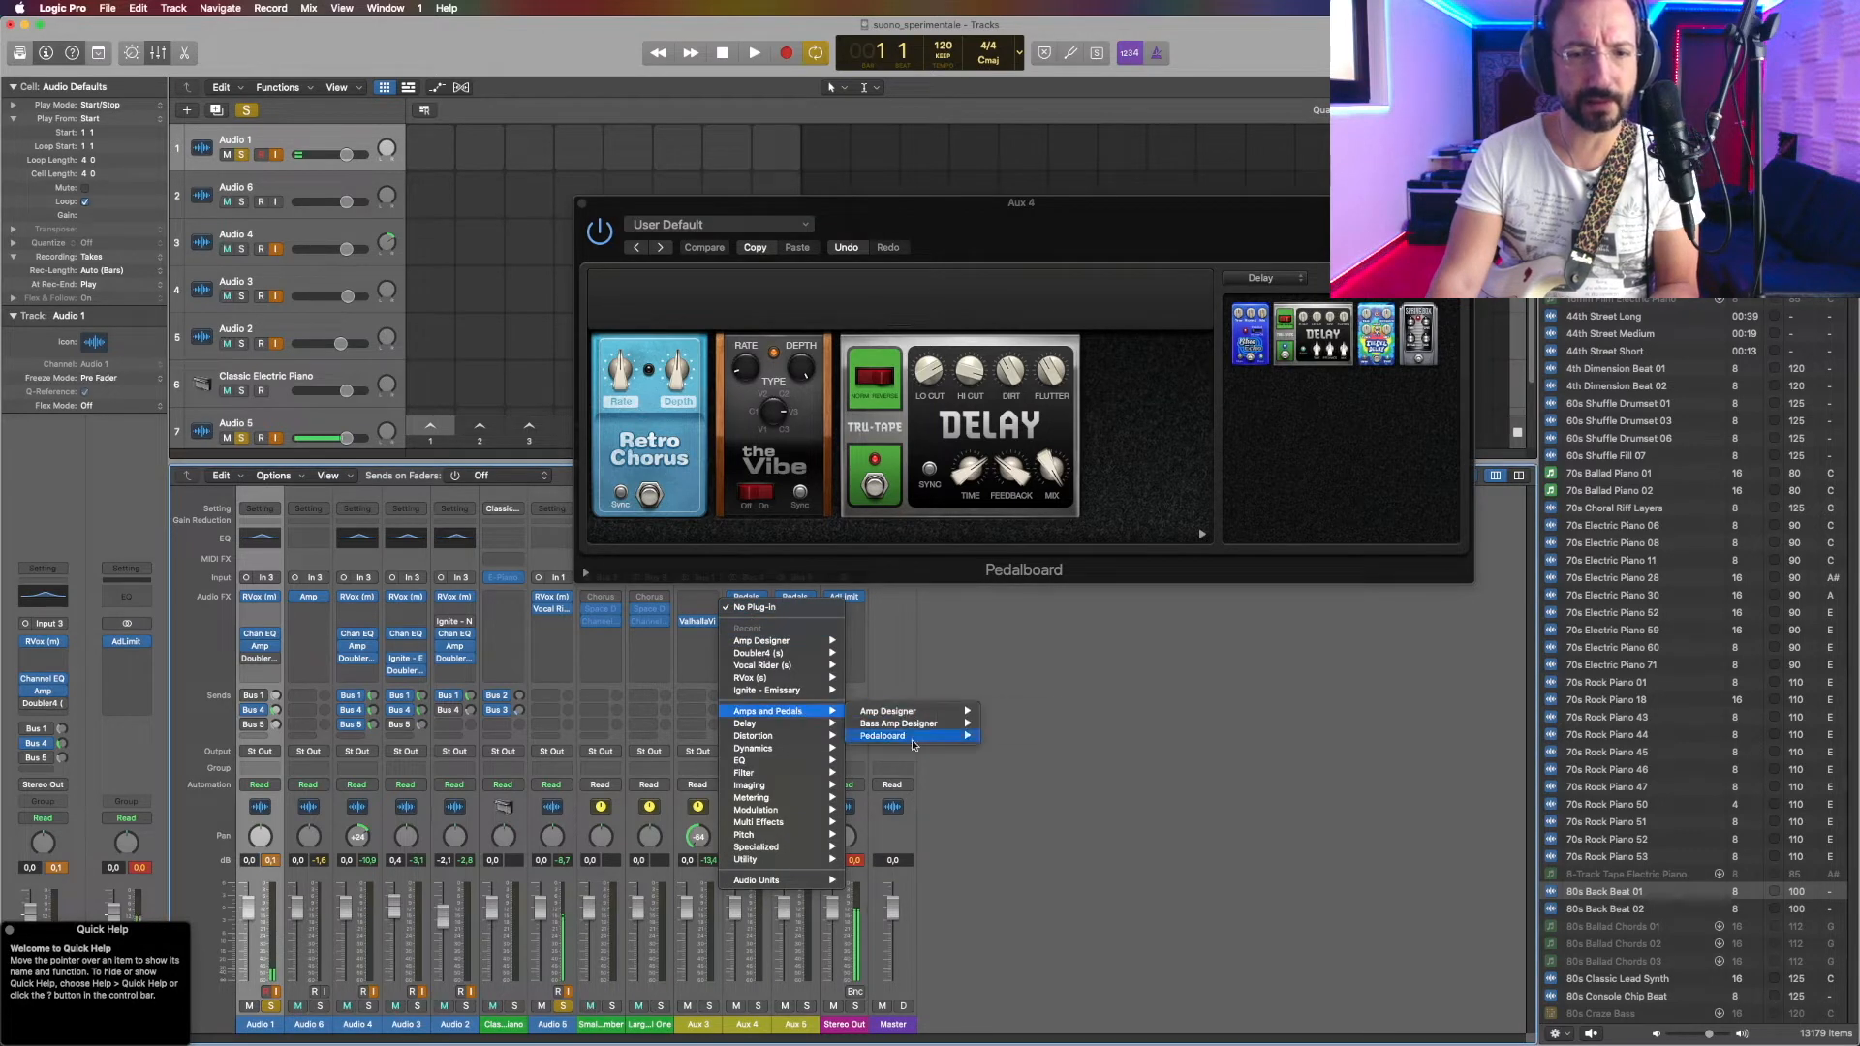
mouse_move(913, 739)
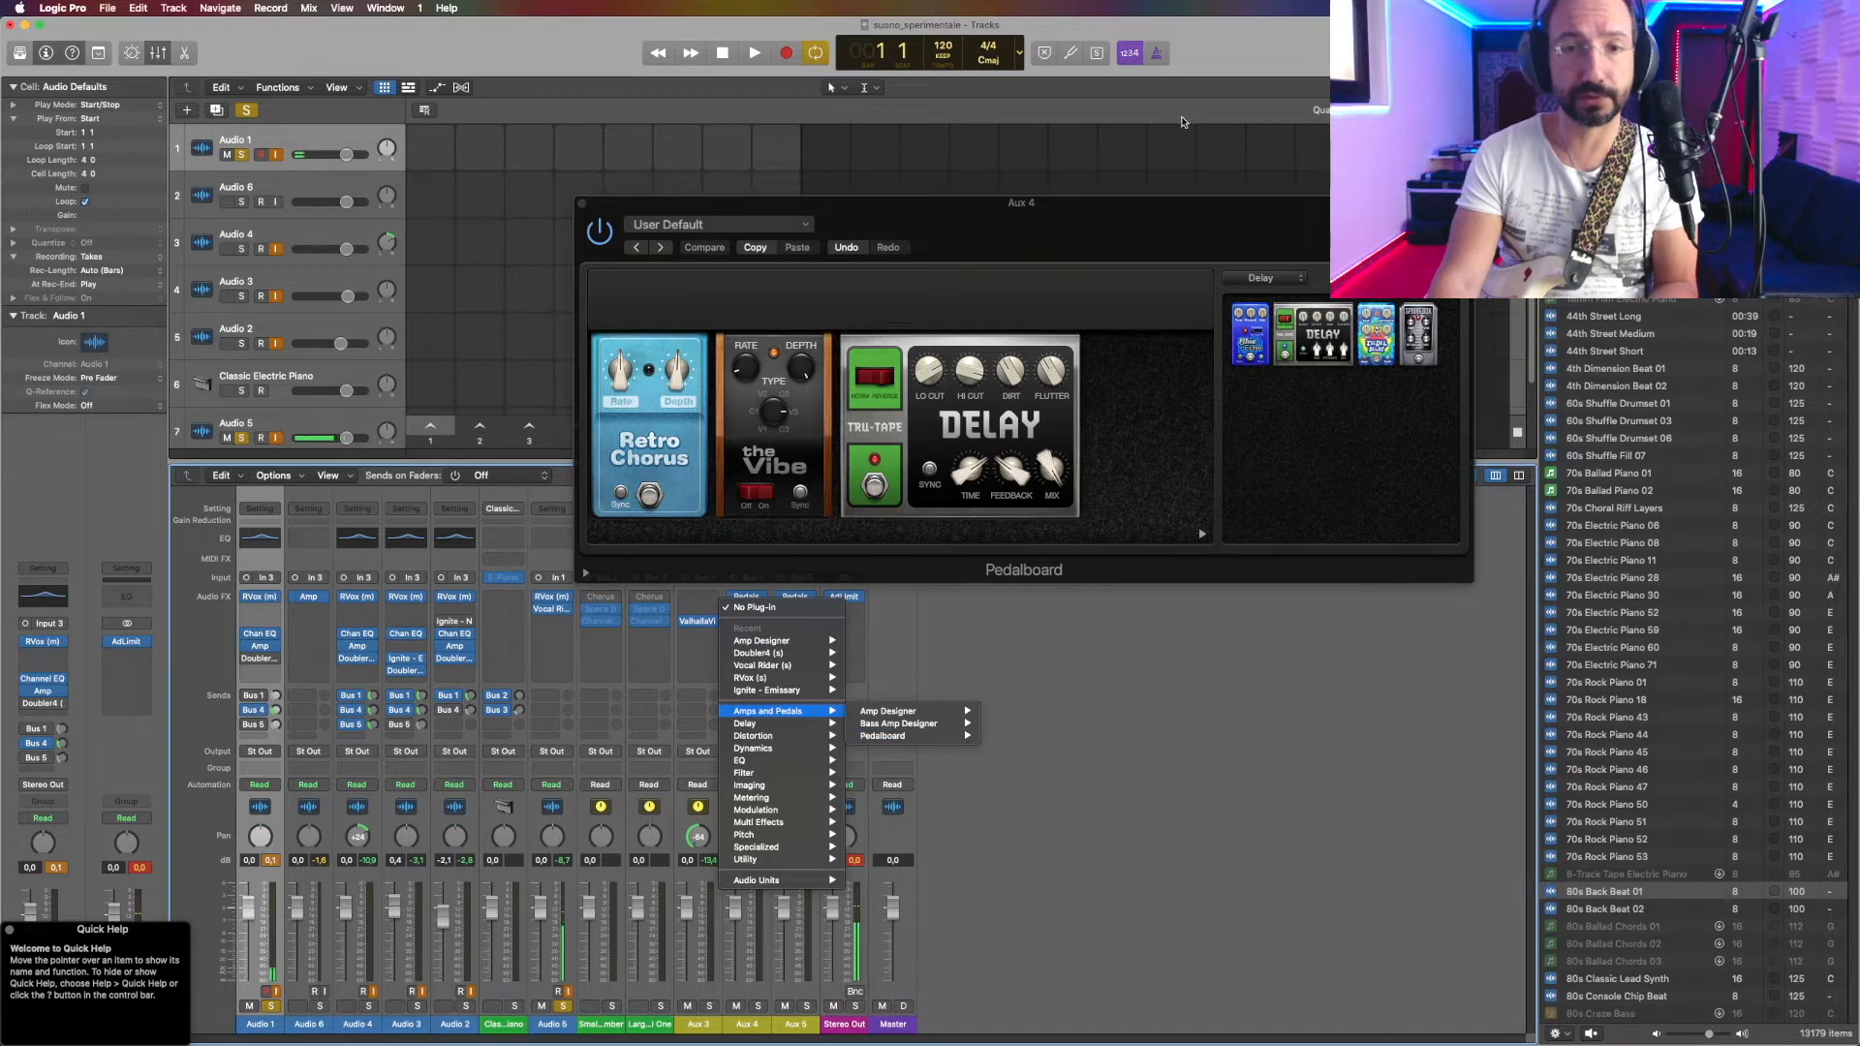
click(1008, 736)
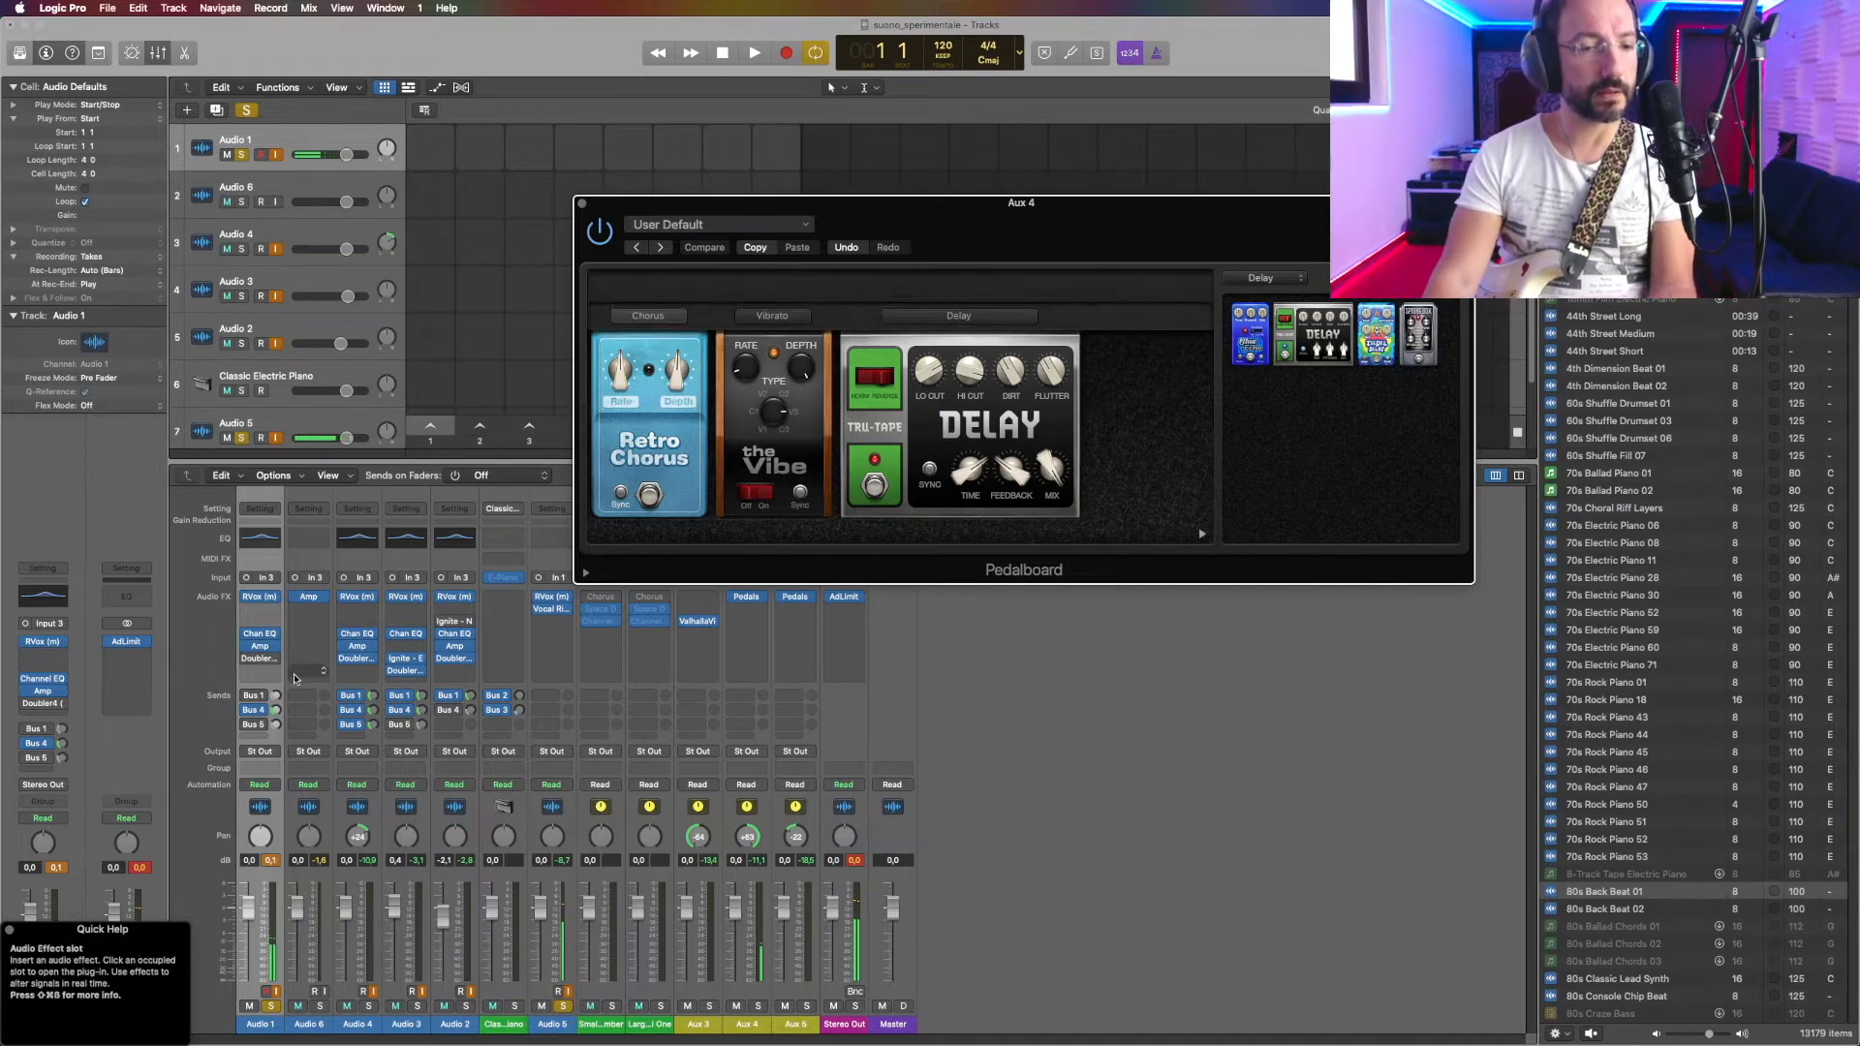
Step: Audition Audio 1 with the Bus 1 and Bus 4 sends together, switch both off, and close Aux 4's Pedalboard
click(249, 698)
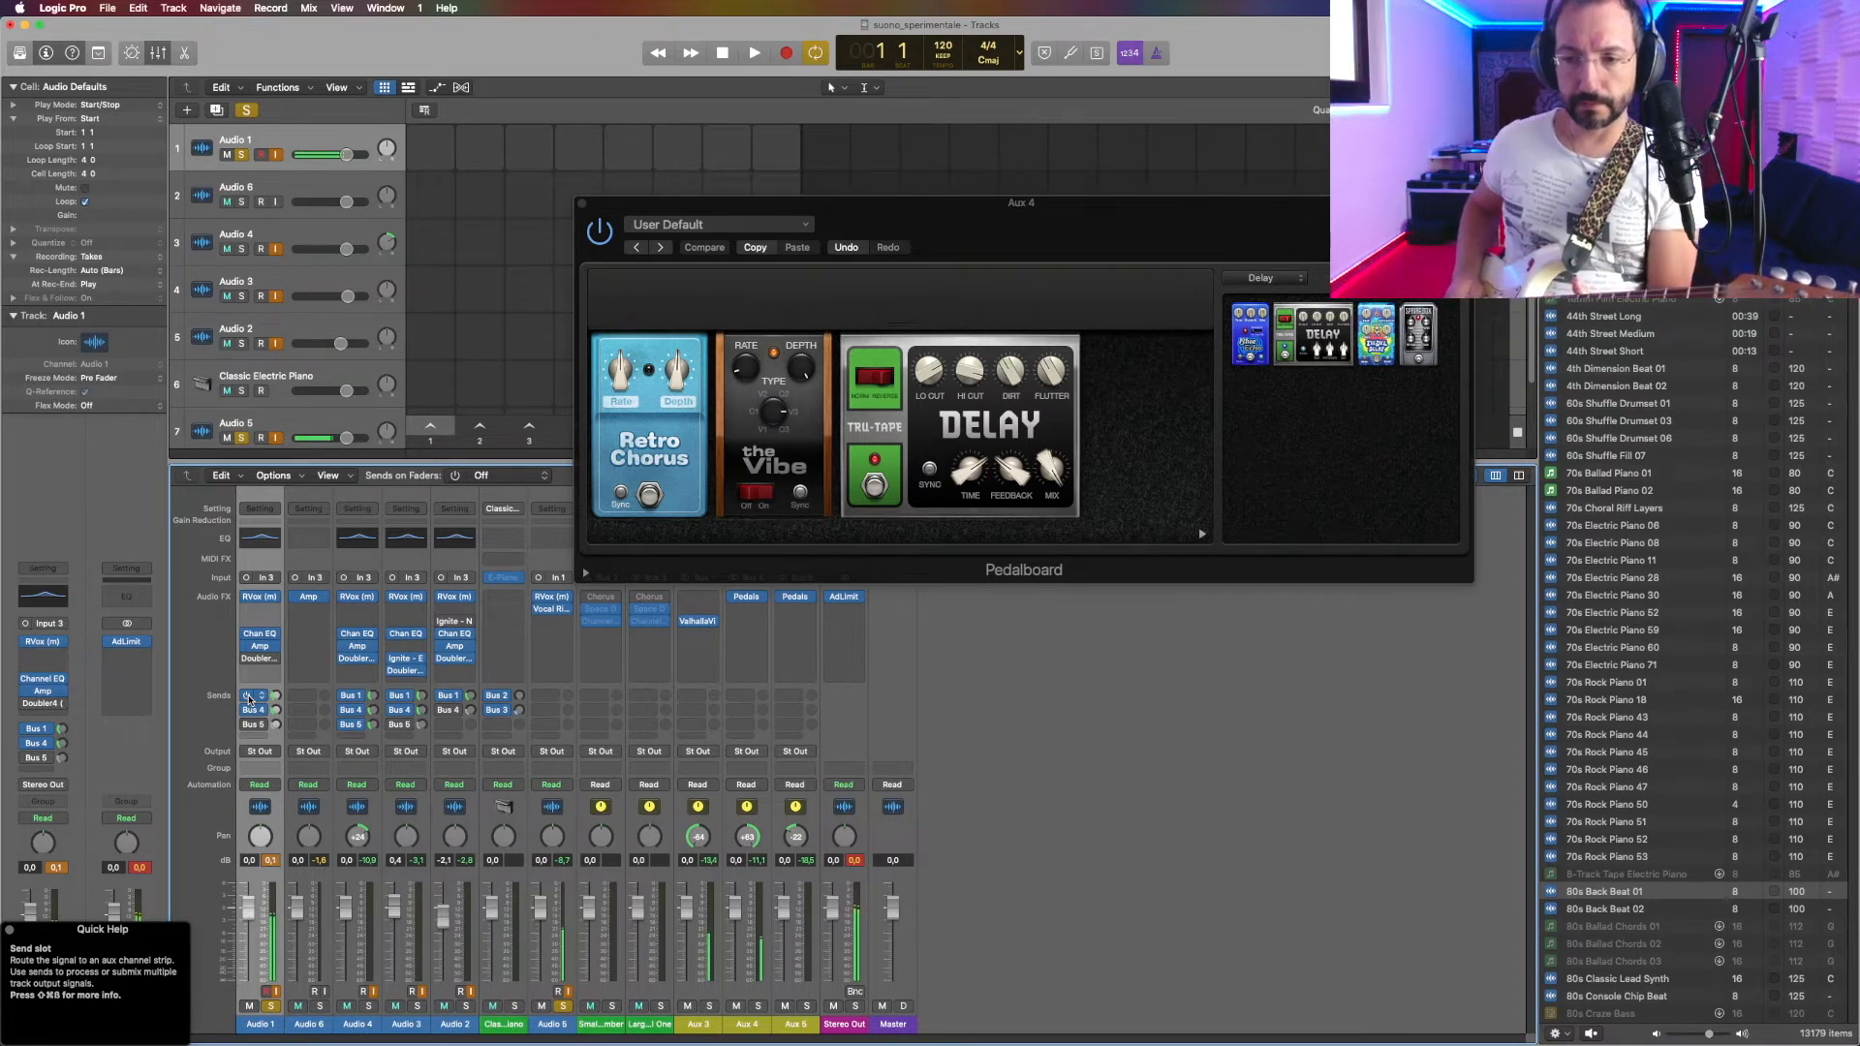
click(248, 711)
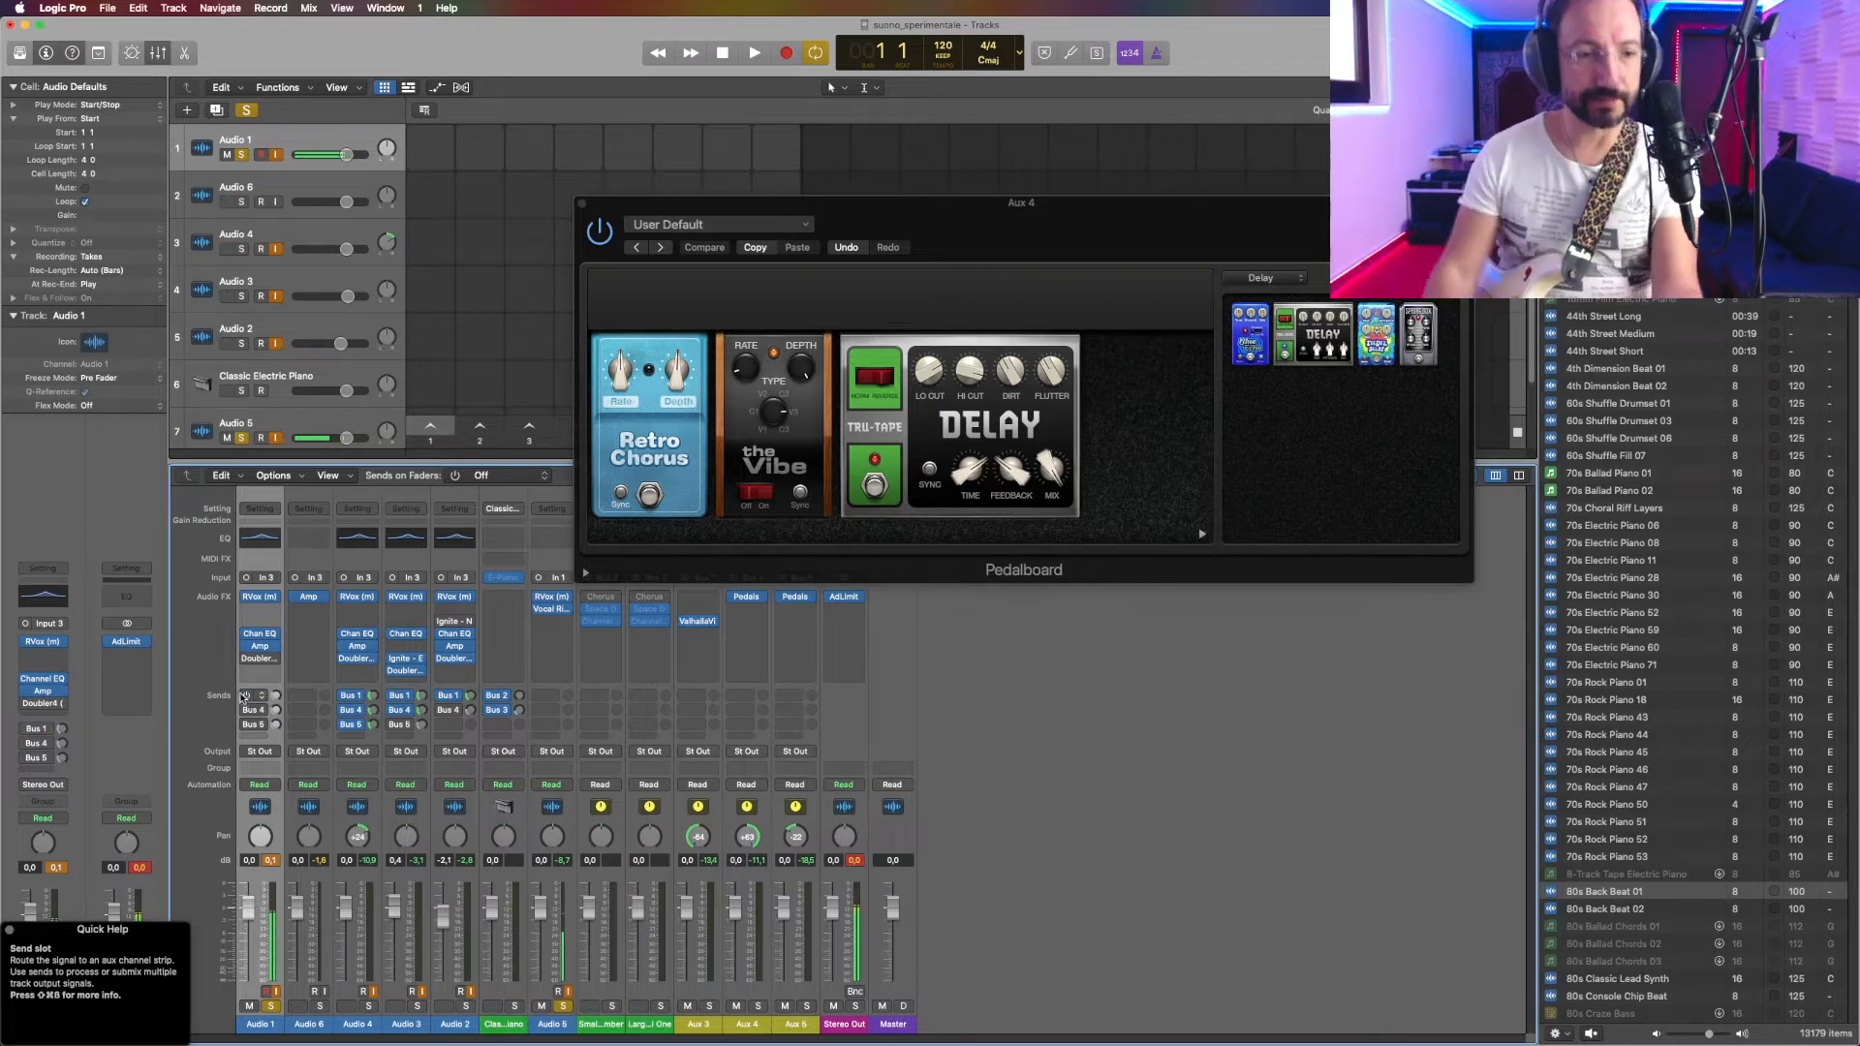
click(582, 205)
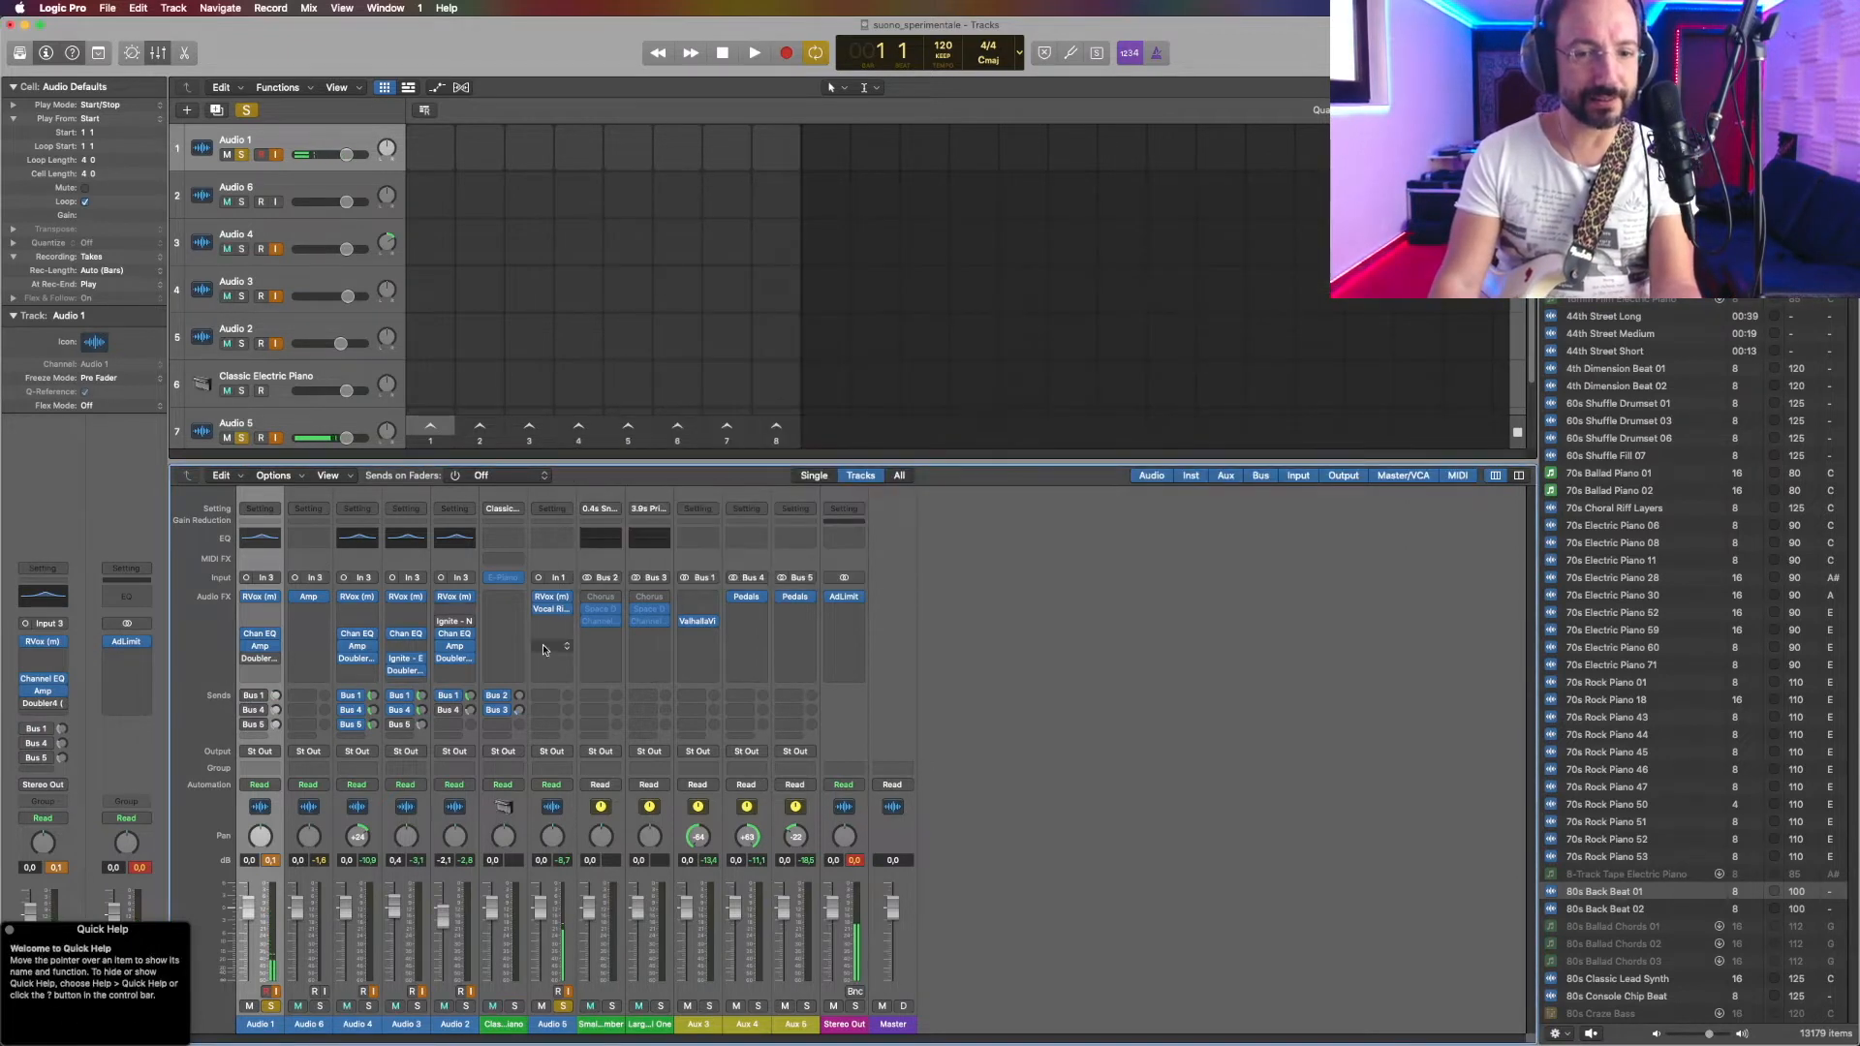
Step: Open the Pedalboard on Aux 5 and audition Audio 1 with its Bus 1, Bus 4 and Bus 5 sends active
click(796, 597)
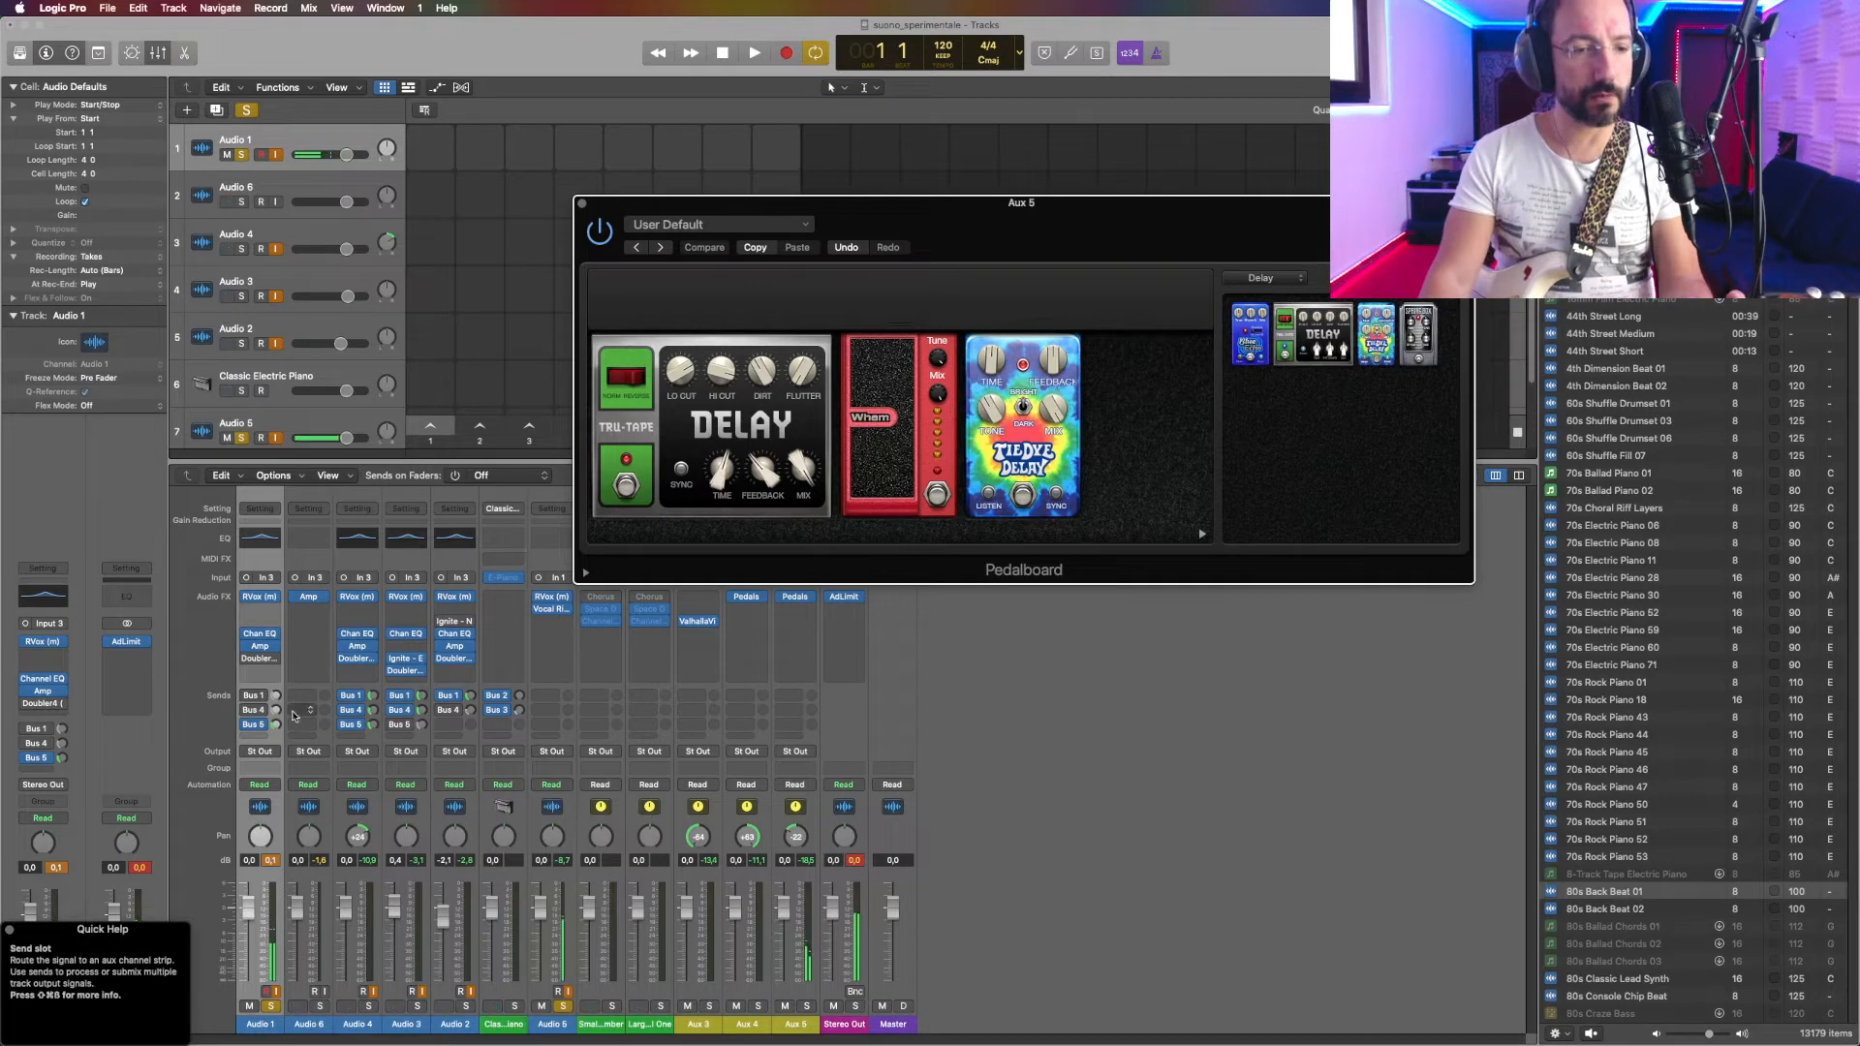
click(247, 699)
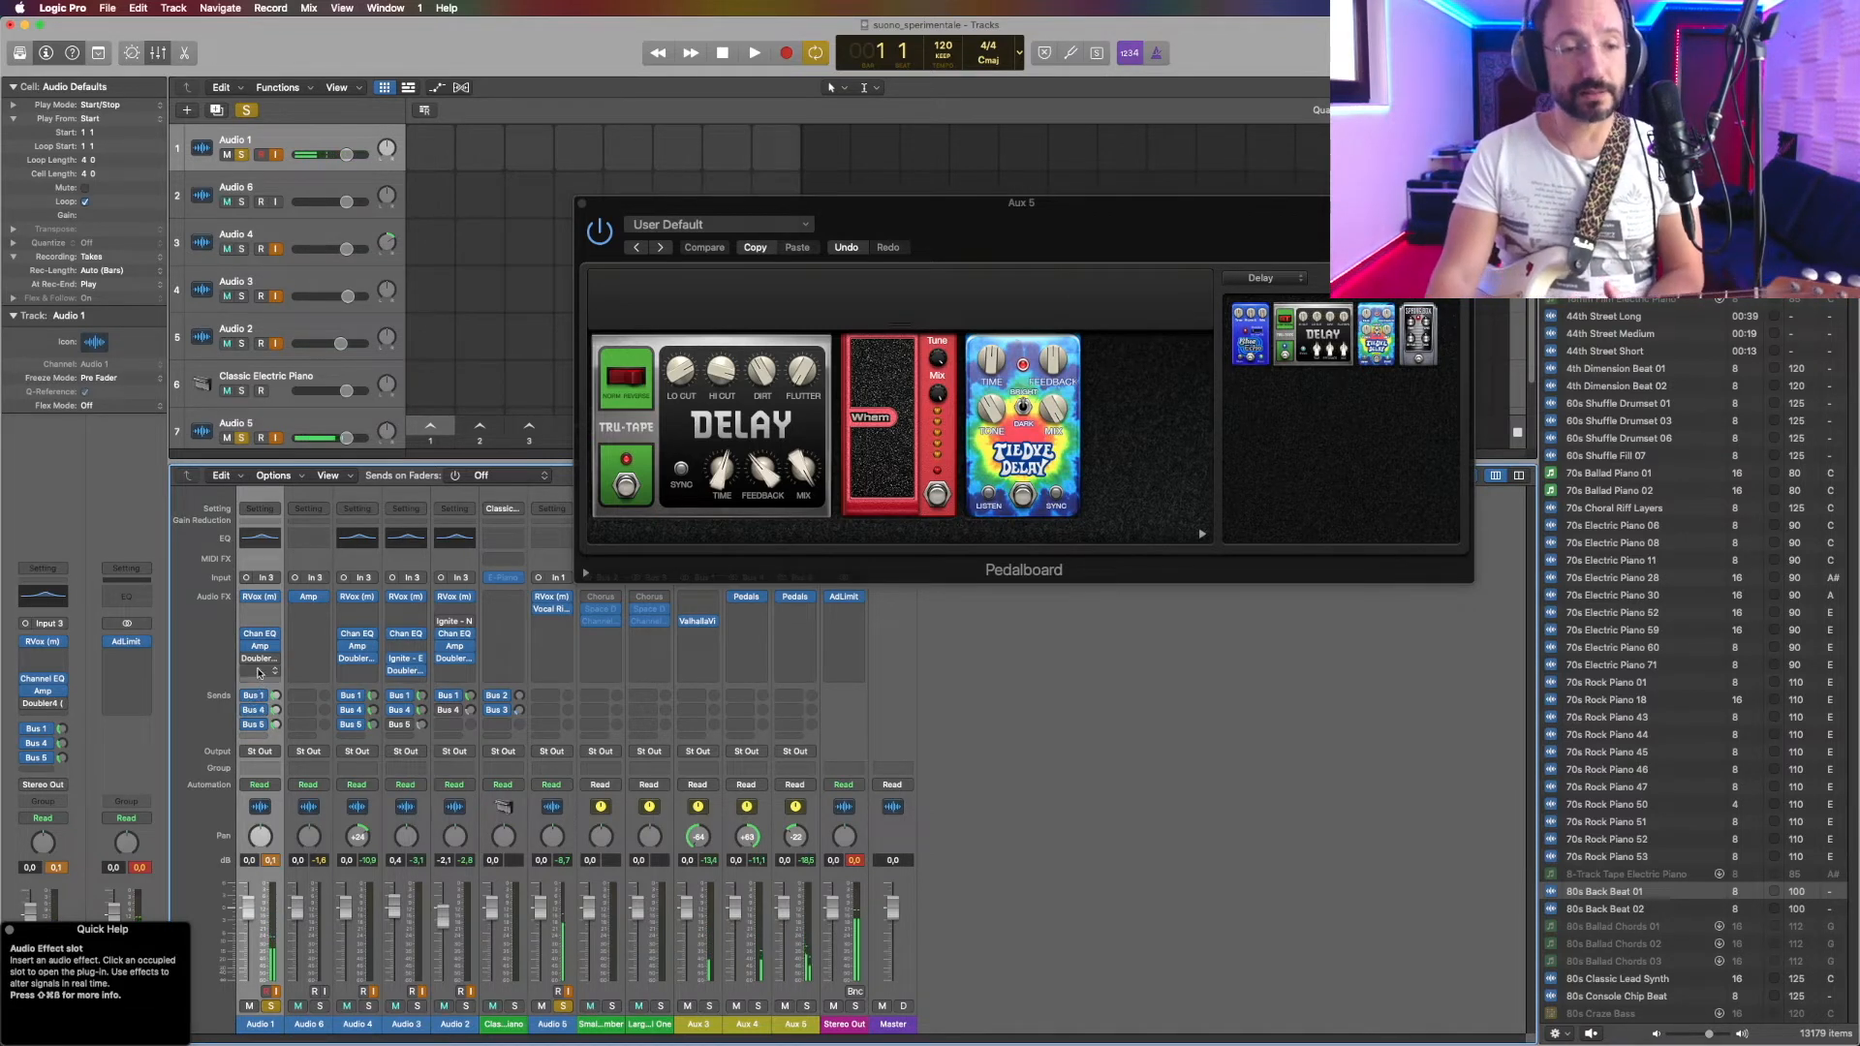
Step: Open Doubler4 on Audio 1, switch off the Bus 1, Bus 4 and Bus 5 sends, and enable the plug-in
click(258, 661)
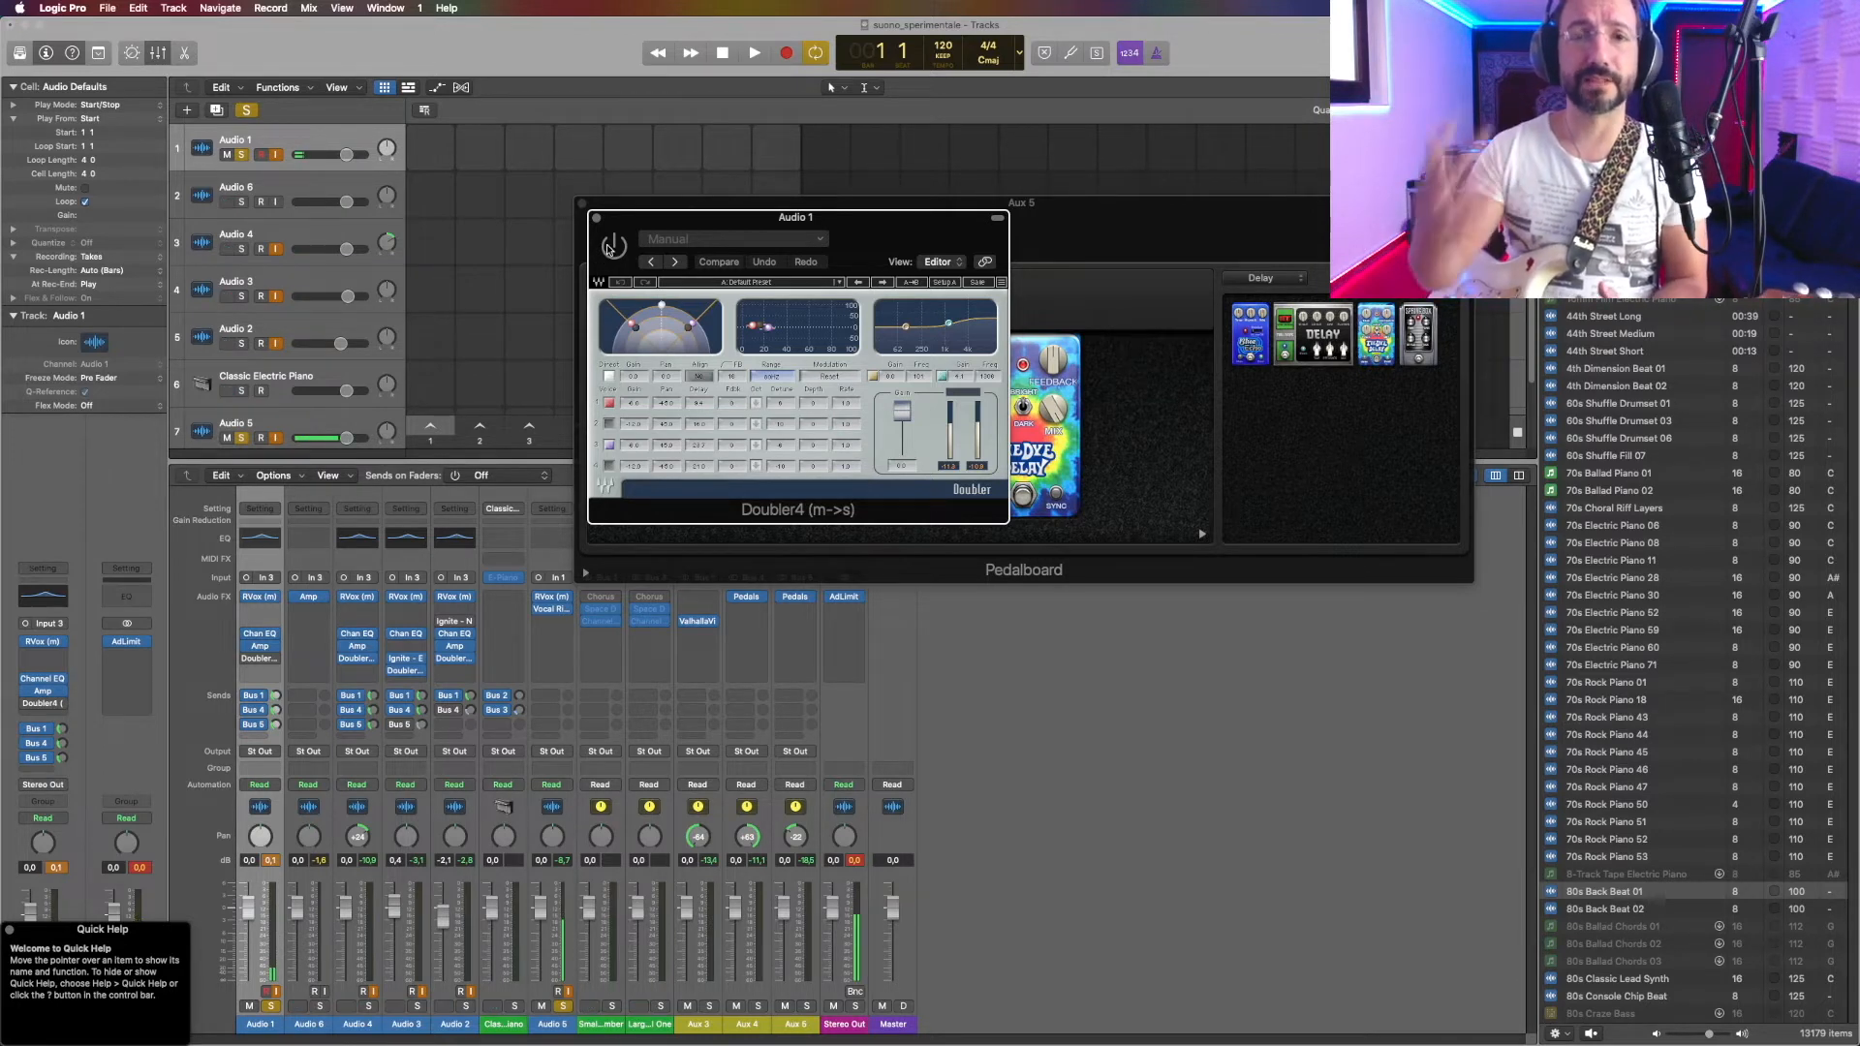
click(246, 696)
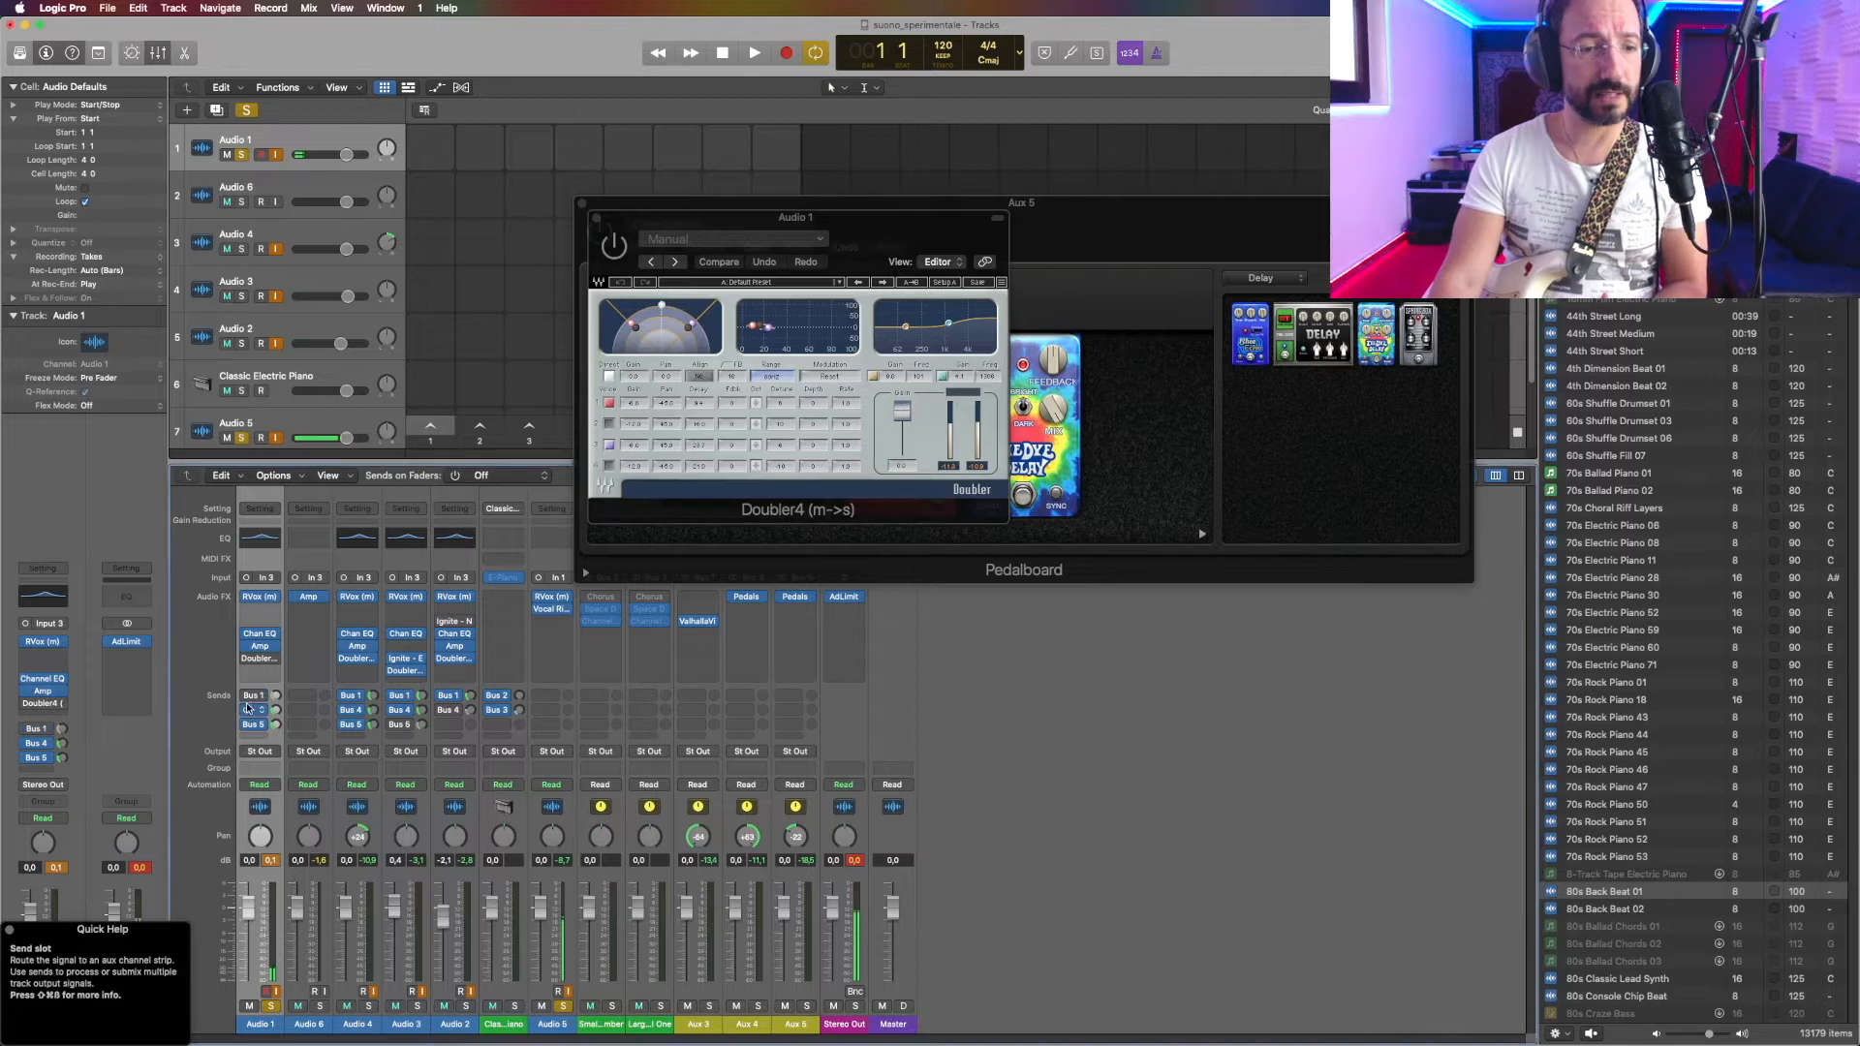
click(246, 710)
click(246, 725)
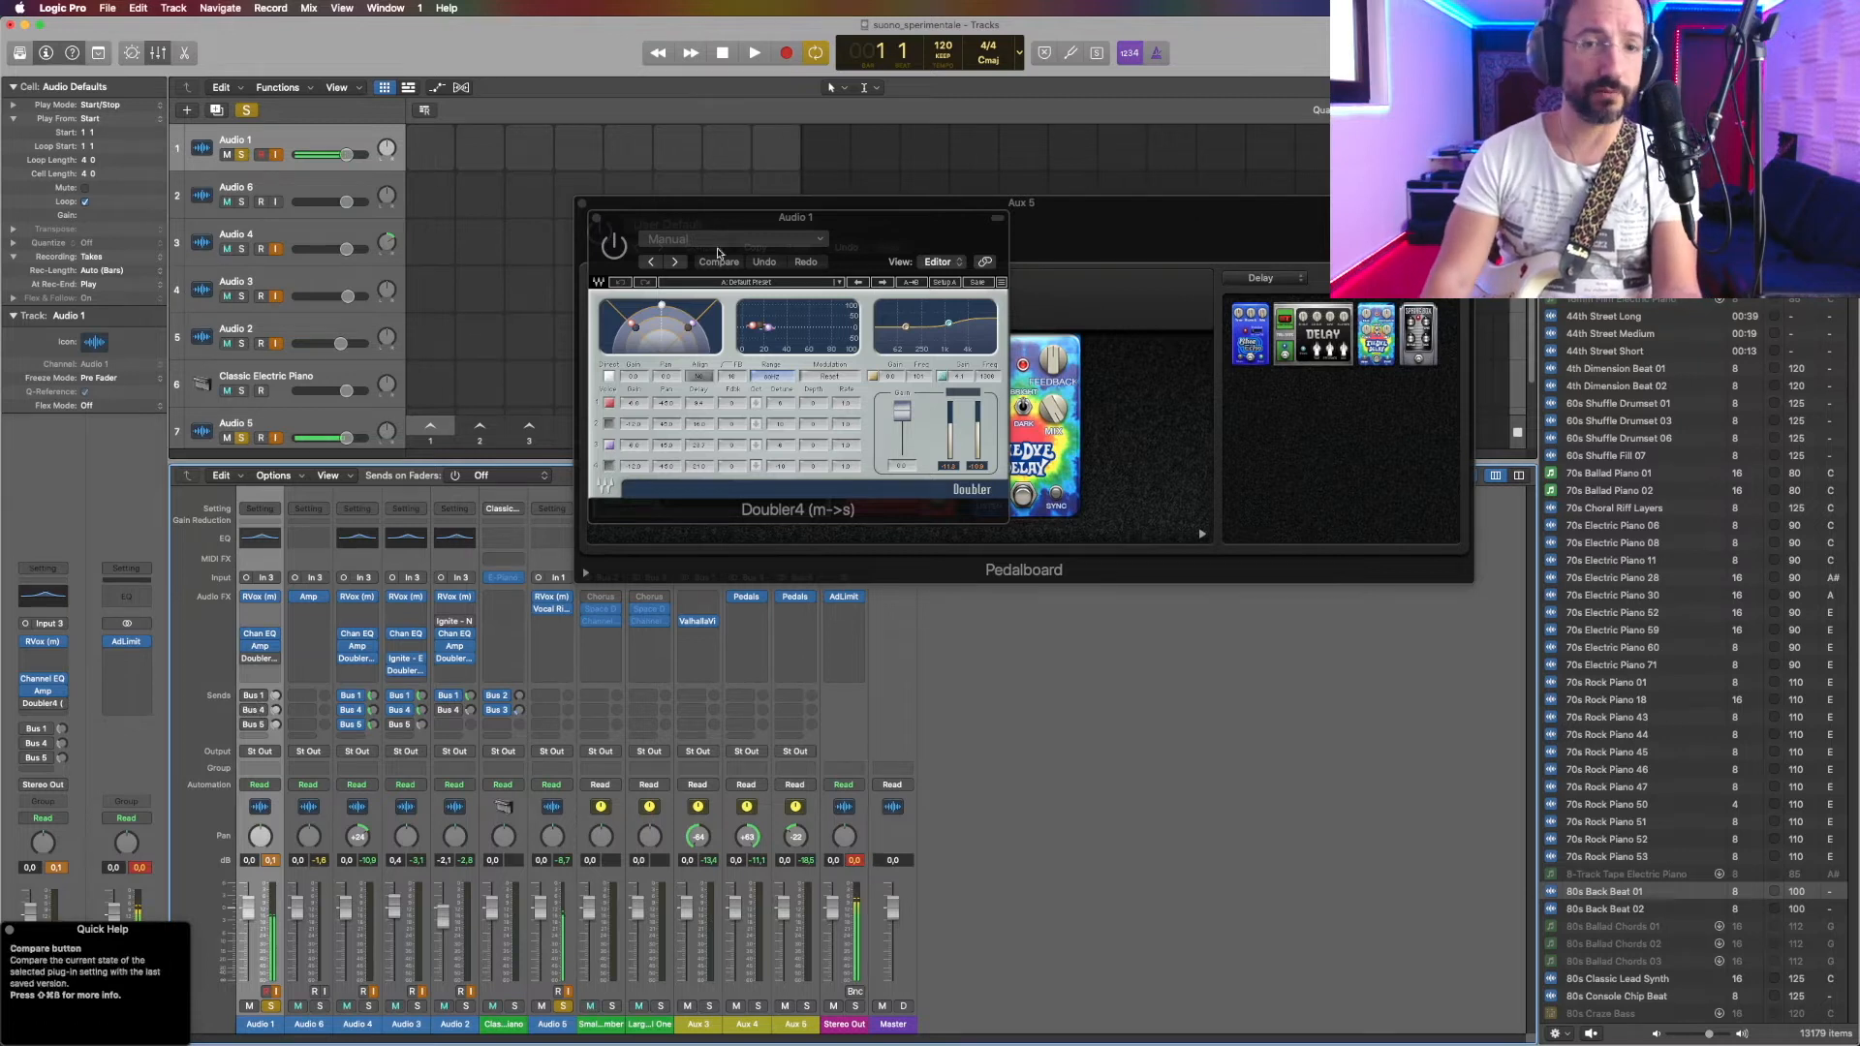
click(623, 247)
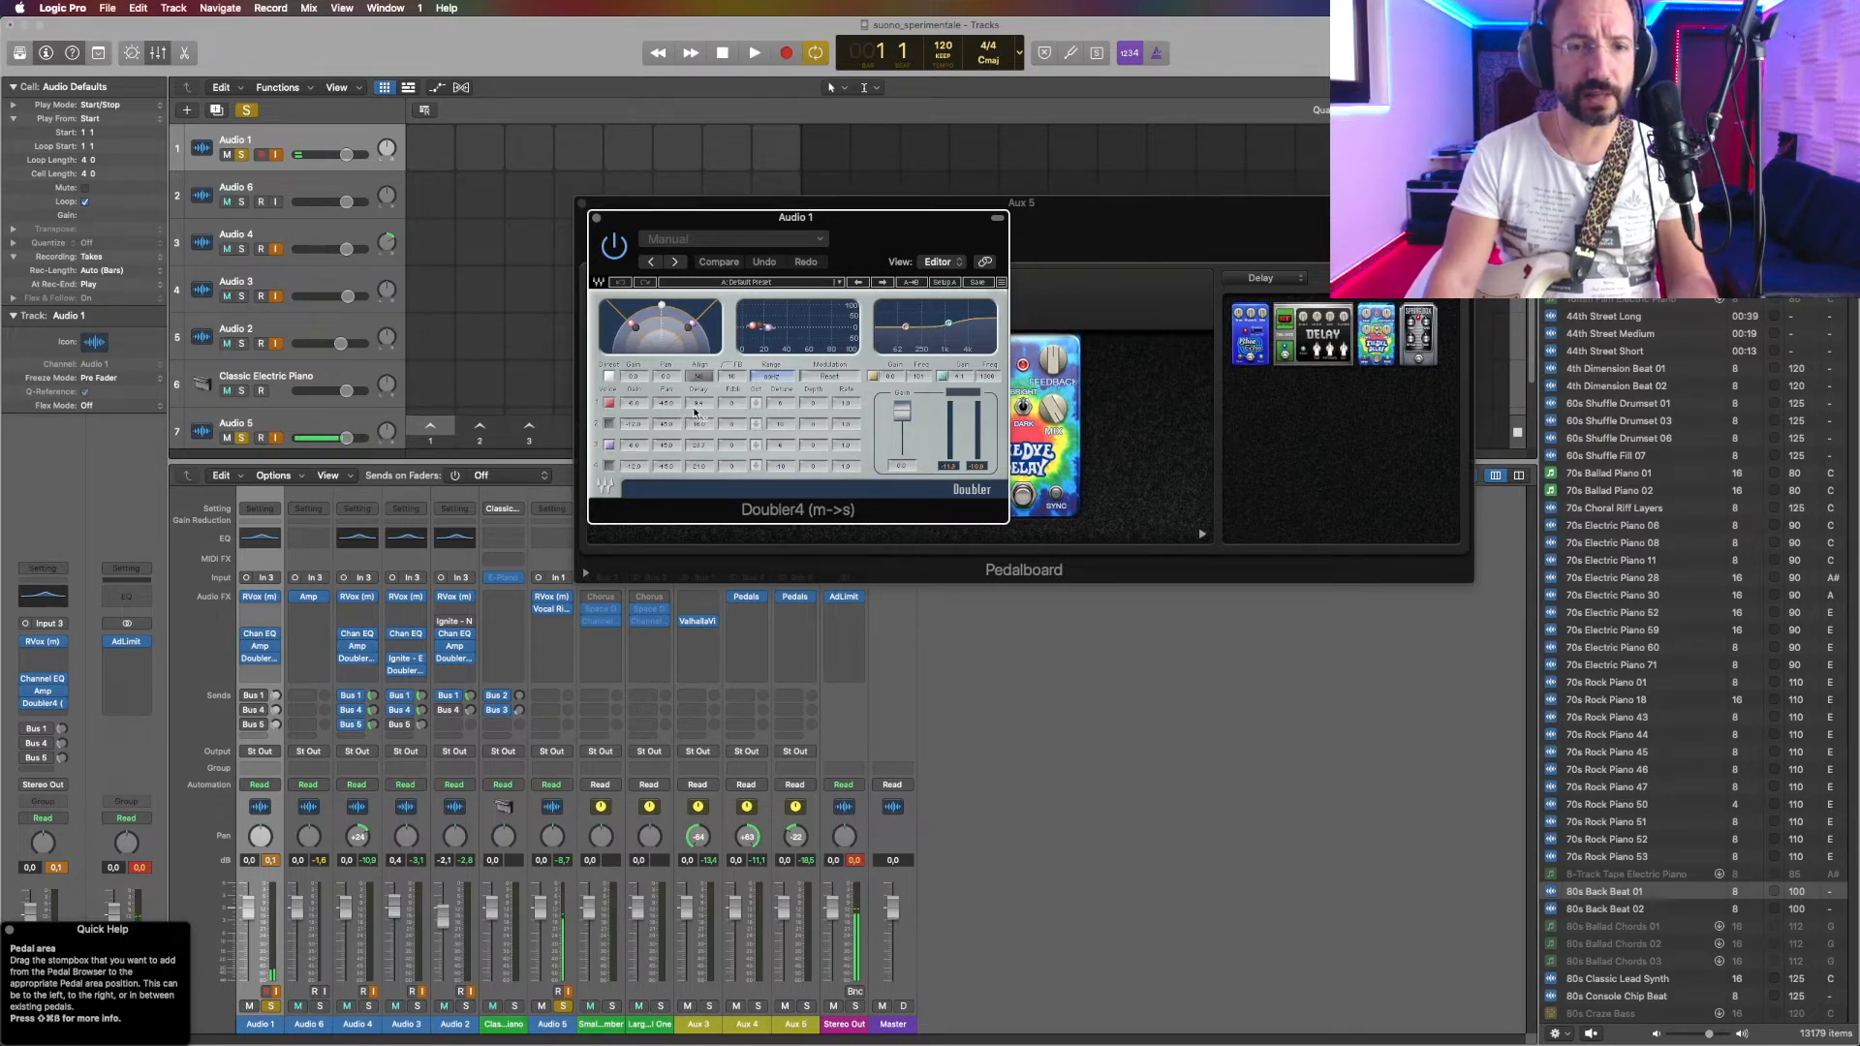
Step: Set the detune of Doubler4's first voice to 0 and change the third voice's detune value
double_click(781, 402)
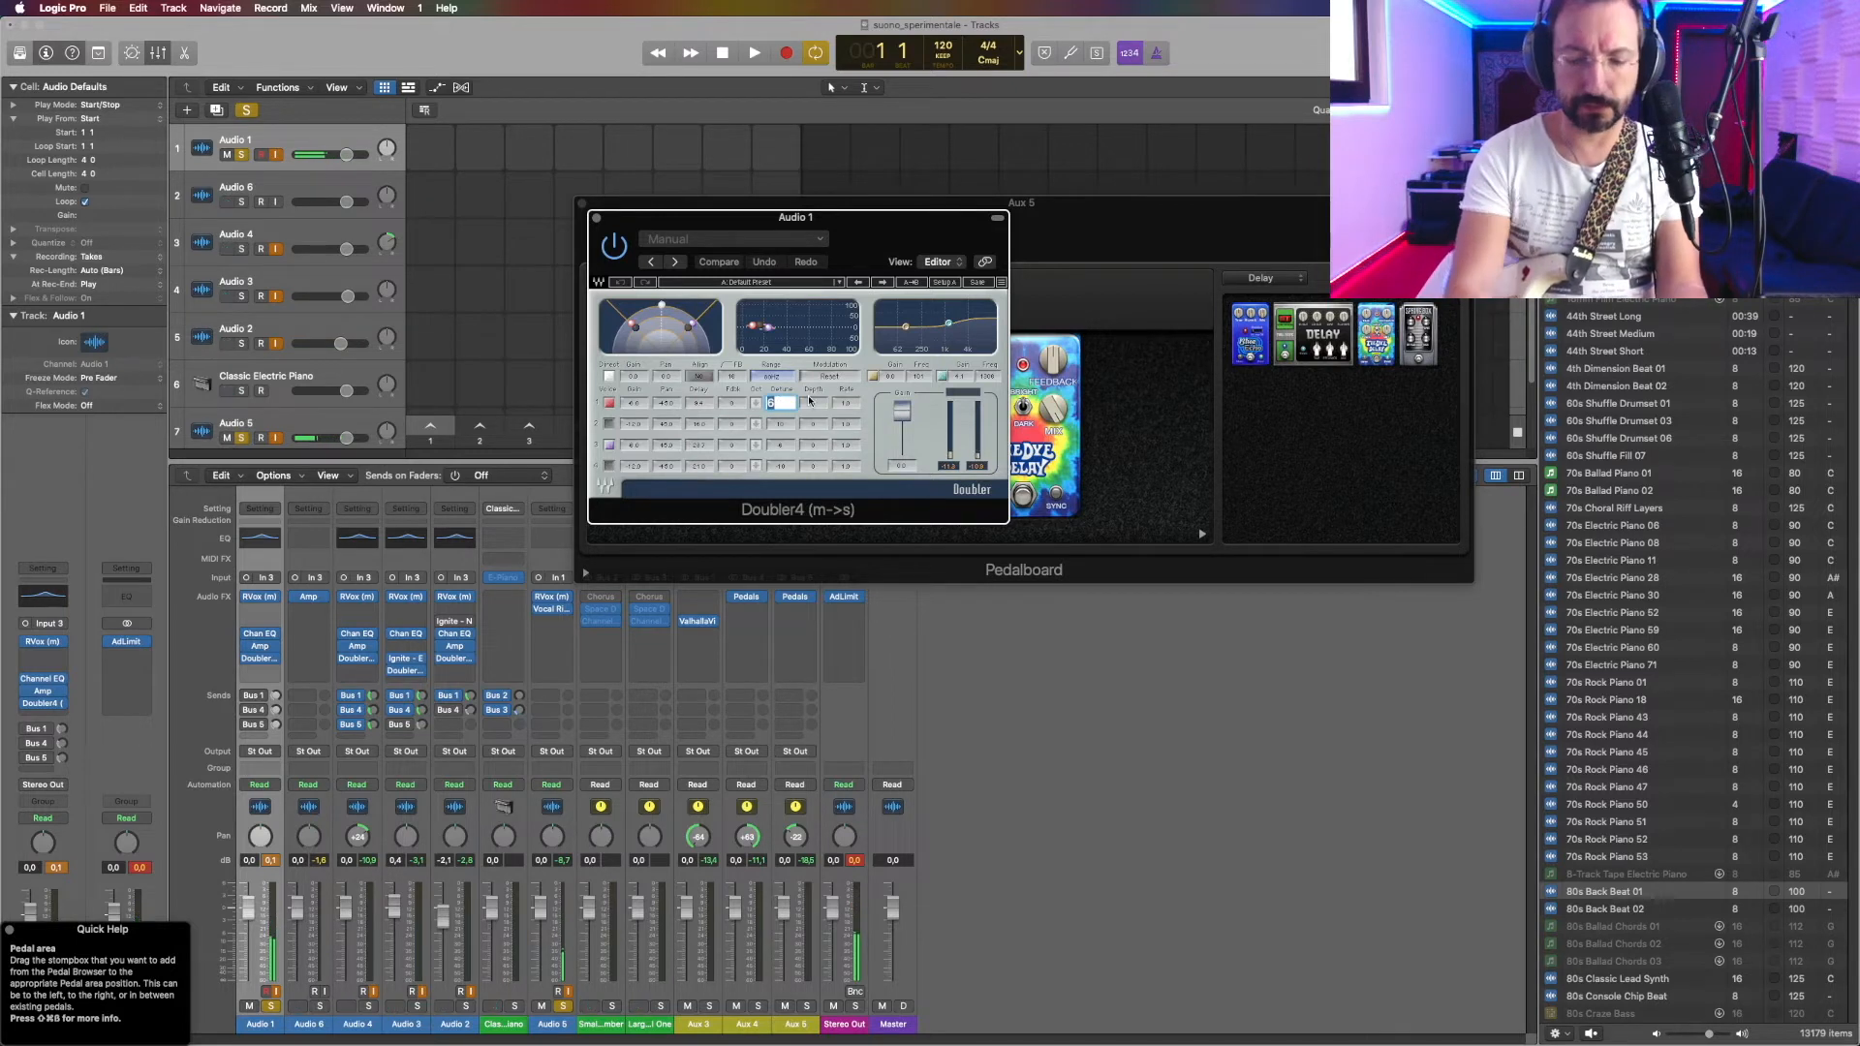
text(0)
key(Return)
double_click(781, 445)
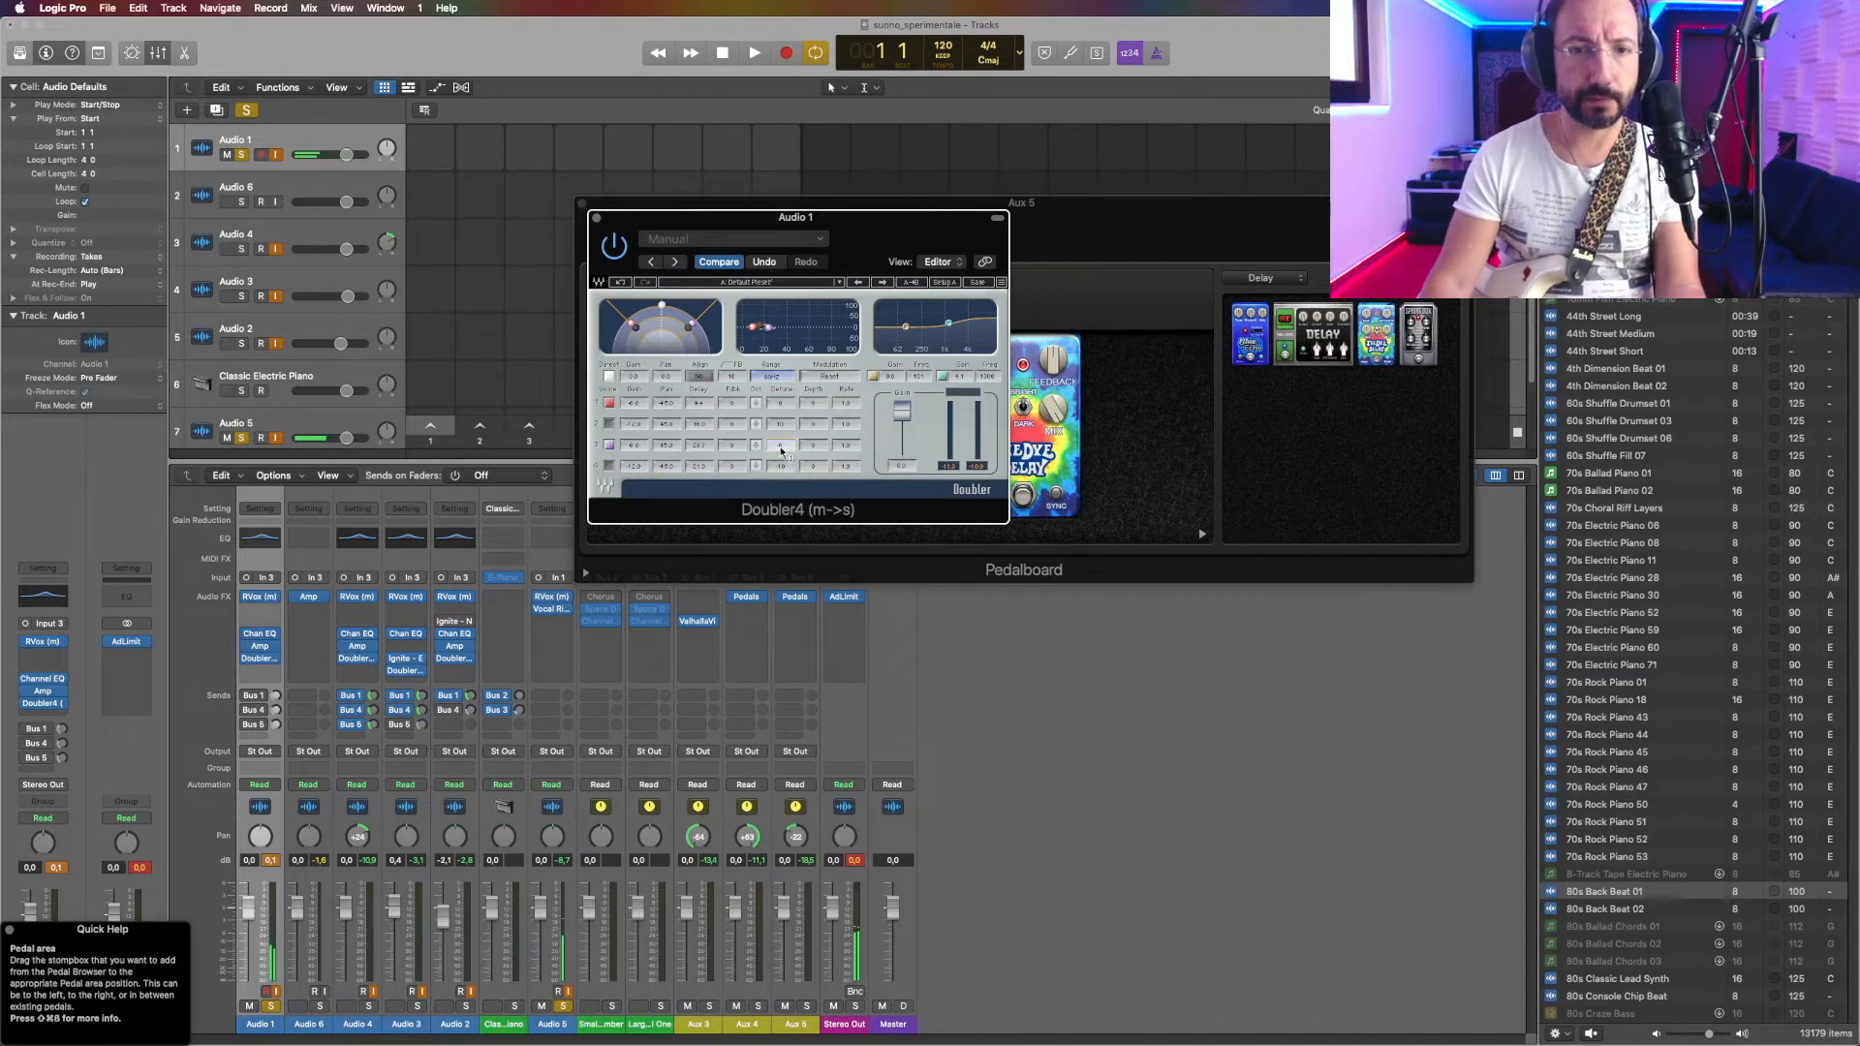
text(-6)
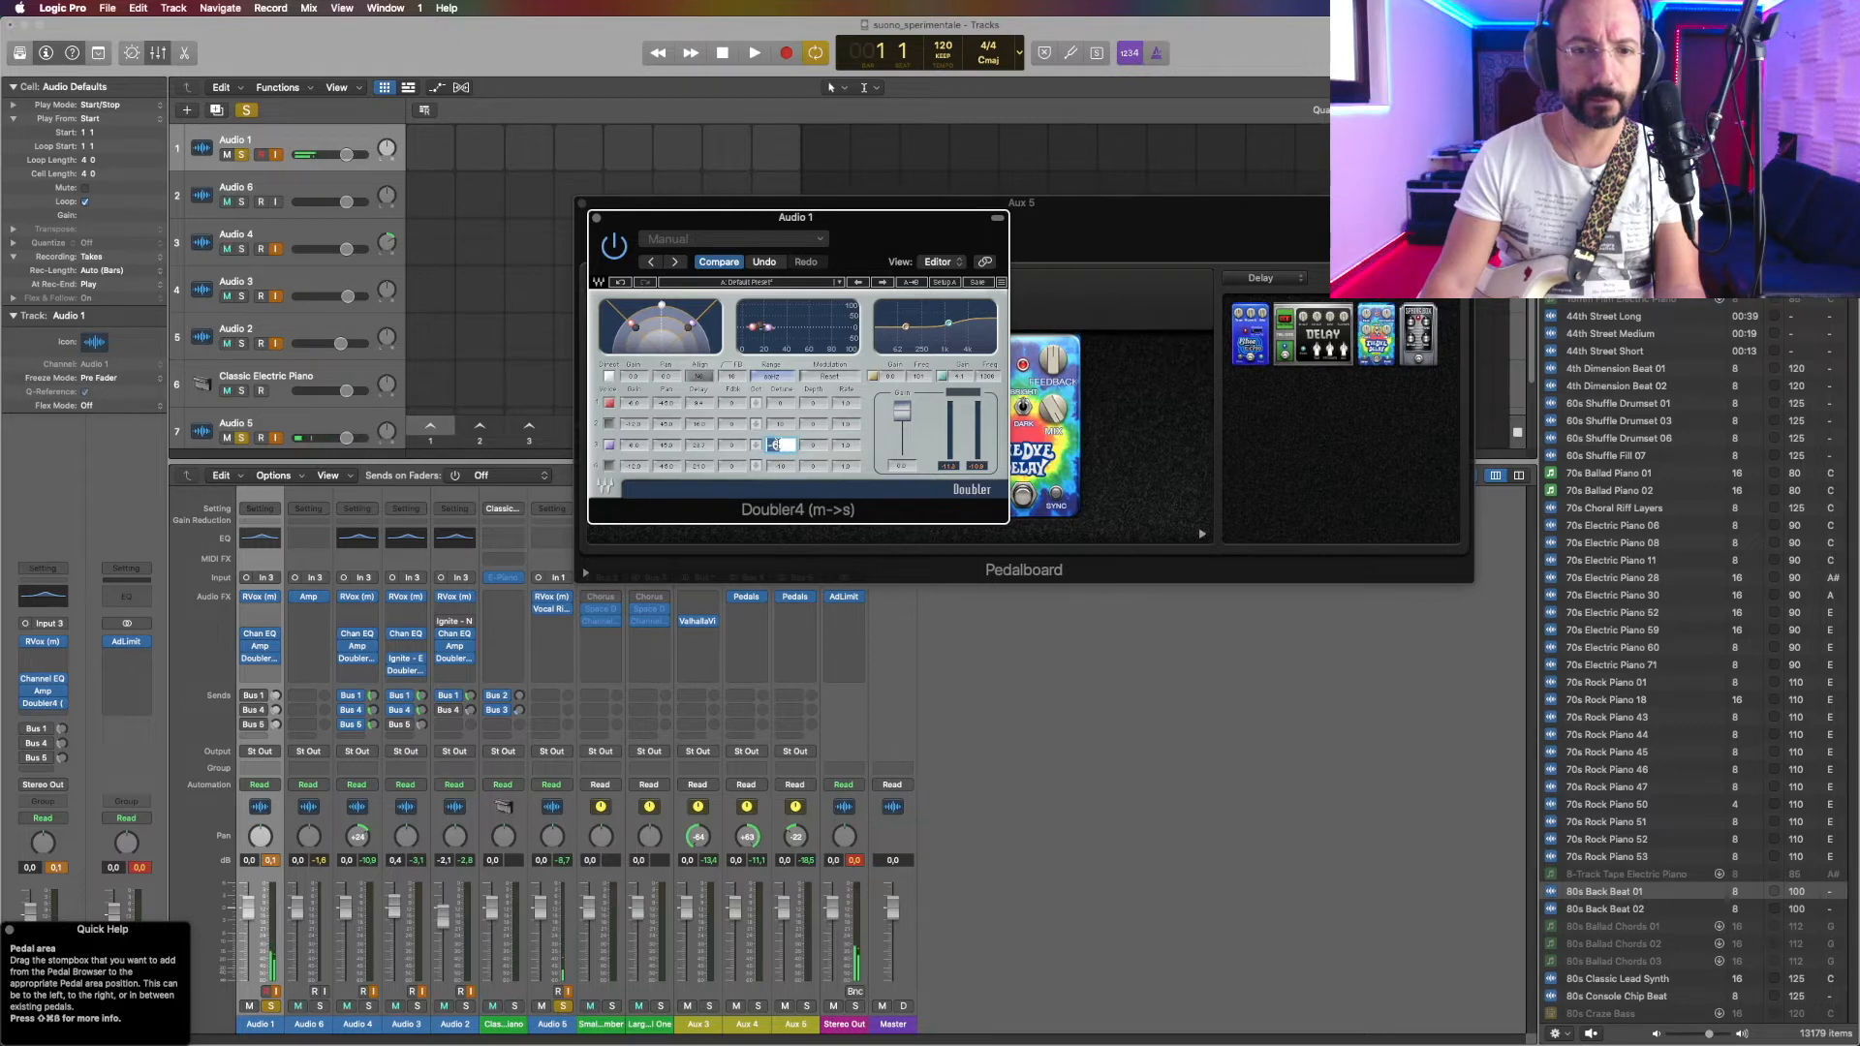
key(Return)
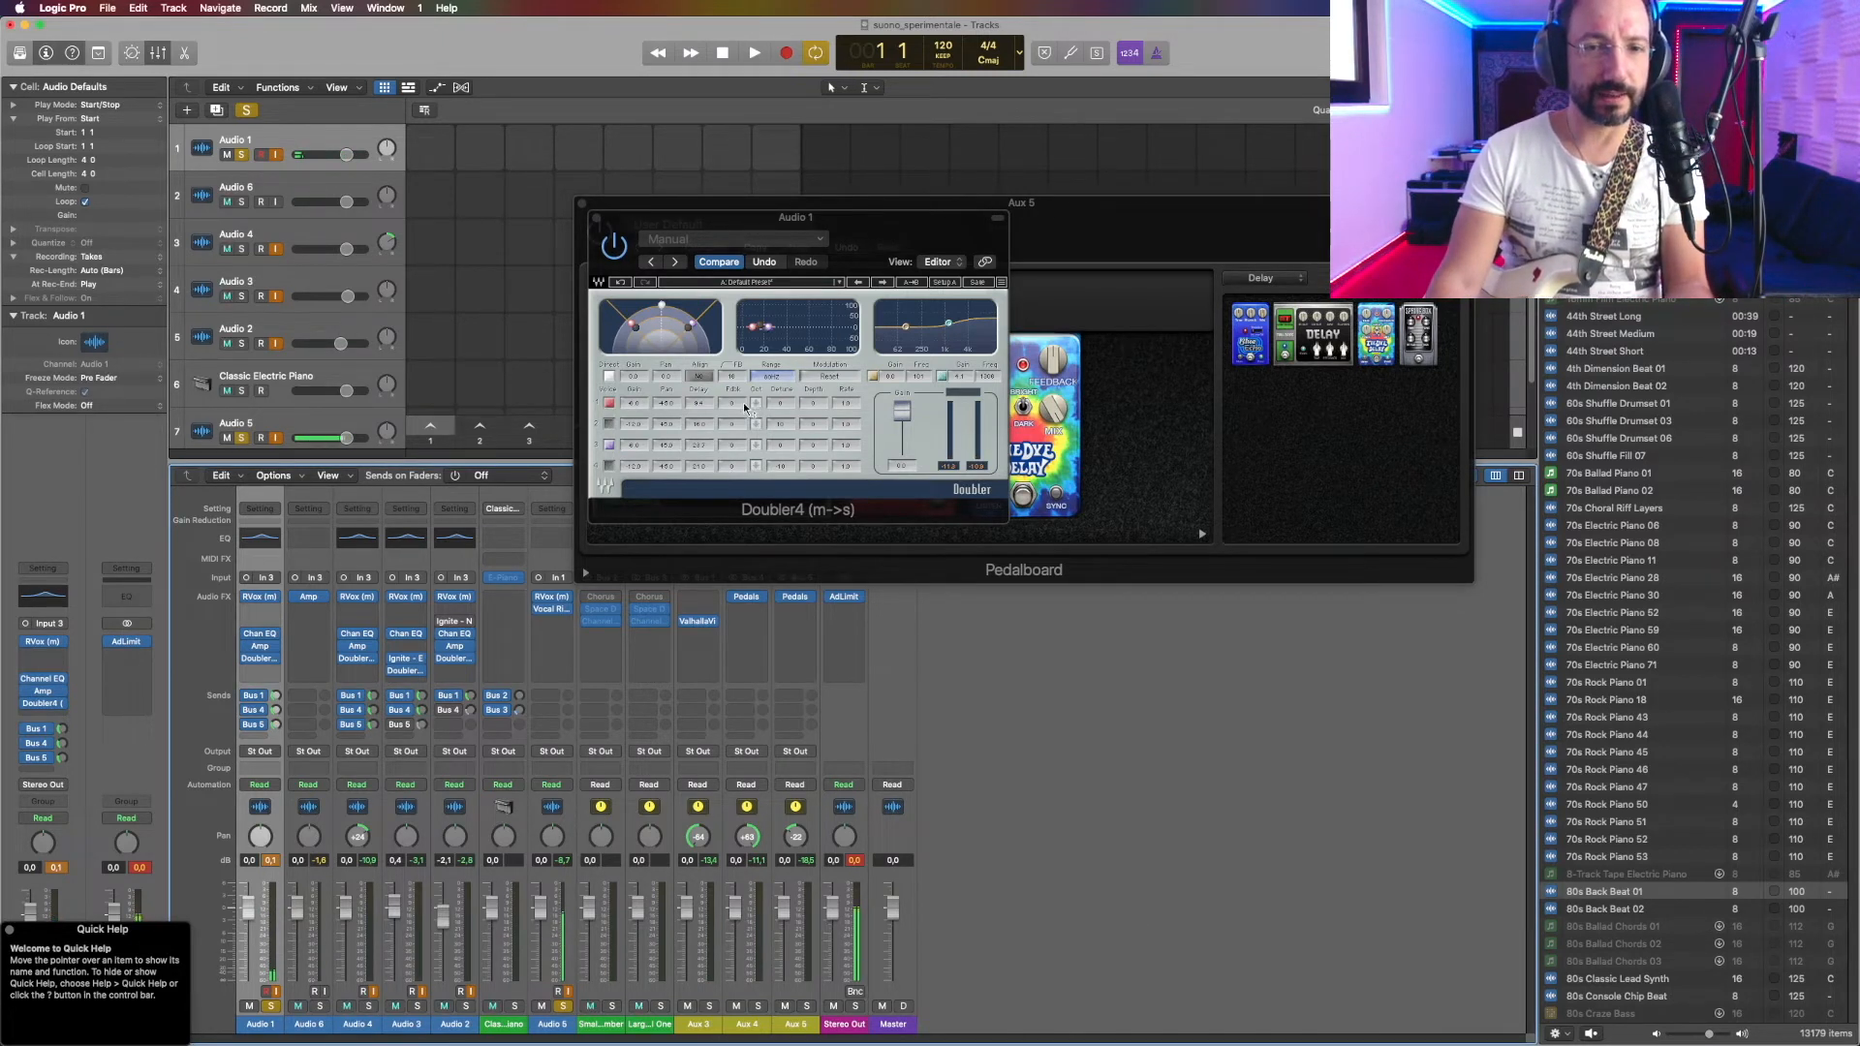
Step: Audition Audio 1 with all three sends active, toggling Doubler4's bypass to compare the sound
click(777, 403)
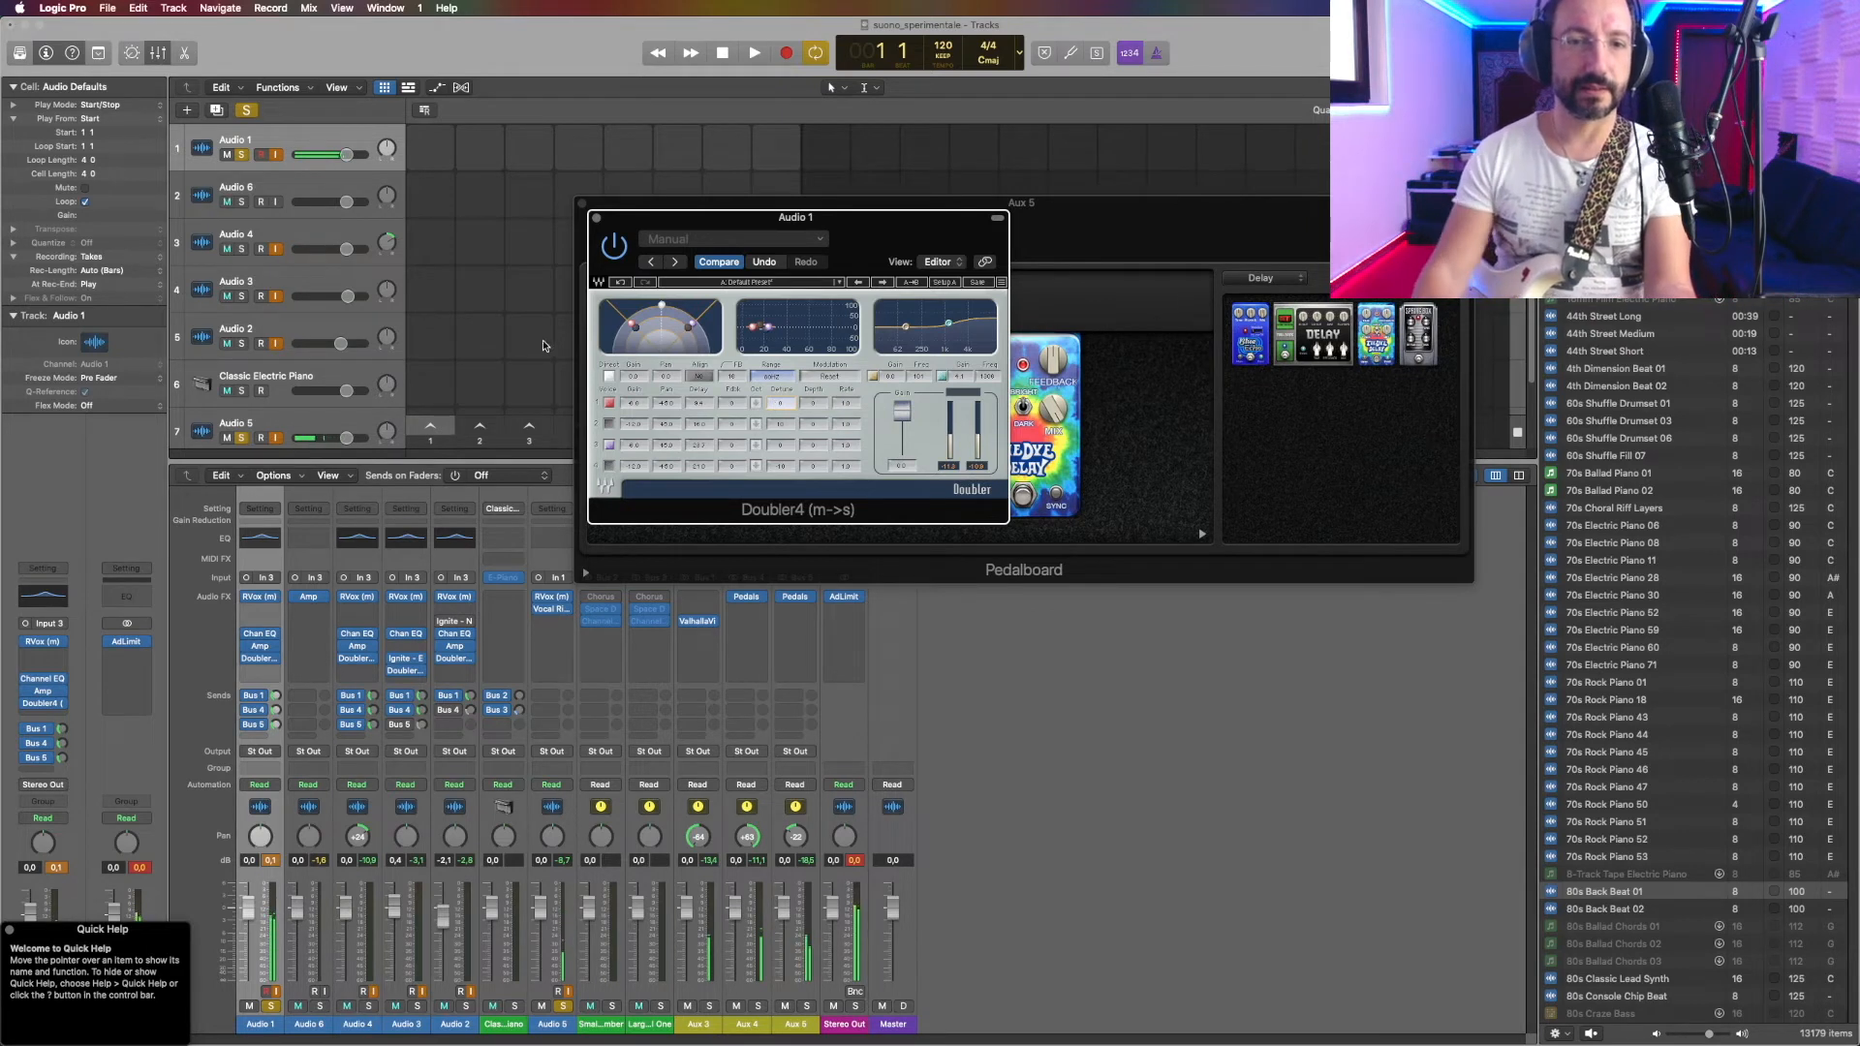
click(609, 251)
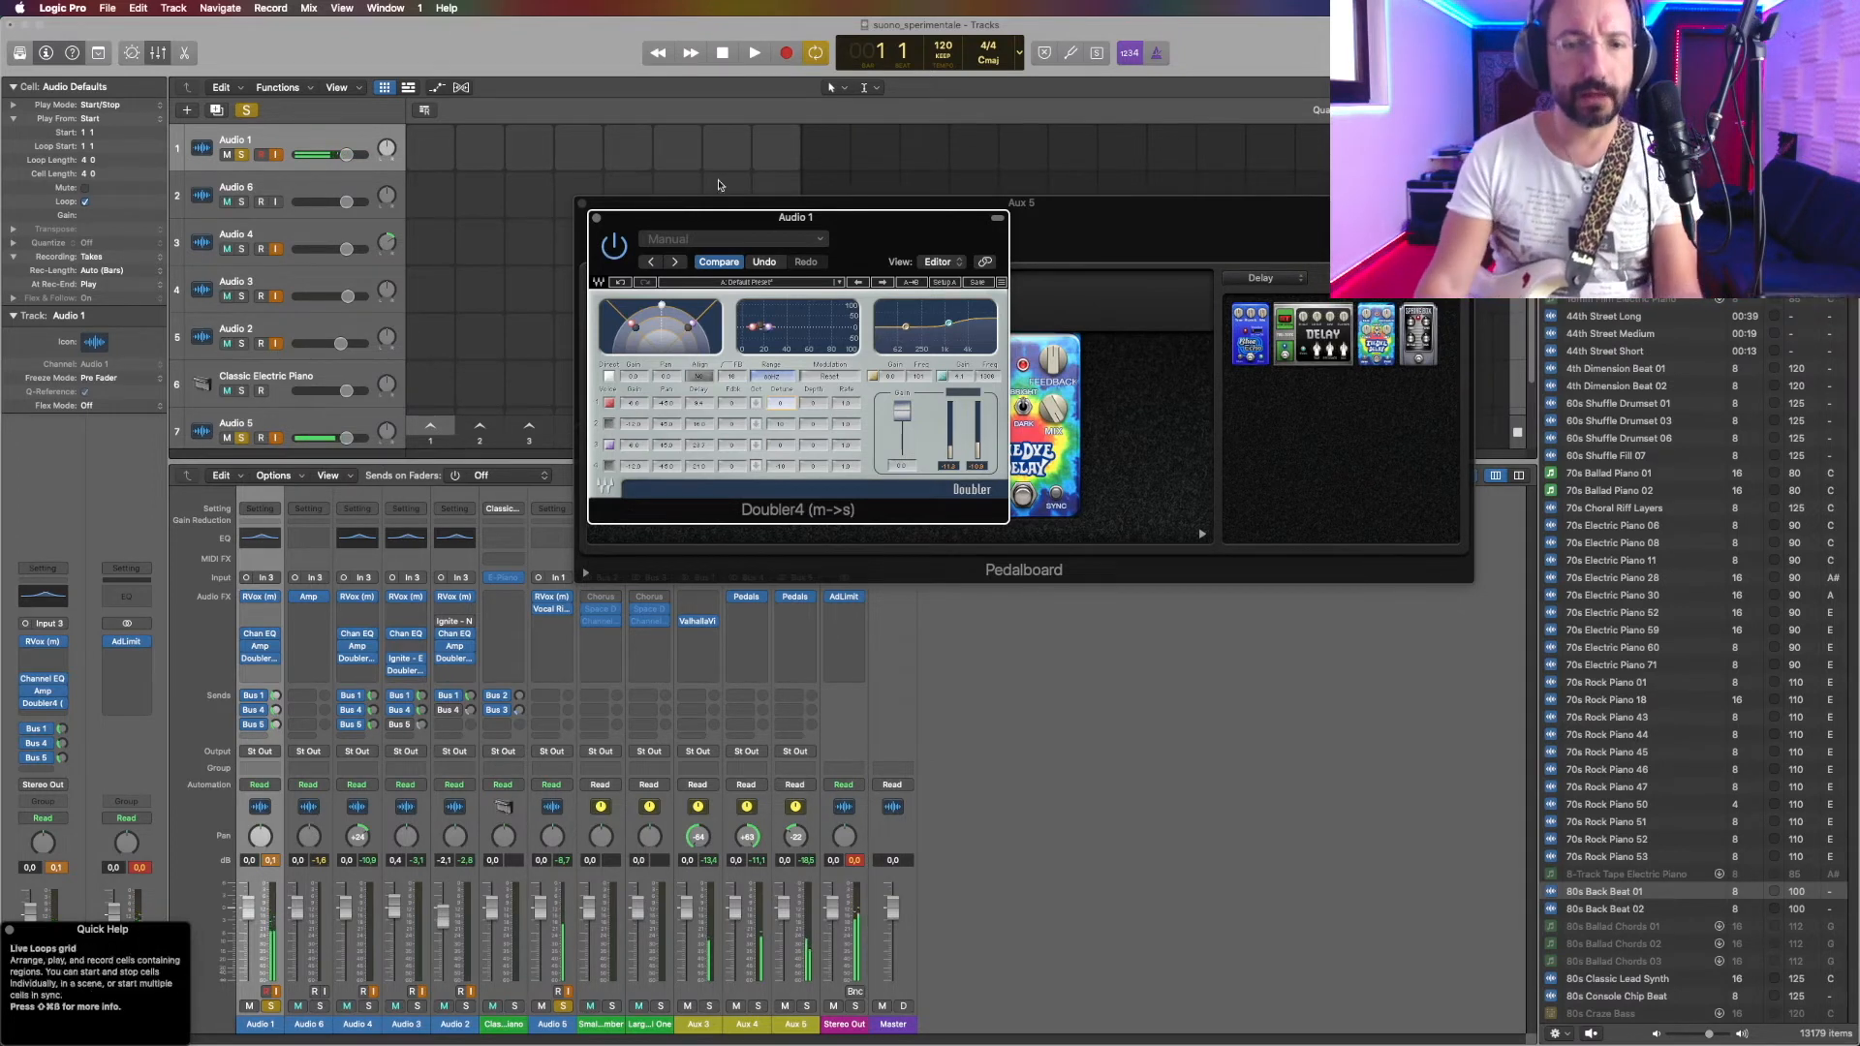
Step: Re-enter the detune of Doubler4's first voice and set the third voice's detune to 8
double_click(781, 402)
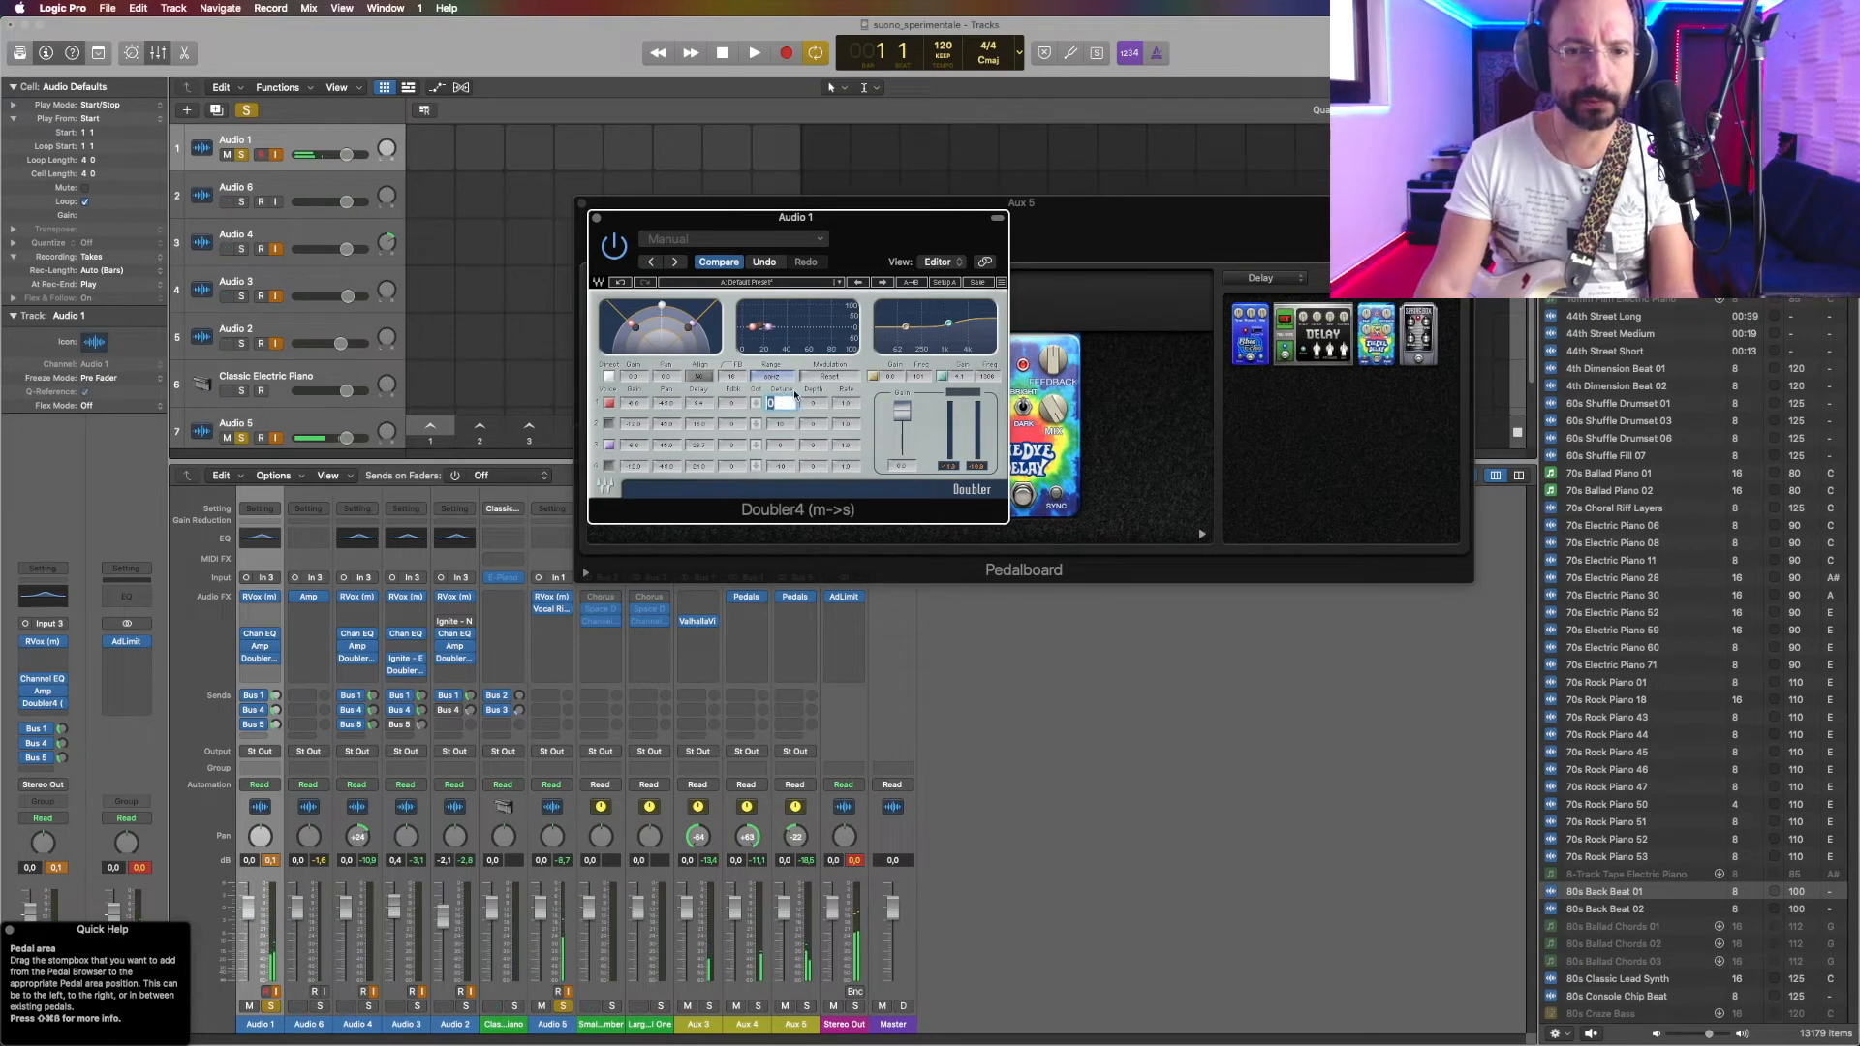
key(Return)
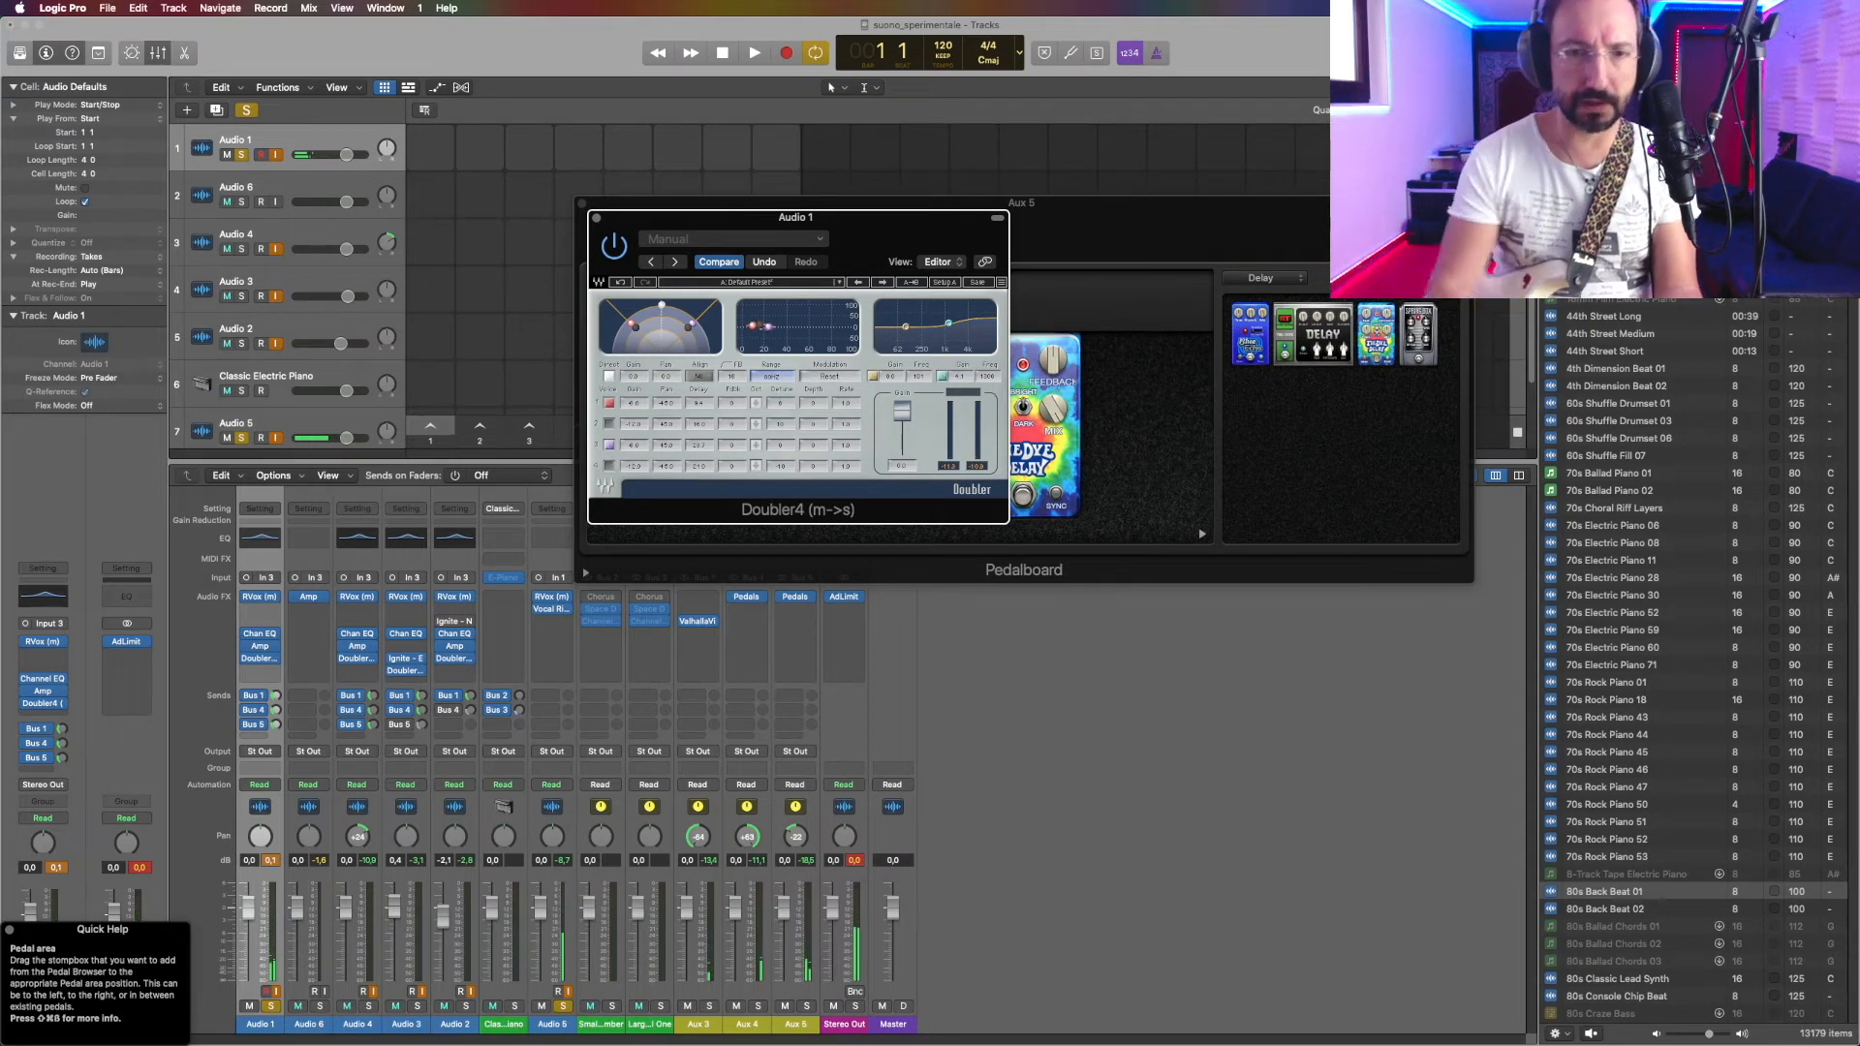
double_click(782, 445)
text(8)
key(Return)
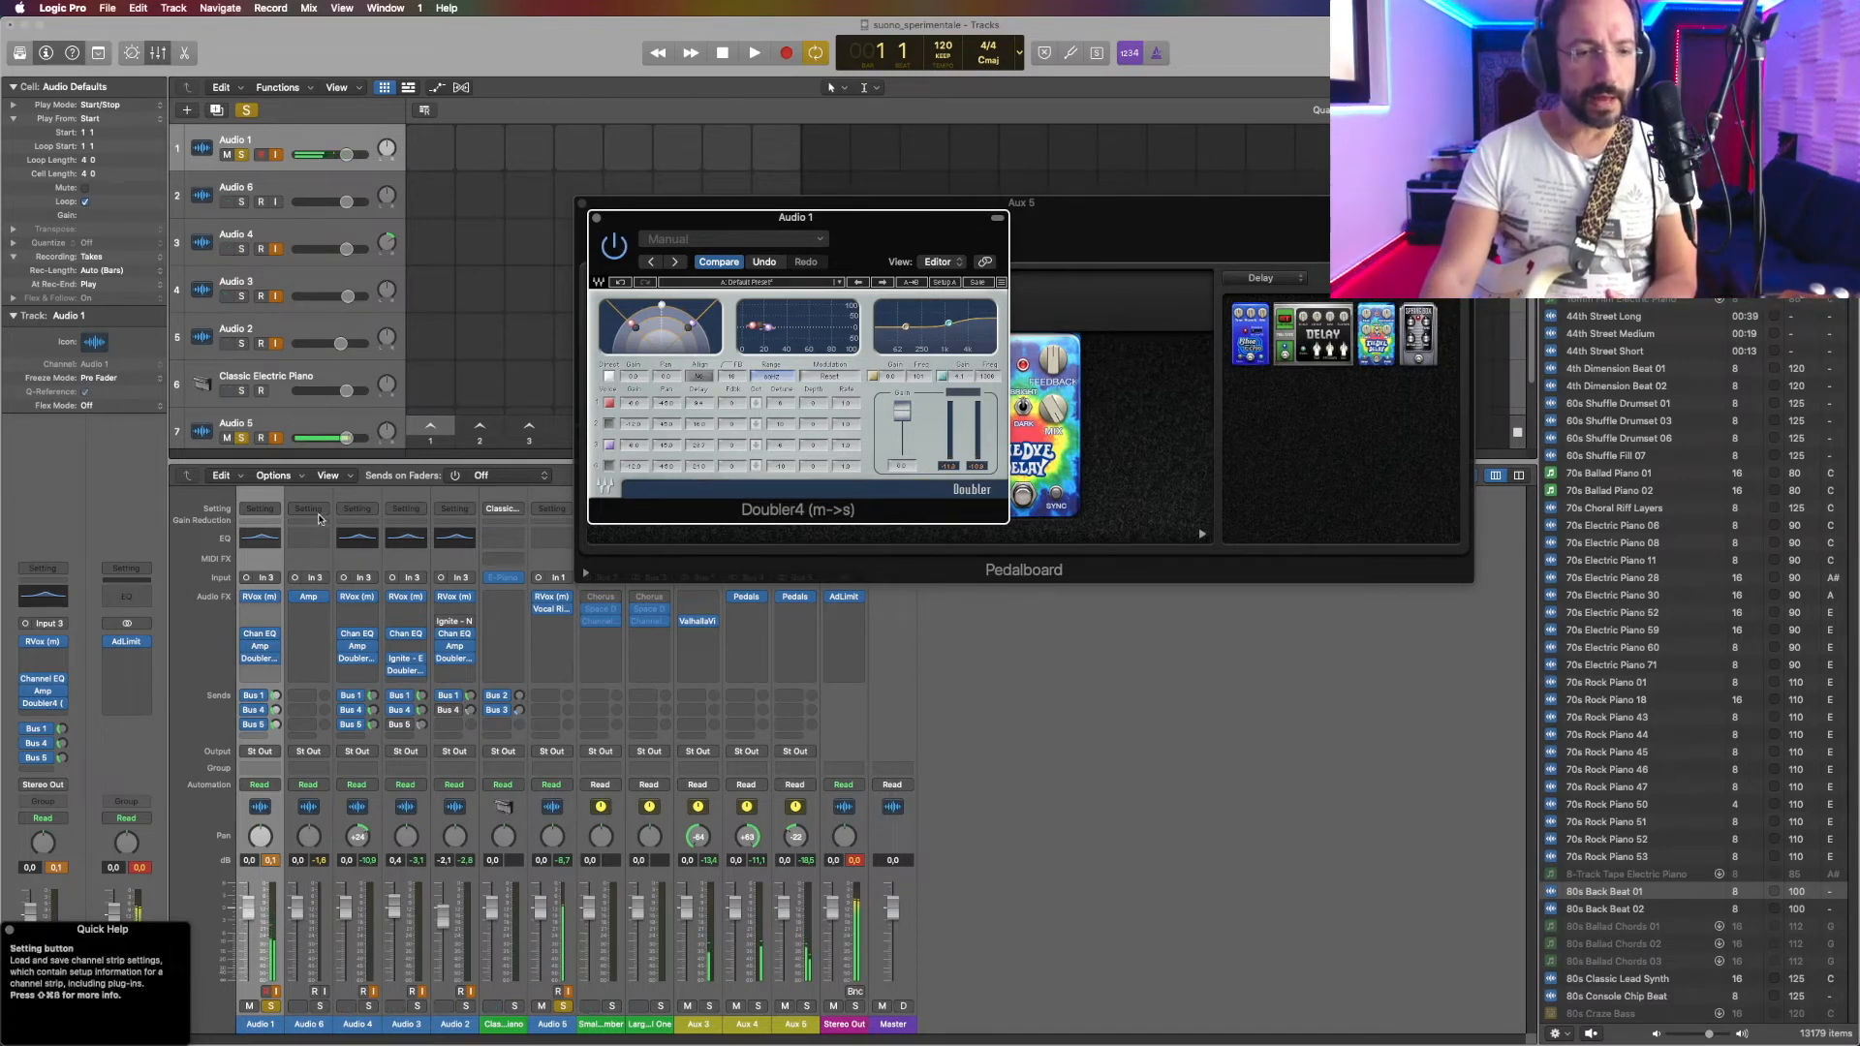
Step: Delete the Audio 6 channel strip, even though it is assigned to a track
click(301, 559)
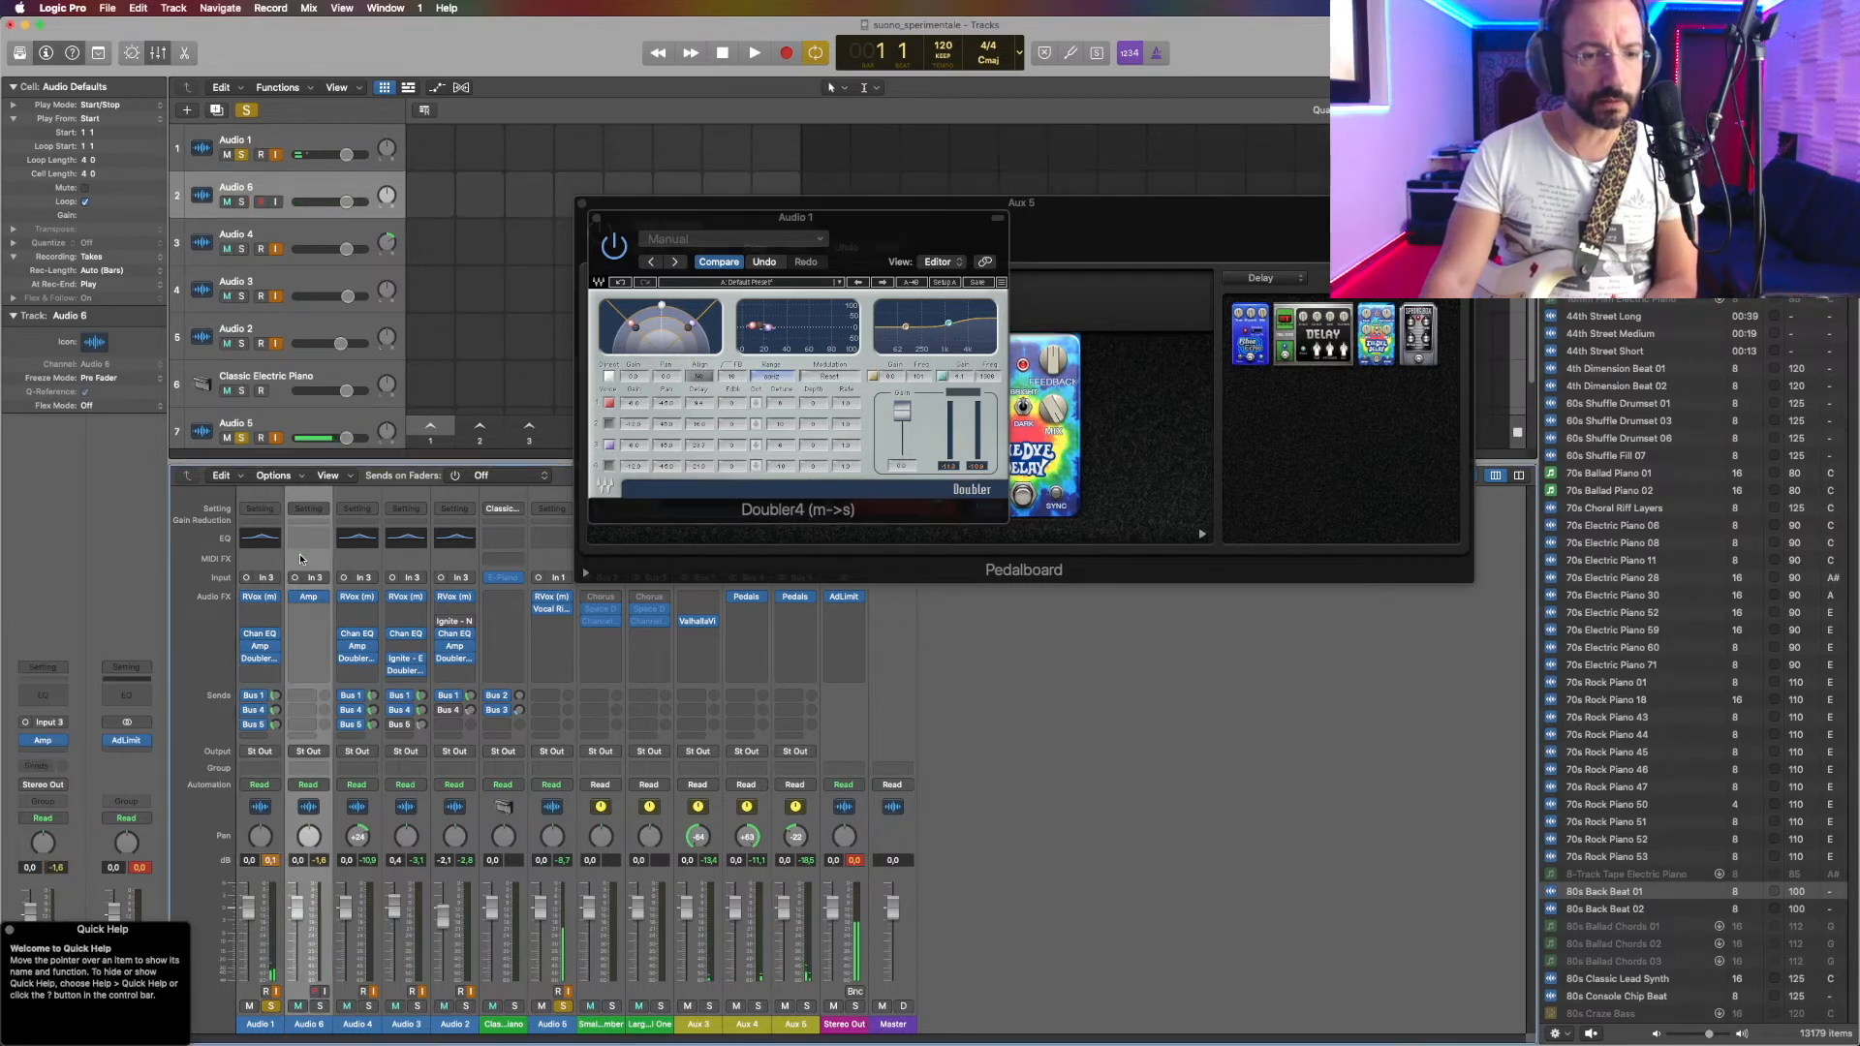
key(Delete)
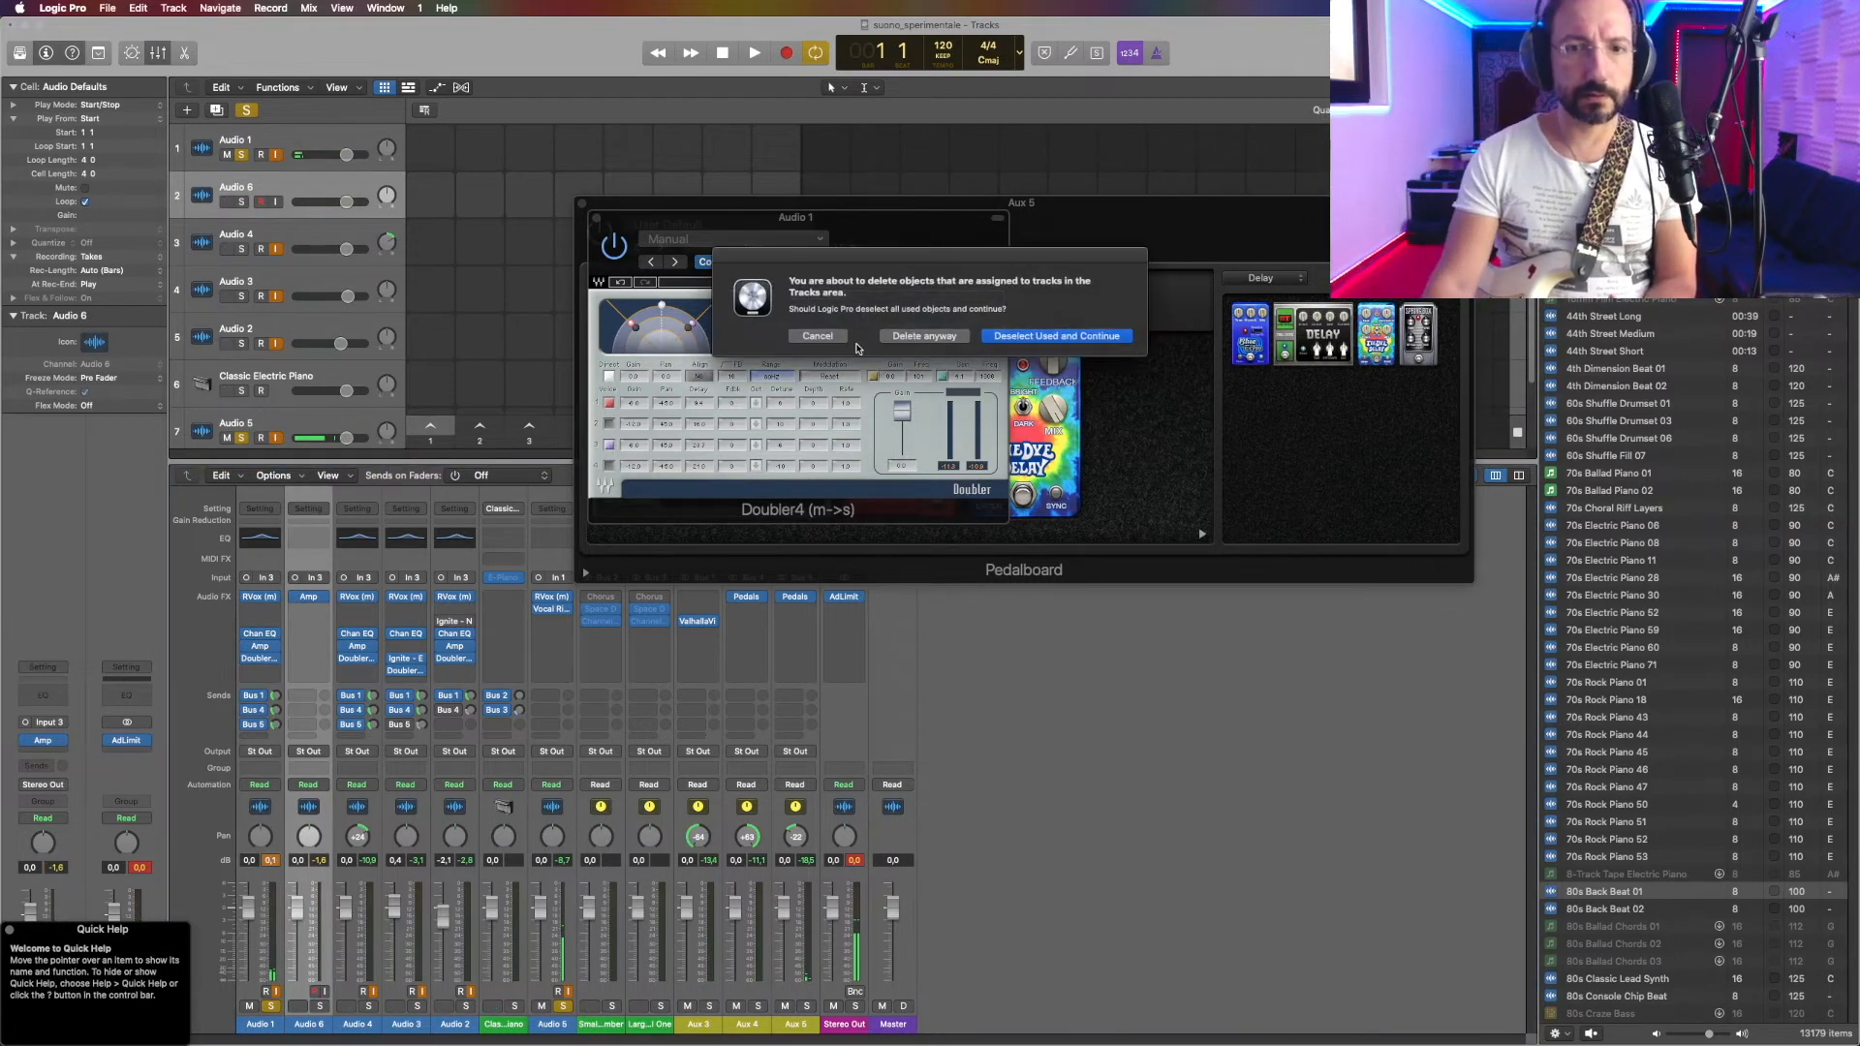
click(905, 337)
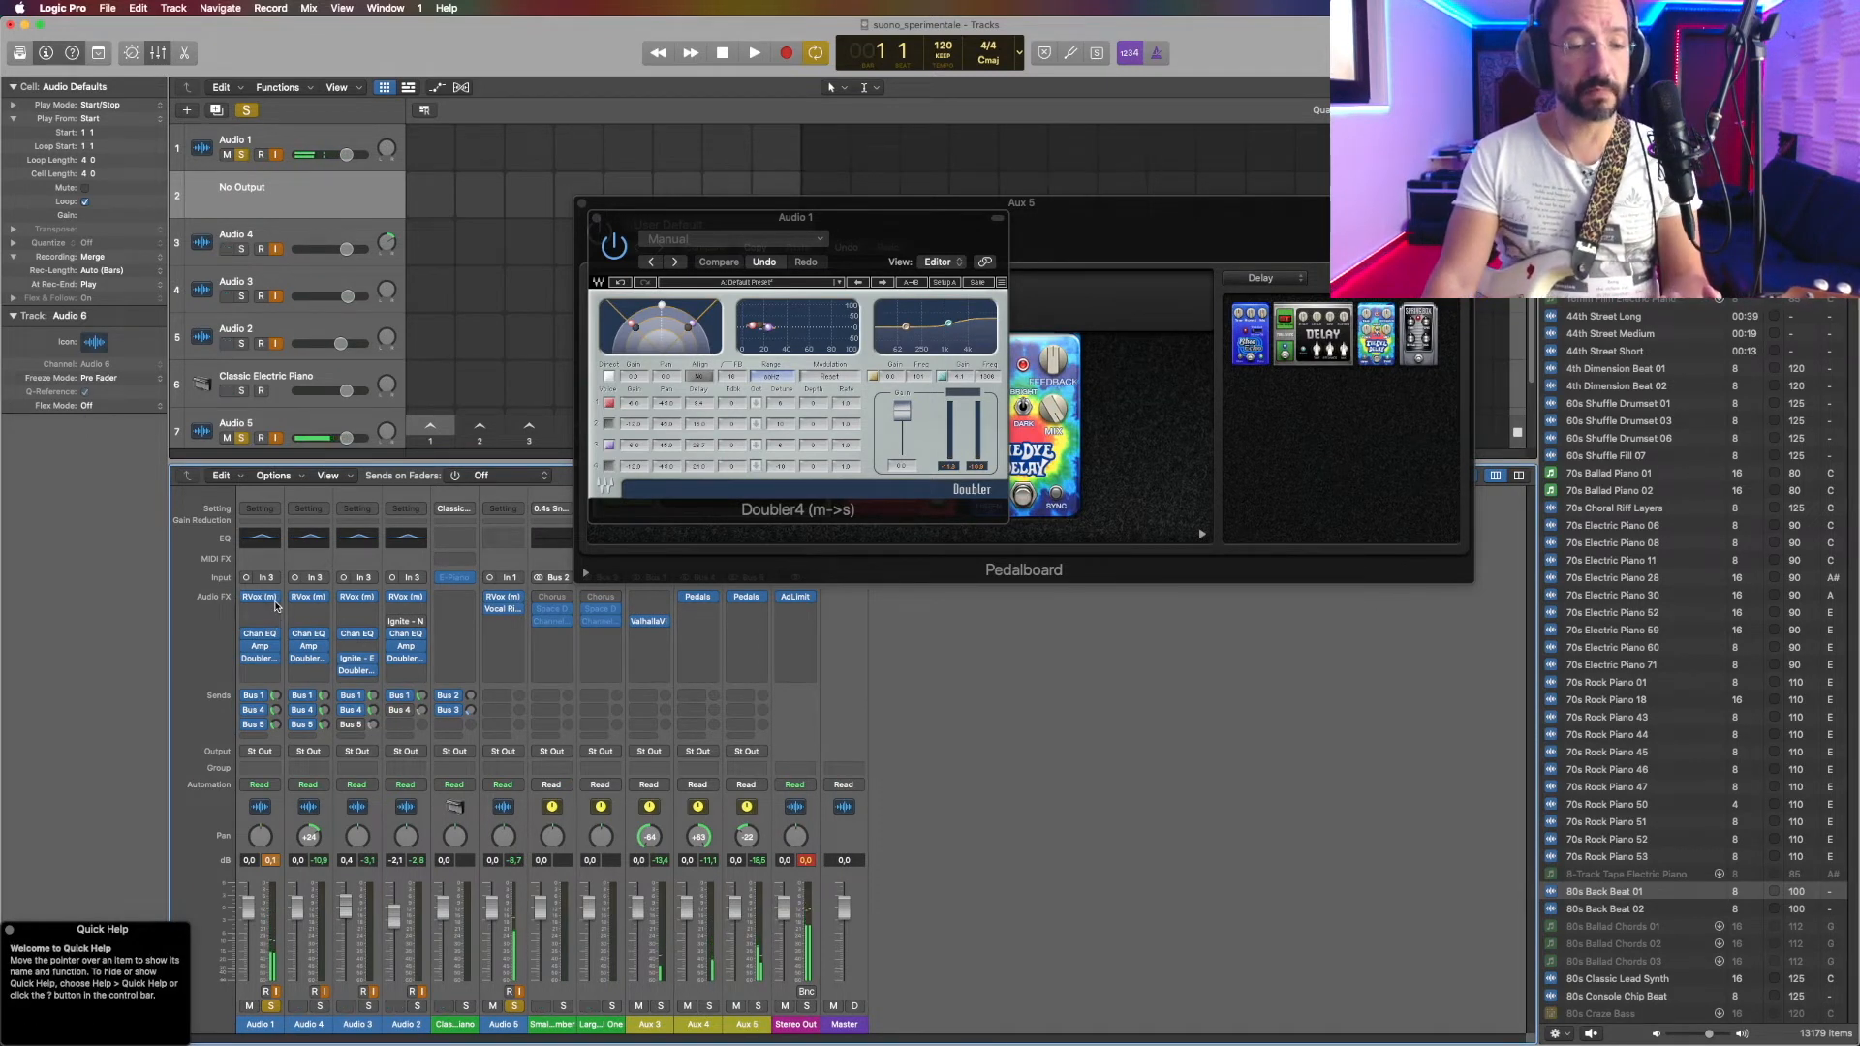
Step: Pan Audio 1 to the left, opposite Audio 4, and toggle Audio 4's solo to compare one layer with two
drag(259, 836, 260, 853)
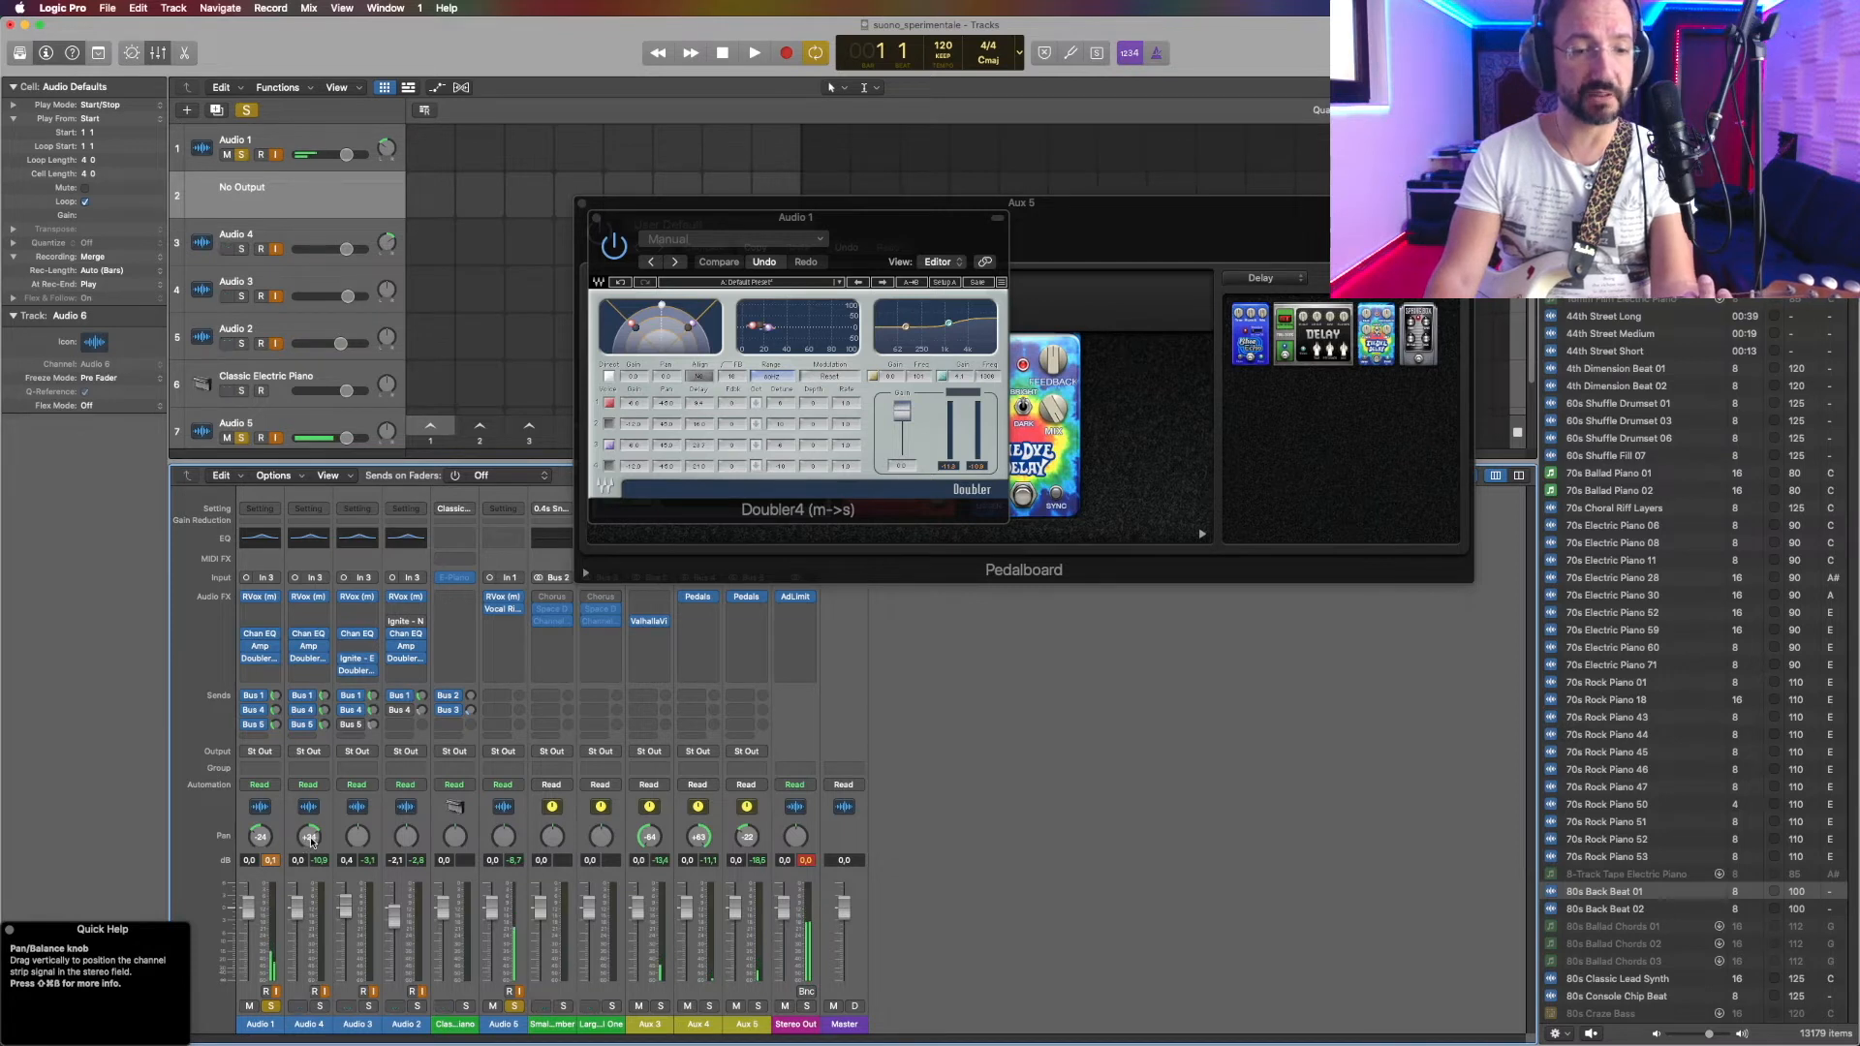
click(322, 1006)
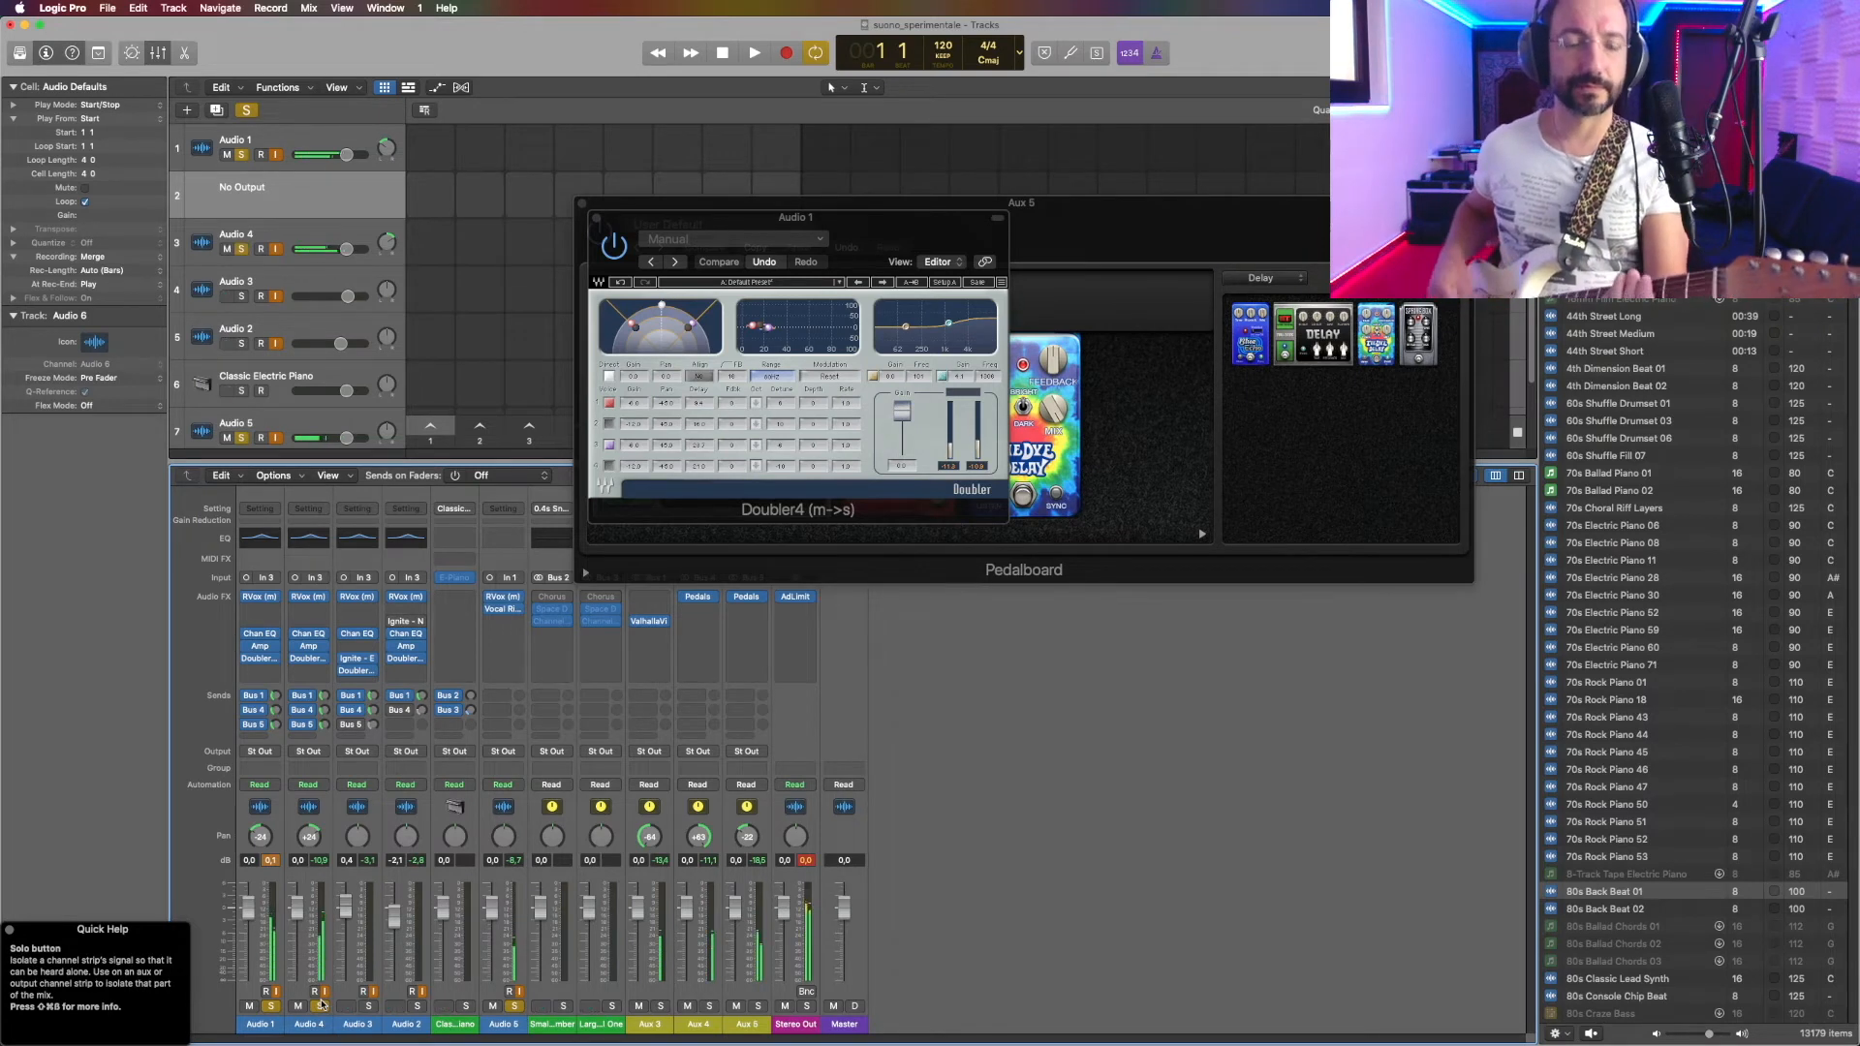
click(316, 1008)
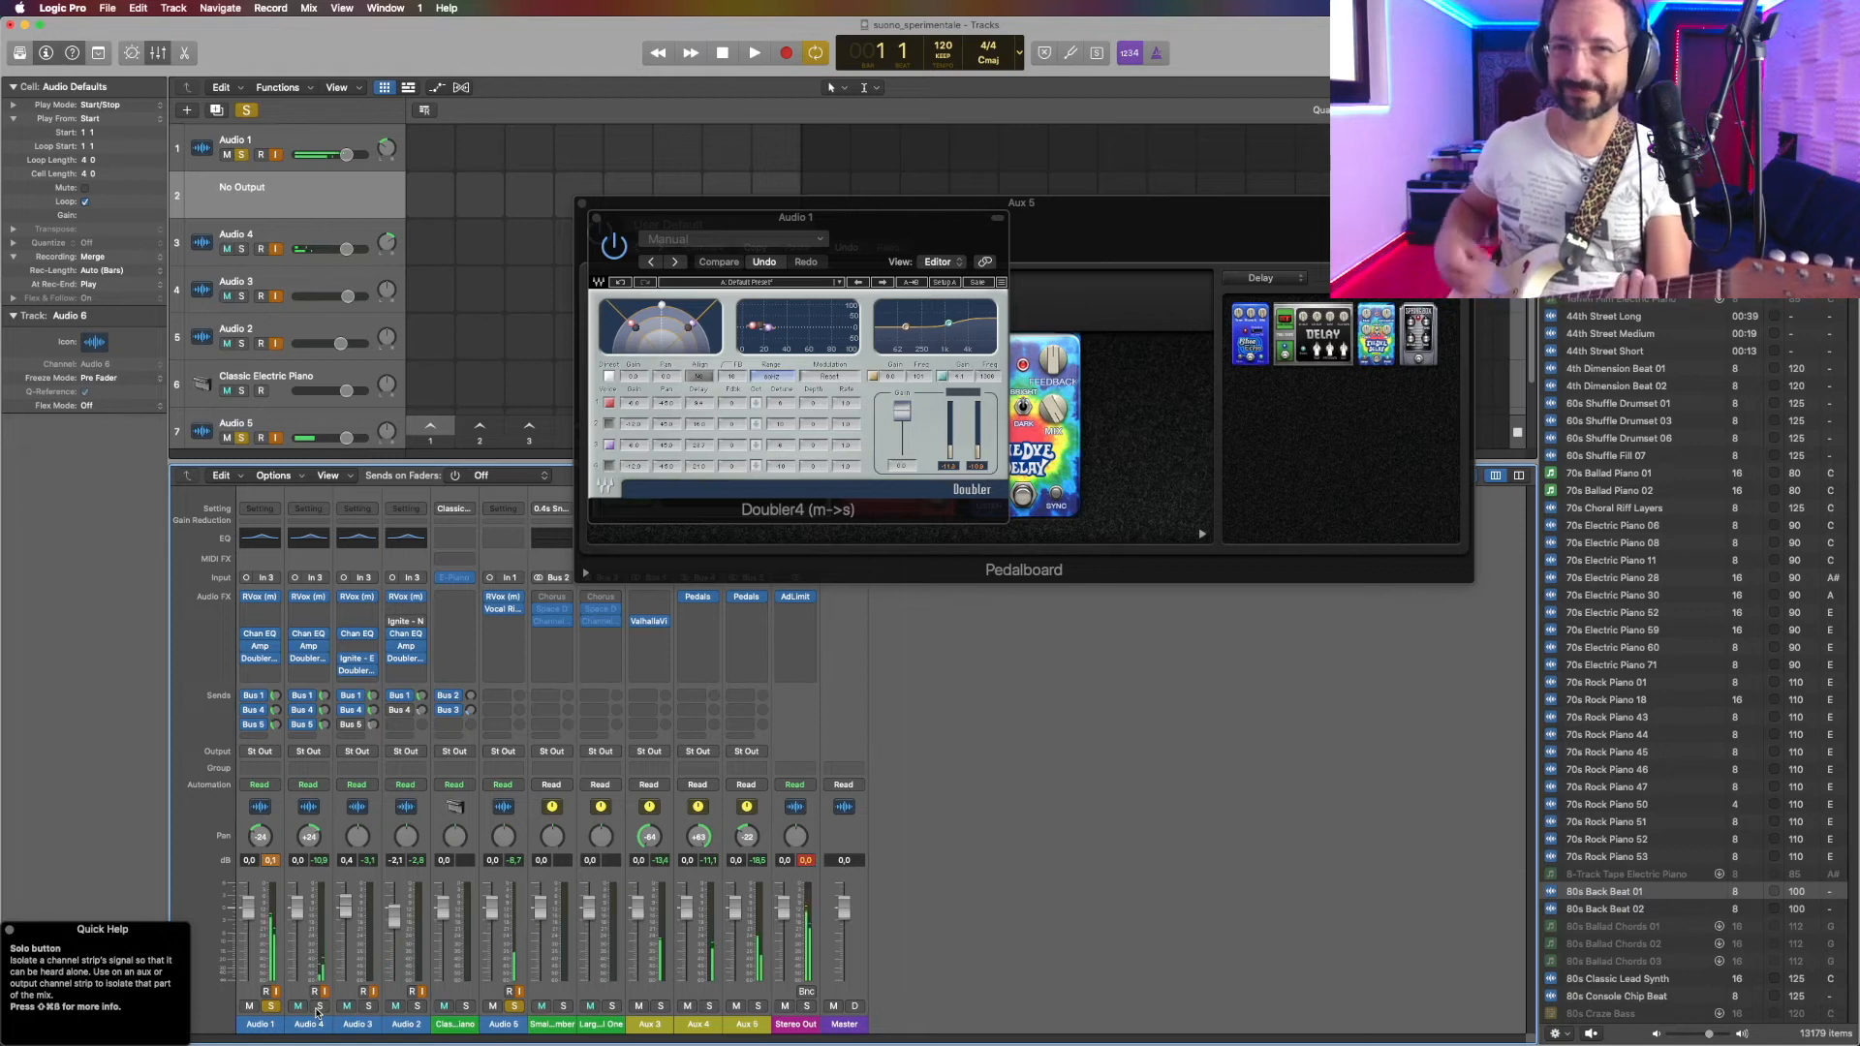
click(316, 1009)
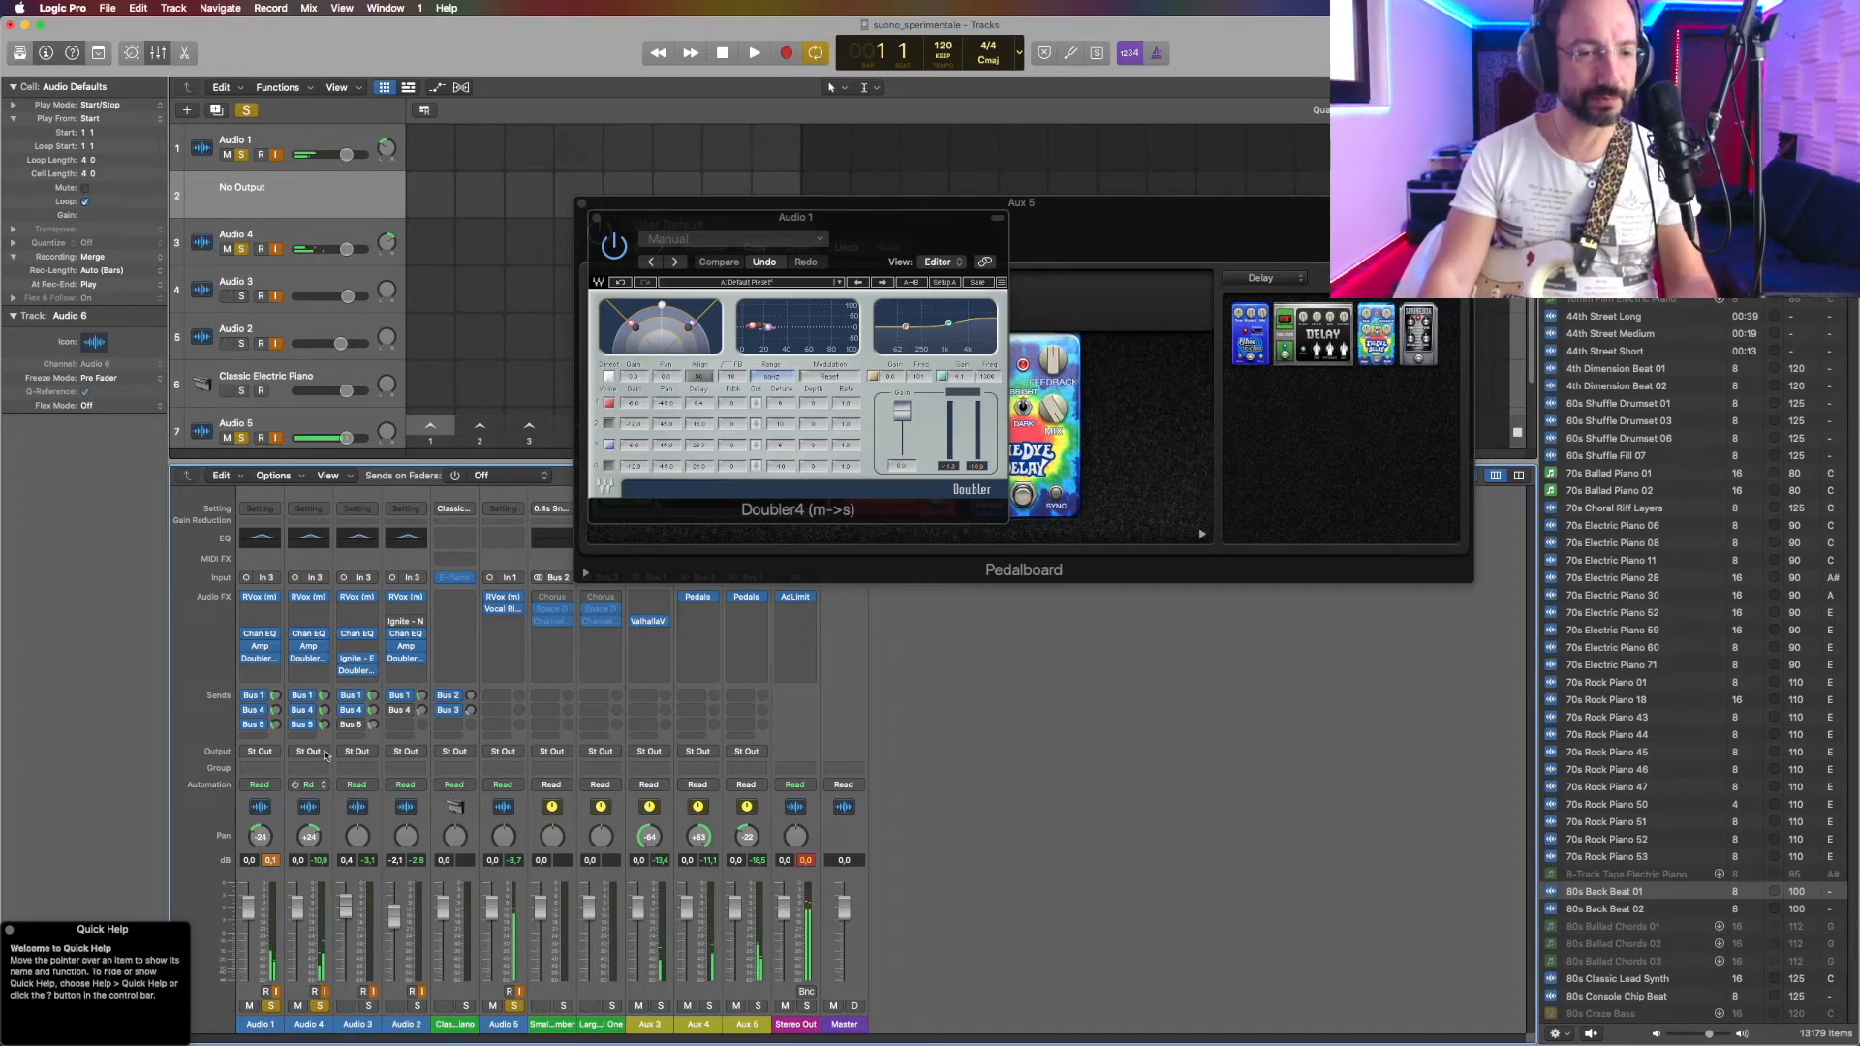
Step: Audition Audio 3 on its own without Audio 1 and Audio 4, and switch the guitar solo to Audio 2
click(368, 1008)
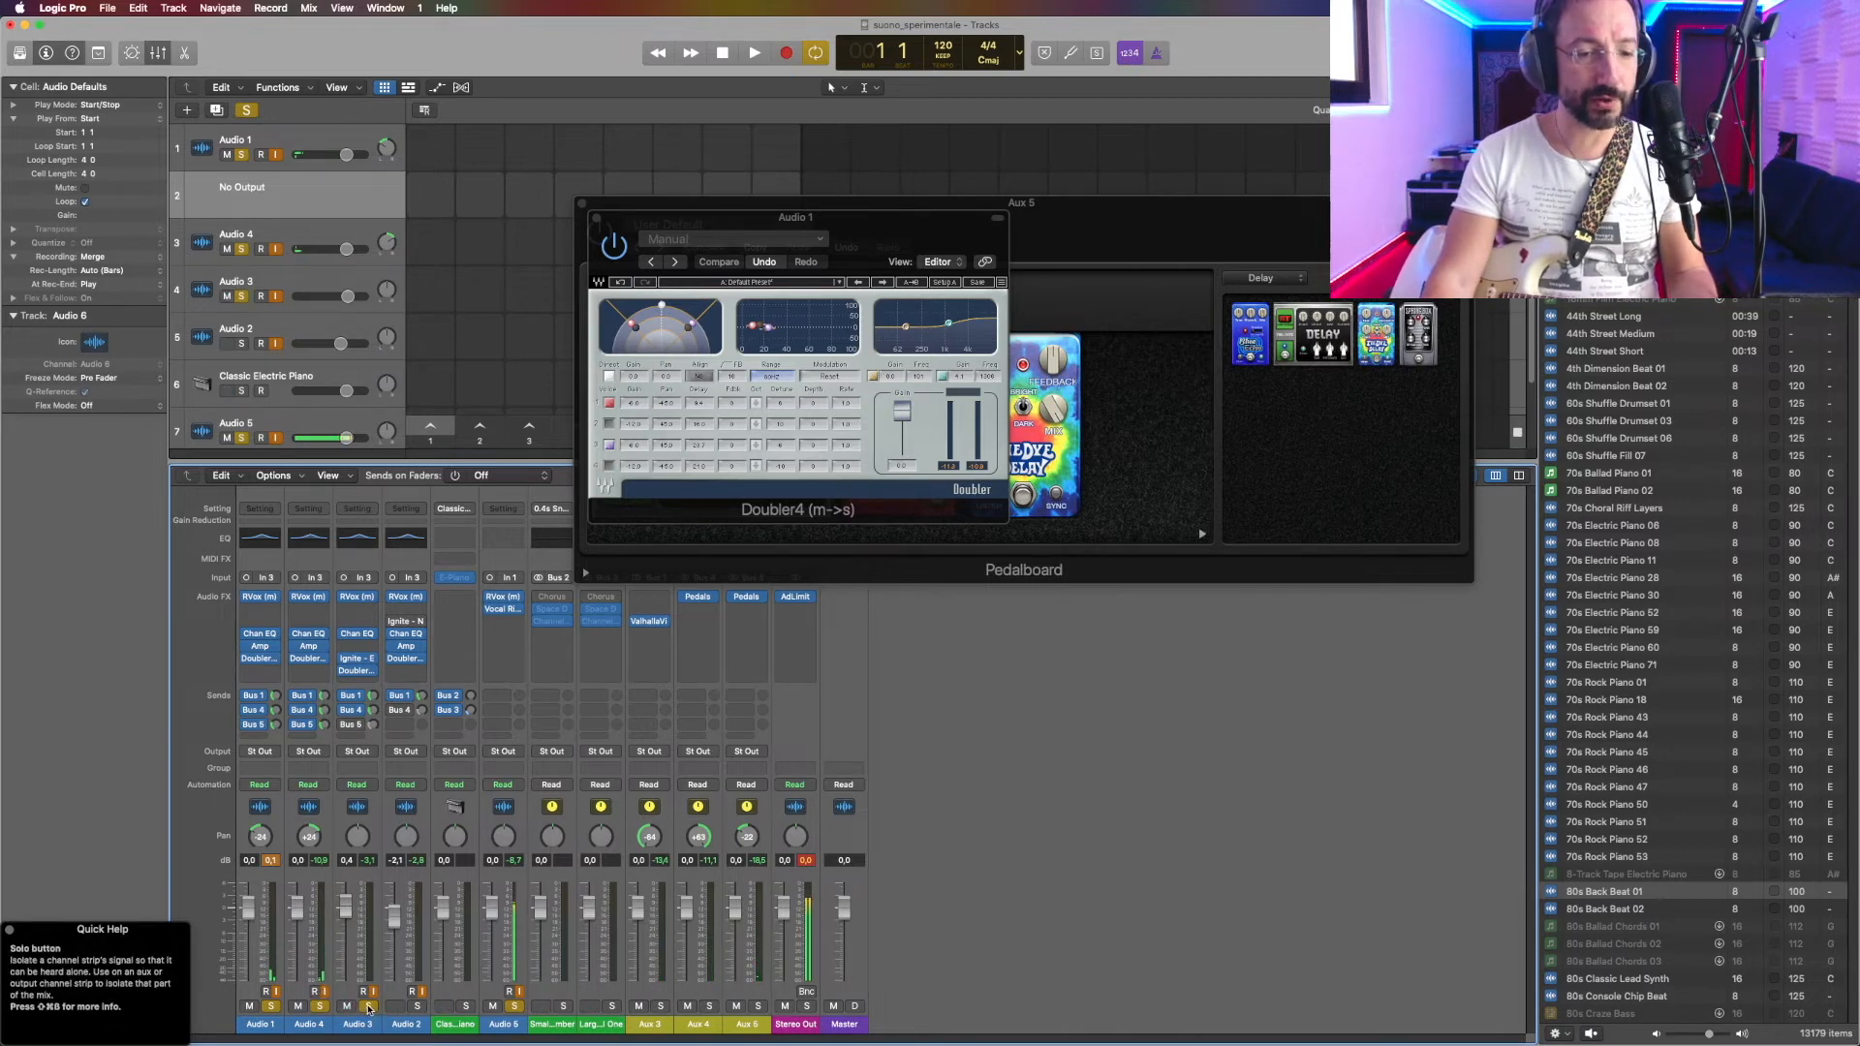
click(320, 1007)
click(271, 1007)
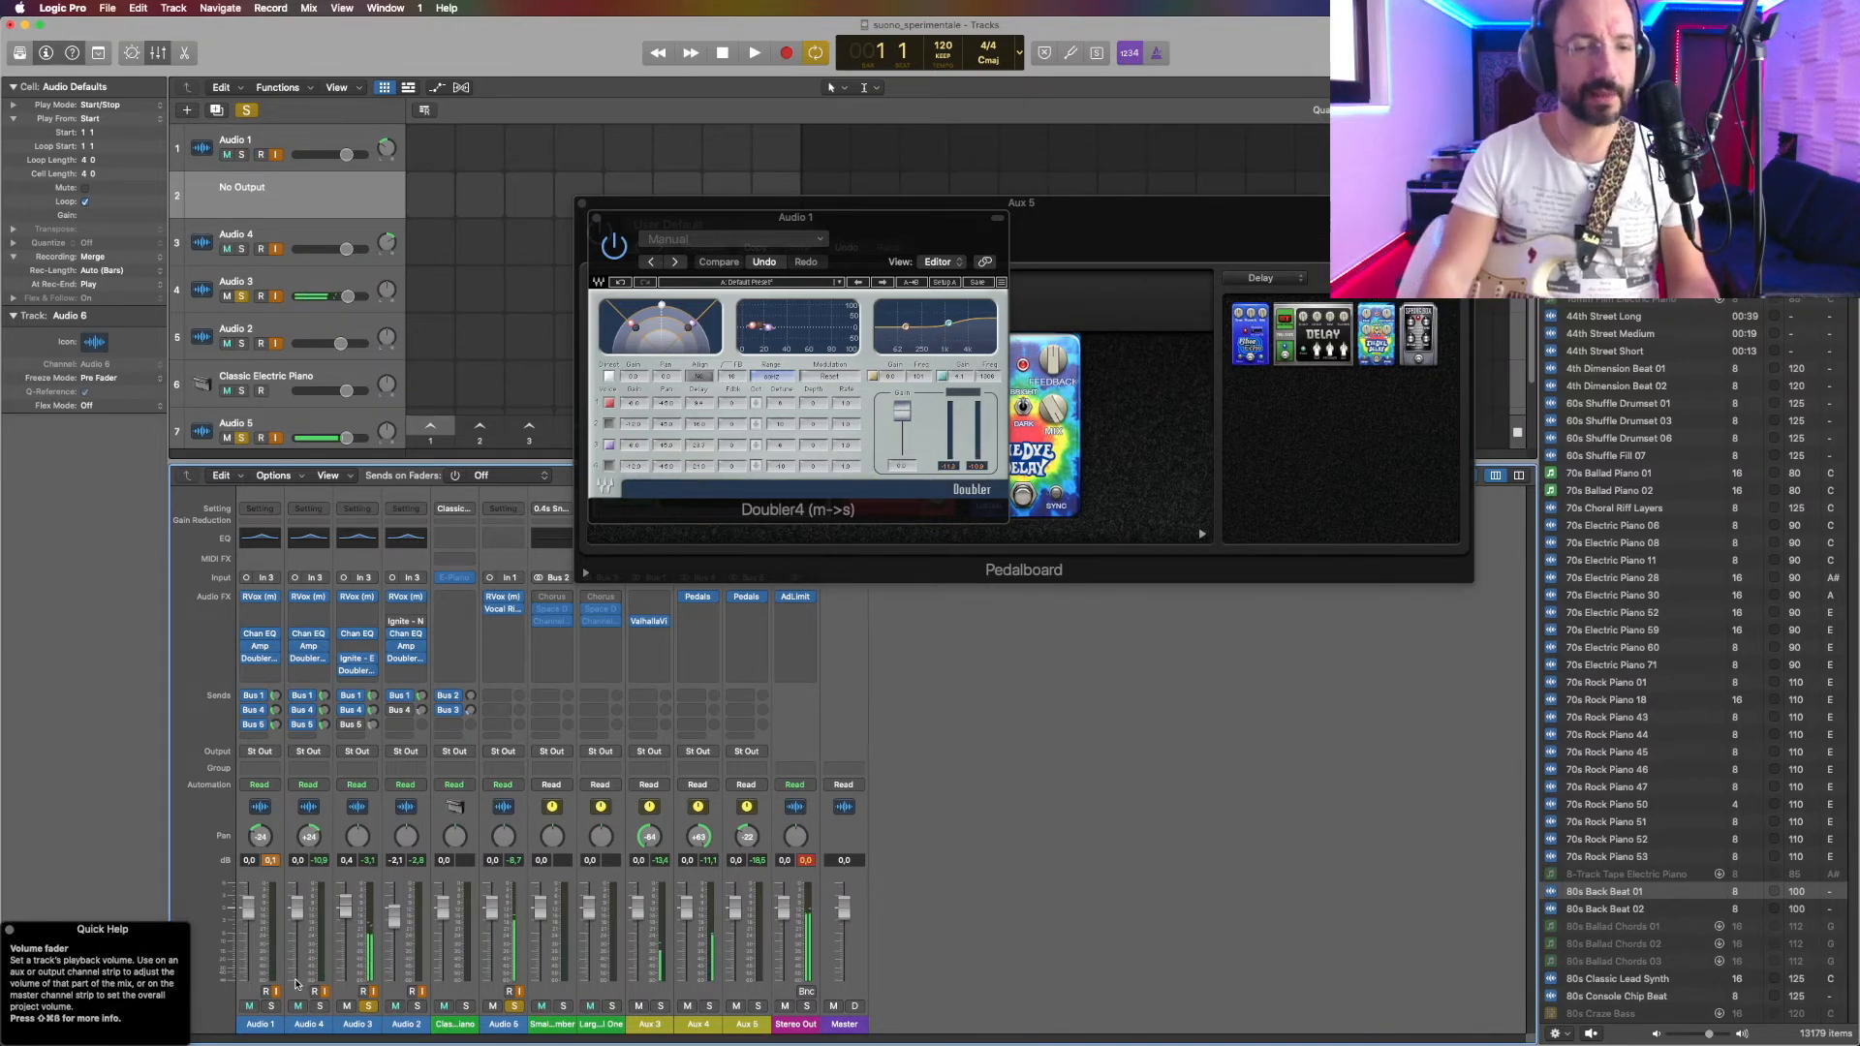
click(371, 1006)
click(414, 1007)
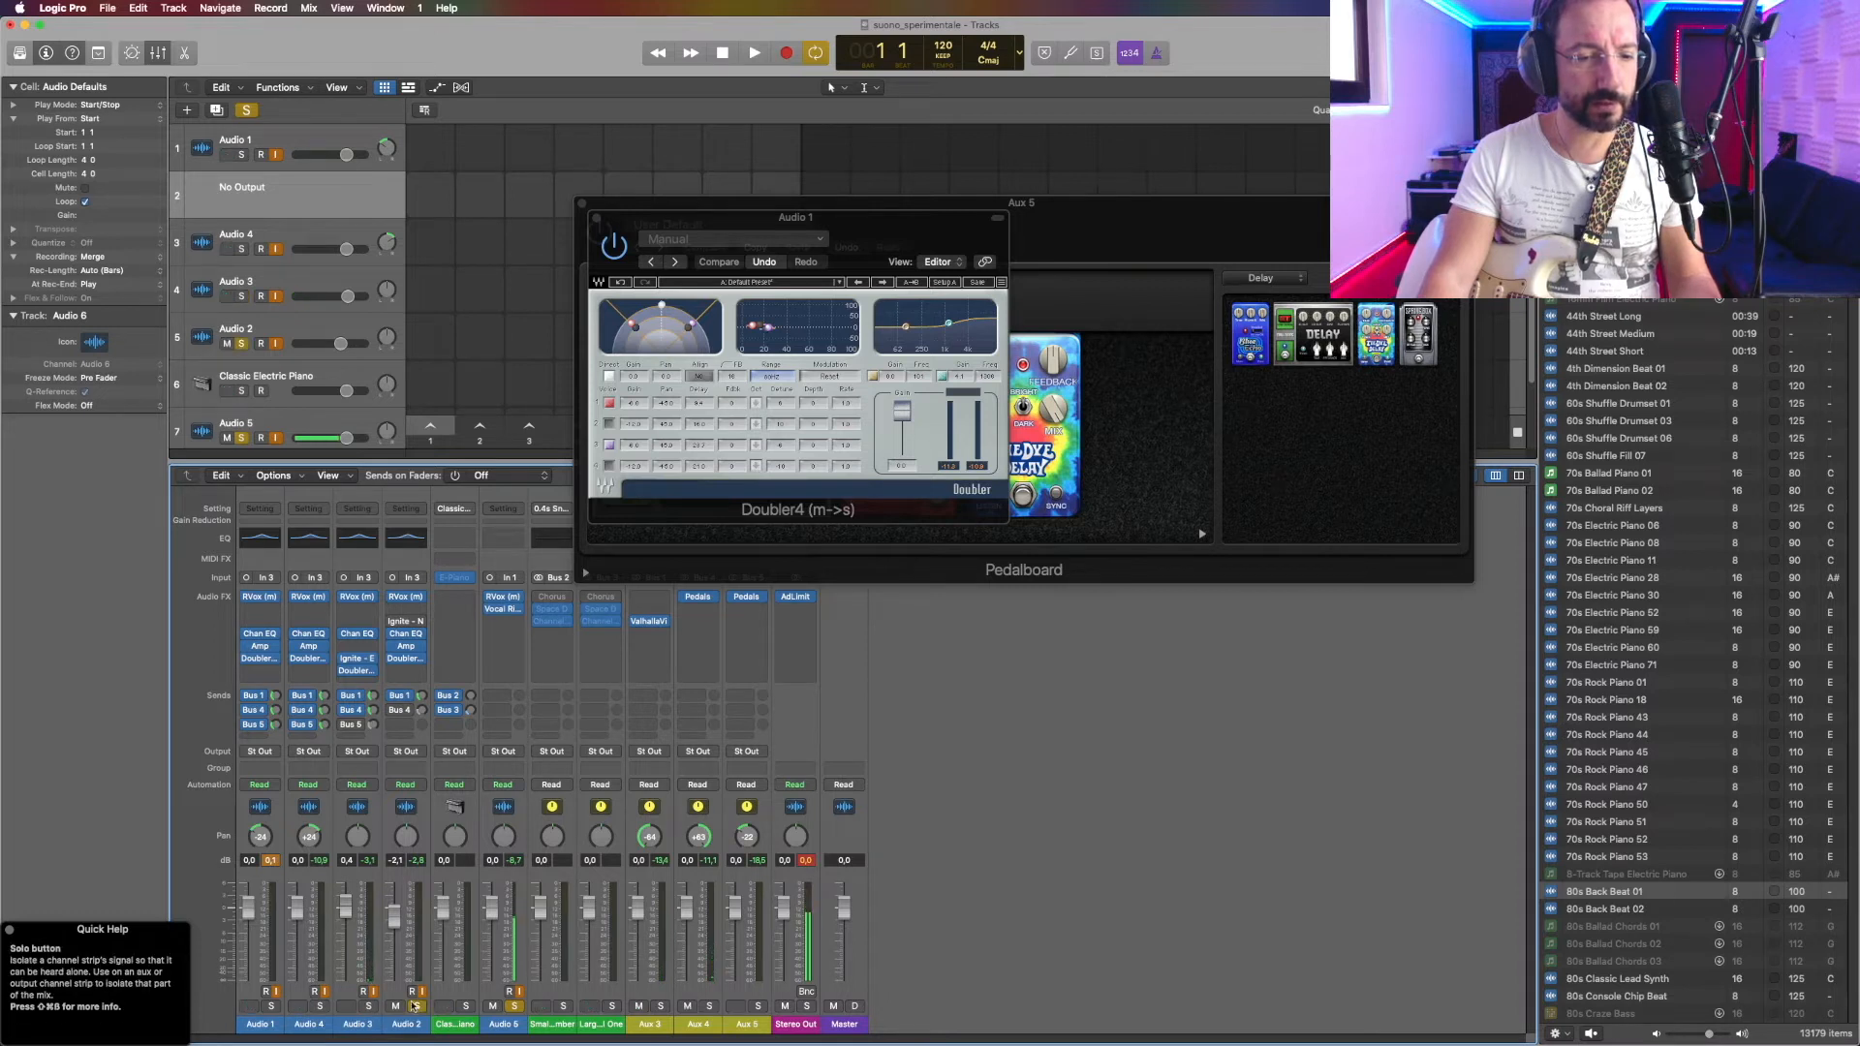
Step: Open Amp Designer on Audio 2 and audition the amp alone, bypassing RVox and Channel EQ and re-enabling them
click(409, 652)
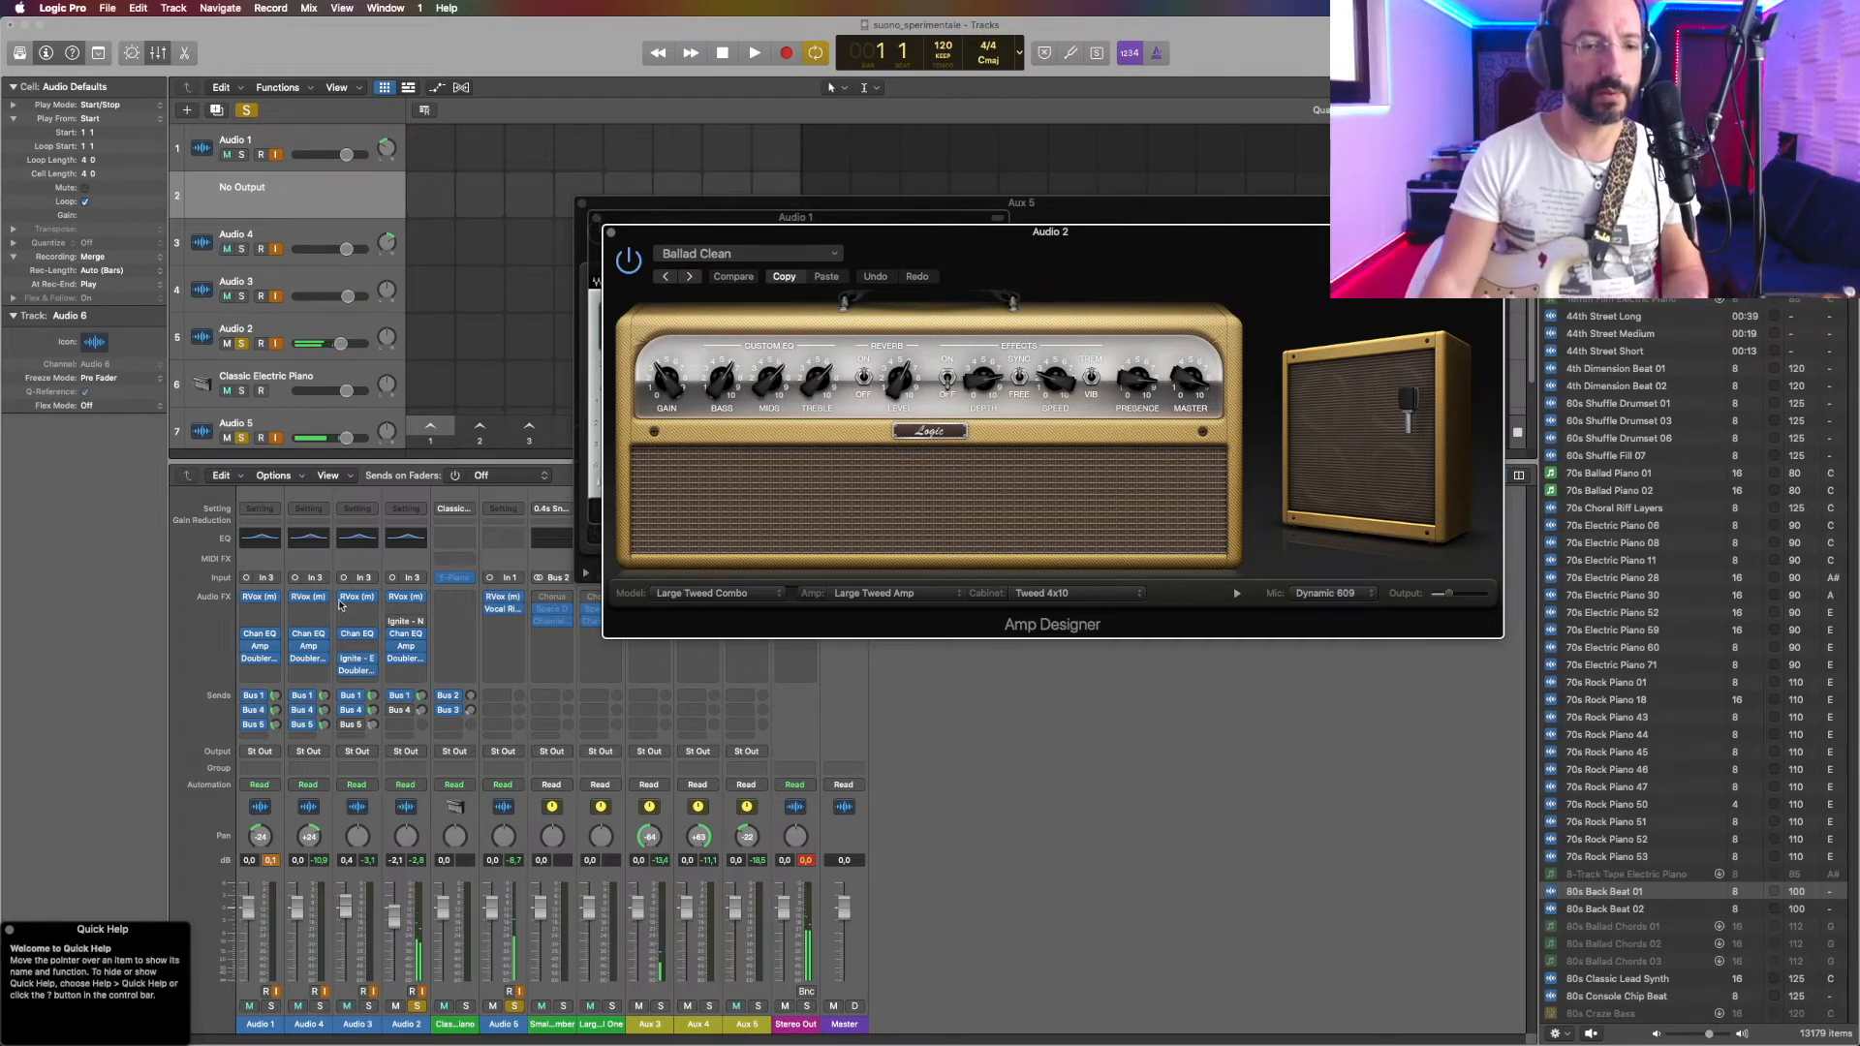
click(392, 597)
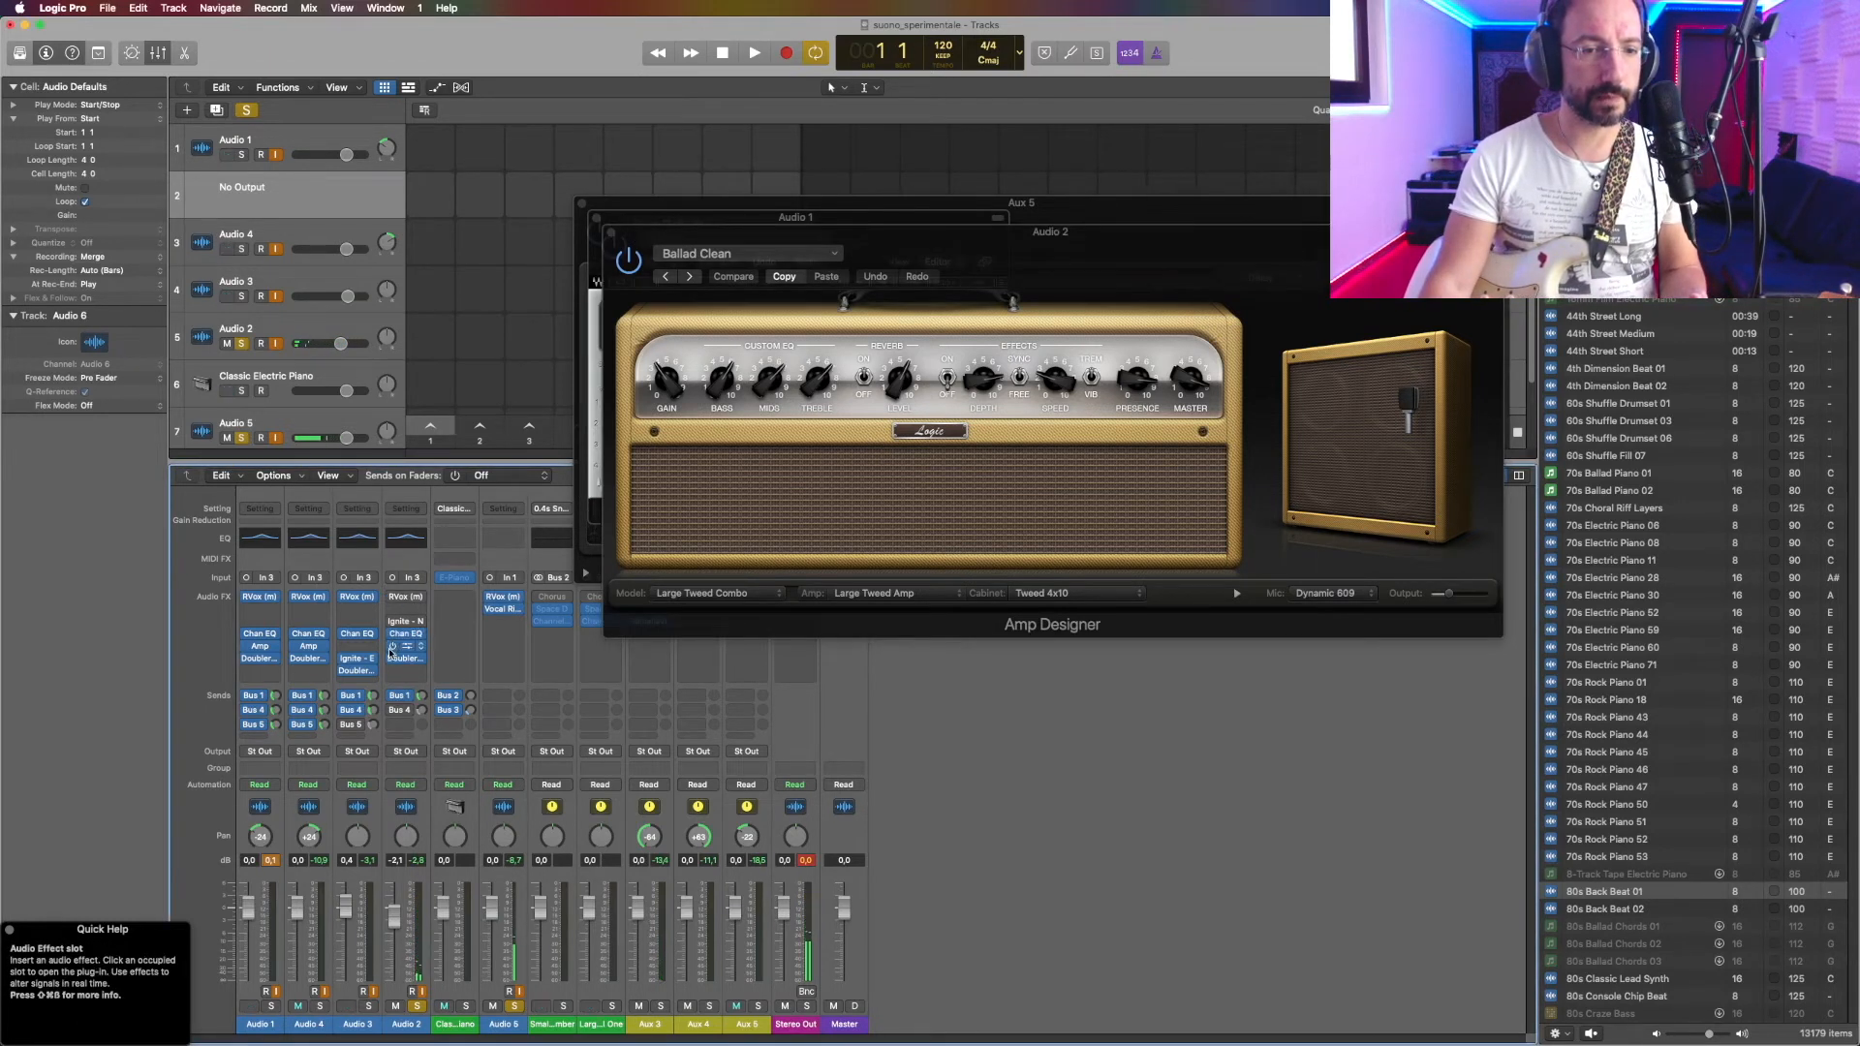
click(392, 633)
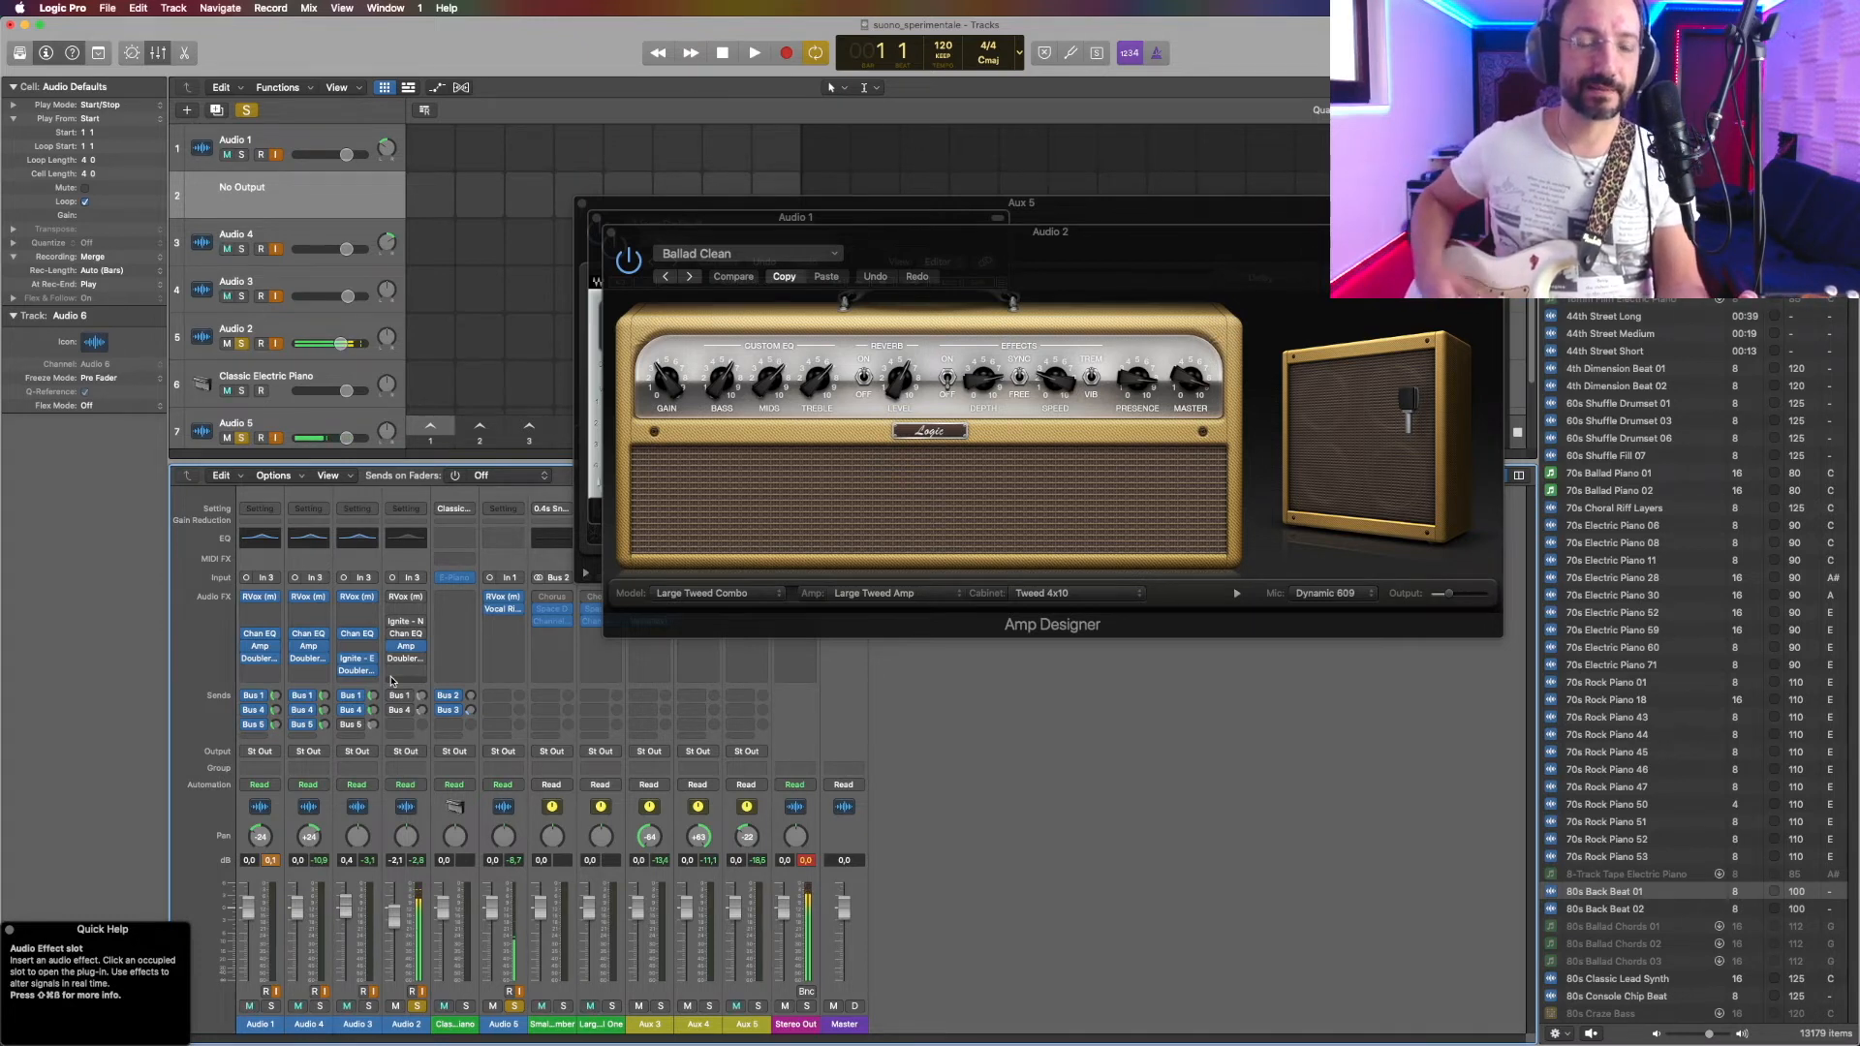
click(391, 599)
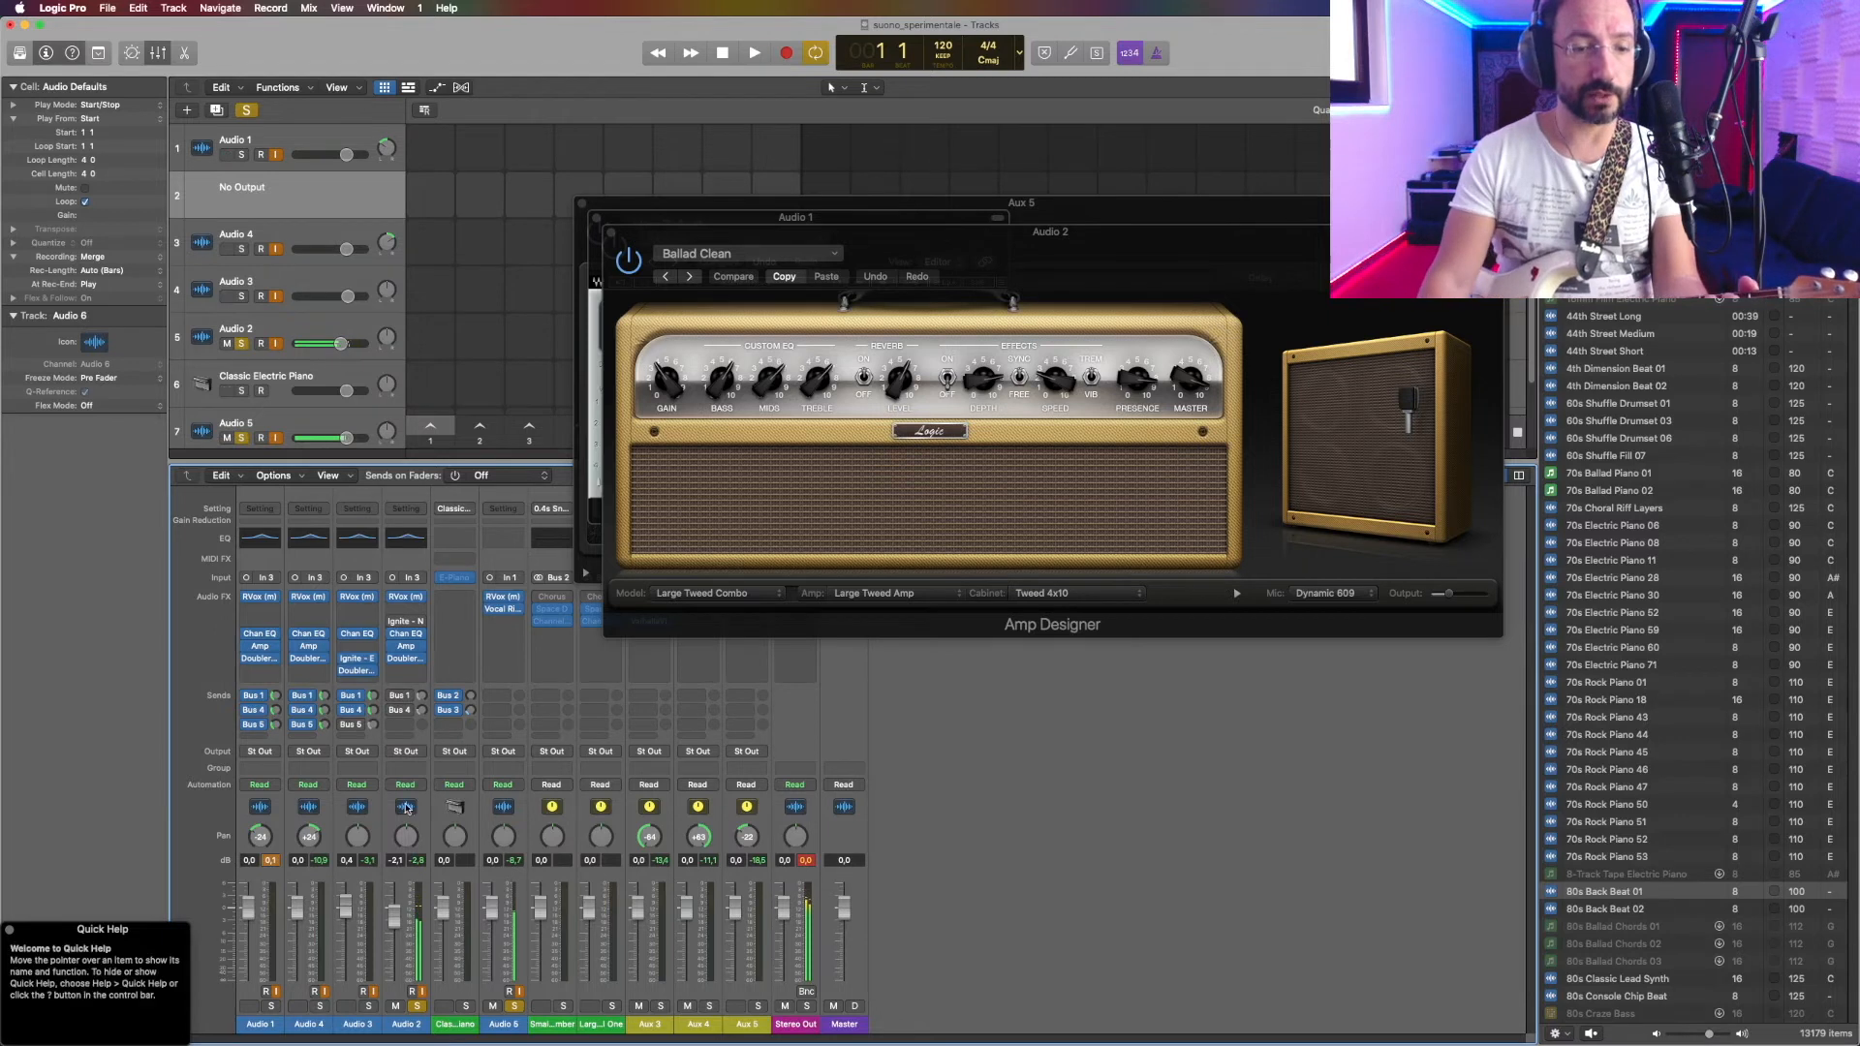
Step: Solo Audio 1 and Audio 4 with Audio 2, toggling Audio 2's solo to compare the layered sound
click(274, 1007)
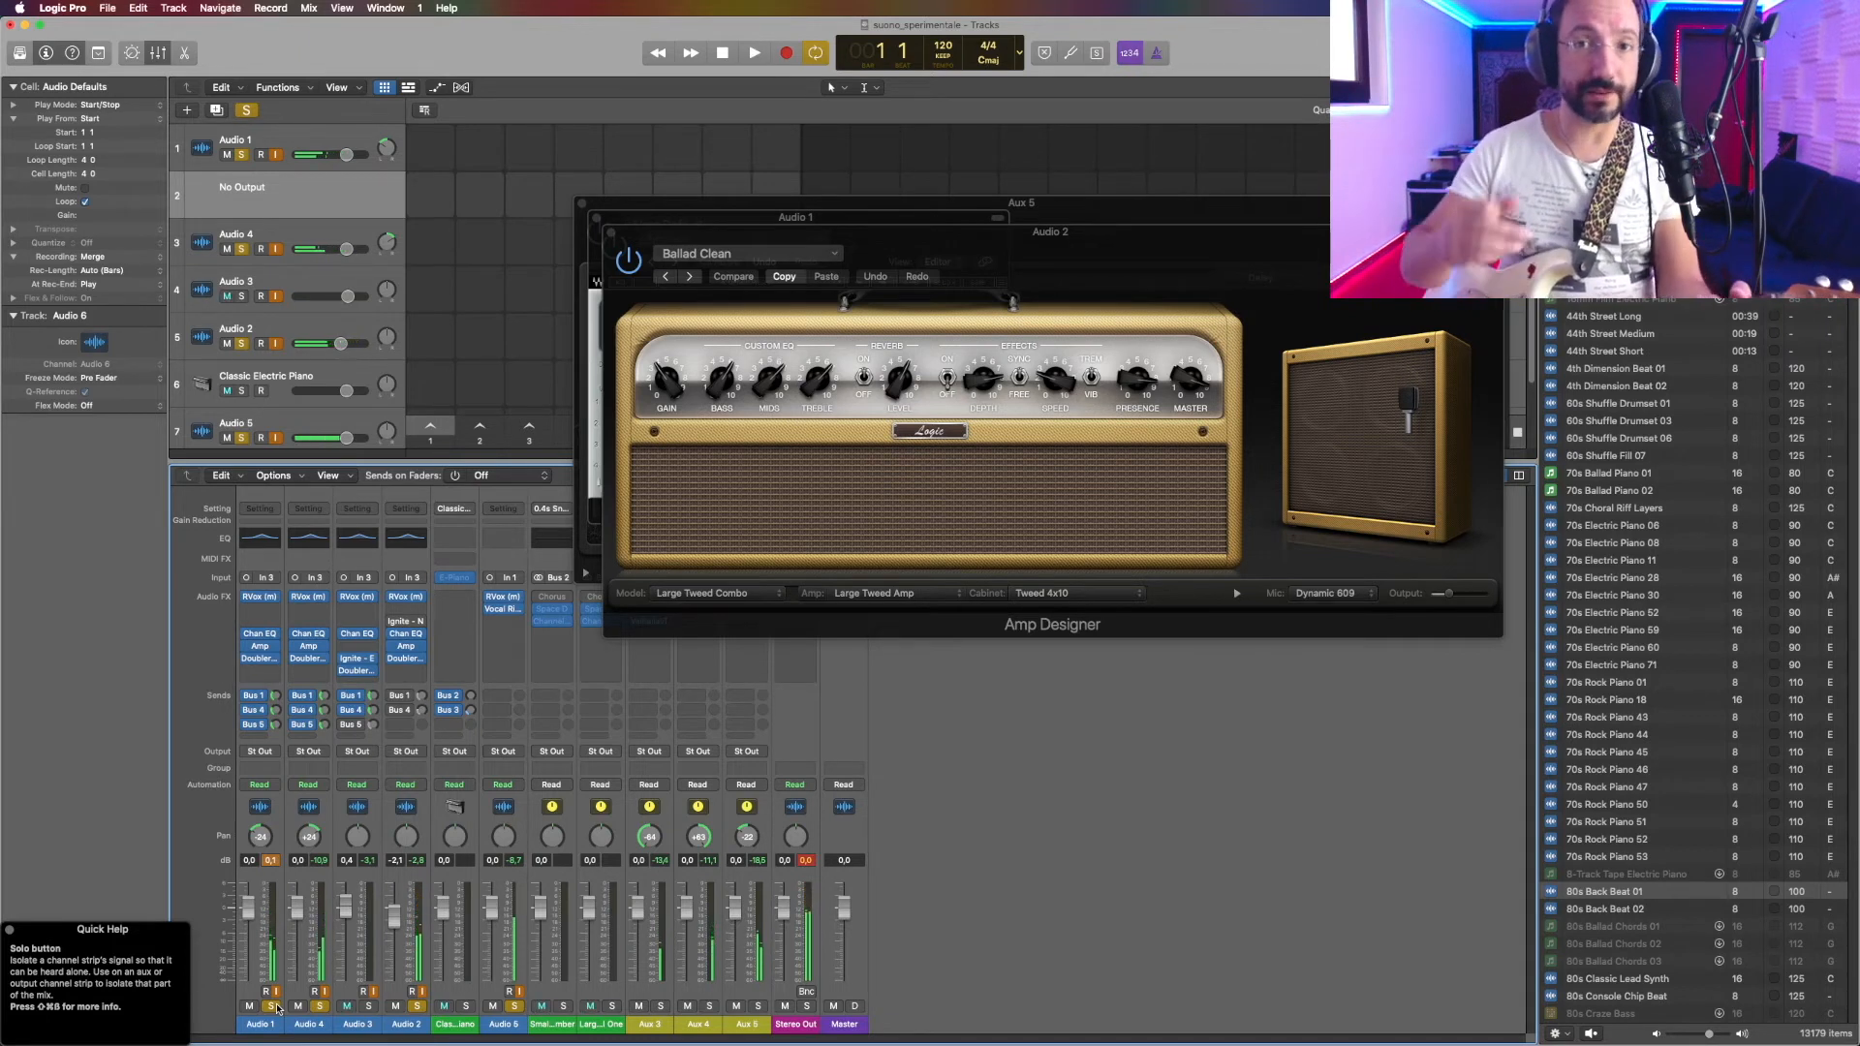
click(418, 1011)
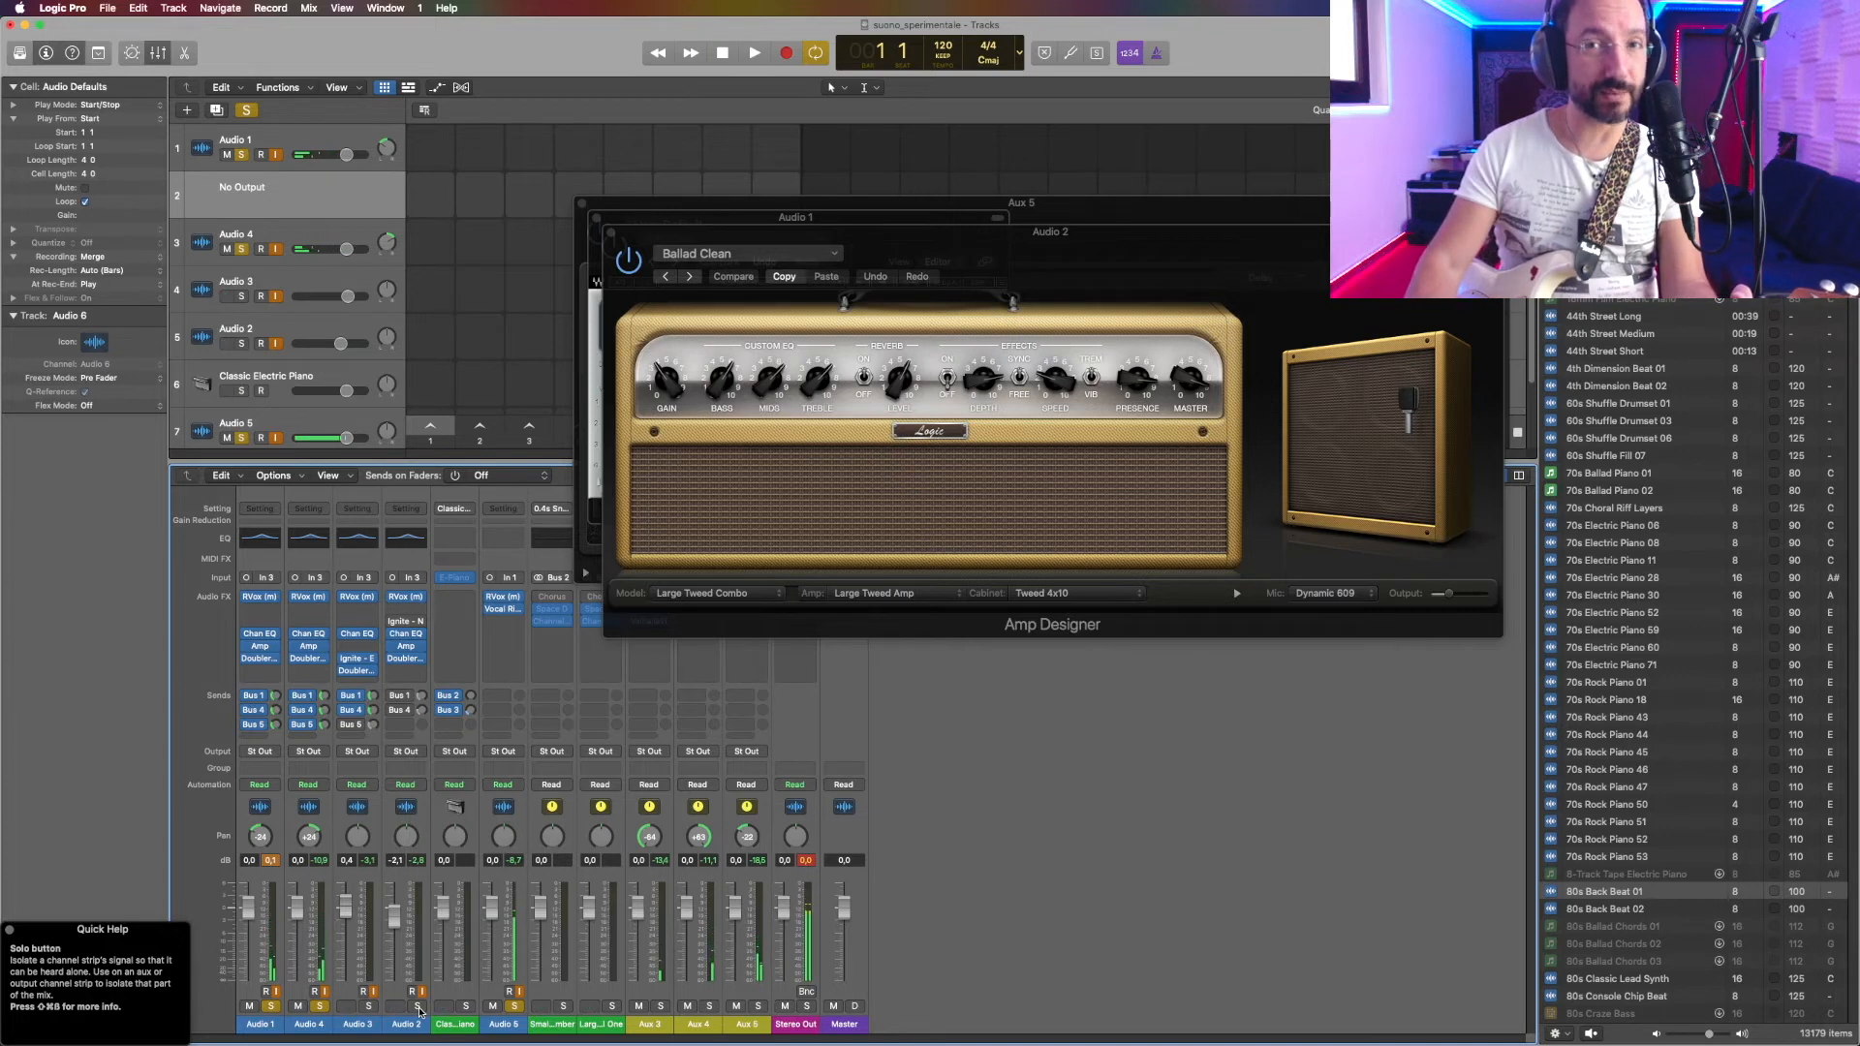
click(417, 1006)
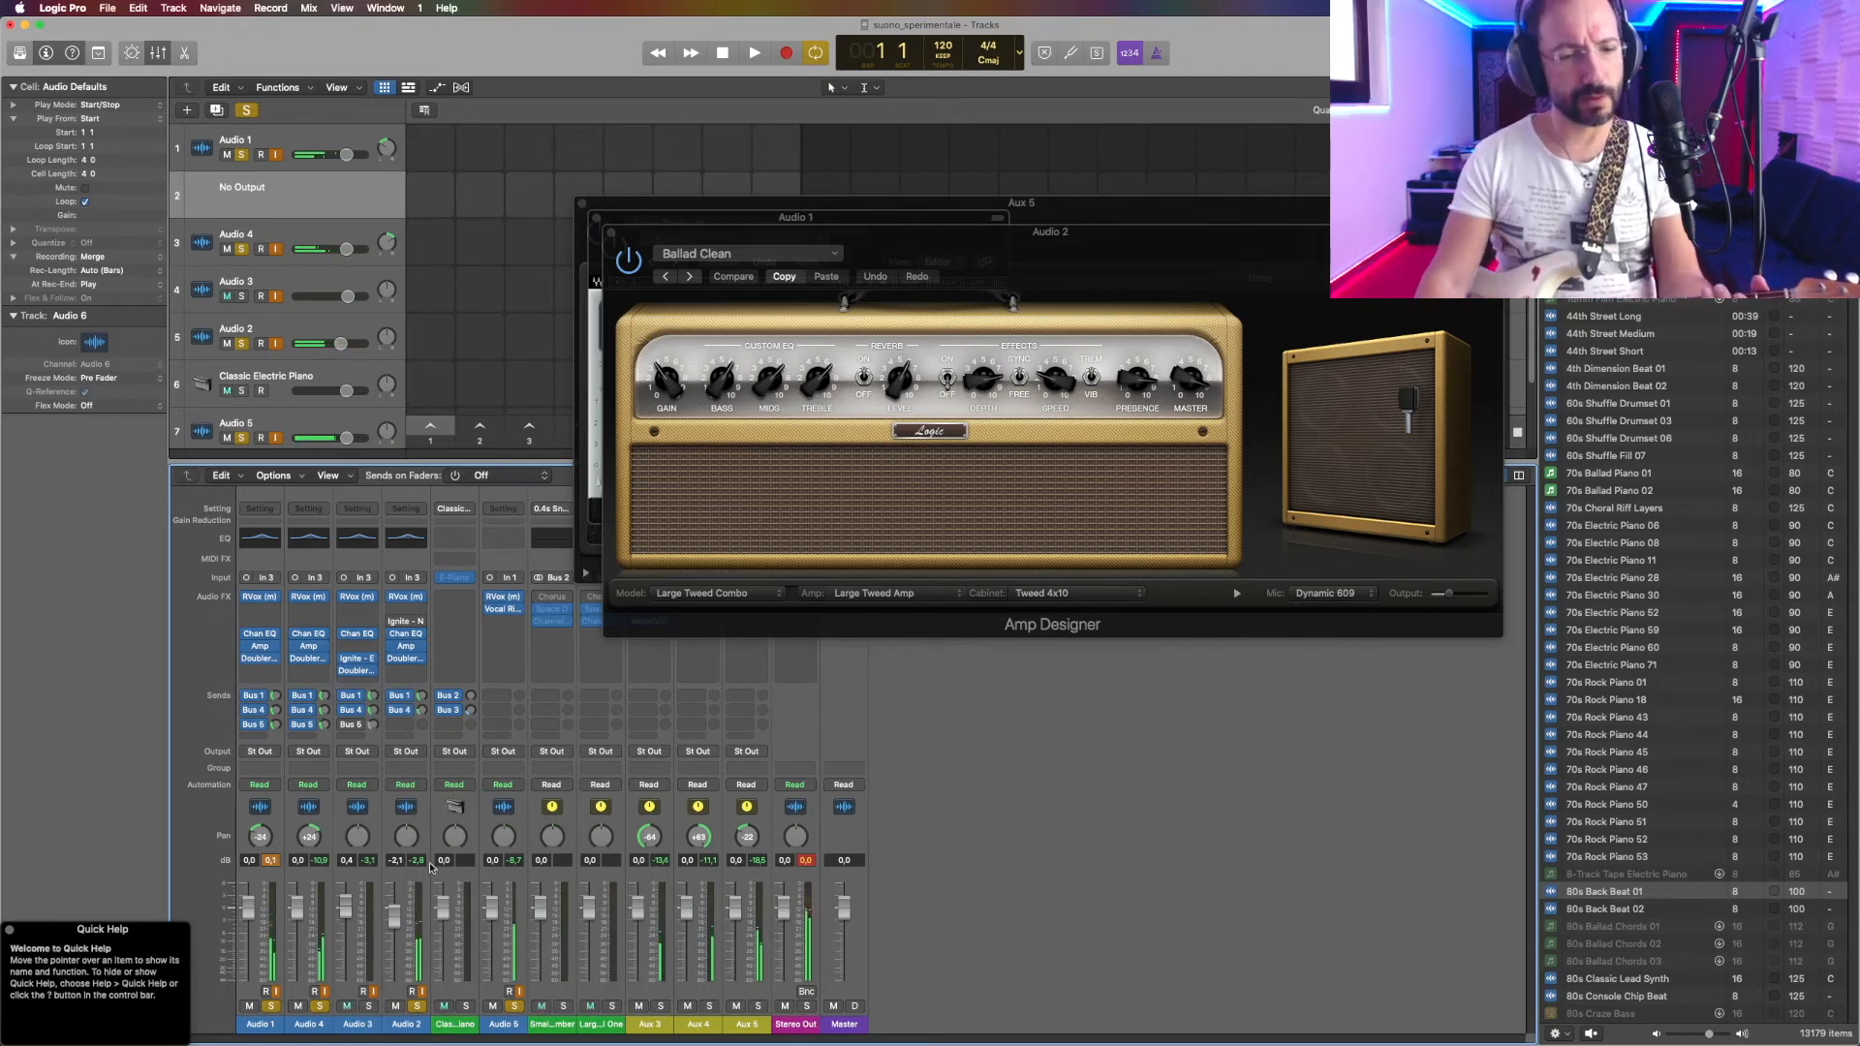
Step: Take Audio 1 and Audio 4 out of solo and close the Amp Designer, Doubler4 and Pedalboard windows
click(272, 1007)
click(320, 1006)
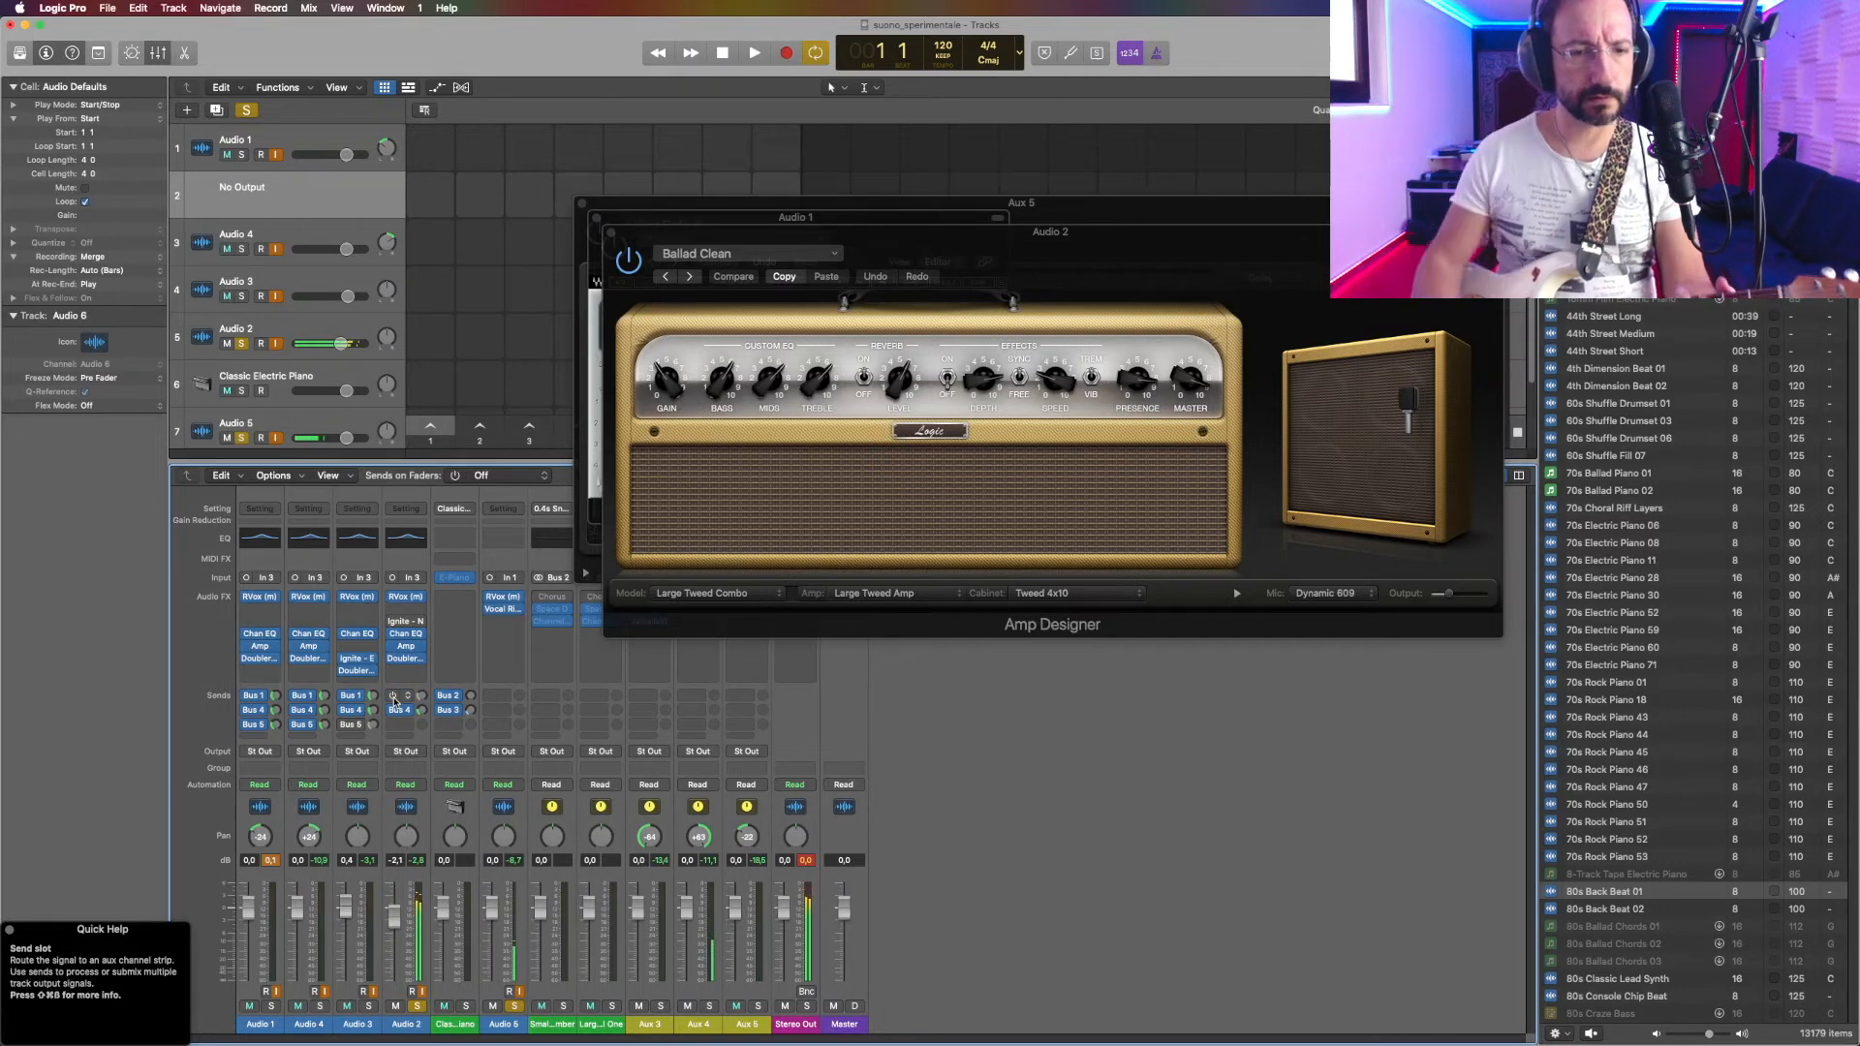
click(610, 232)
click(597, 220)
click(584, 205)
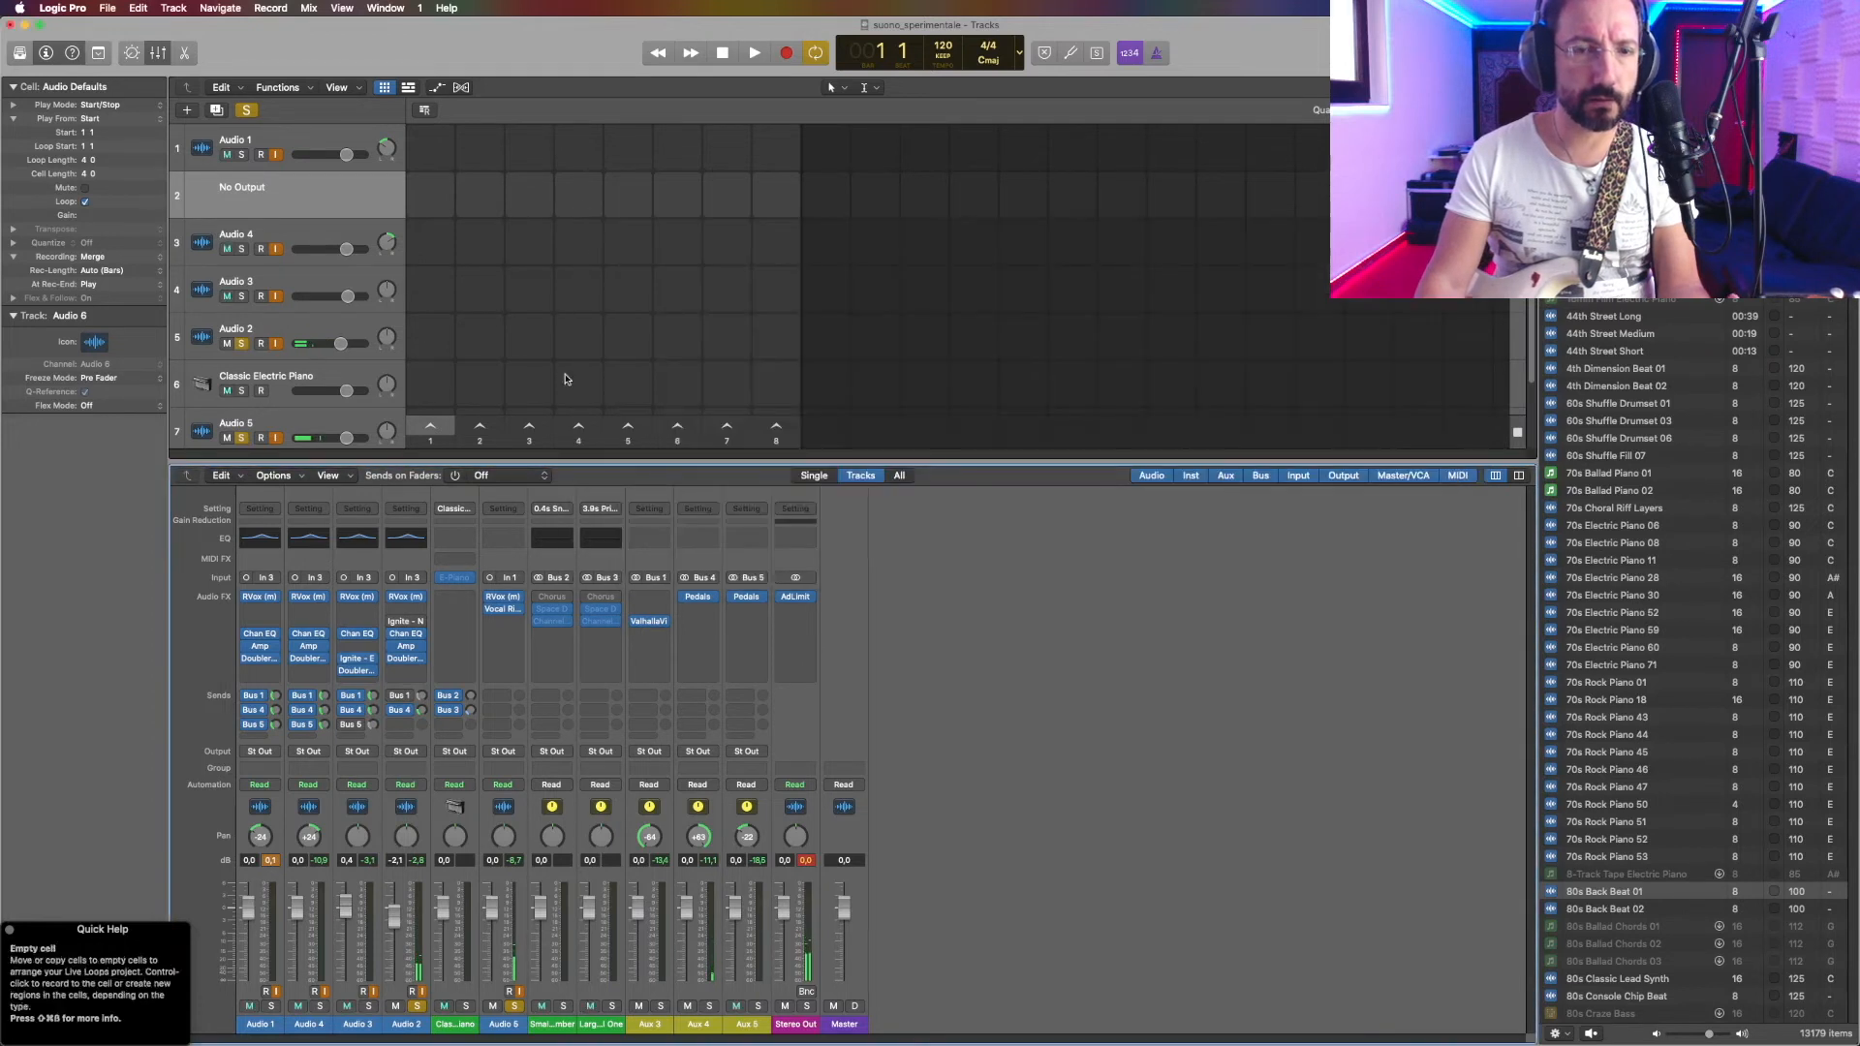
Step: Adjust the Bus 4 send level on Audio 2, checking the pedals in Aux 4's Pedalboard
click(563, 559)
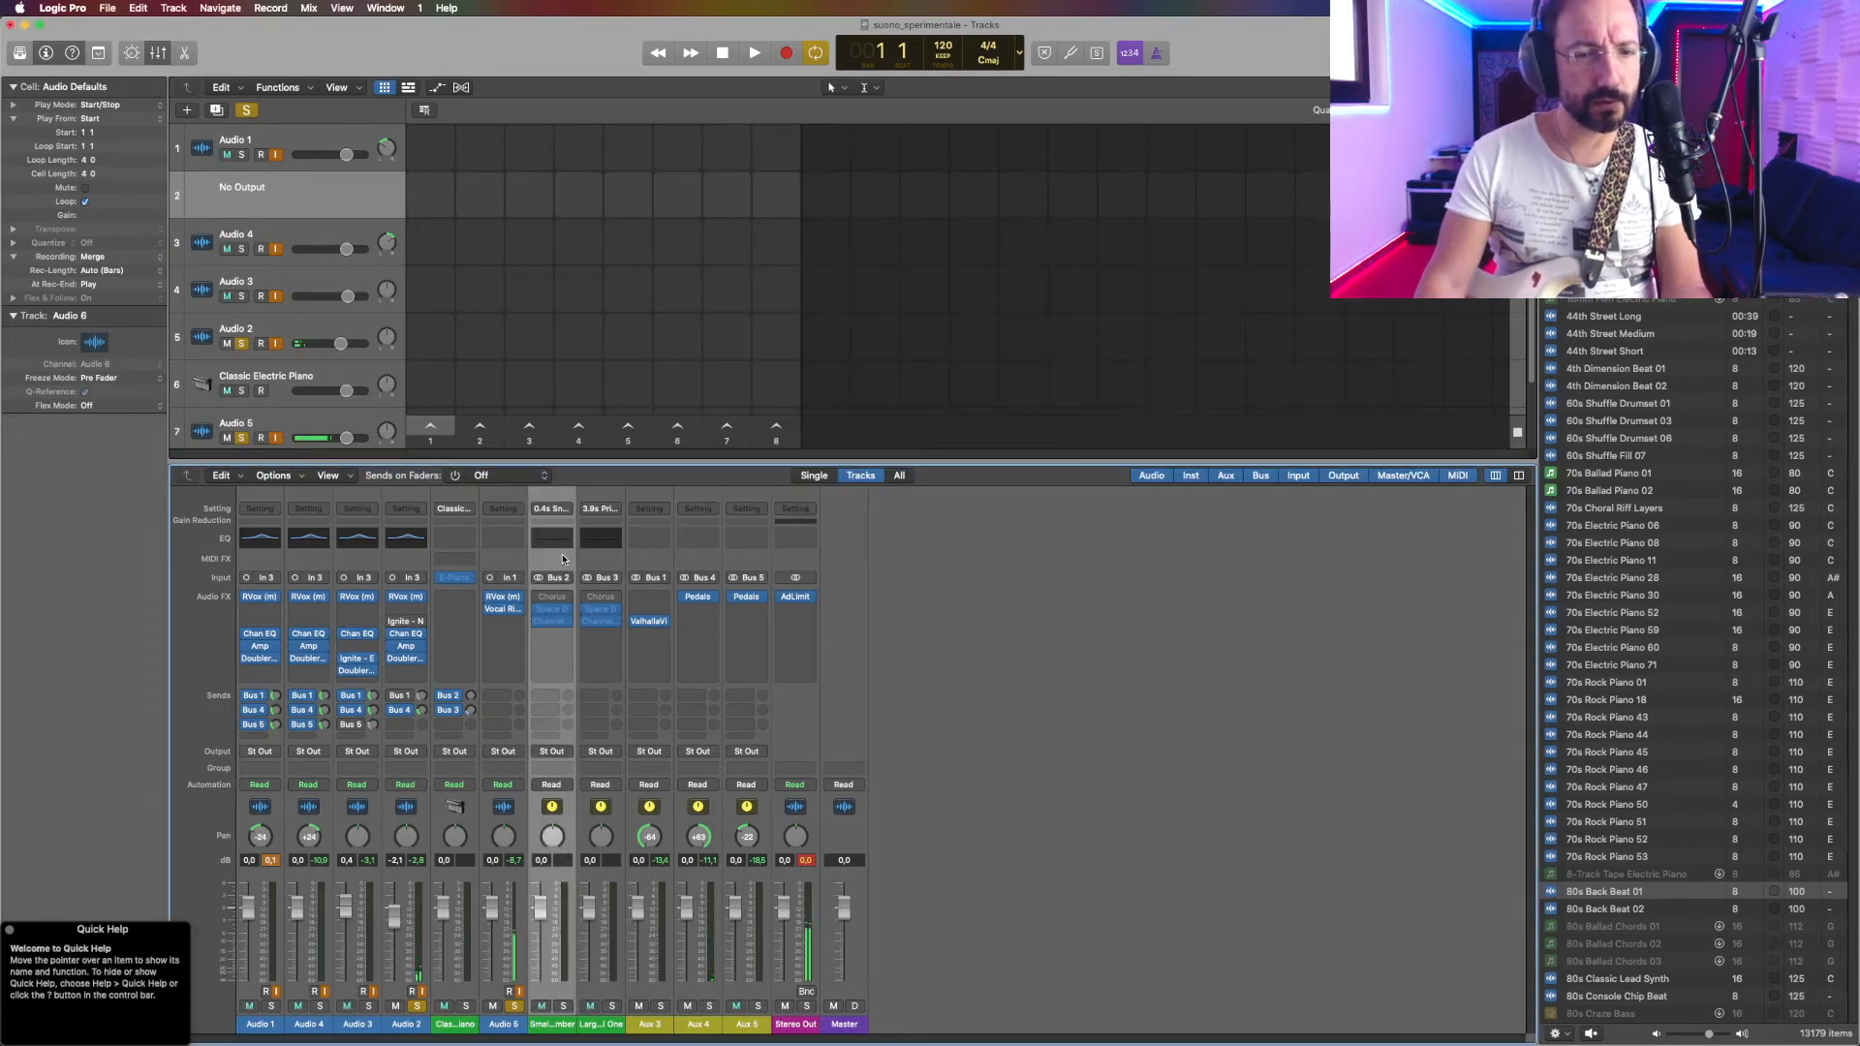
click(697, 554)
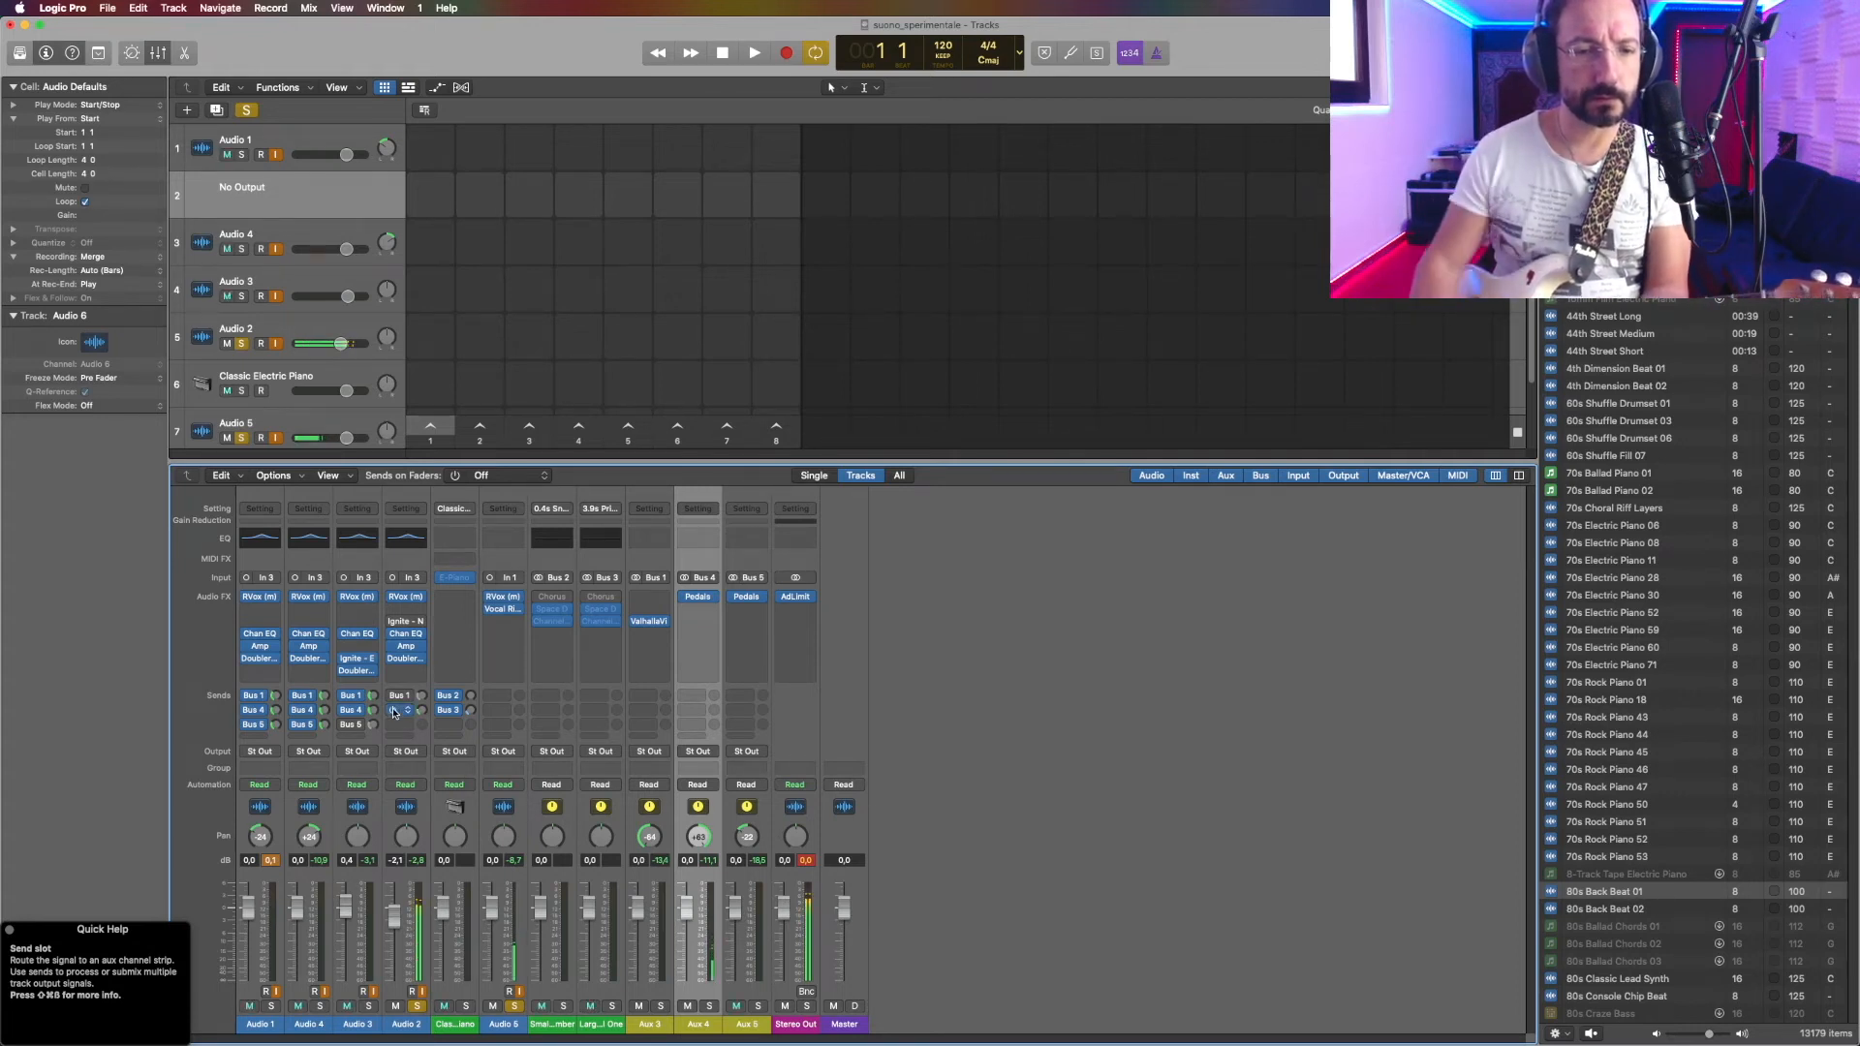
drag(423, 711, 432, 617)
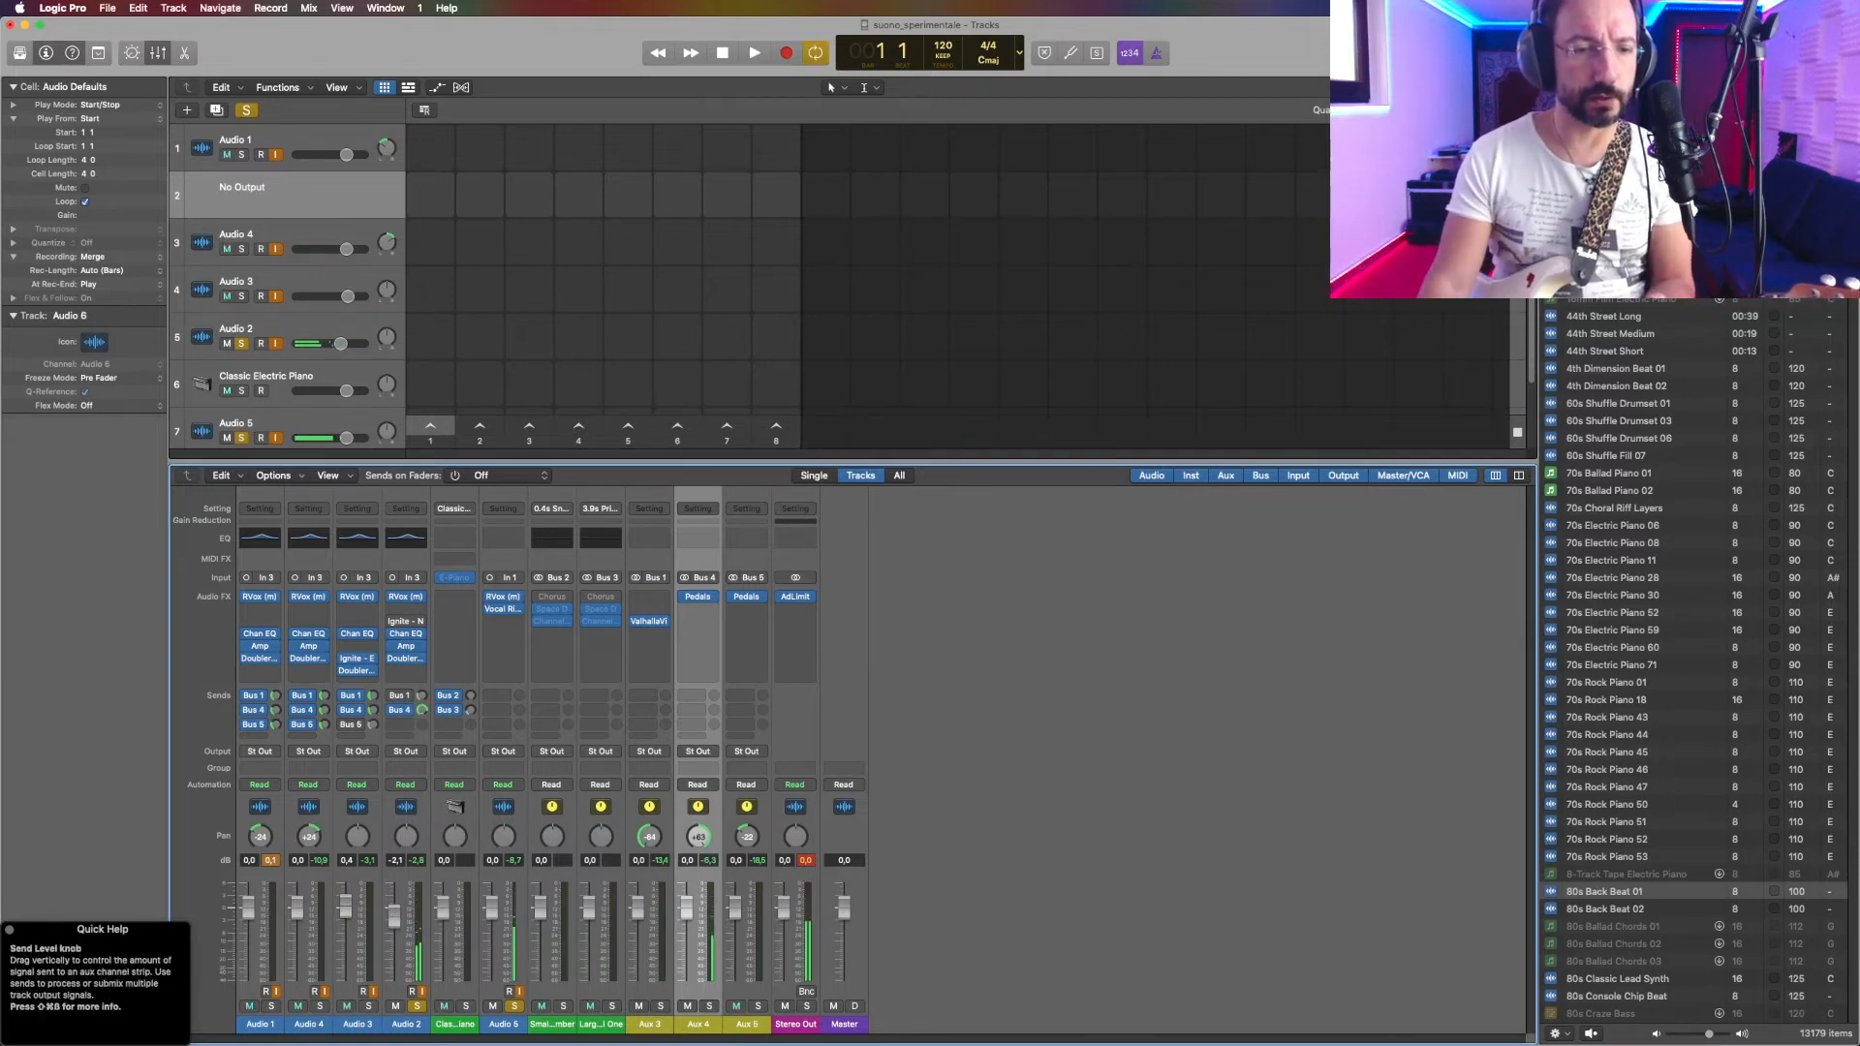
click(704, 598)
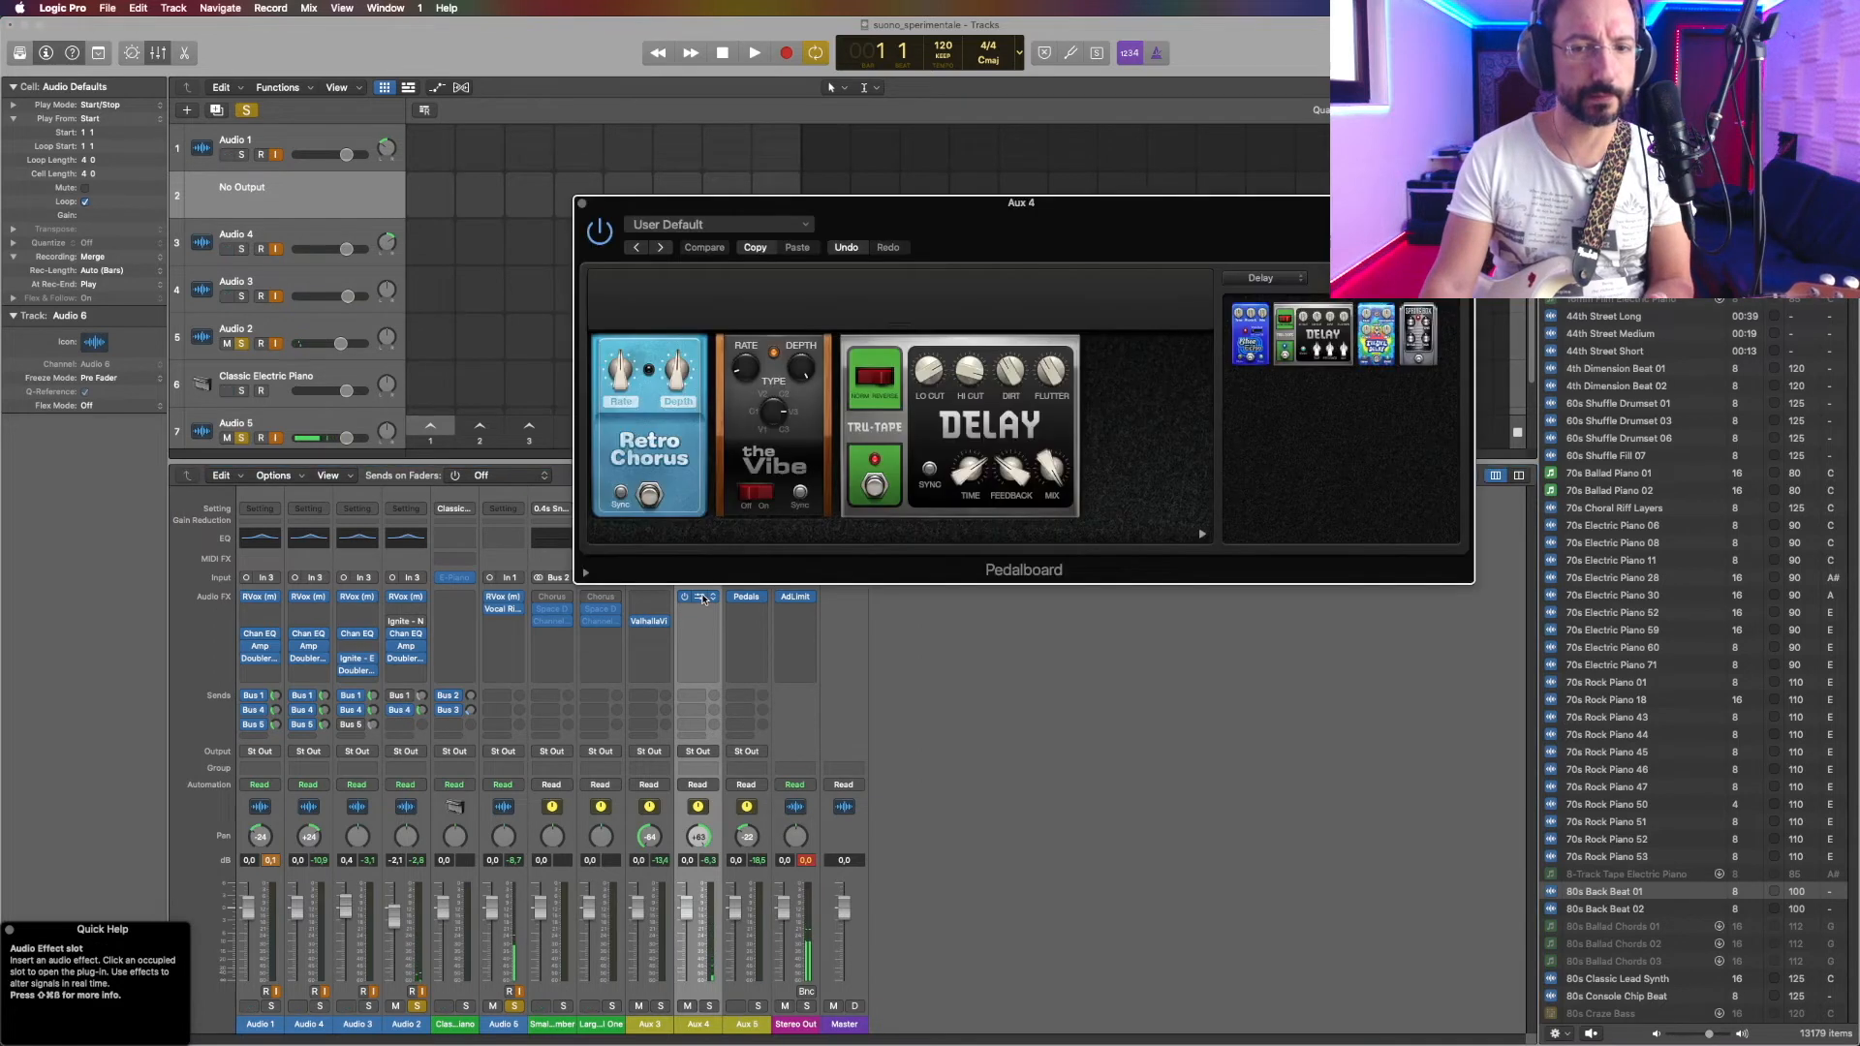
click(581, 203)
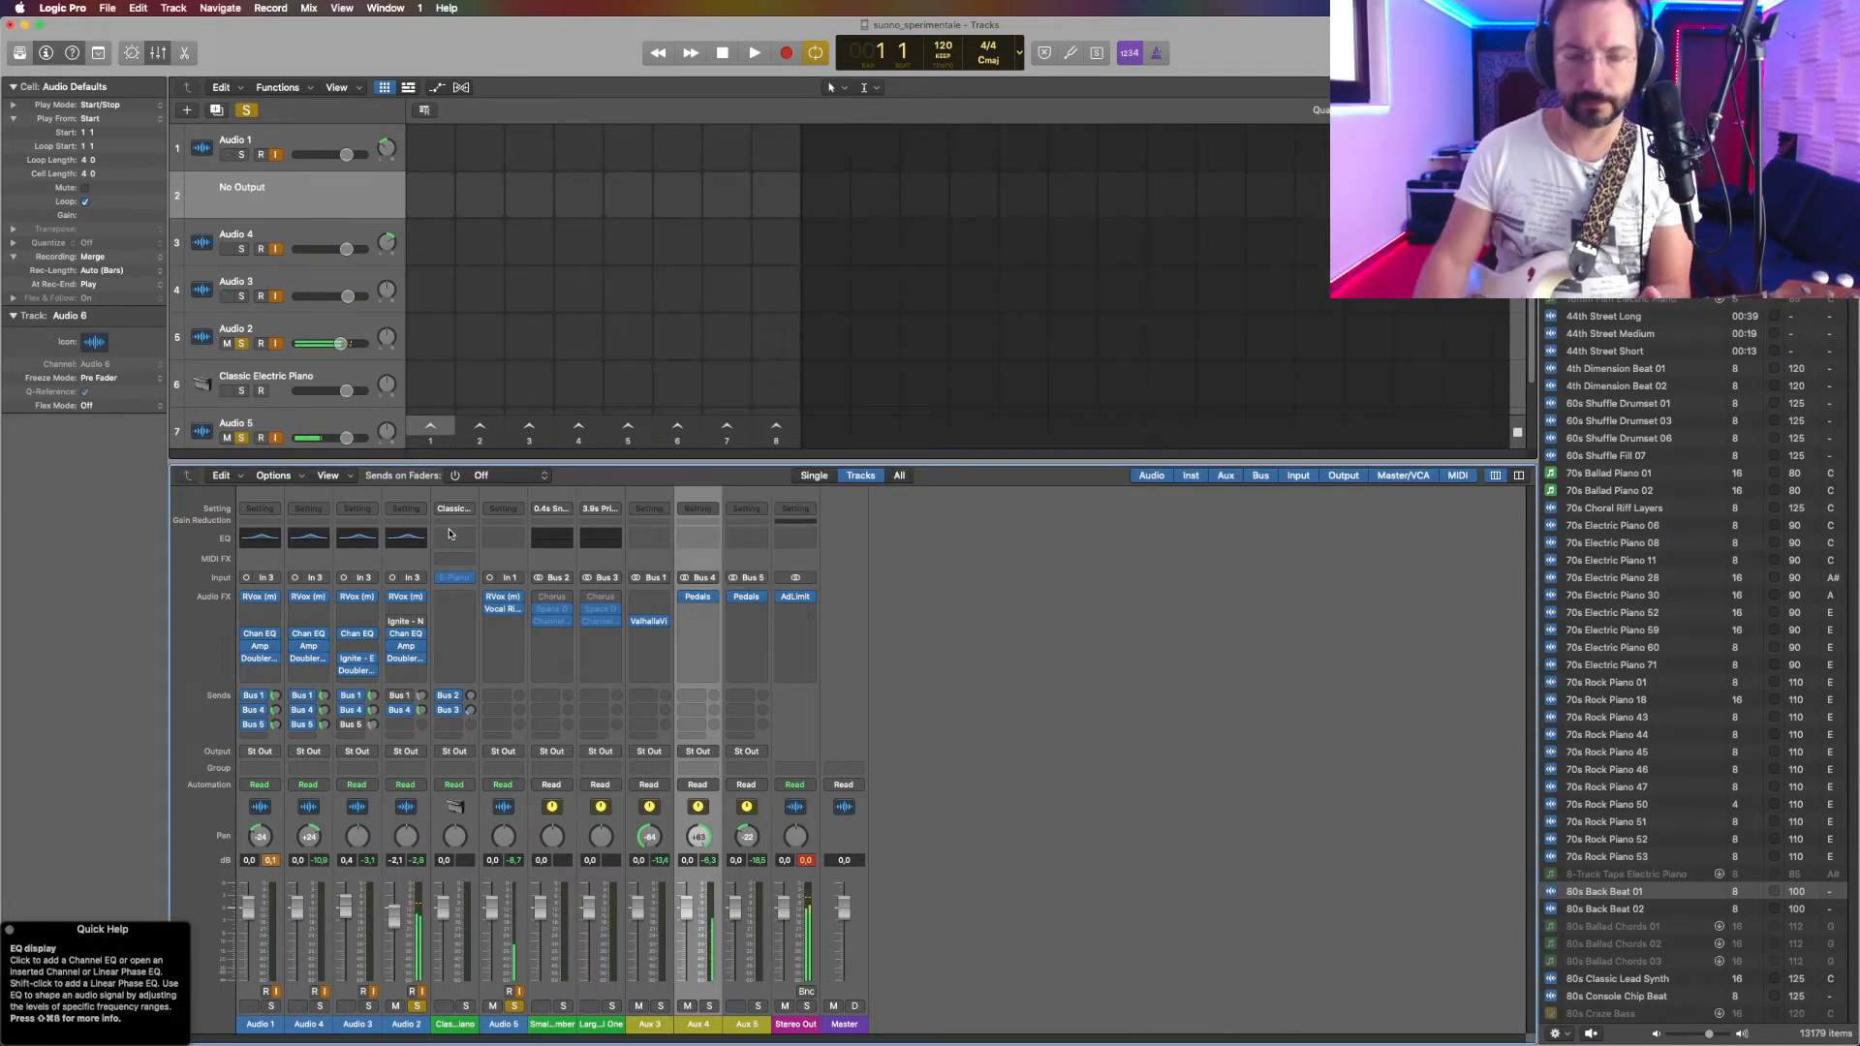
click(423, 710)
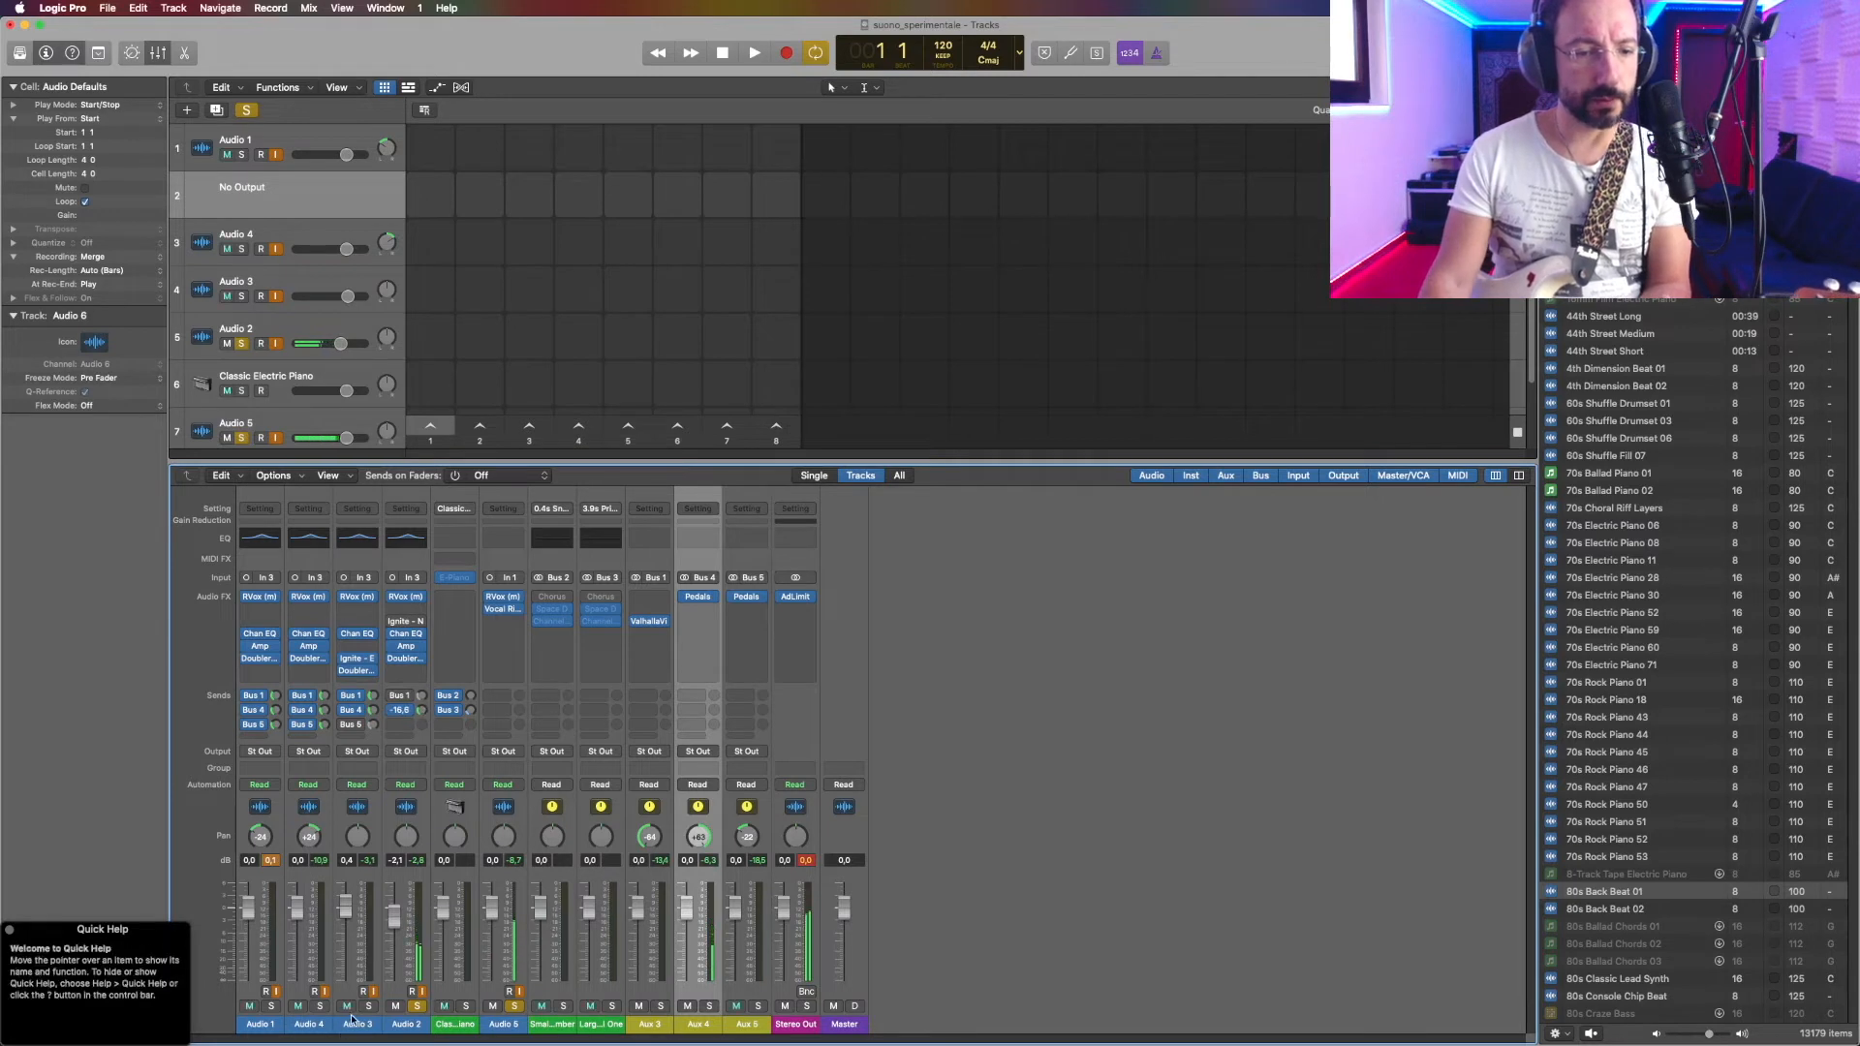
Step: Audition Audio 1, Audio 4 and Audio 2 soloed together, and clear the solo on all three
click(320, 1007)
click(271, 1007)
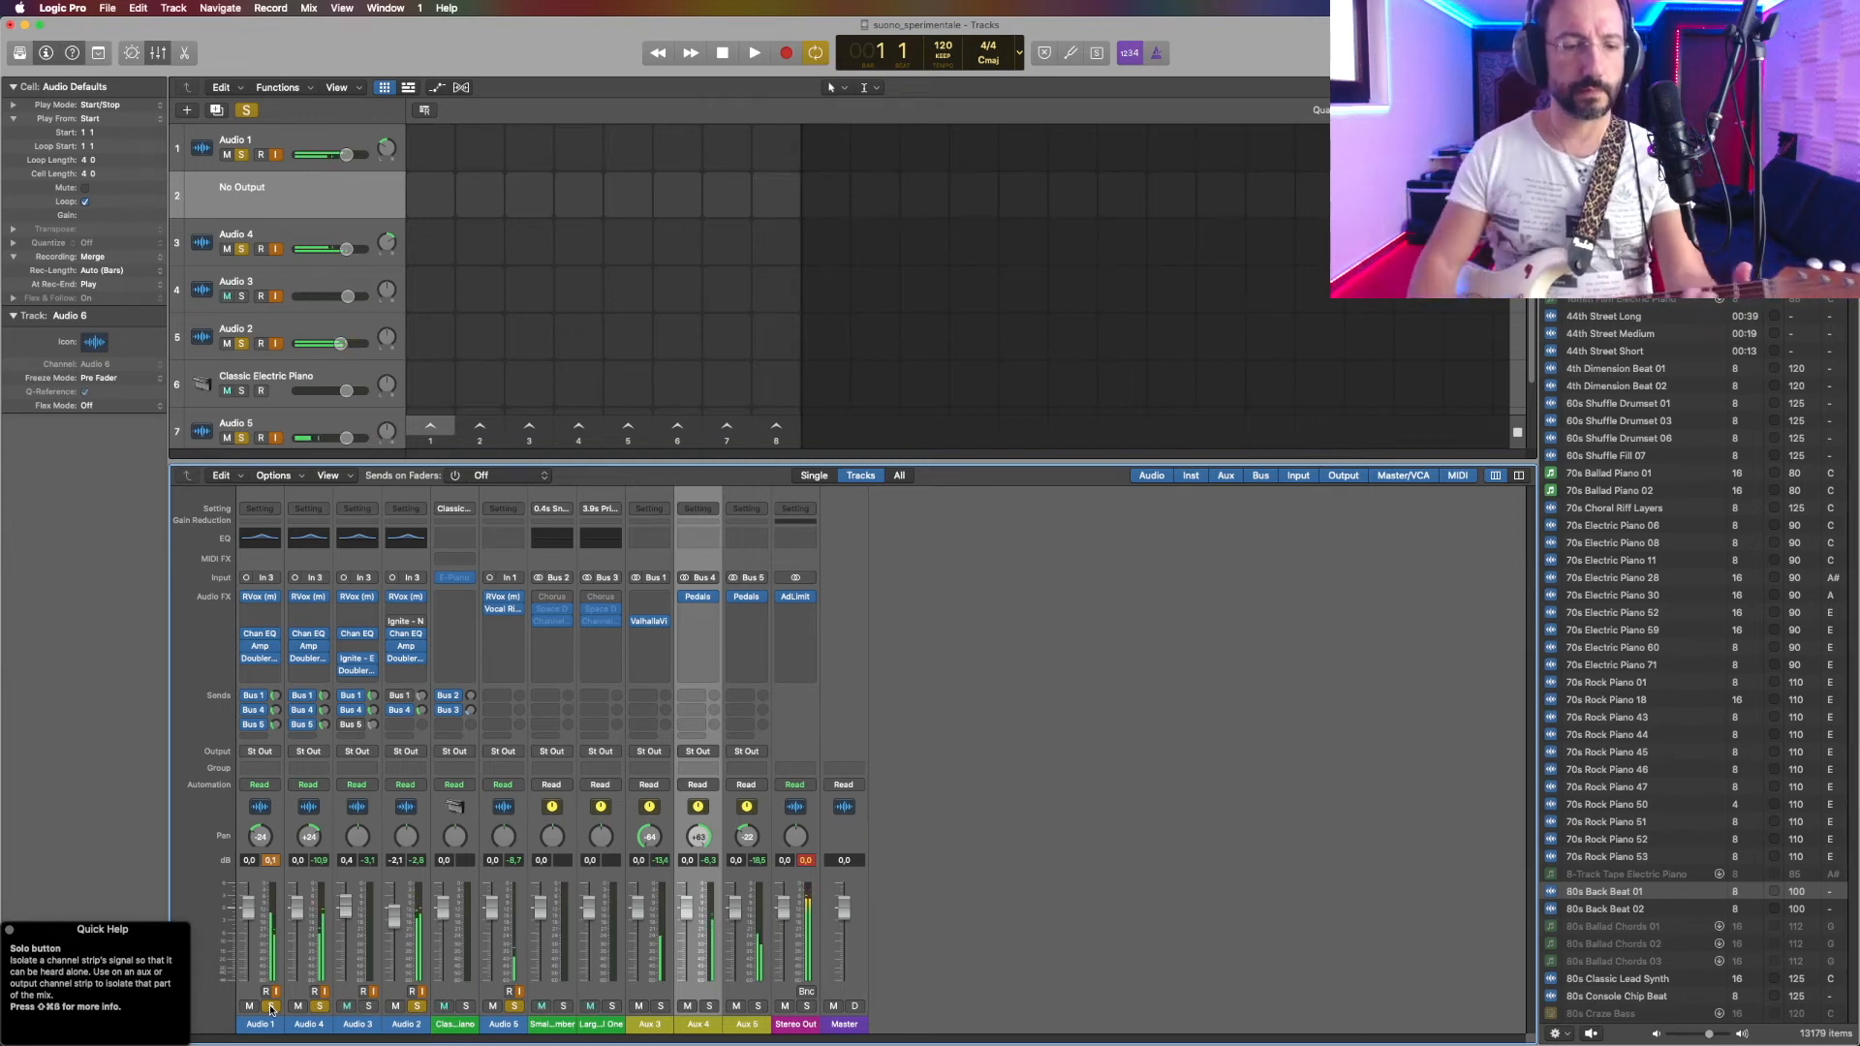
click(319, 1006)
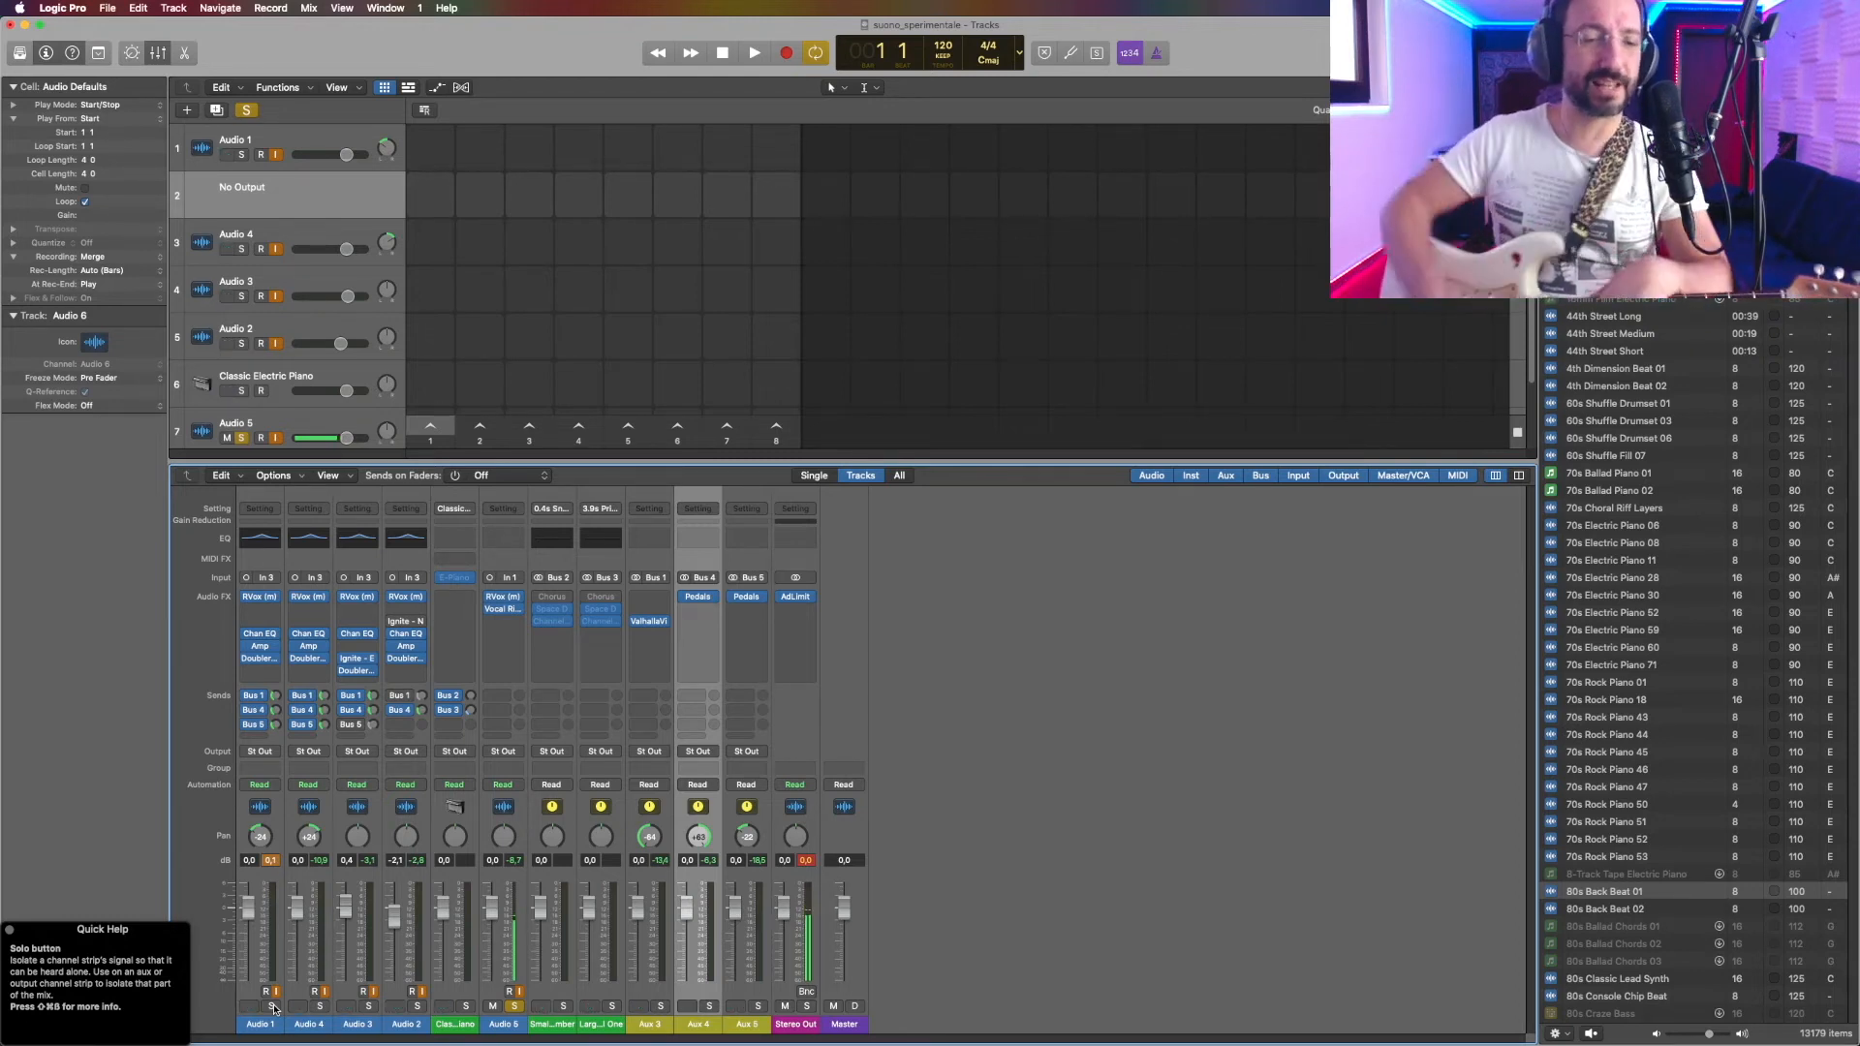
Step: Solo Audio 3 with its Ignite Emissary amp open, and add Audio 2, Audio 4 and Audio 1 to the soloed tracks
click(368, 1008)
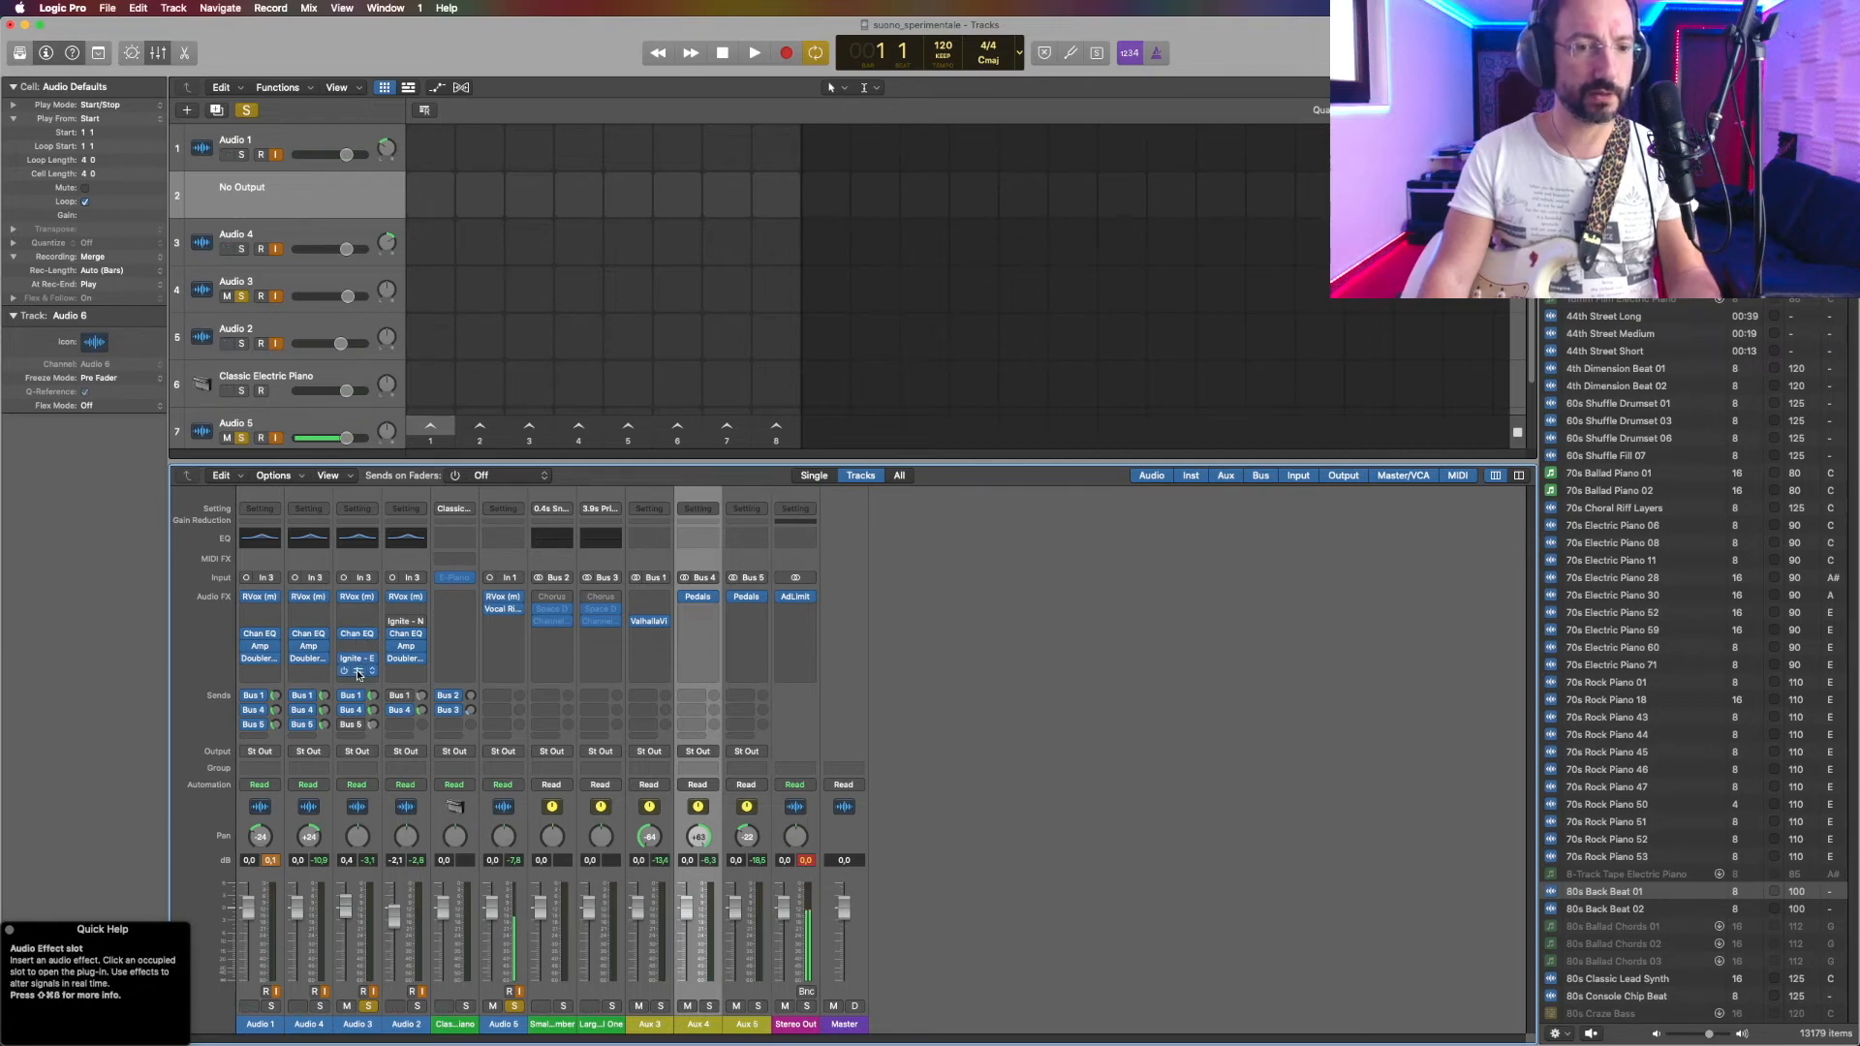
click(360, 661)
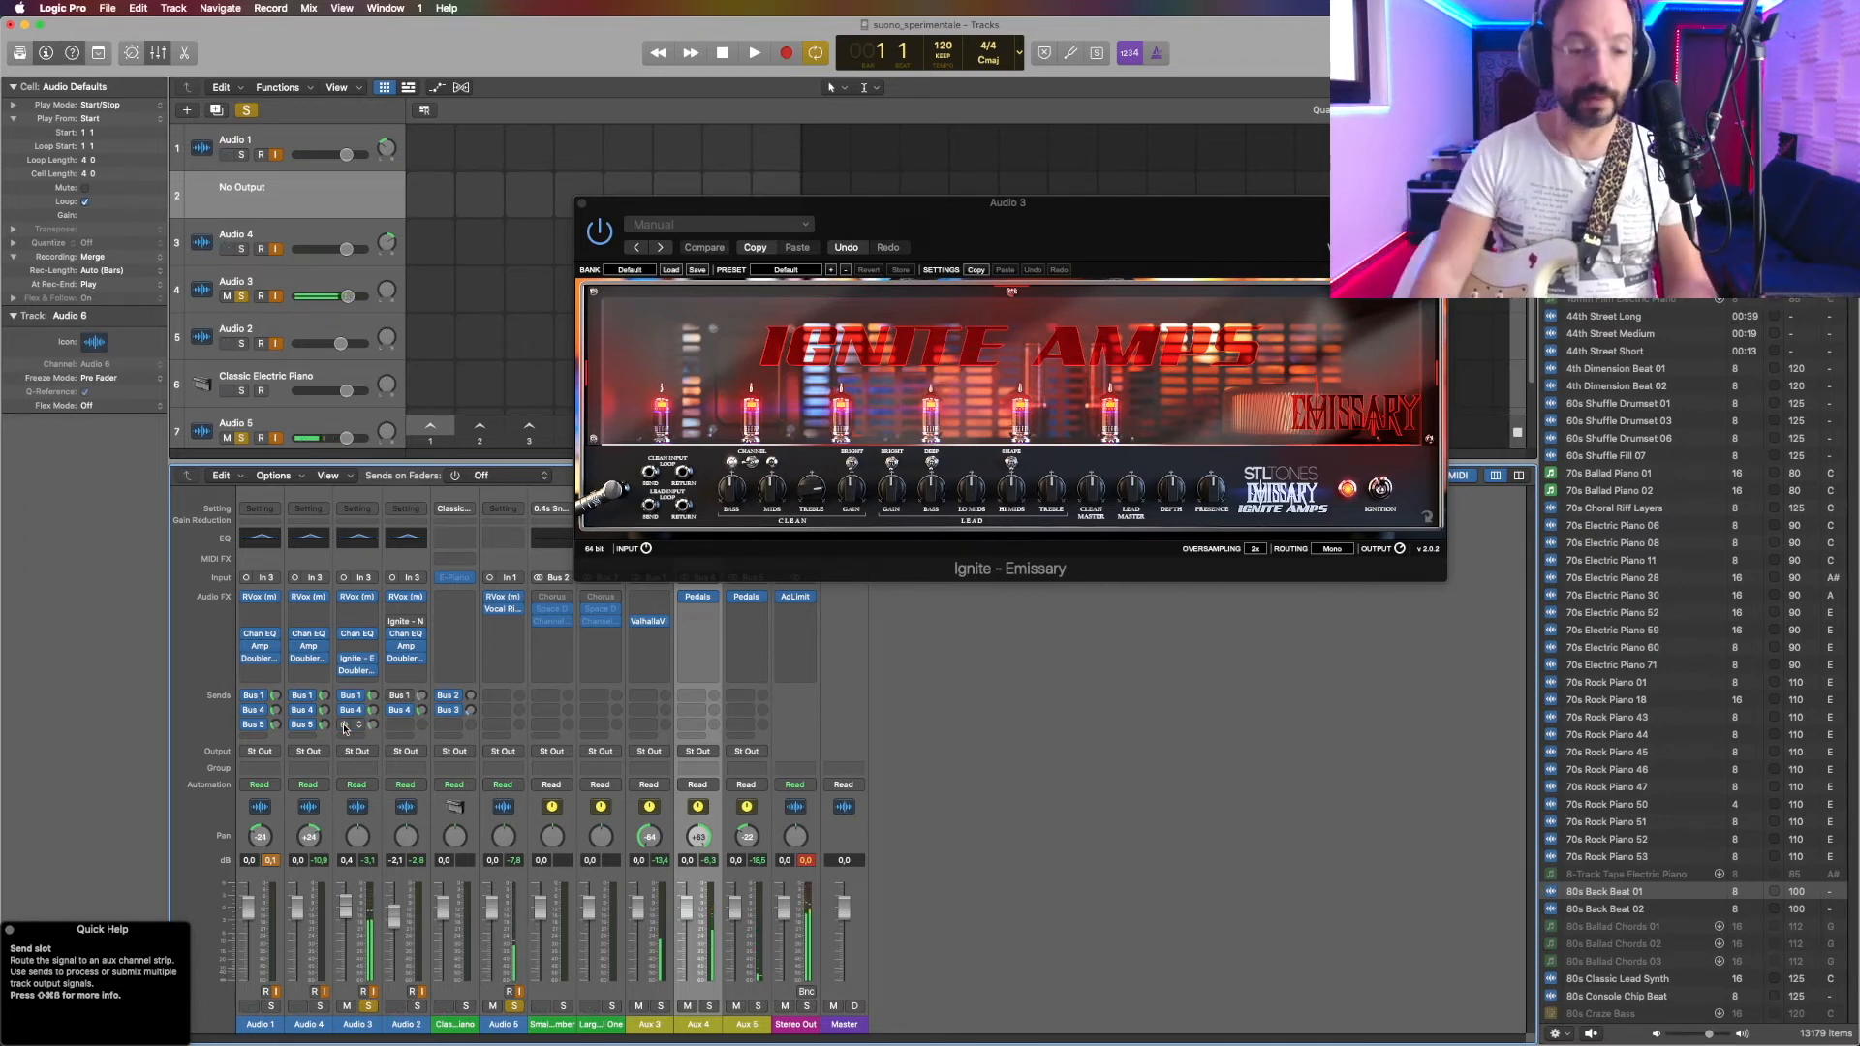
click(421, 1008)
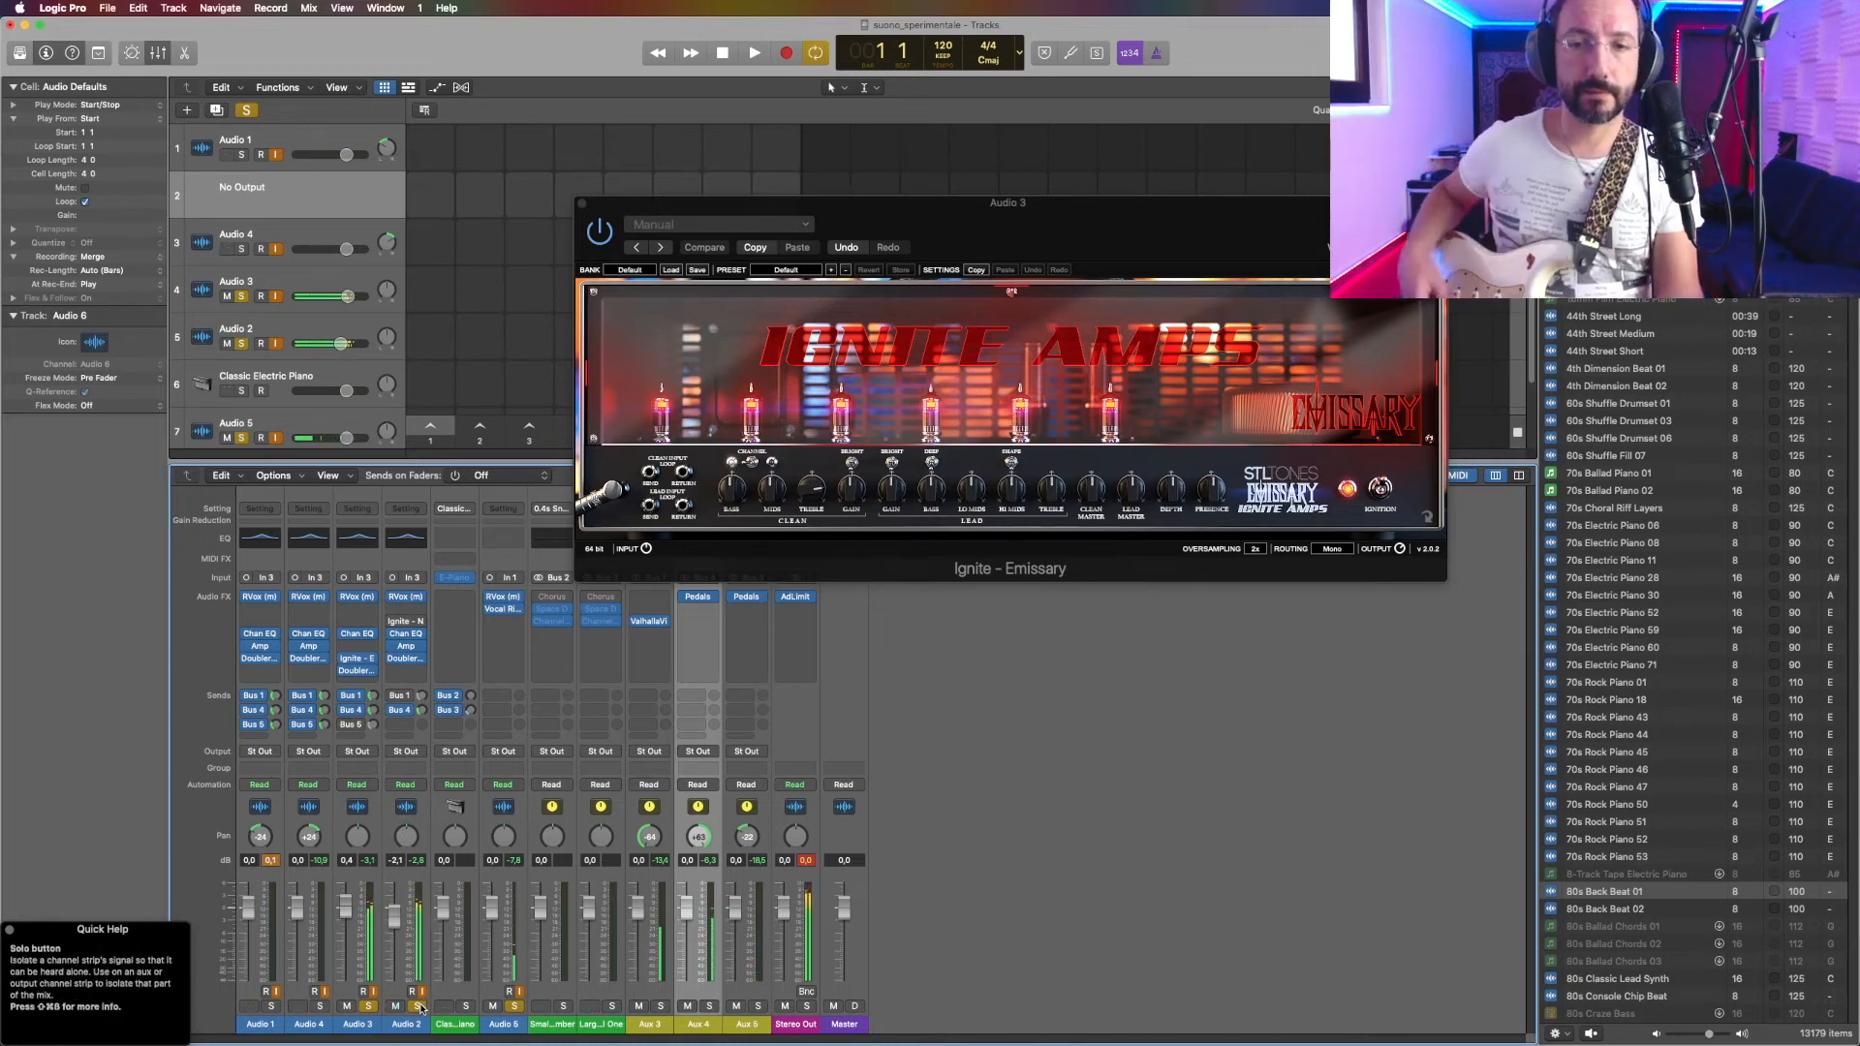
click(322, 1007)
click(272, 1008)
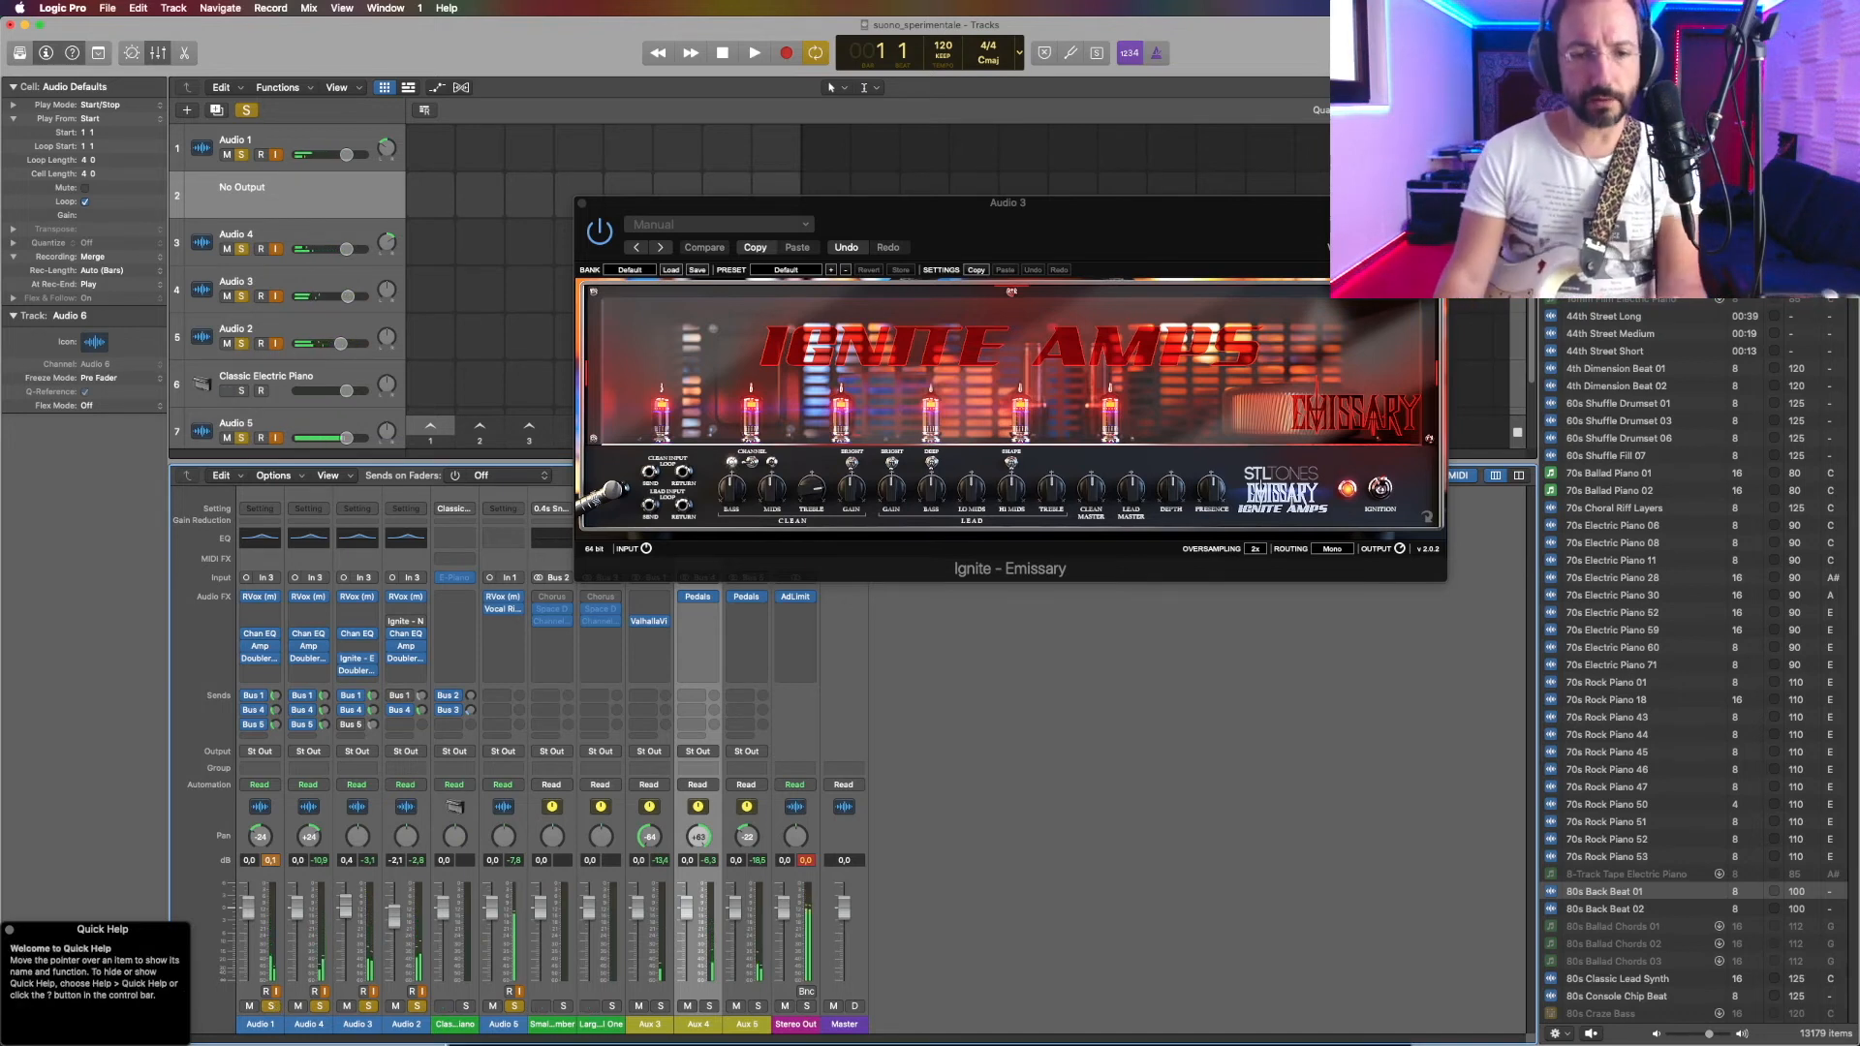
mouse_move(630, 1038)
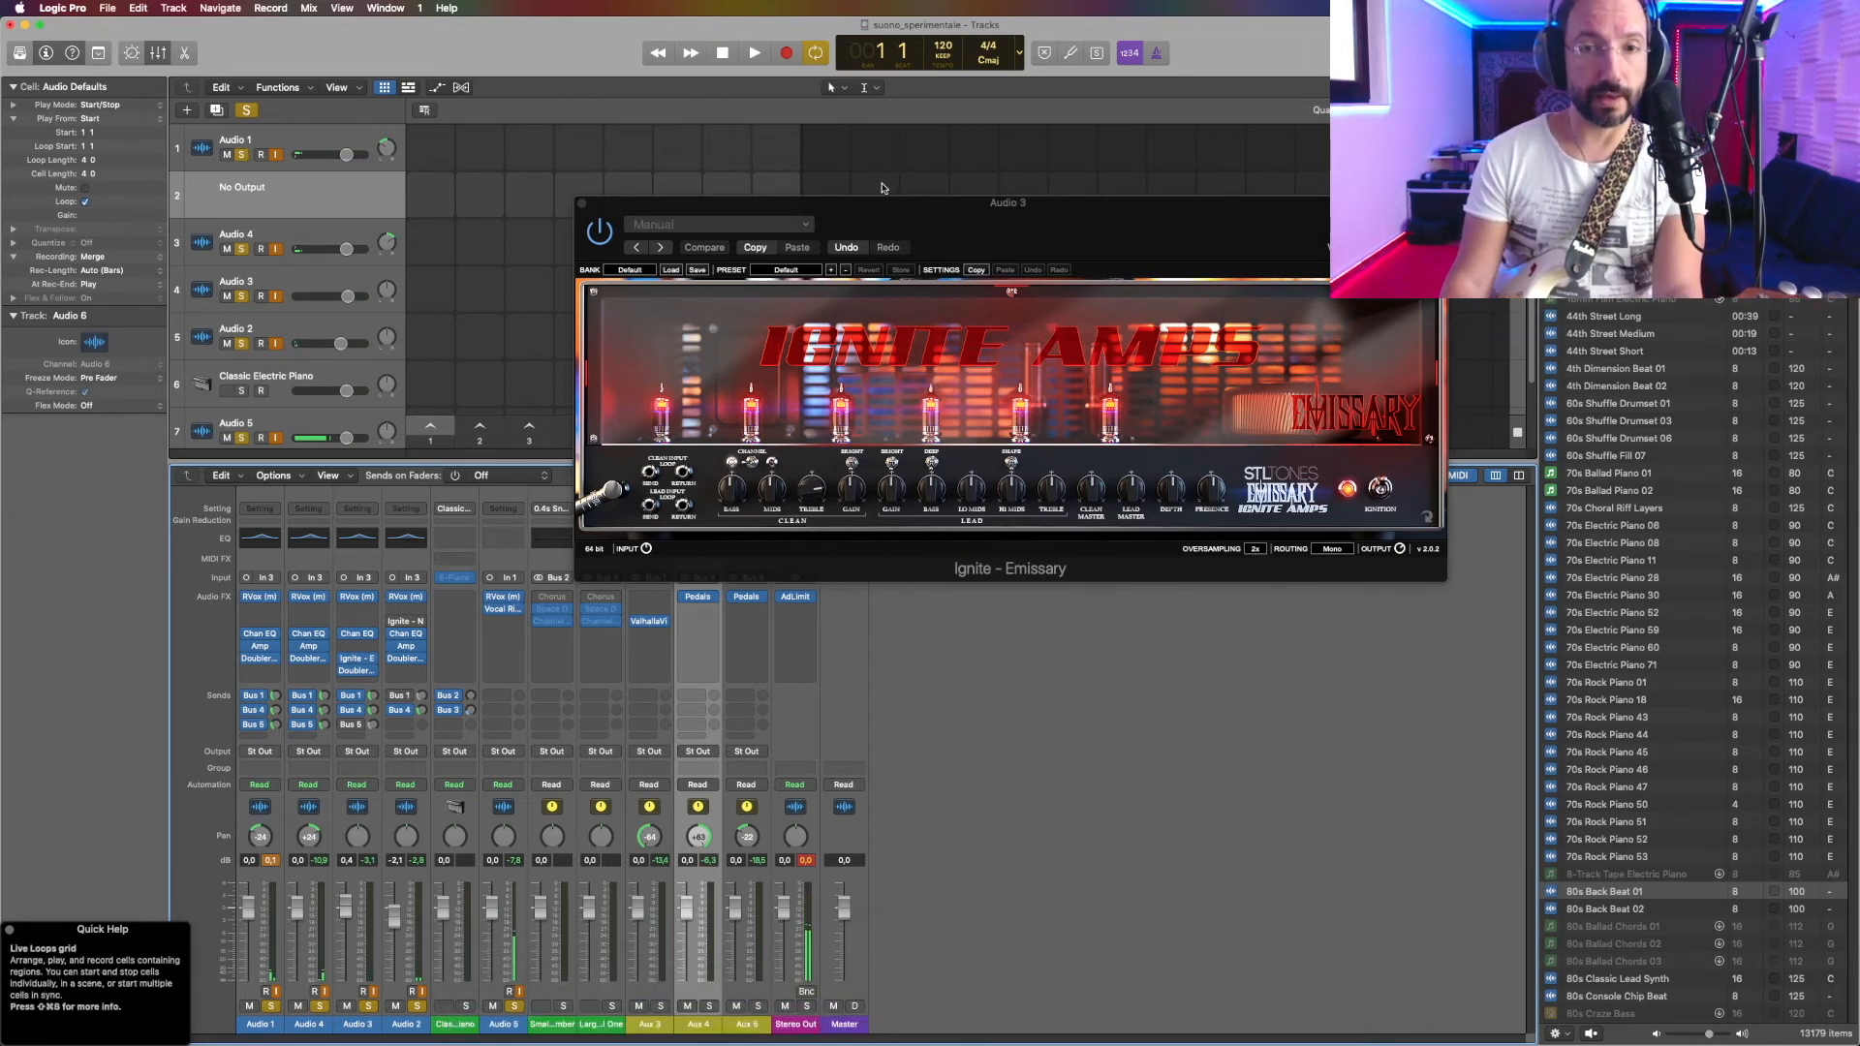
Step: Move the Emissary window aside, bypass the Stereo Out's Adaptive Limiter, open its window and re-enable it
drag(848, 572, 1131, 484)
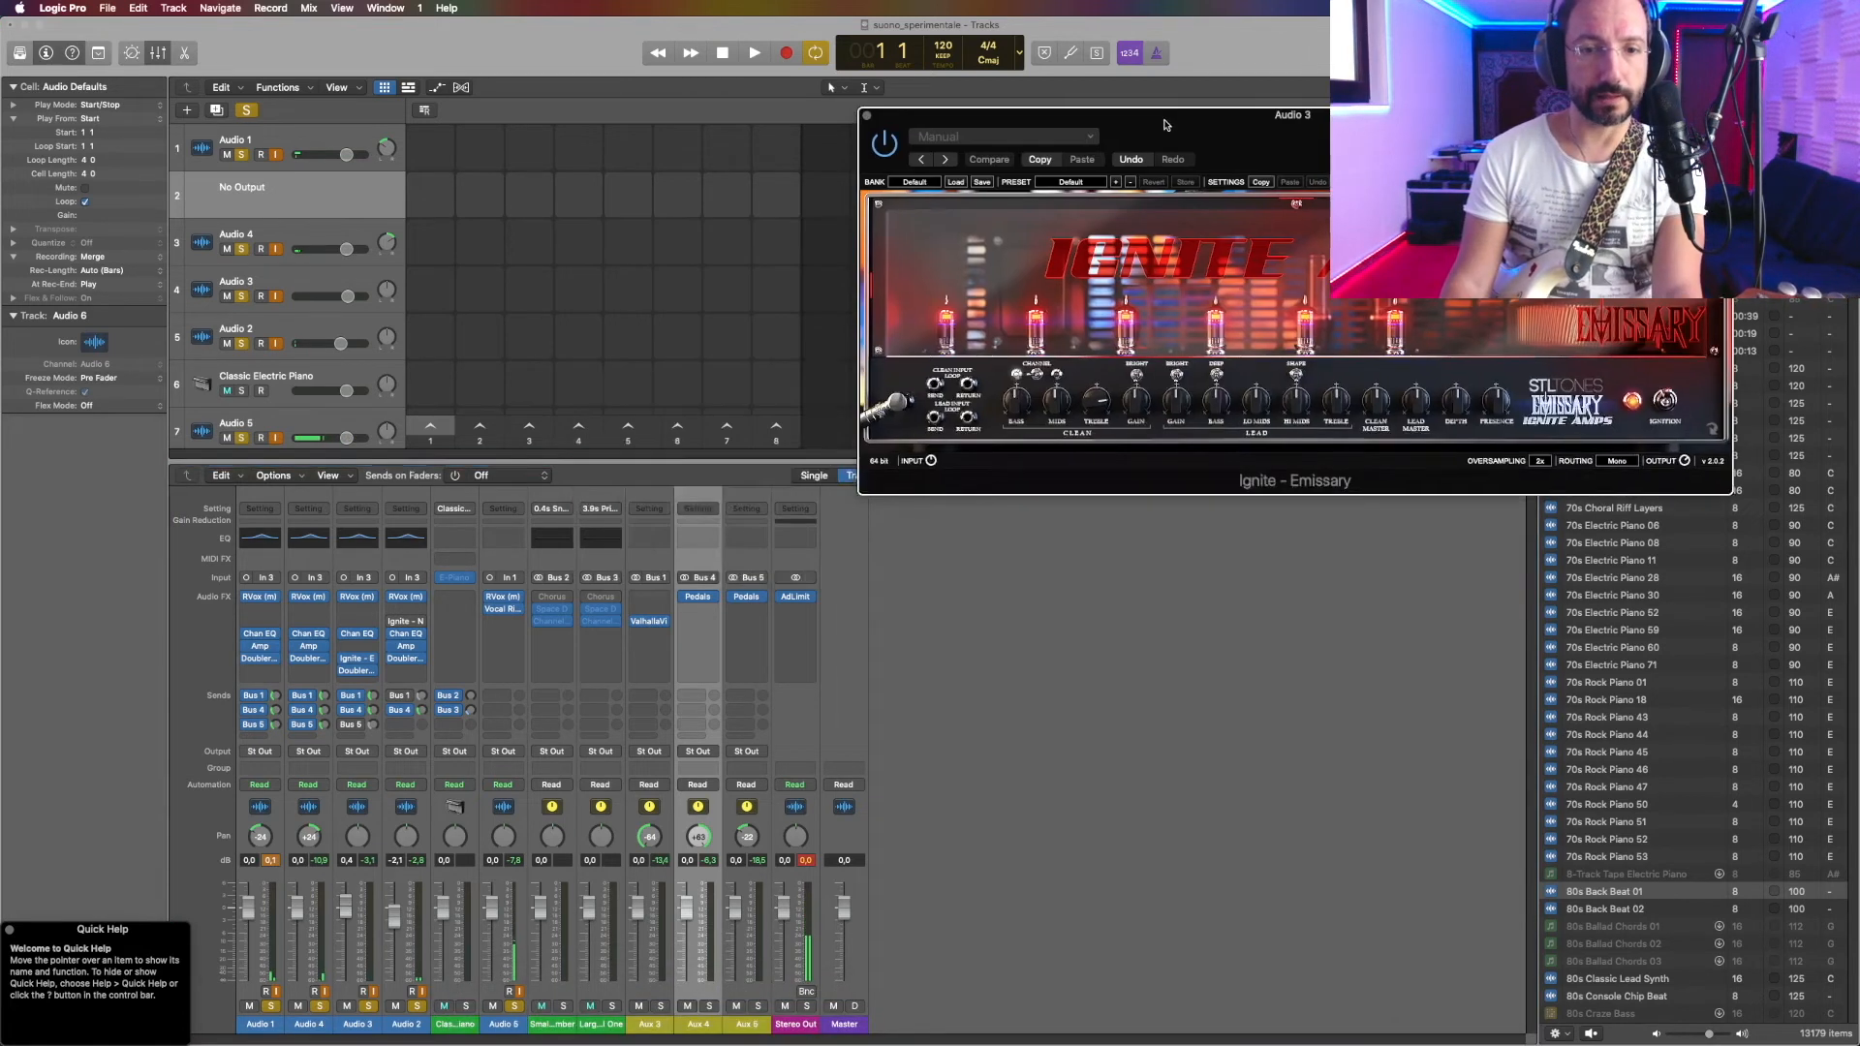
click(784, 598)
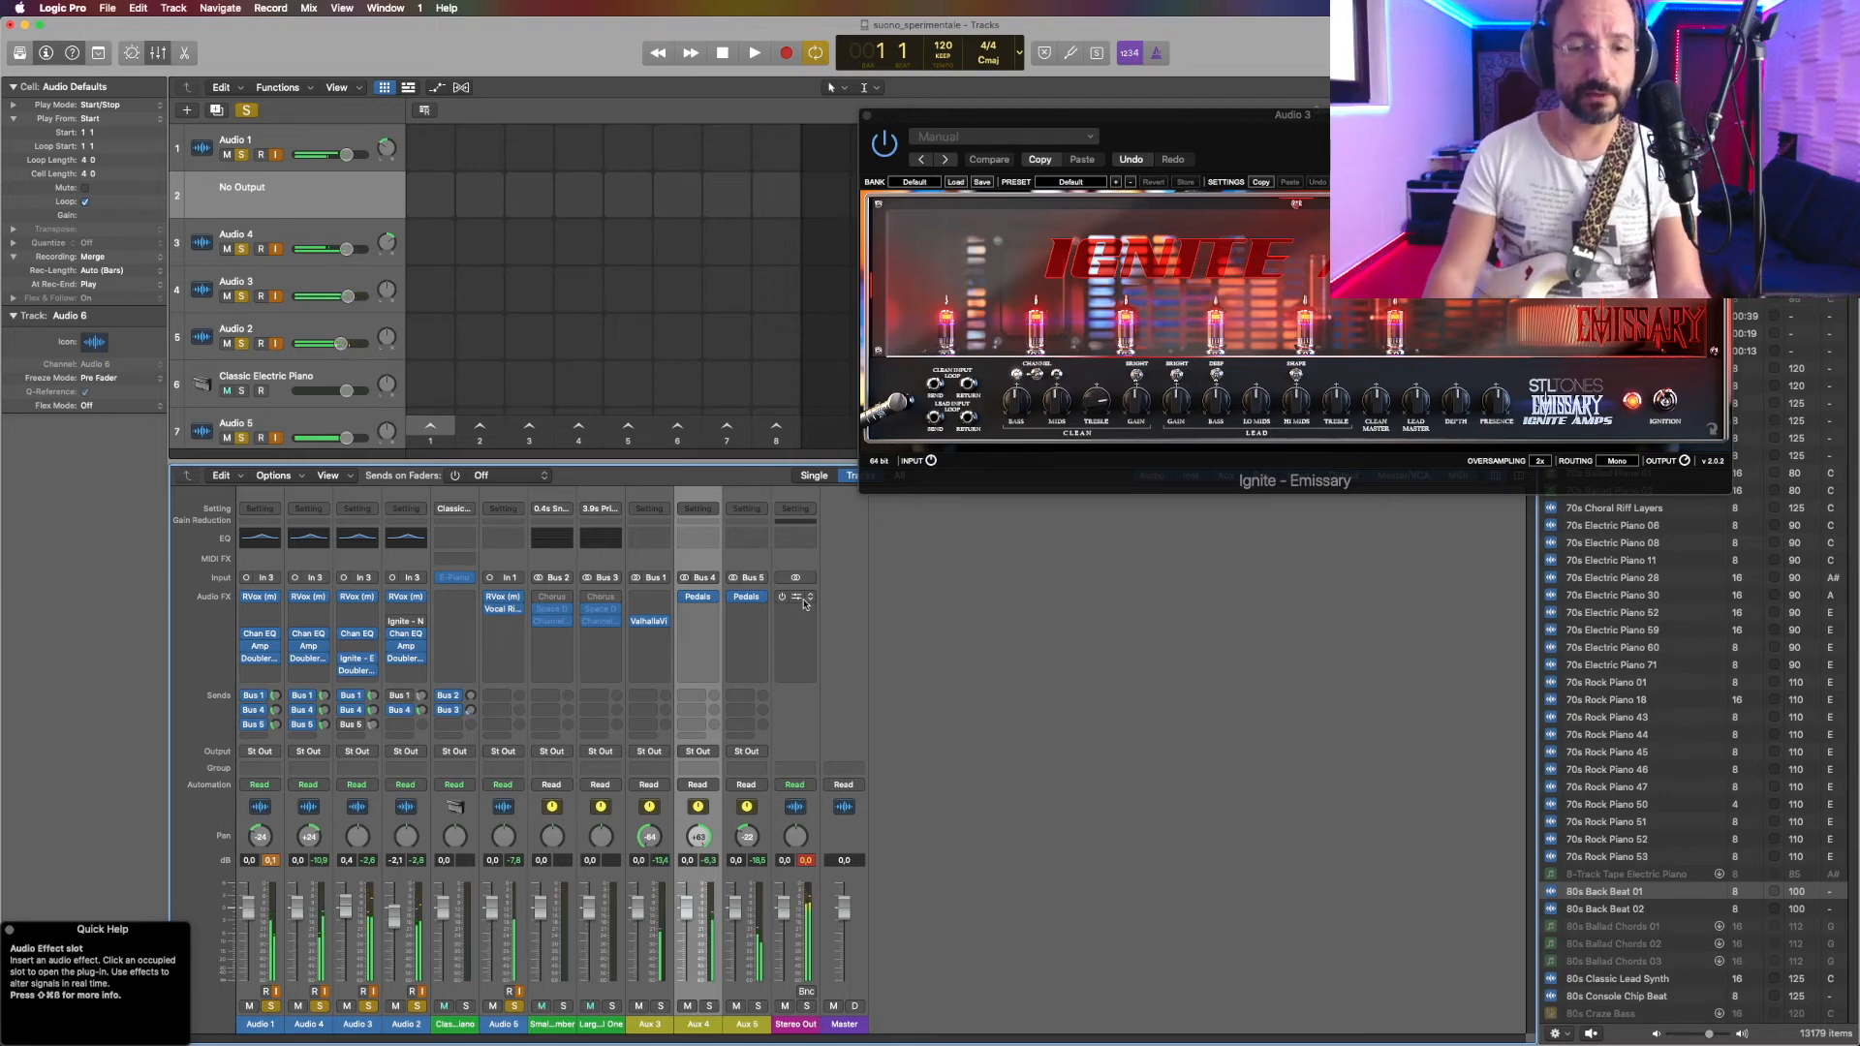
click(798, 599)
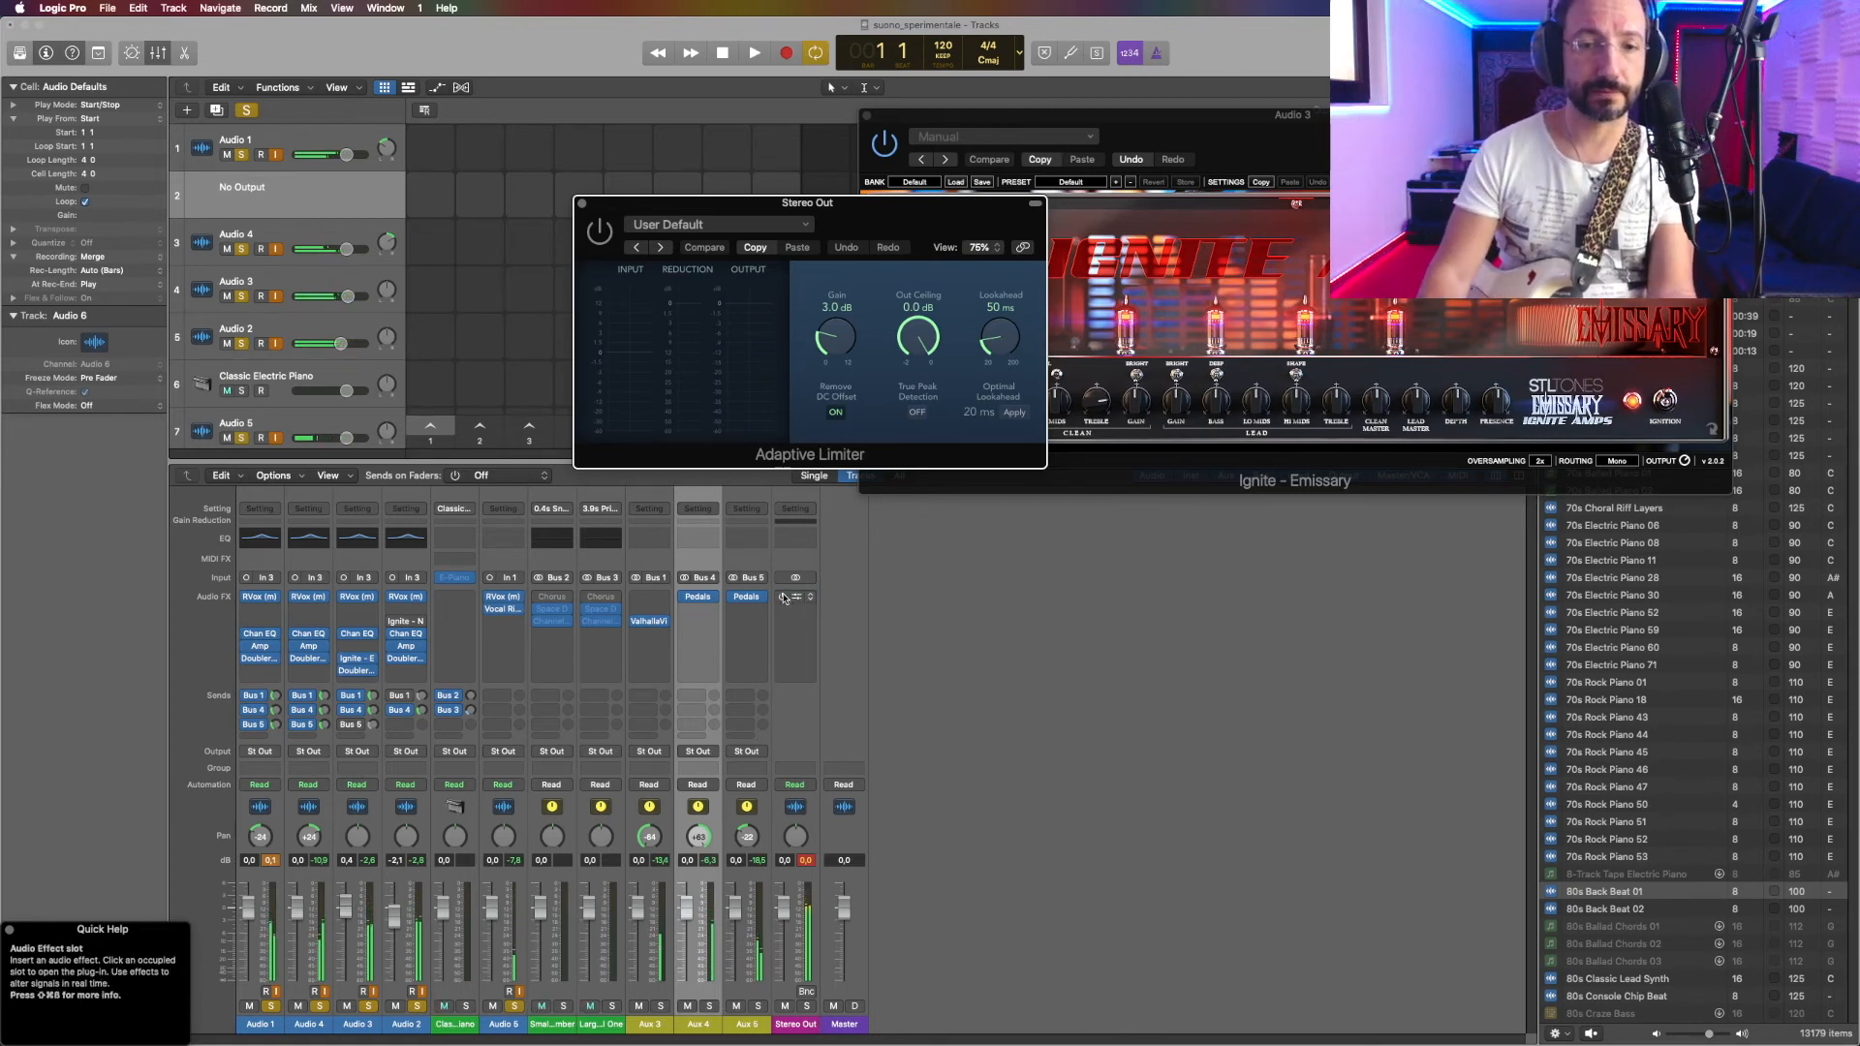
click(785, 598)
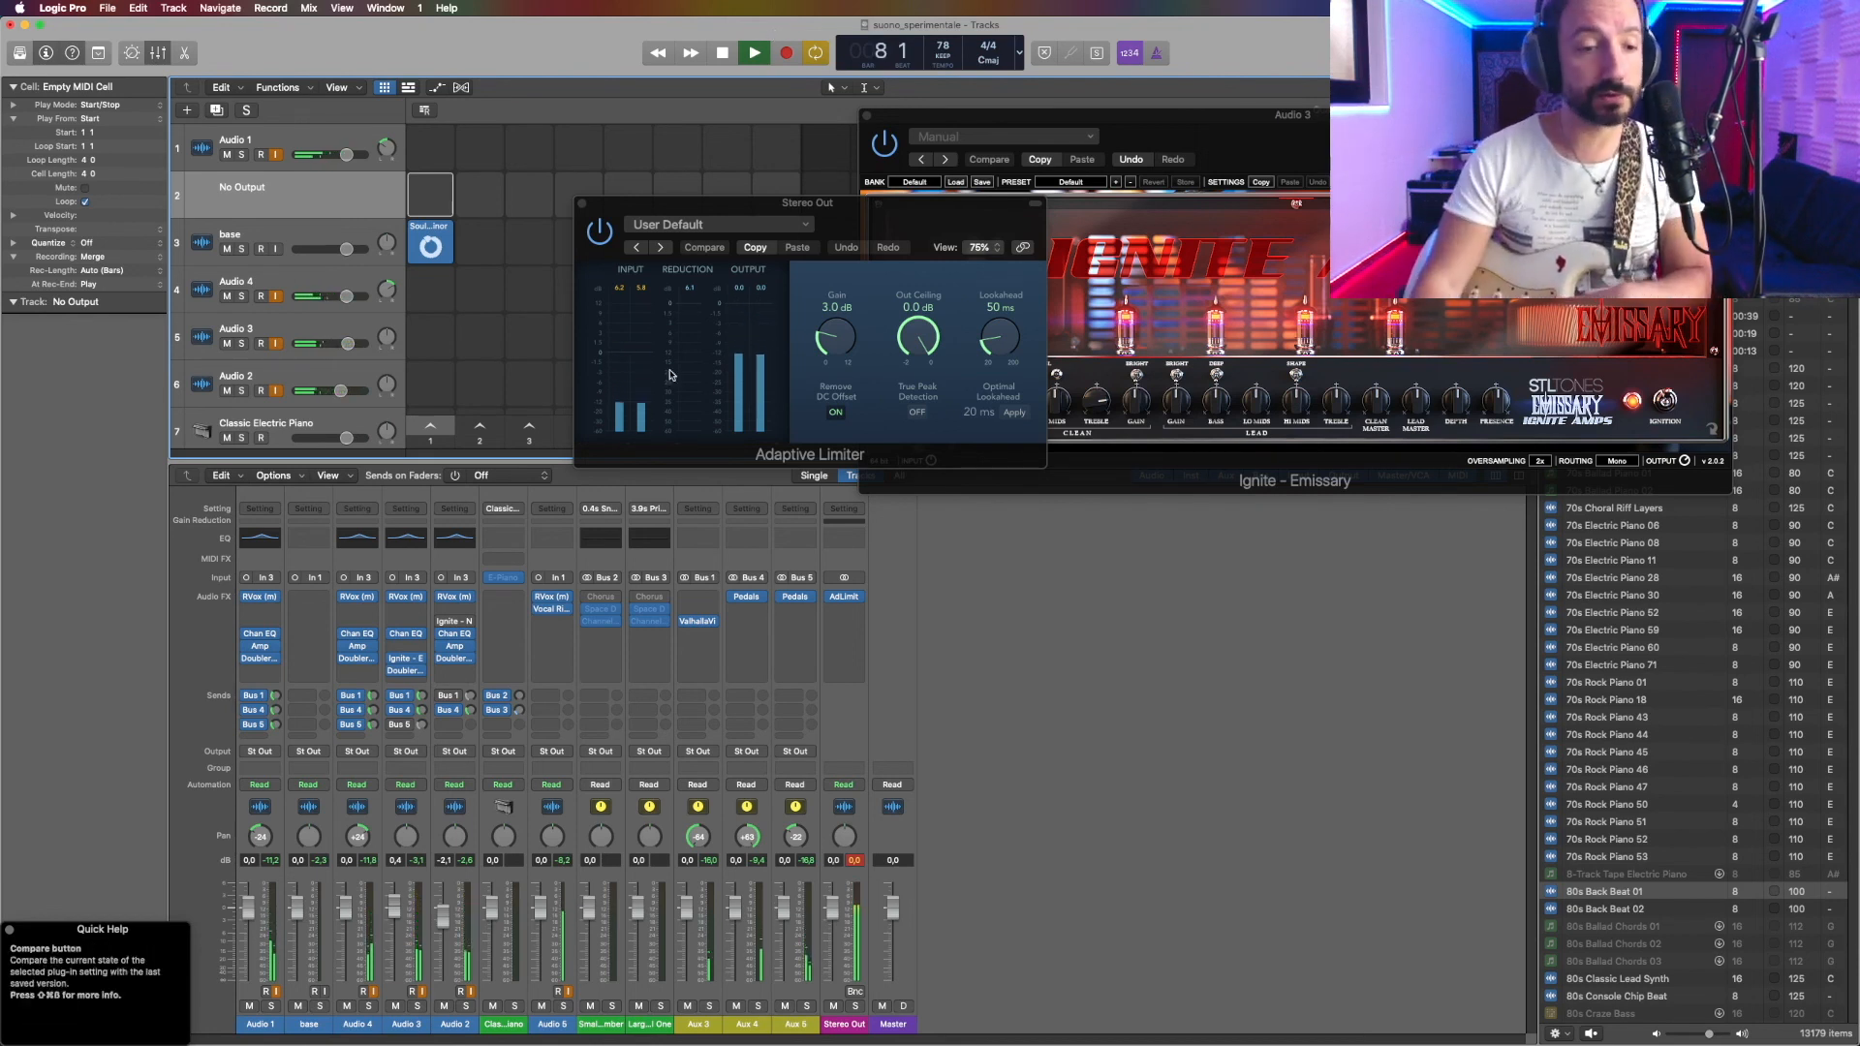
Step: Audition Audio 1 soloed together with Audio 5, comparing its dry sound with its effects restored, and clear the solos
click(272, 1006)
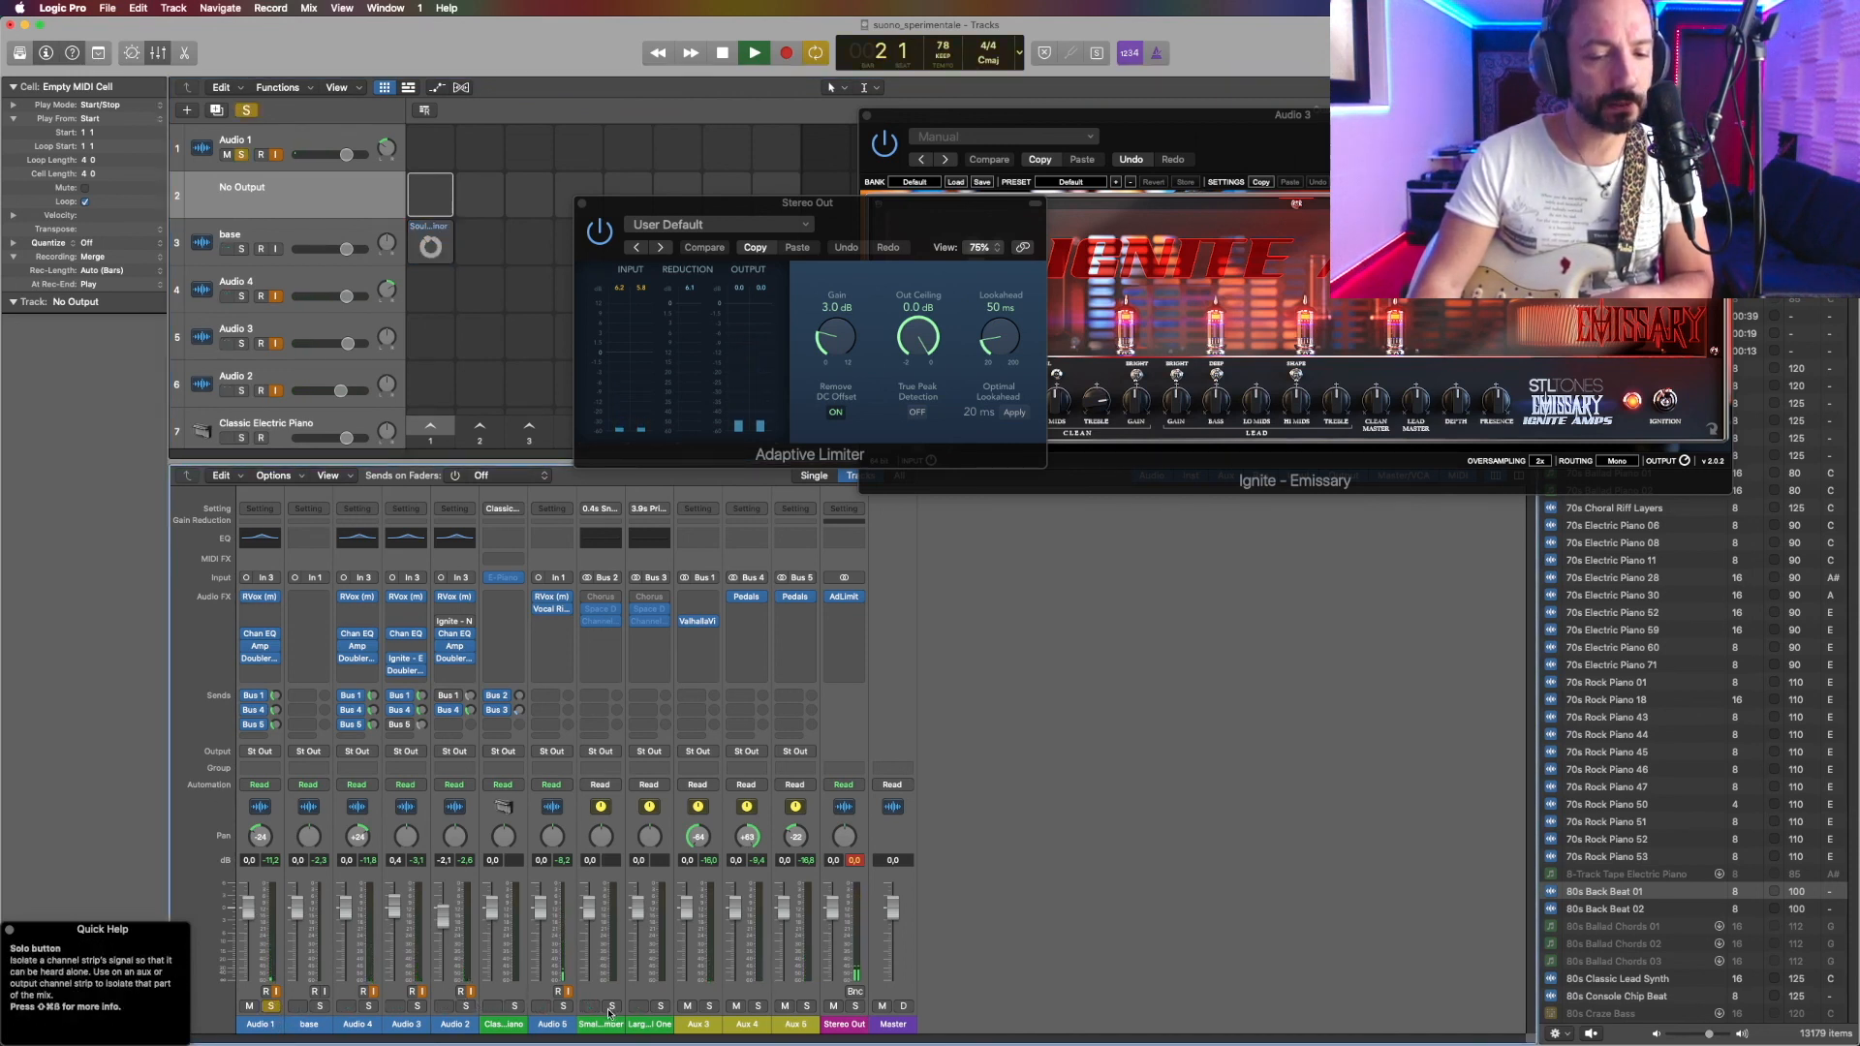
click(563, 1006)
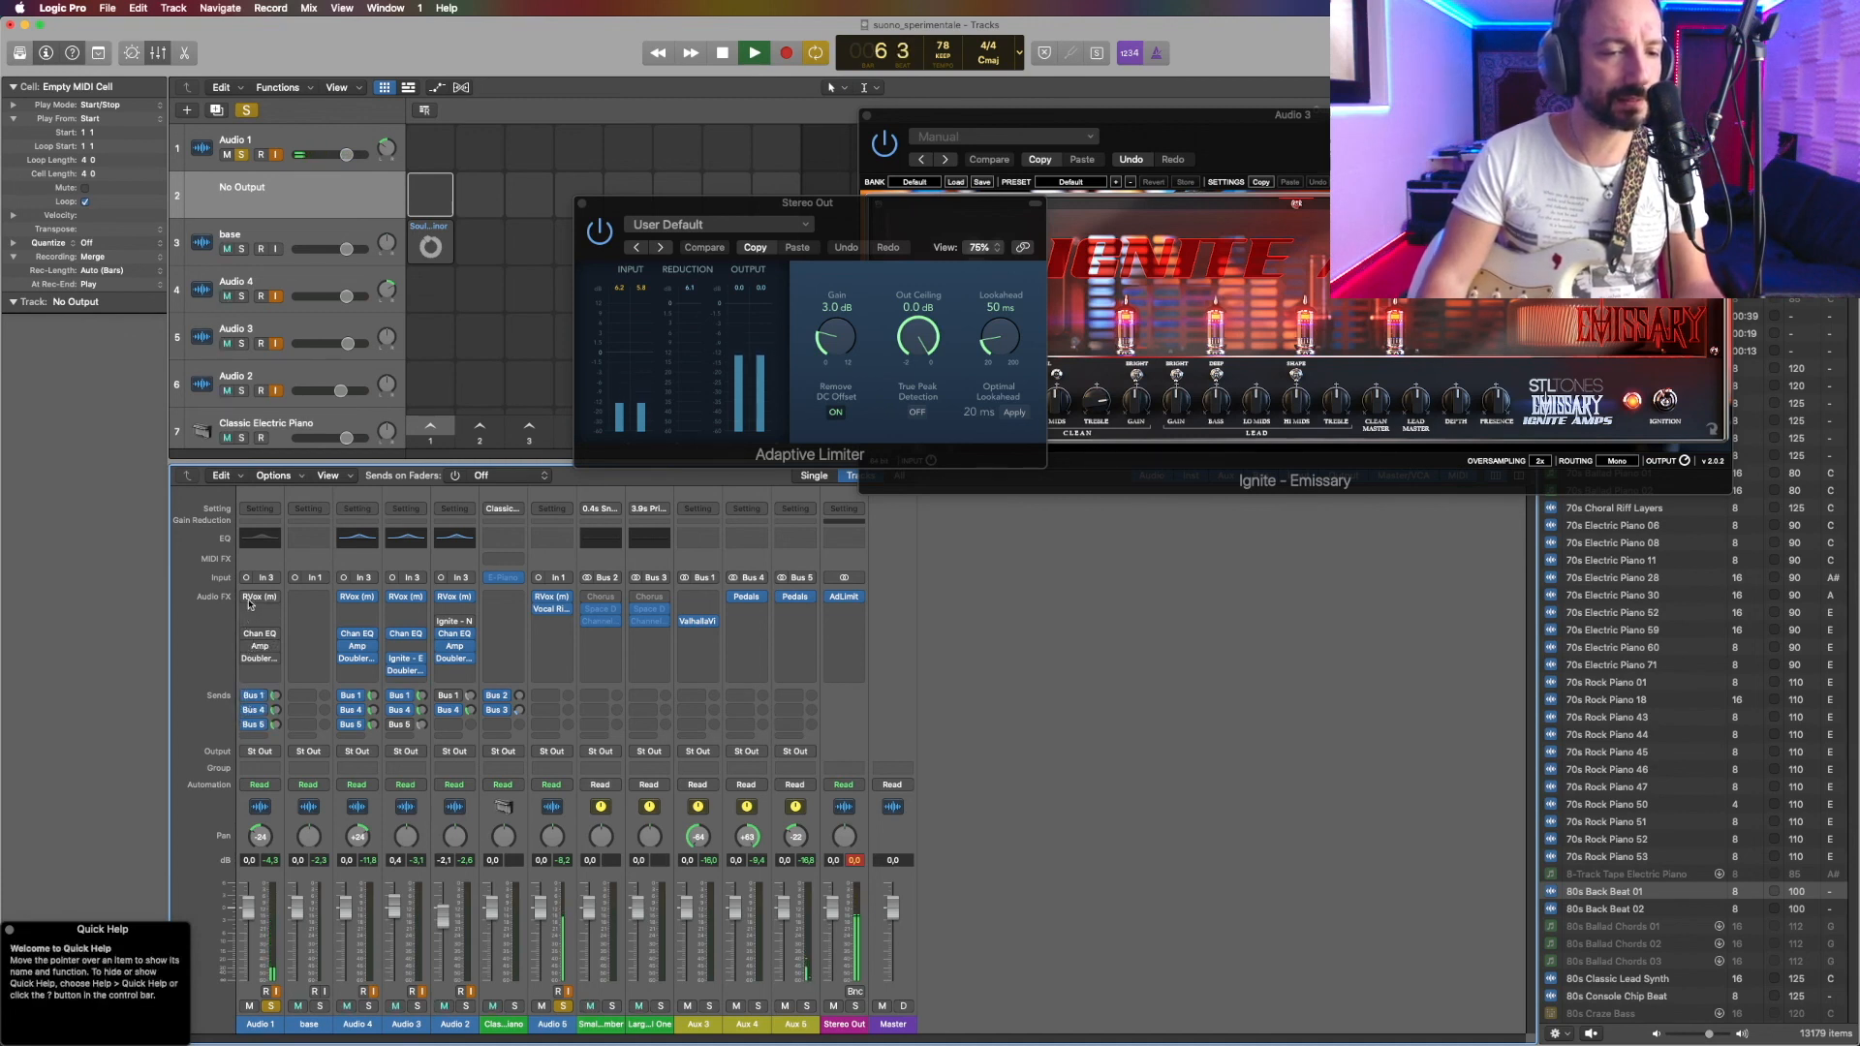
click(247, 613)
key(Escape)
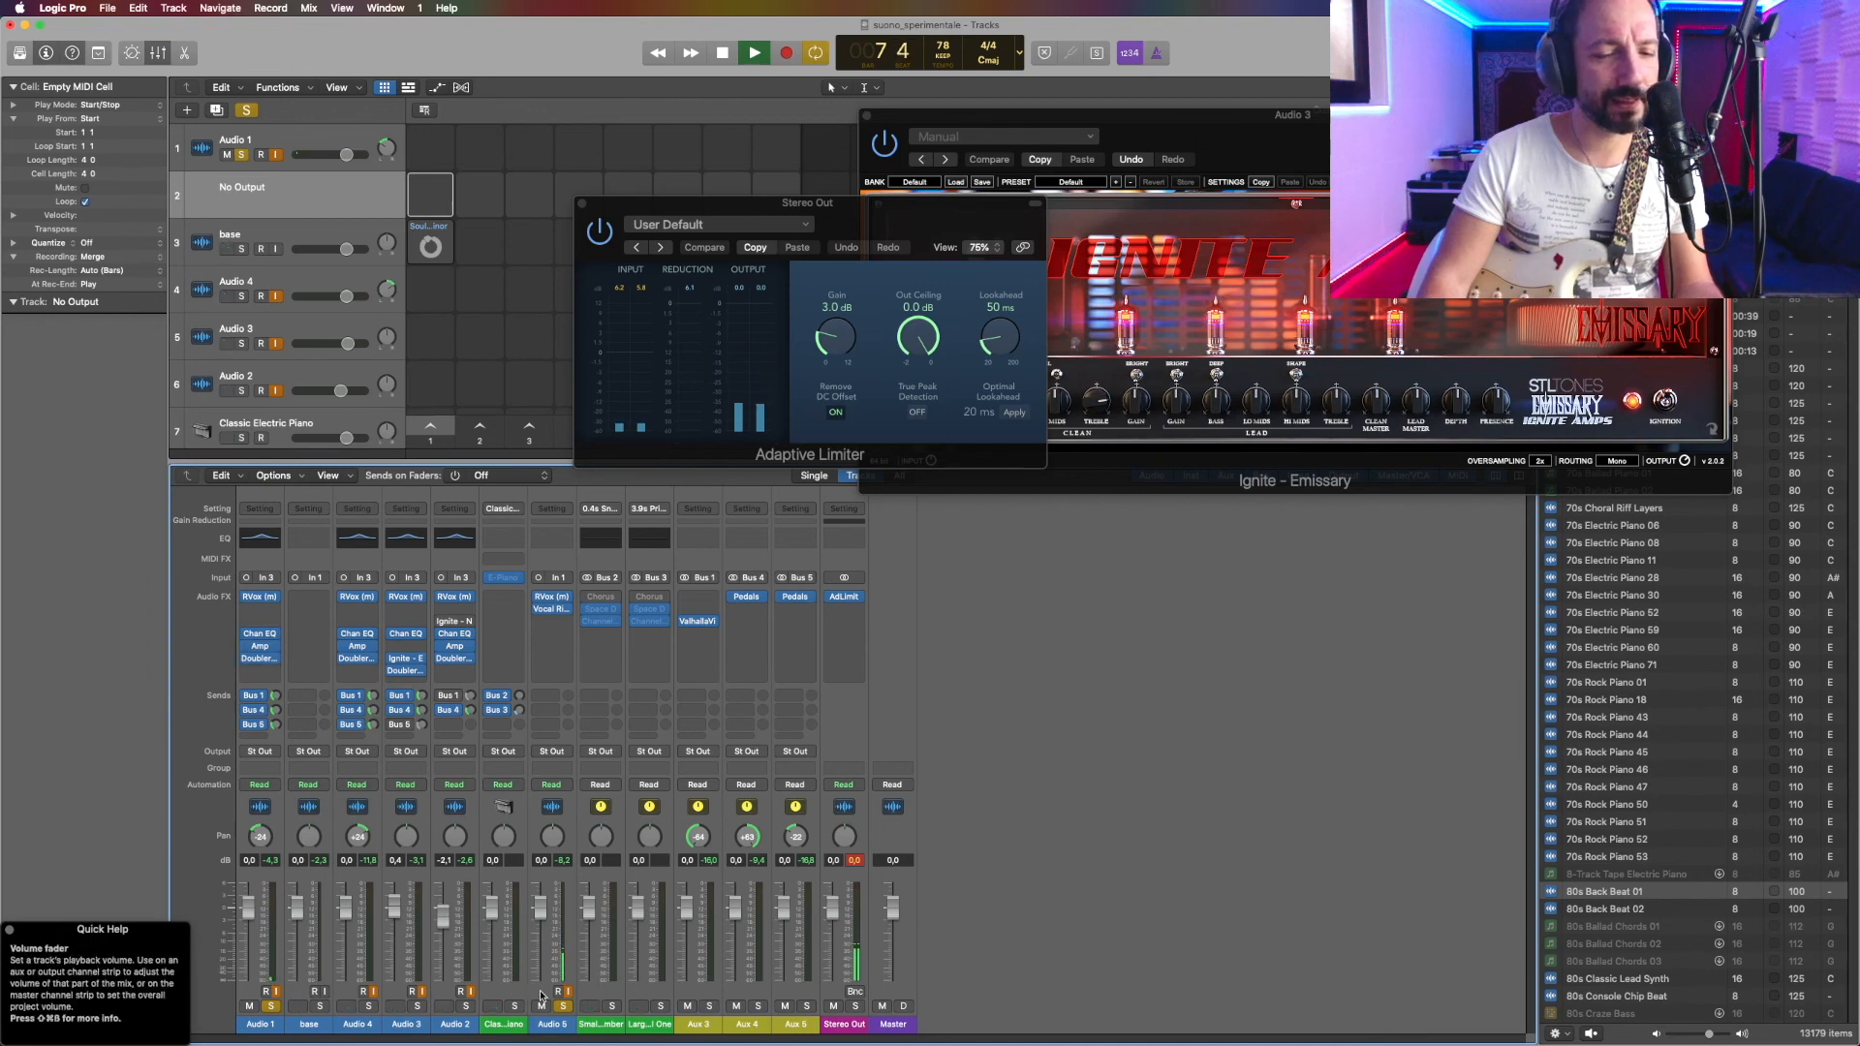
click(270, 1007)
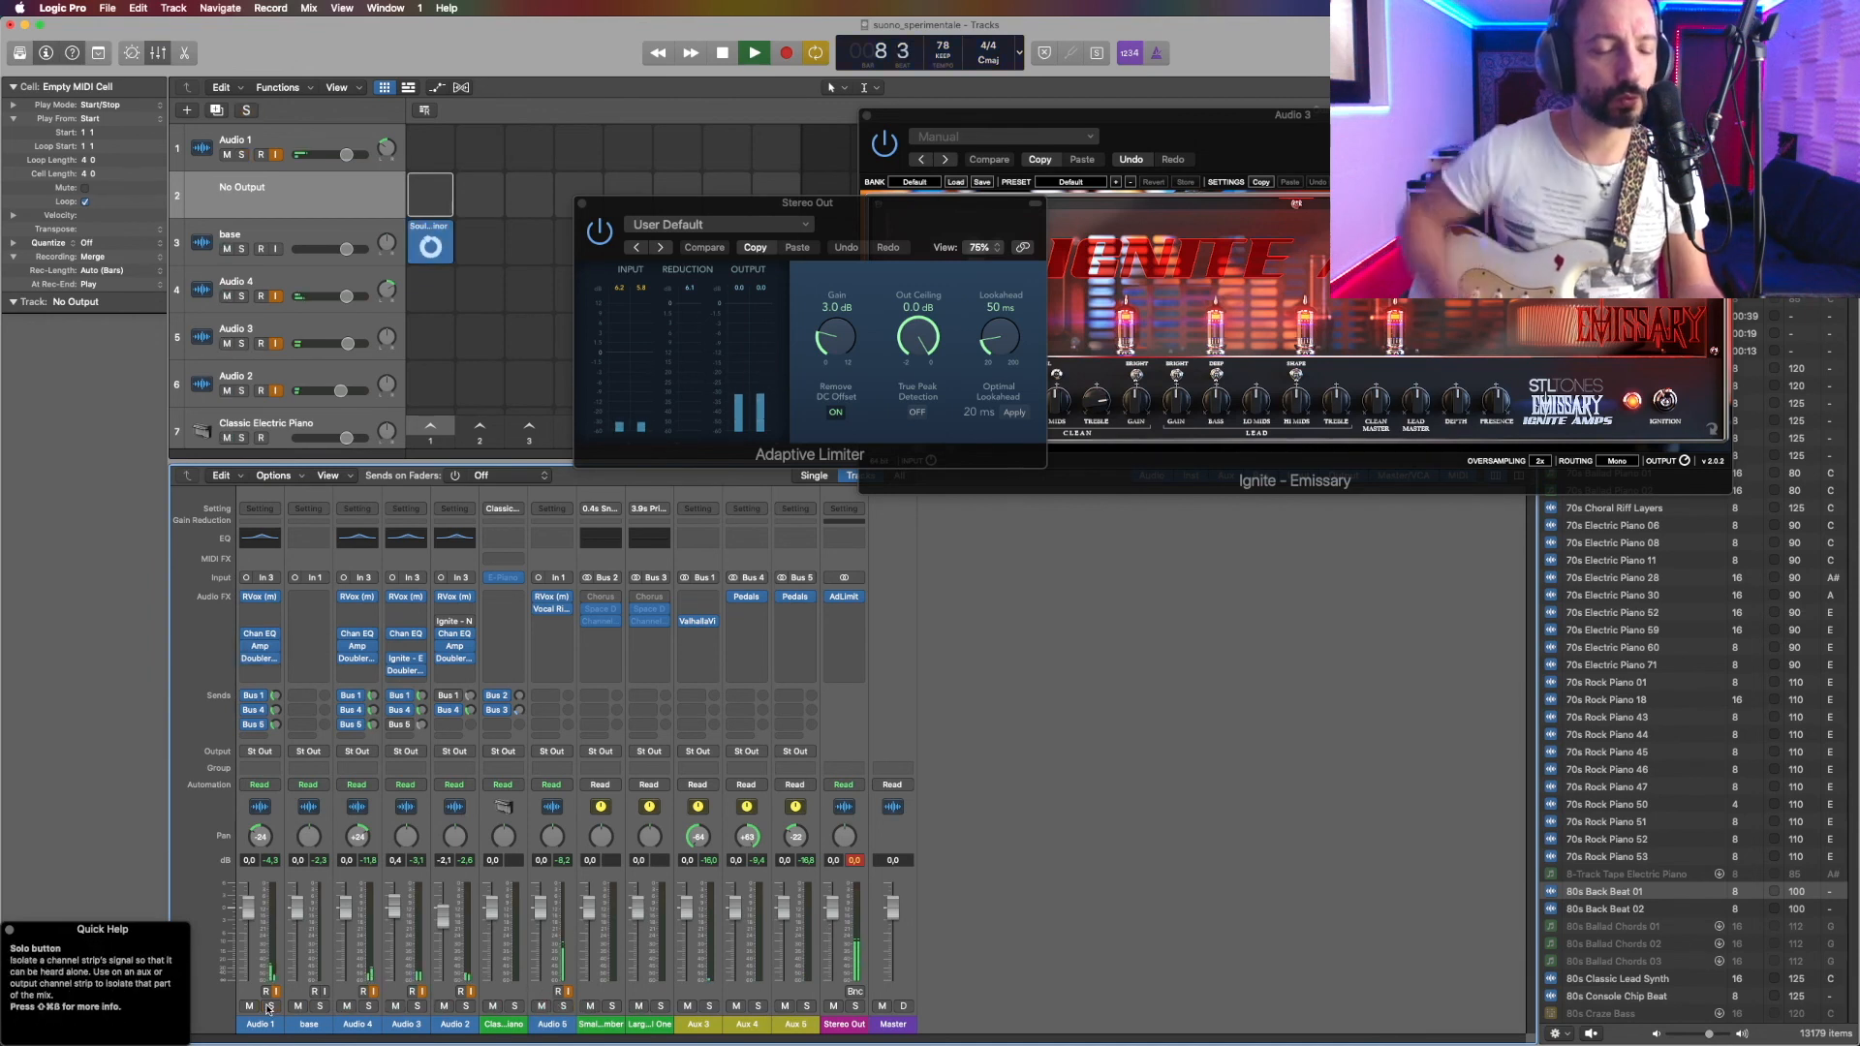